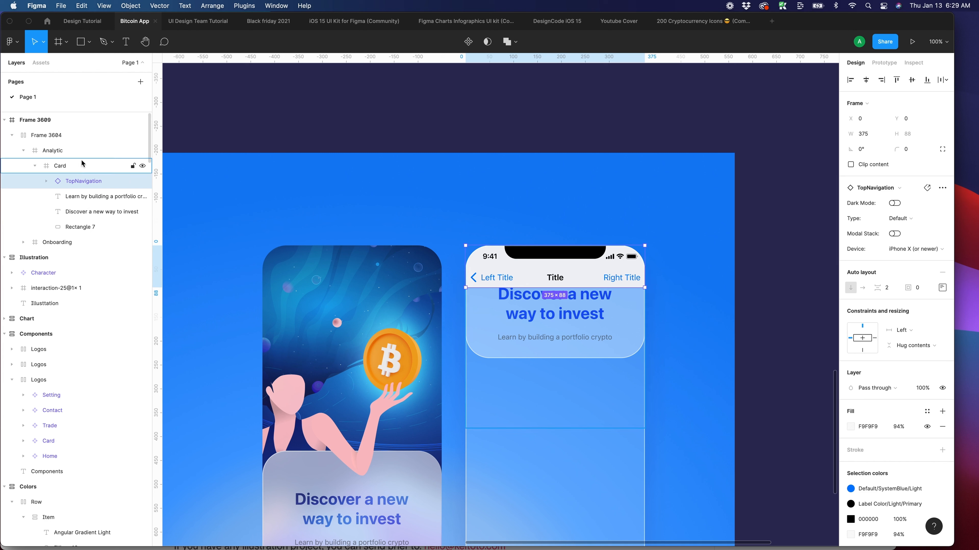
Hide the right accessory and the title in the Analytic card's TopNavigation, and detach the navigation bar instance
{"action": "left_click", "coordinate": [45, 181]}
{"action": "left_click", "coordinate": [144, 213]}
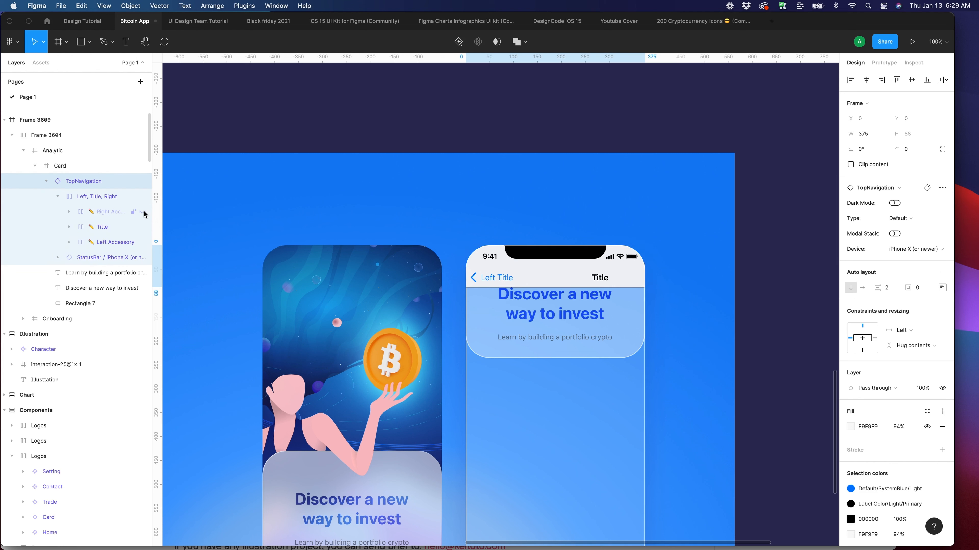
{"action": "left_click", "coordinate": [142, 227]}
{"action": "right_click", "coordinate": [97, 180]}
{"action": "left_click", "coordinate": [150, 386]}
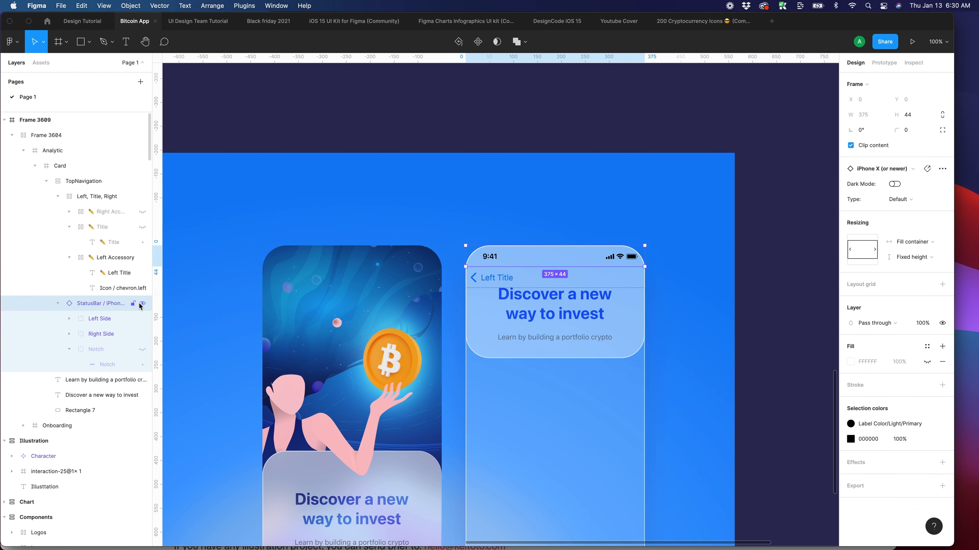
Ungroup the TopNavigation frame inside the Analytic screen's card
{"action": "left_click", "coordinate": [58, 196]}
{"action": "left_click", "coordinate": [86, 181]}
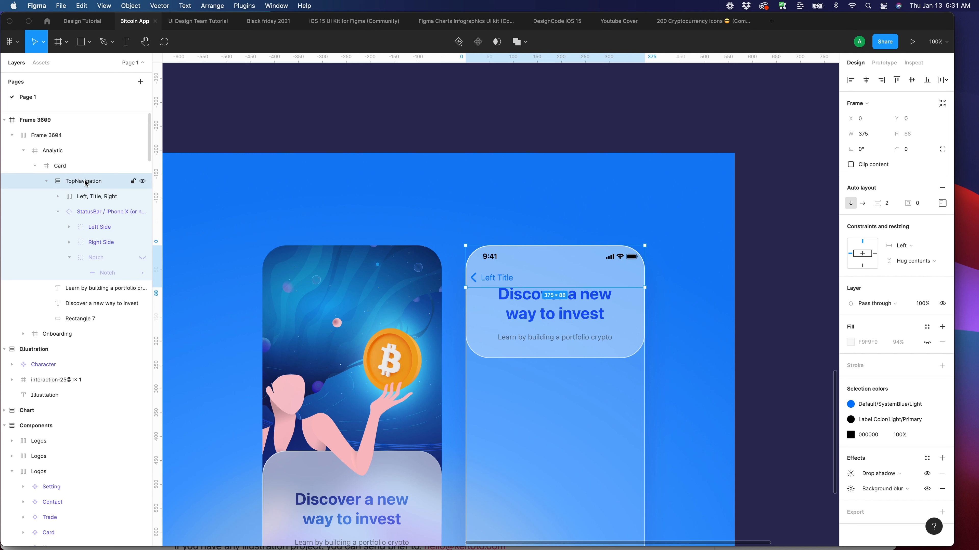
{"action": "key", "text": "shift+super+g"}
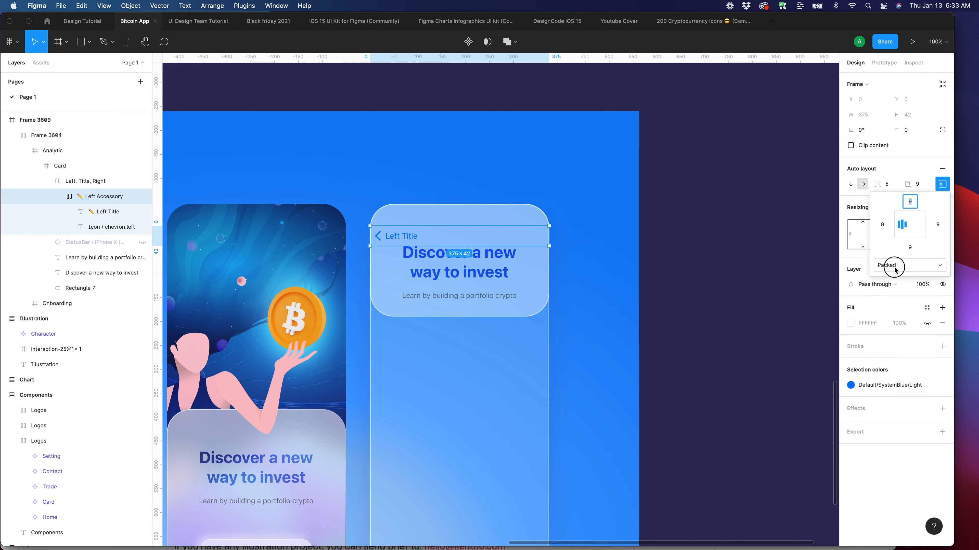
Switch the Left Accessory auto layout's spacing mode to Space between and back to Packed
{"action": "left_click", "coordinate": [893, 265]}
{"action": "left_click", "coordinate": [902, 279]}
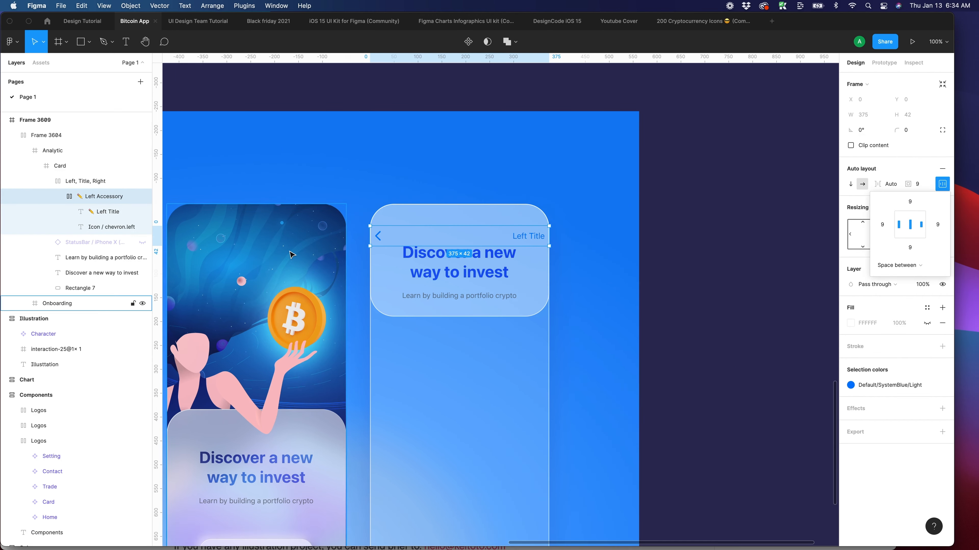
{"action": "left_click", "coordinate": [104, 197]}
{"action": "left_click", "coordinate": [942, 184]}
{"action": "left_click", "coordinate": [892, 266]}
{"action": "left_click", "coordinate": [893, 252]}
{"action": "left_click", "coordinate": [909, 224]}
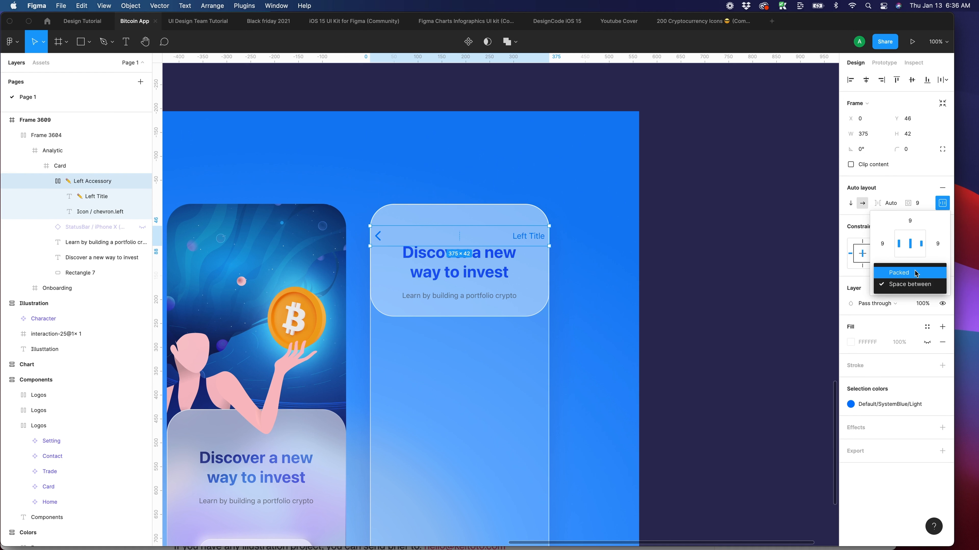
{"action": "left_click", "coordinate": [916, 273]}
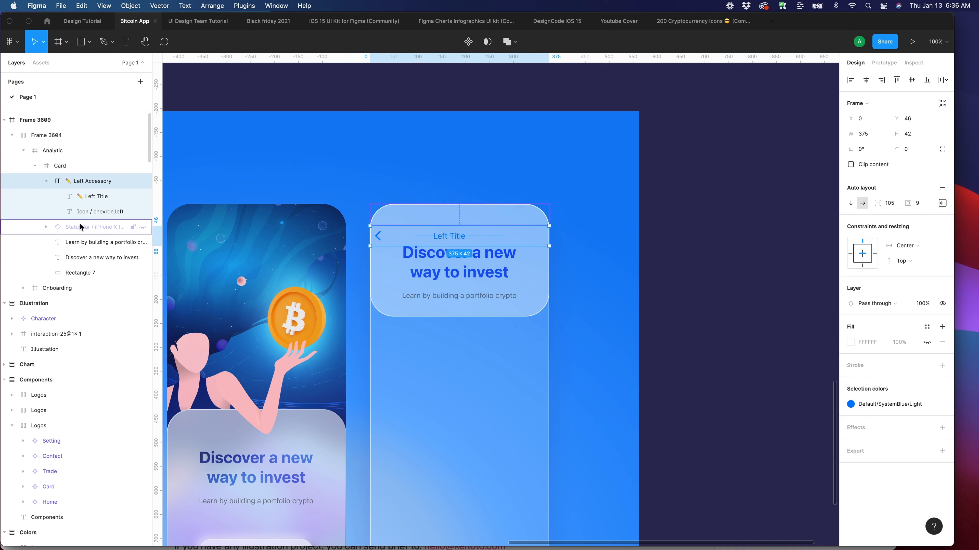
Replace the Left Title text in the navigation bar with "Bitcoin"
{"action": "left_click", "coordinate": [100, 201]}
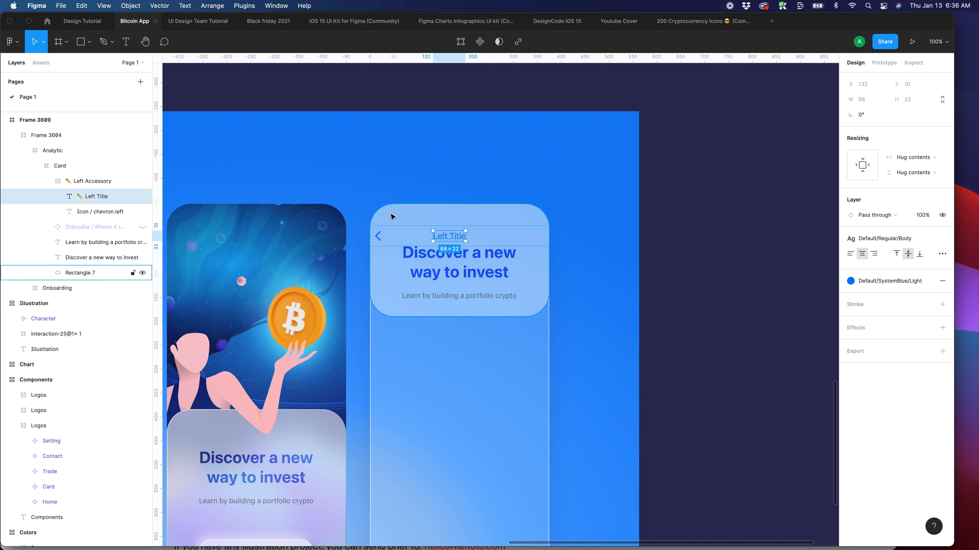
{"action": "key", "text": "alt"}
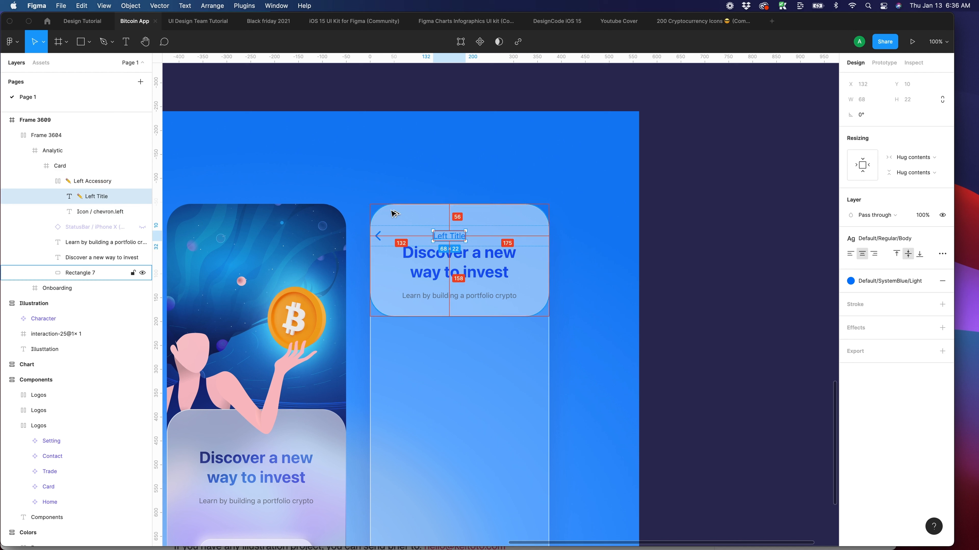
{"action": "double_click", "coordinate": [449, 236]}
{"action": "type", "text": "Bitcoin"}
{"action": "key", "text": "Escape"}
Give the Bitcoin title the Label Color/Dark/Primary color and the bold Title2 text style
{"action": "left_click", "coordinate": [889, 281]}
{"action": "left_click", "coordinate": [875, 339]}
{"action": "left_click", "coordinate": [885, 239]}
{"action": "left_click", "coordinate": [886, 354]}
{"action": "scroll", "coordinate": [893, 362], "scroll_direction": "down", "scroll_amount": 10}
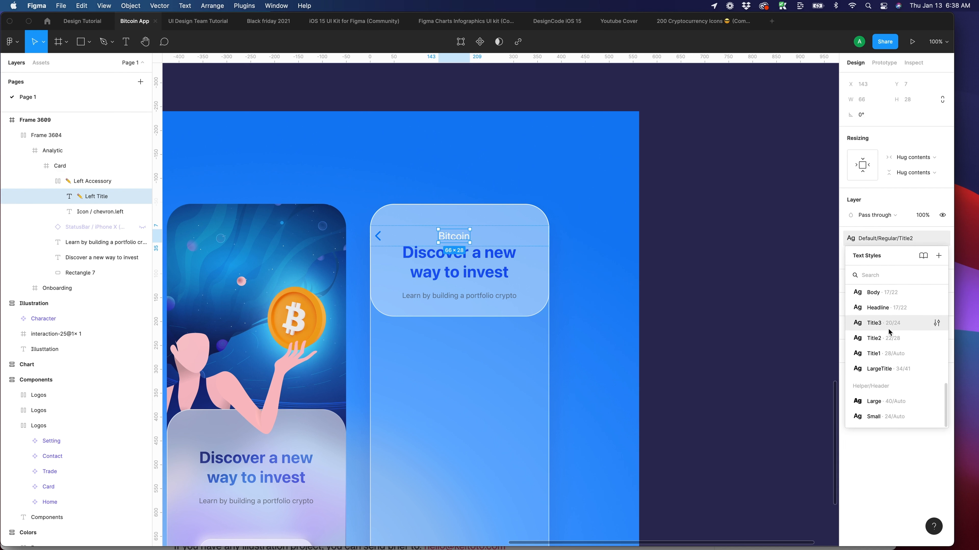
{"action": "left_click", "coordinate": [885, 339]}
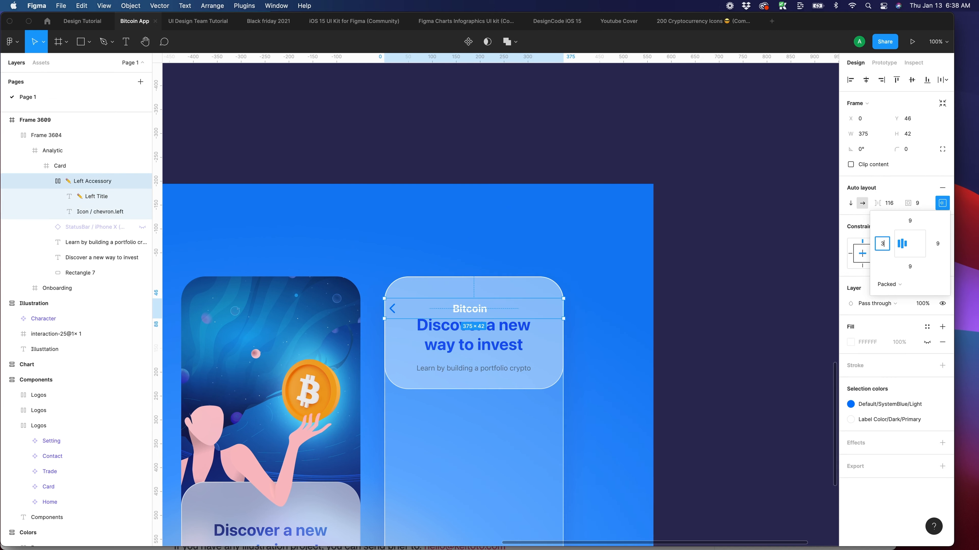
Set the left and right padding of the Left Accessory auto layout to 31
{"action": "type", "text": "31"}
{"action": "left_click", "coordinate": [943, 247]}
{"action": "type", "text": "31"}
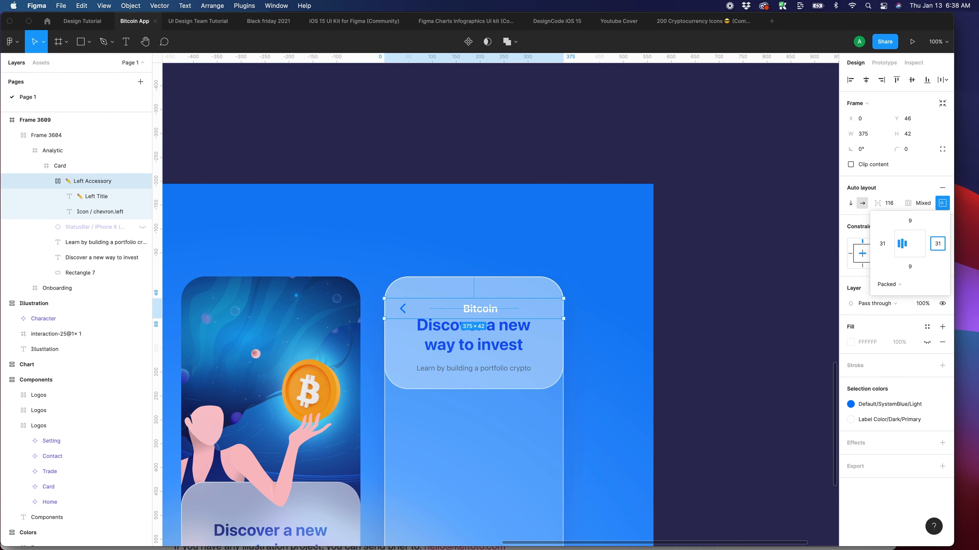
{"action": "key", "text": "Return"}
Recolor the back chevron icon with the white primary swatch of the Label Color/Dark styles
{"action": "left_click", "coordinate": [101, 212]}
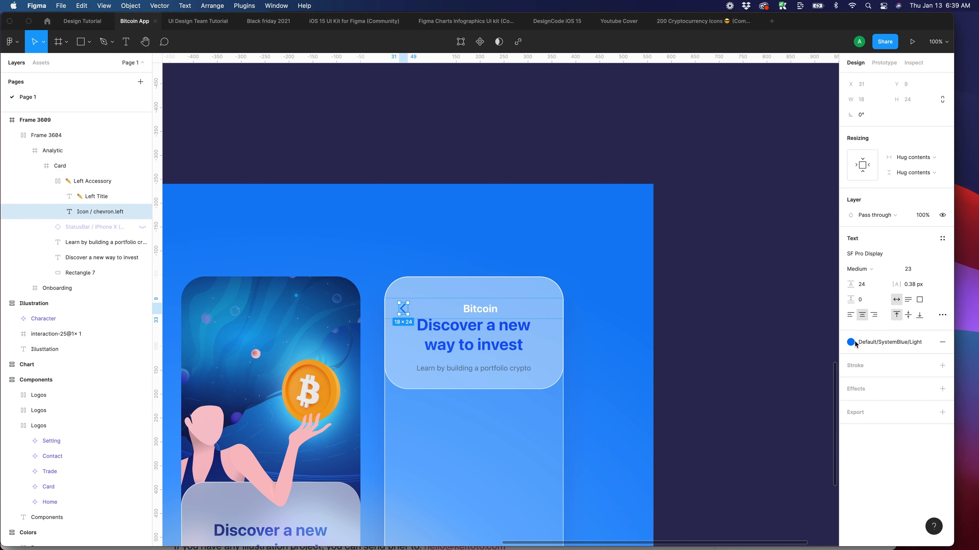
{"action": "left_click", "coordinate": [890, 346]}
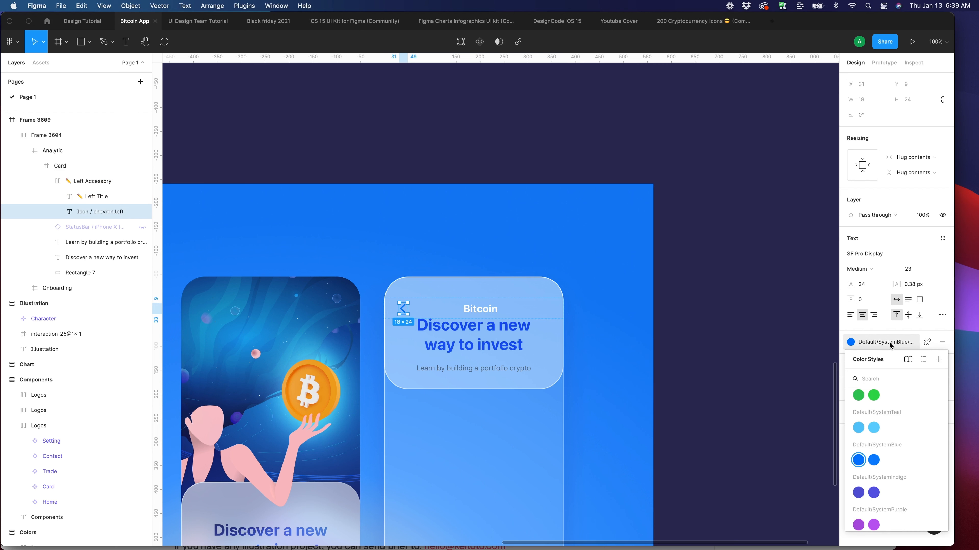
{"action": "scroll", "coordinate": [876, 495], "scroll_direction": "down", "scroll_amount": 10}
{"action": "scroll", "coordinate": [876, 494], "scroll_direction": "down", "scroll_amount": 10}
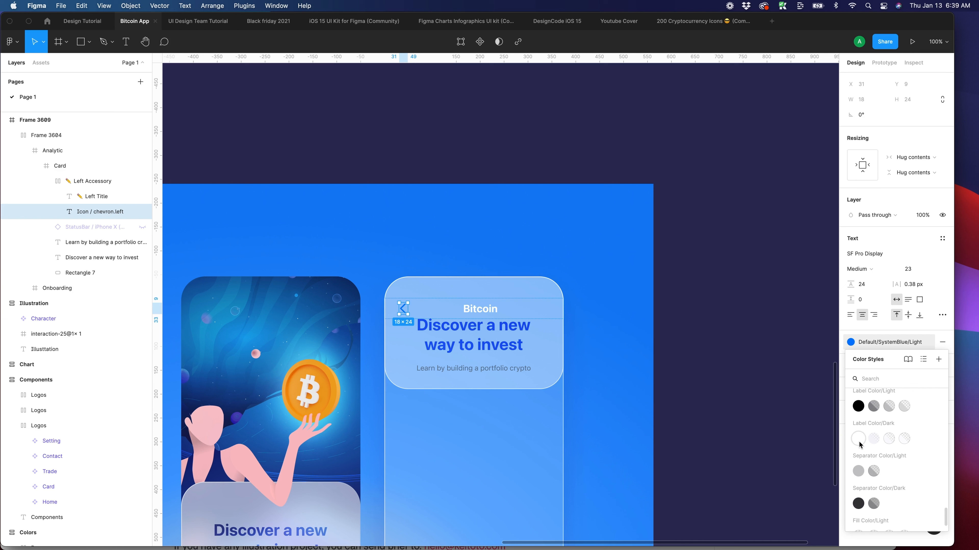
{"action": "left_click", "coordinate": [859, 441]}
Place a vertical guide through the horizontal center of the Analytic card
{"action": "left_click", "coordinate": [473, 336]}
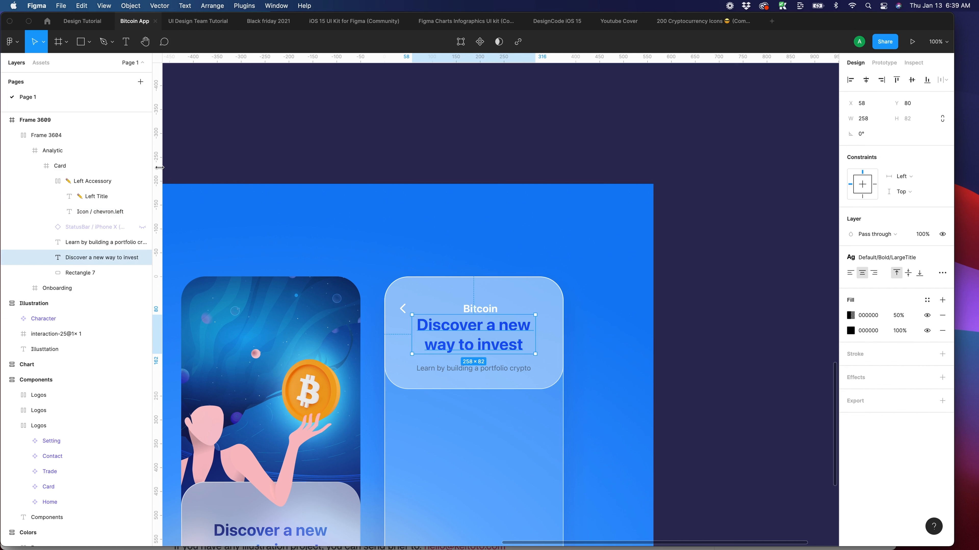
{"action": "left_click_drag", "start_coordinate": [159, 168], "coordinate": [473, 204]}
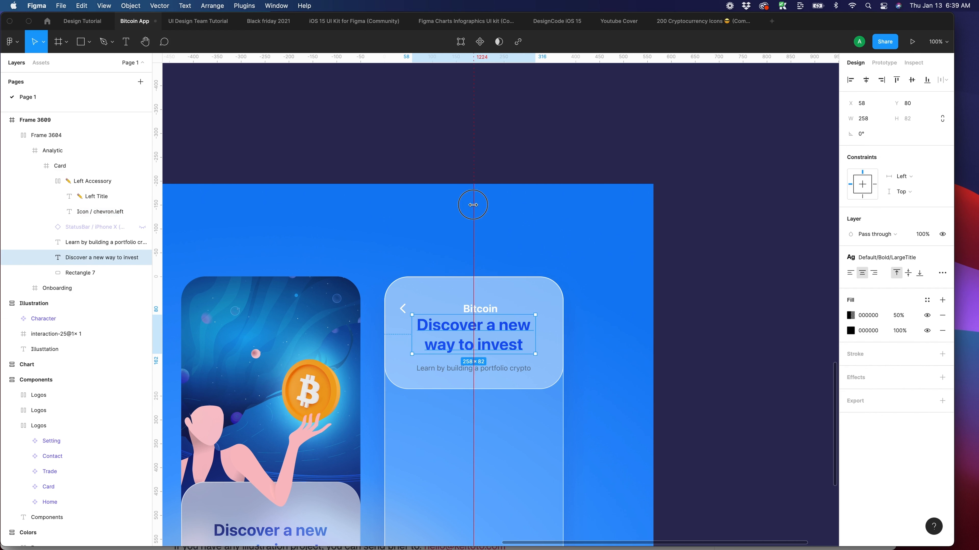
{"action": "left_click", "coordinate": [502, 231]}
Replace the card heading "Discover a new way to invest" with "$30,138USD"
{"action": "key", "text": "super+equal"}
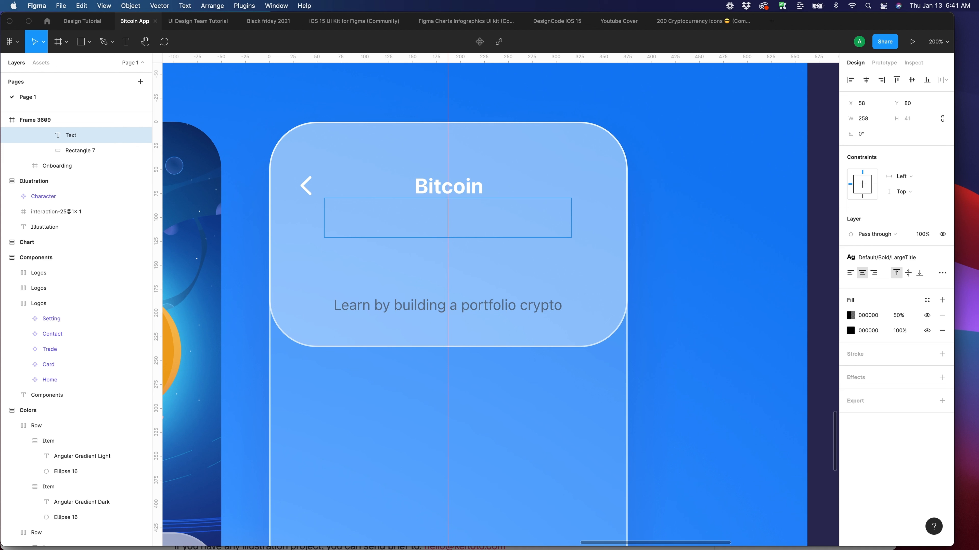
{"action": "type", "text": "30,138U"}
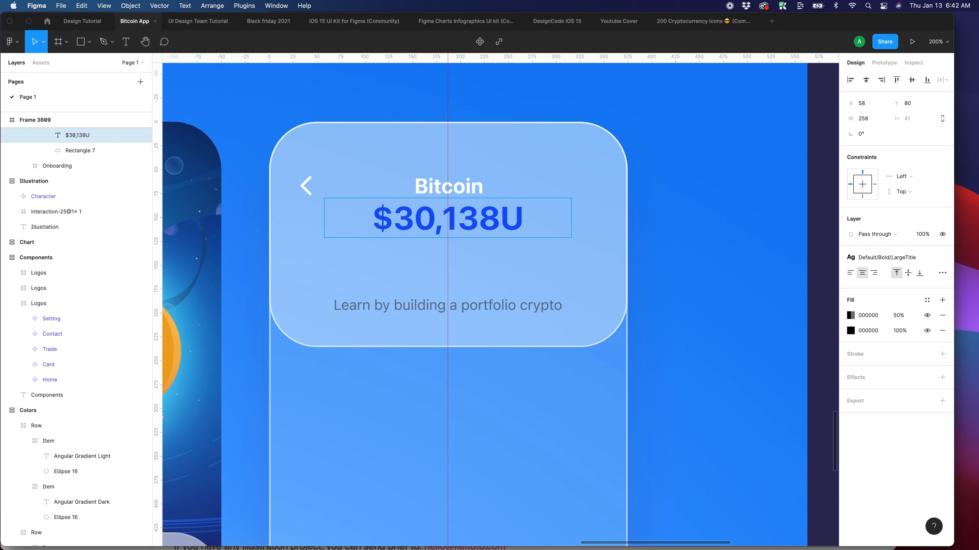
{"action": "type", "text": "SD"}
{"action": "key", "text": "Left"}
{"action": "key", "text": "Left"}
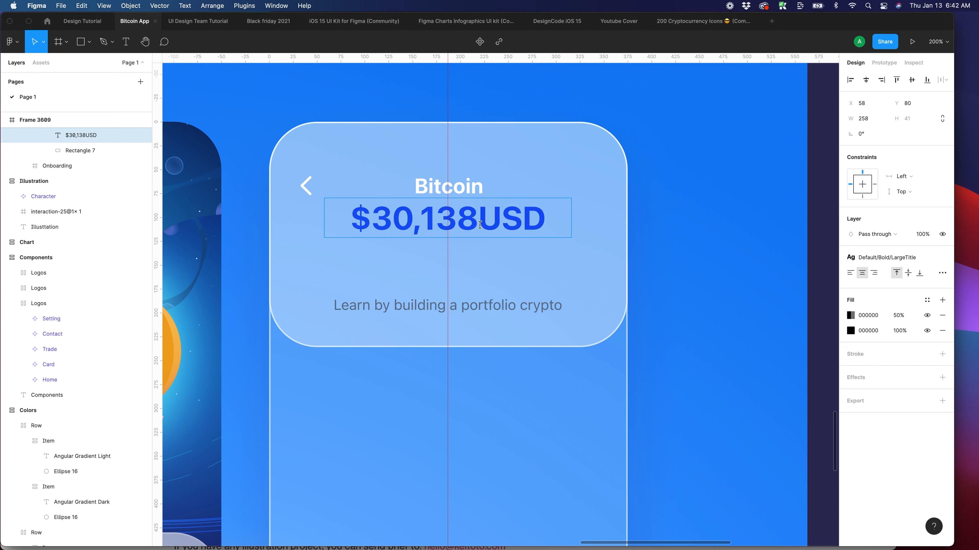
Apply a smaller text style to only the "USD" part of the price heading
{"action": "left_click_drag", "start_coordinate": [475, 220], "coordinate": [357, 227]}
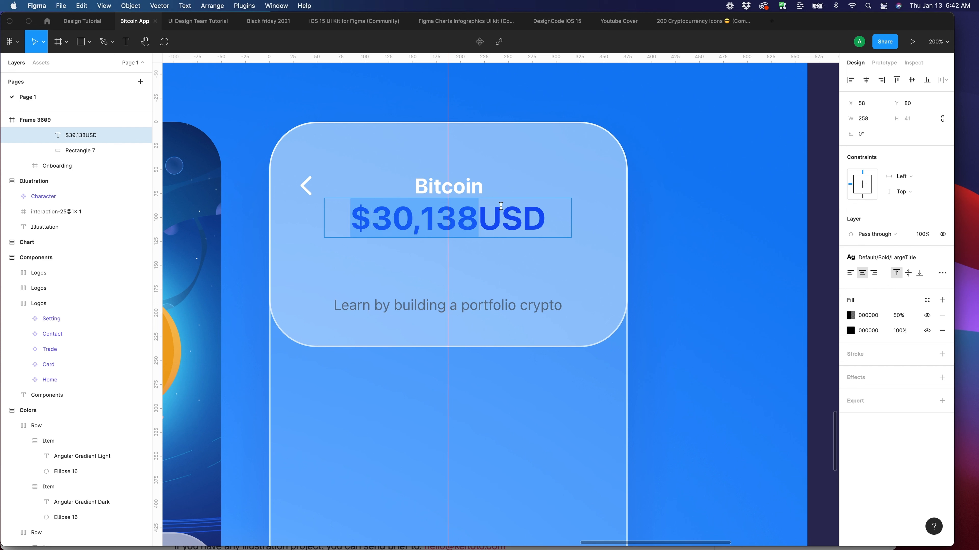
{"action": "left_click", "coordinate": [495, 220]}
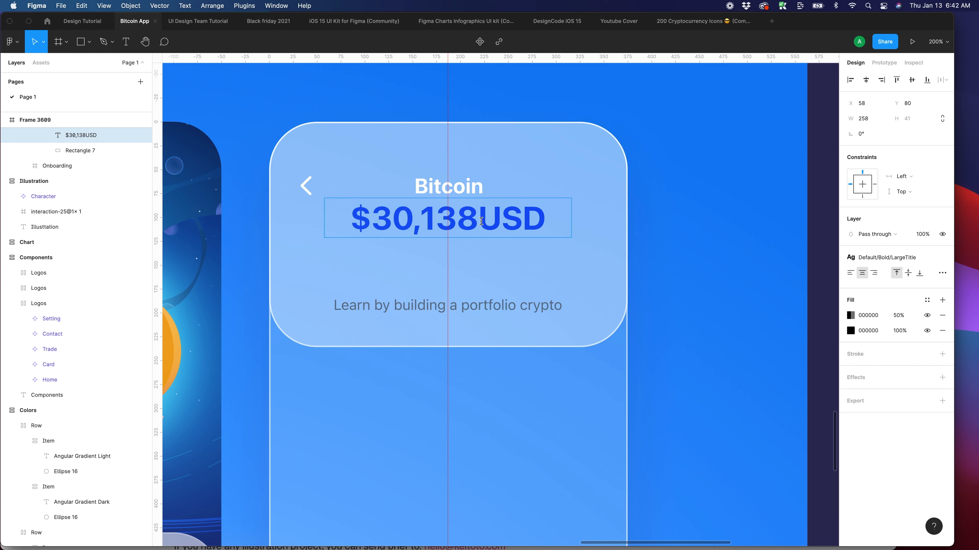
{"action": "left_click_drag", "start_coordinate": [479, 218], "coordinate": [759, 220]}
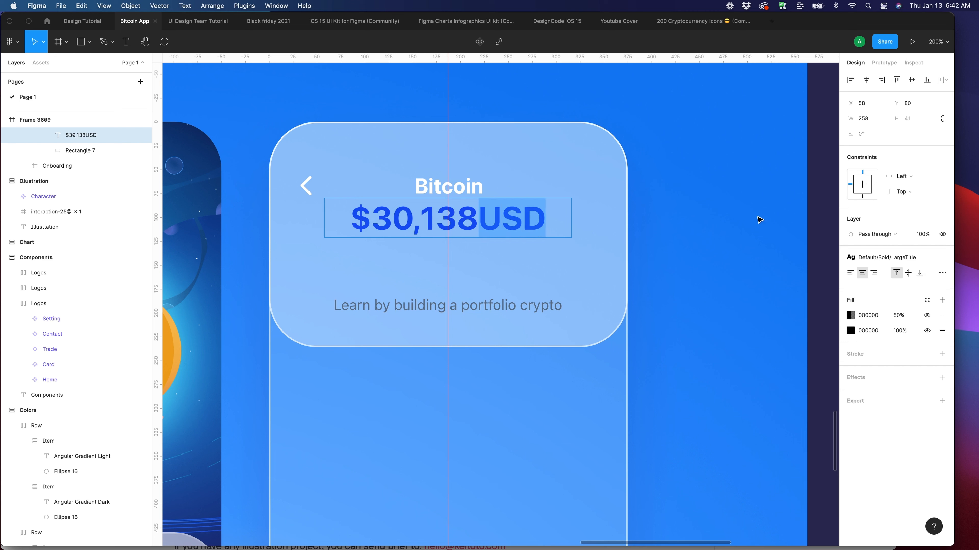
{"action": "left_click", "coordinate": [915, 258]}
{"action": "left_click", "coordinate": [882, 342]}
{"action": "key", "text": "Escape"}
Replace the subtitle "Learn by building a portfolio crypto" with "4,712.92" and set its text box to auto width
{"action": "double_click", "coordinate": [401, 303]}
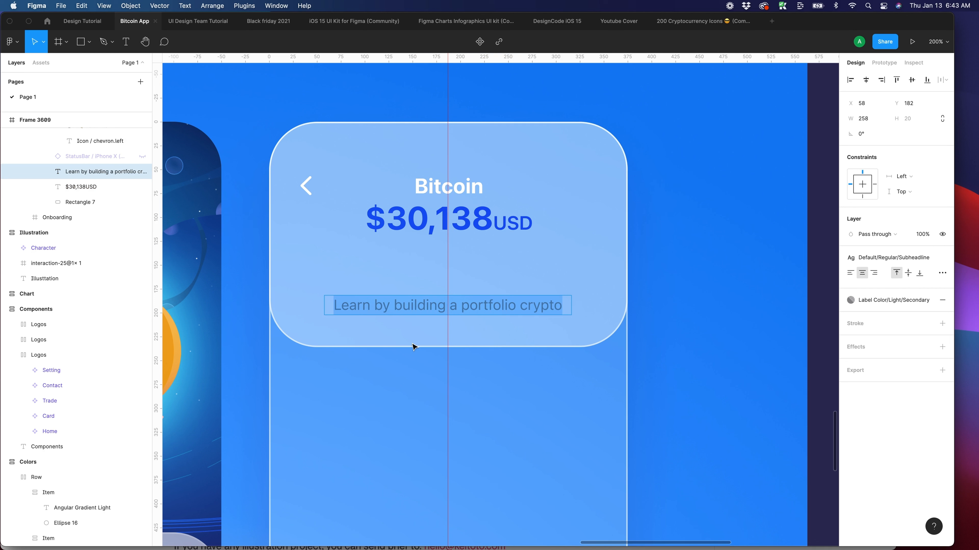
{"action": "type", "text": "4,712.92"}
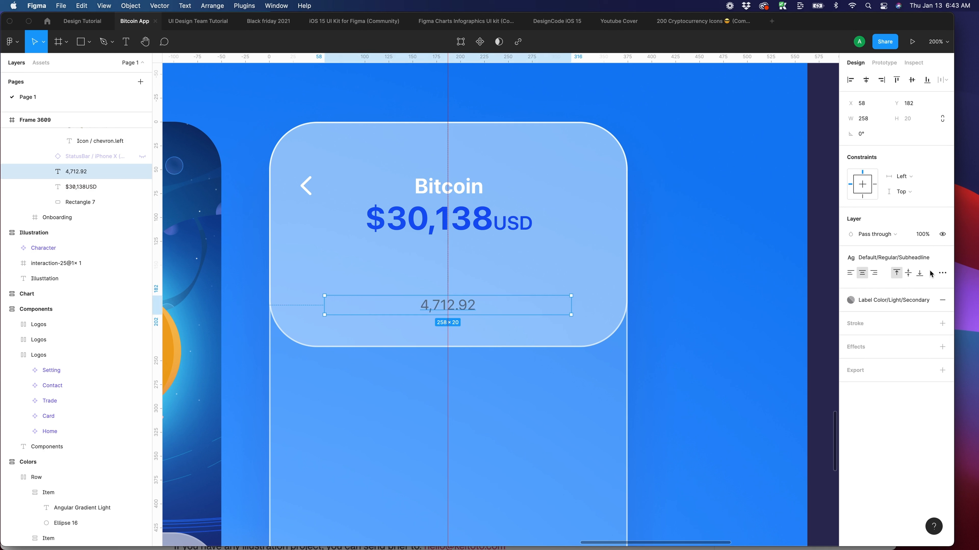
{"action": "left_click", "coordinate": [941, 274]}
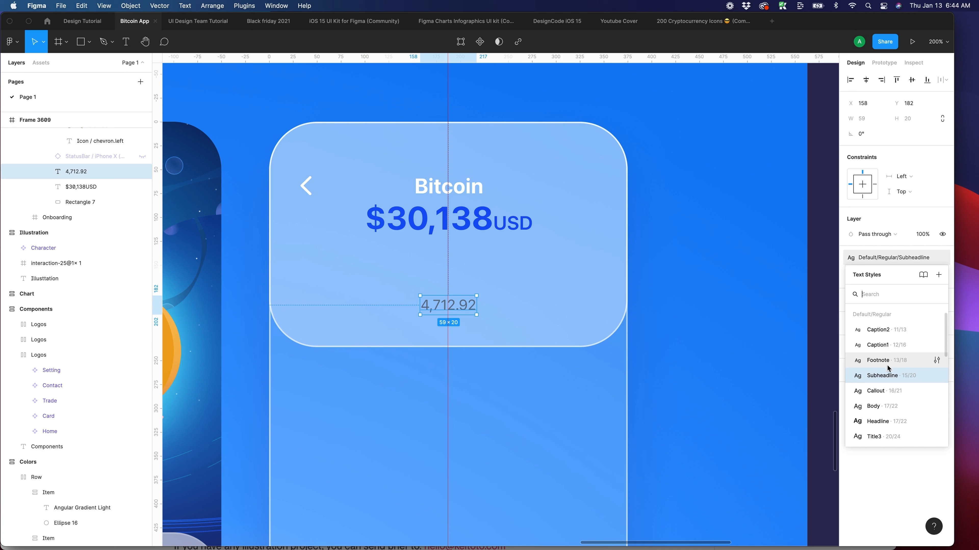
Apply the Callout text style to 4,712.92 and move it just below the price, to X 100, Y 127
{"action": "left_click", "coordinate": [888, 391]}
{"action": "left_click_drag", "start_coordinate": [427, 309], "coordinate": [374, 256]}
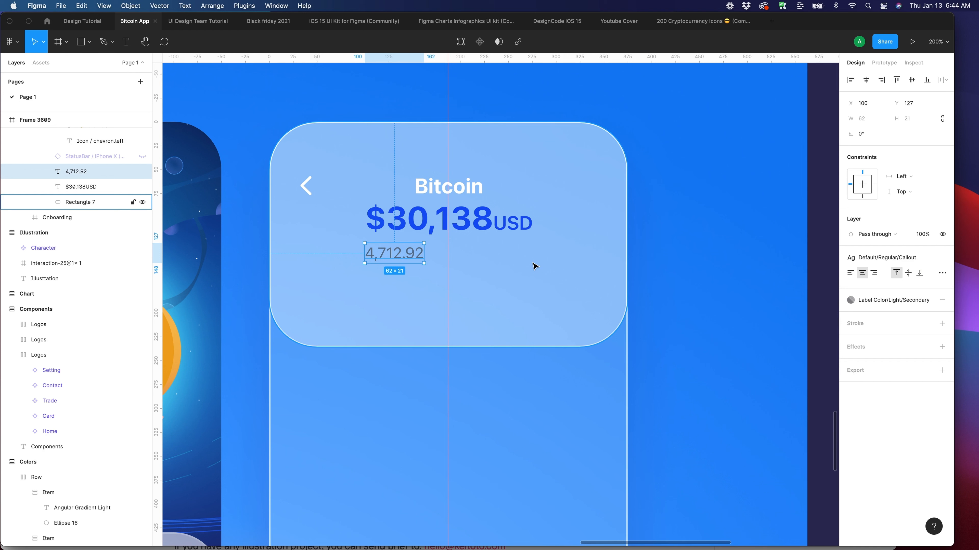
{"action": "left_click", "coordinate": [477, 262]}
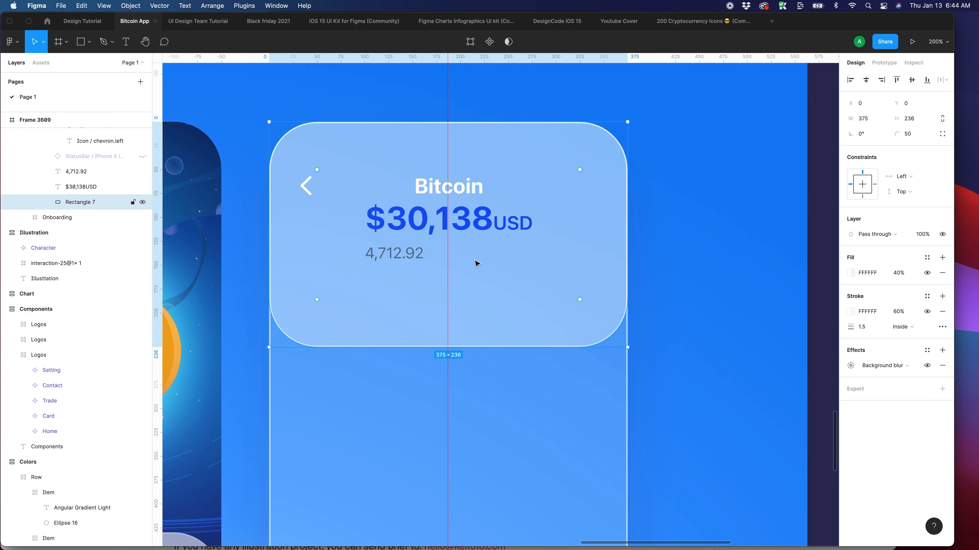
Duplicate the 4,712.92 text beside itself on the same line and change the copy to "+2.20%"
{"action": "left_click", "coordinate": [391, 256]}
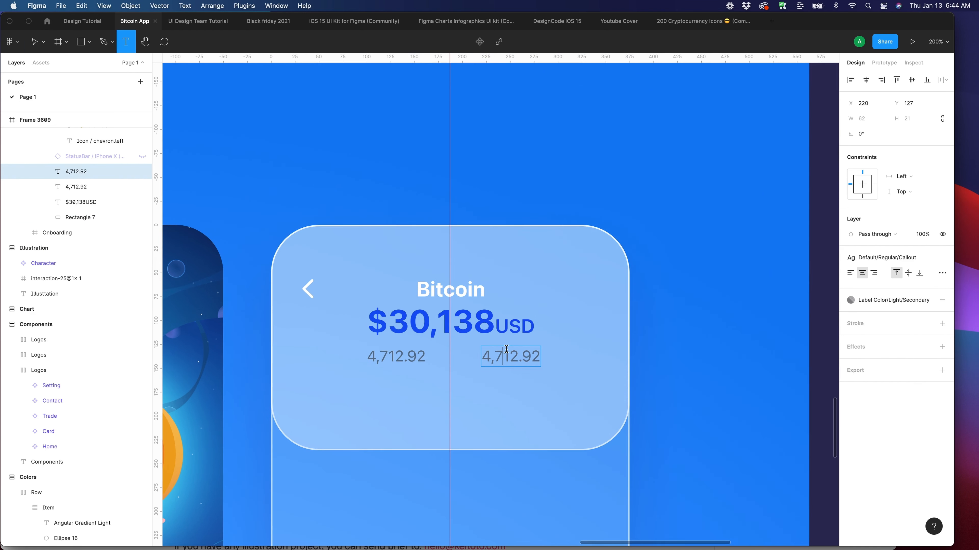
{"action": "double_click", "coordinate": [507, 349]}
{"action": "type", "text": "+2.20%"}
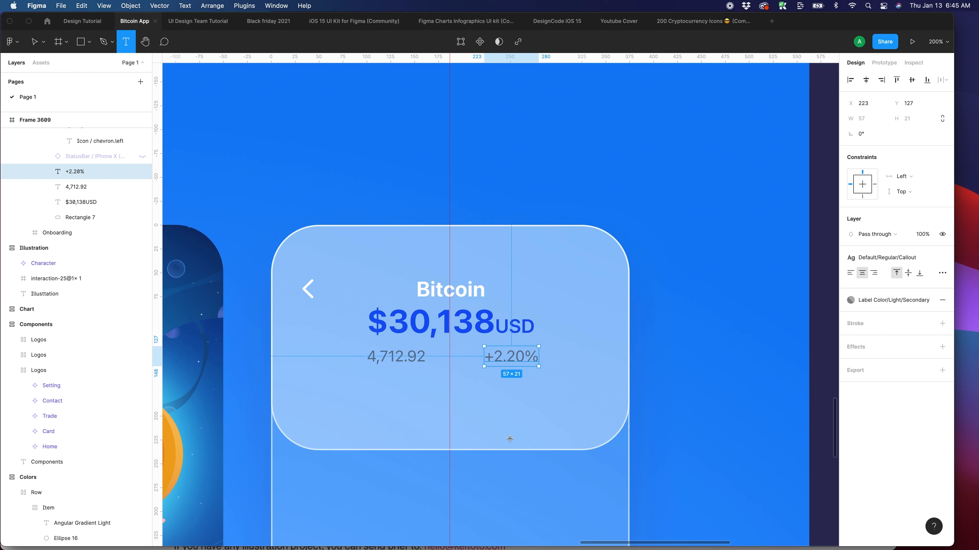
{"action": "left_click", "coordinate": [101, 187]}
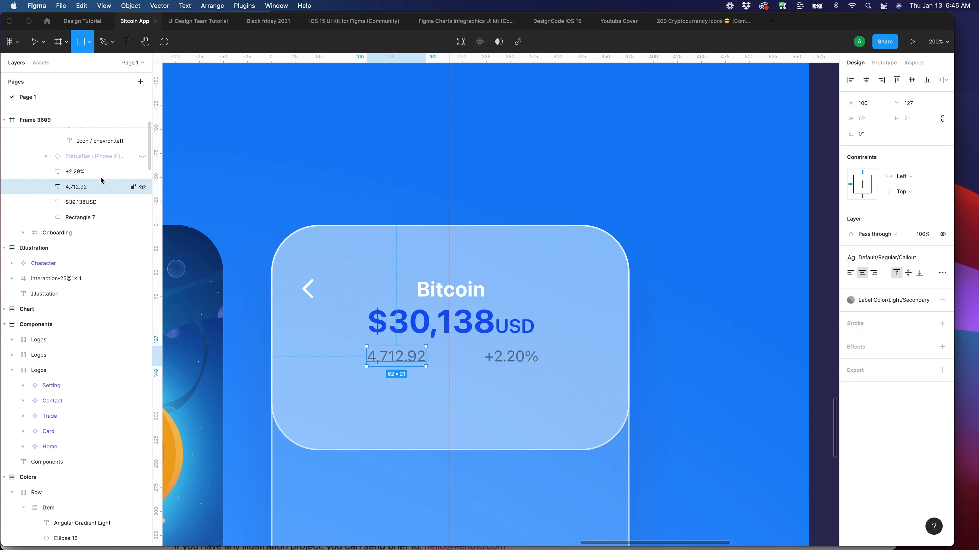
{"action": "left_click", "coordinate": [99, 176]}
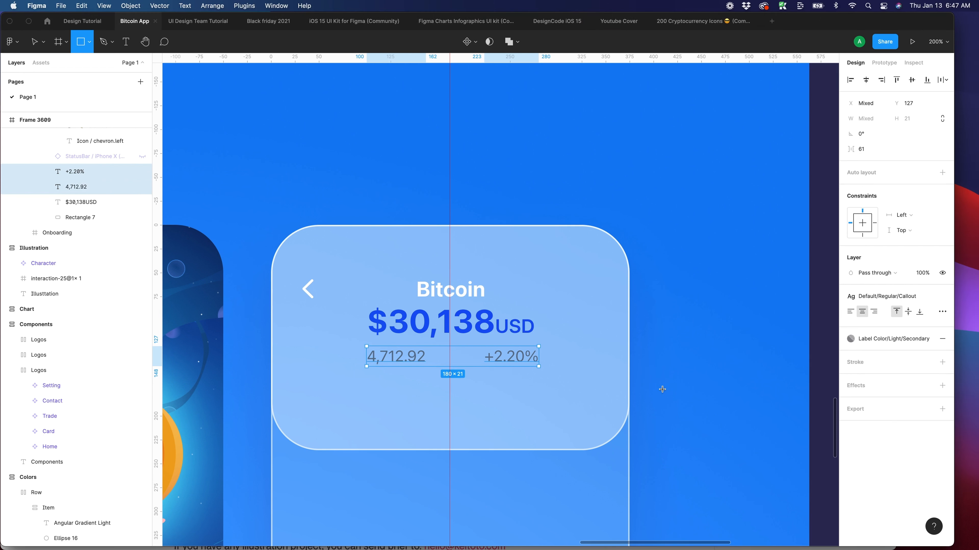
{"action": "left_click", "coordinate": [851, 339]}
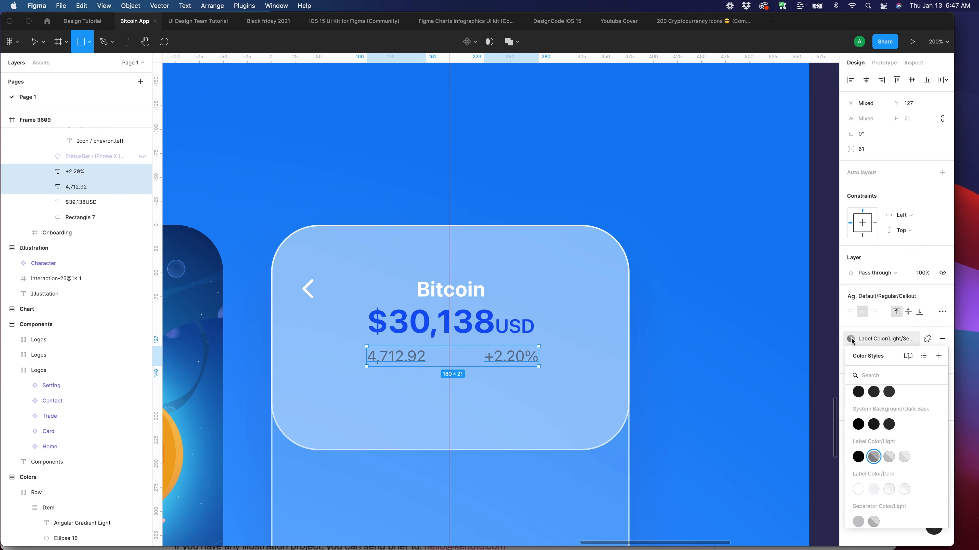
{"action": "scroll", "coordinate": [889, 443], "scroll_direction": "up", "scroll_amount": 5}
{"action": "scroll", "coordinate": [888, 423], "scroll_direction": "up", "scroll_amount": 10}
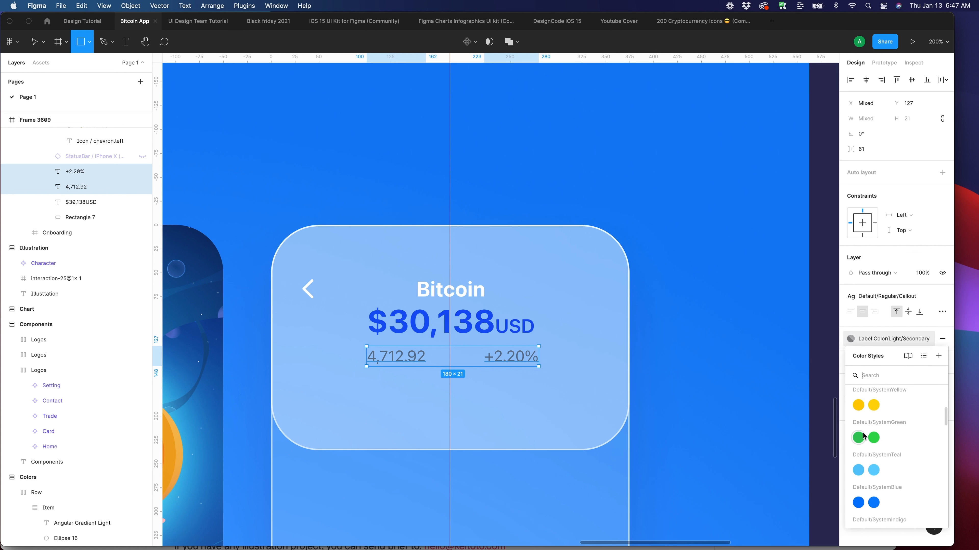
{"action": "key", "text": "Escape"}
Apply the Default/SystemGreen/Light colour style to the "+2.20%" text only
{"action": "left_click", "coordinate": [511, 356]}
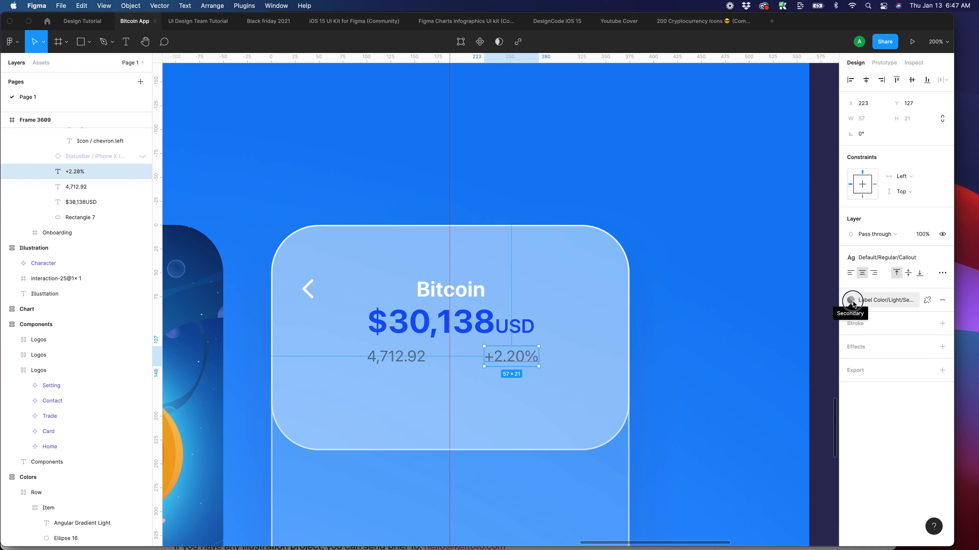
{"action": "left_click", "coordinate": [851, 304]}
{"action": "scroll", "coordinate": [871, 433], "scroll_direction": "down", "scroll_amount": 5}
{"action": "scroll", "coordinate": [871, 434], "scroll_direction": "up", "scroll_amount": 5}
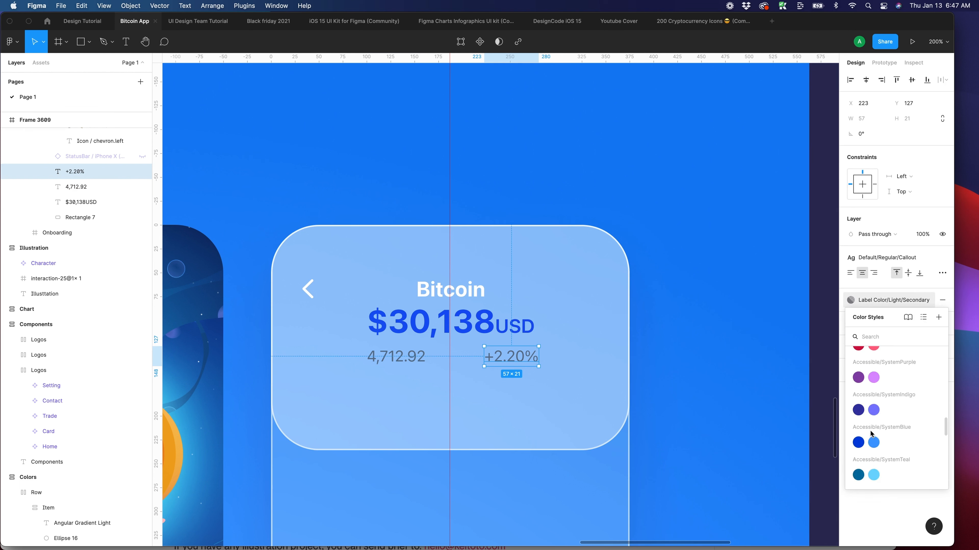
{"action": "scroll", "coordinate": [871, 434], "scroll_direction": "up", "scroll_amount": 5}
{"action": "left_click", "coordinate": [858, 435]}
{"action": "left_click", "coordinate": [490, 378]}
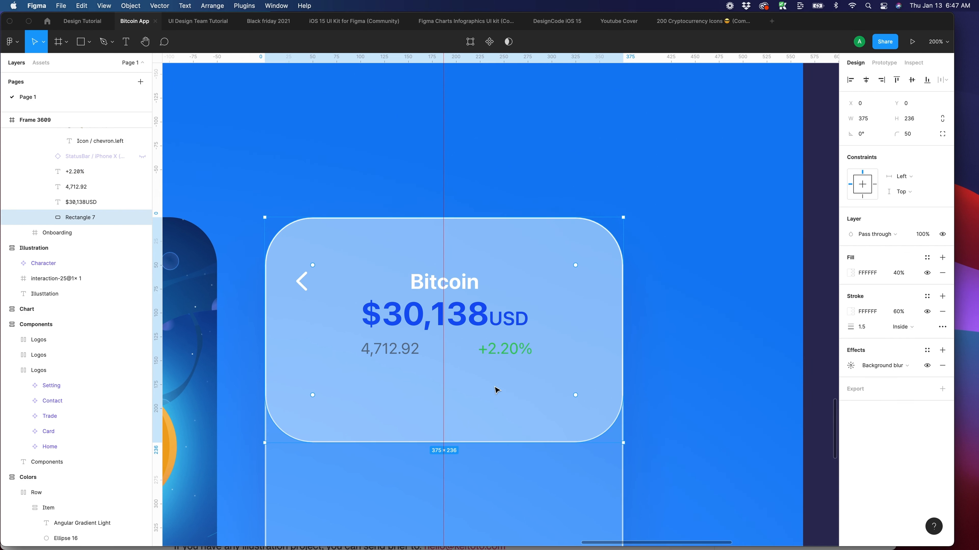
Draw a 70 × 28 frame around "+2.20%" with a 60% FFFFFF fill and a corner radius of 8
{"action": "key", "text": "f"}
{"action": "left_click_drag", "start_coordinate": [475, 338], "coordinate": [543, 365]}
{"action": "left_click", "coordinate": [904, 353]}
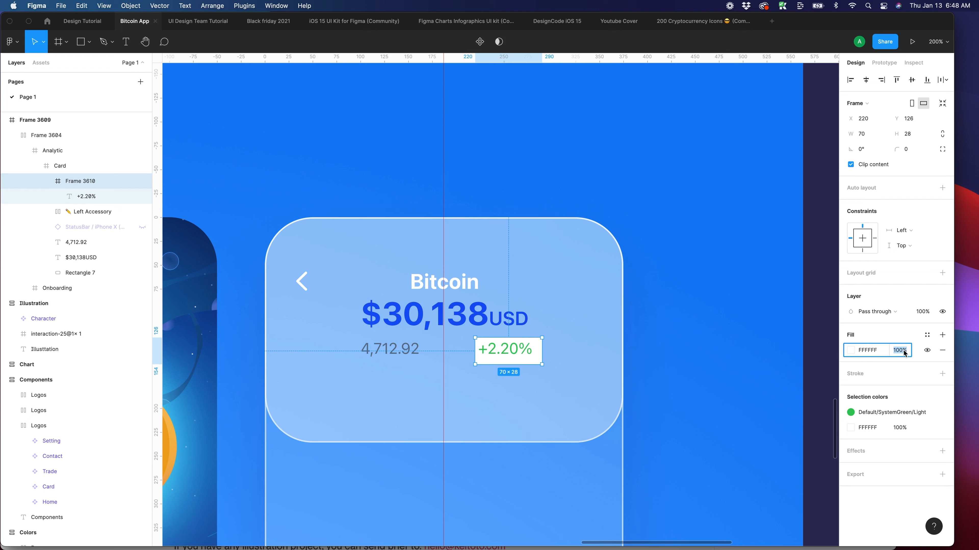
{"action": "type", "text": "60"}
{"action": "key", "text": "Return"}
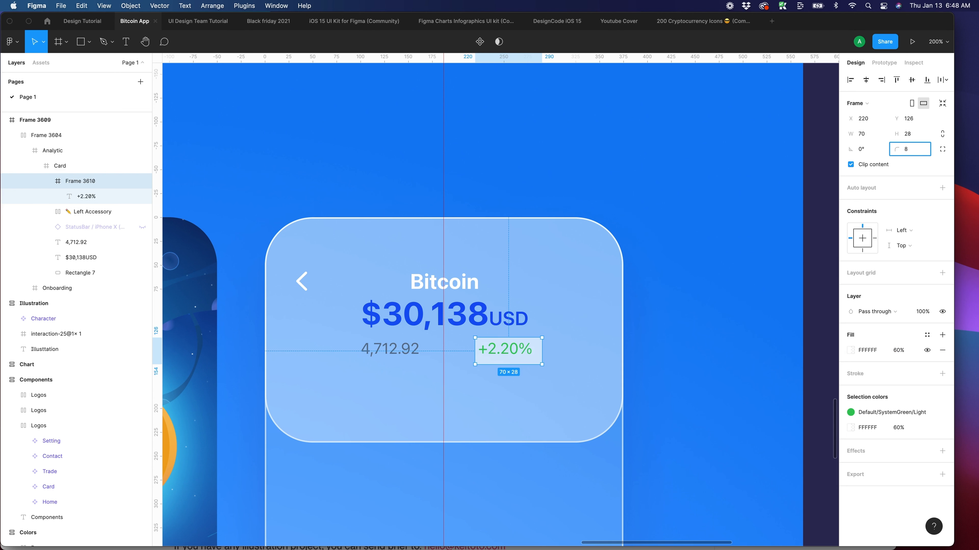
{"action": "key", "text": "Return"}
Apply a smaller text style to "+2.20%" and give its frame auto layout with tighter horizontal padding
{"action": "left_click", "coordinate": [884, 255]}
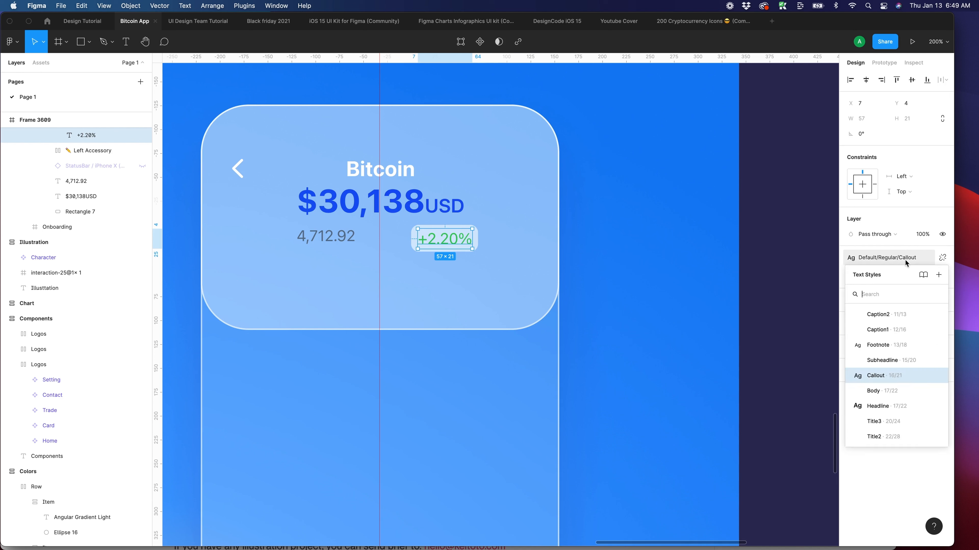
{"action": "key", "text": "Escape"}
{"action": "key", "text": "Escape"}
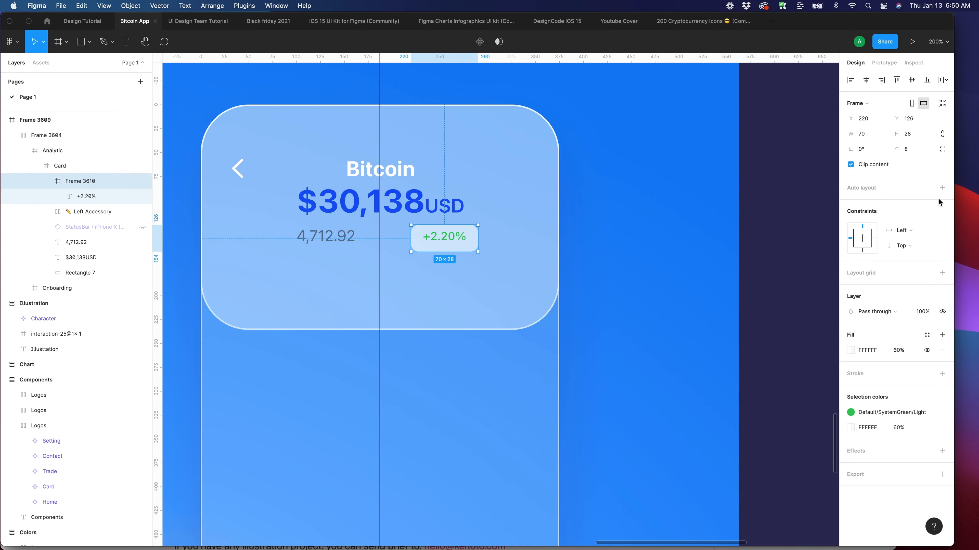
{"action": "key", "text": "shift+a"}
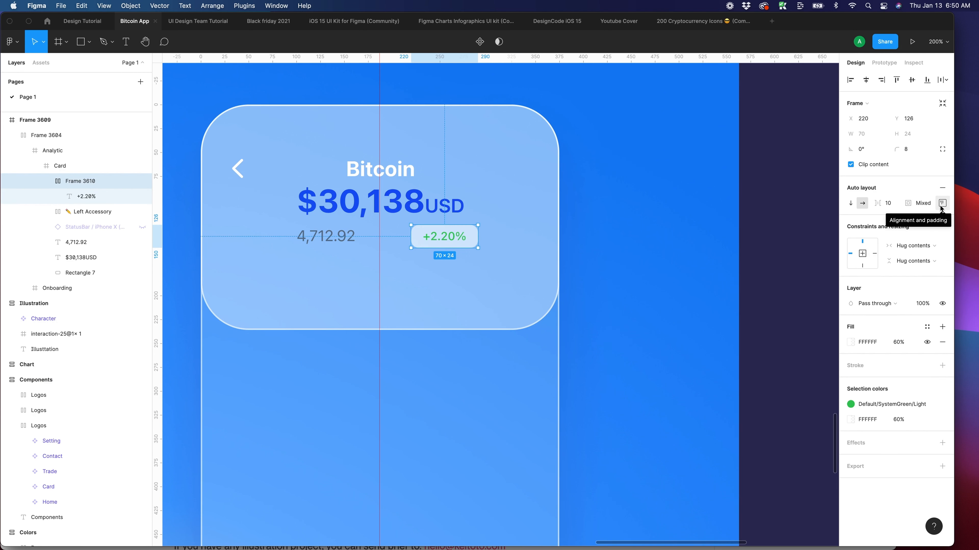
{"action": "key", "text": "Return"}
Apply the Label Color/Dark/Primary colour style to the "4,712.92" text
{"action": "left_click", "coordinate": [326, 236]}
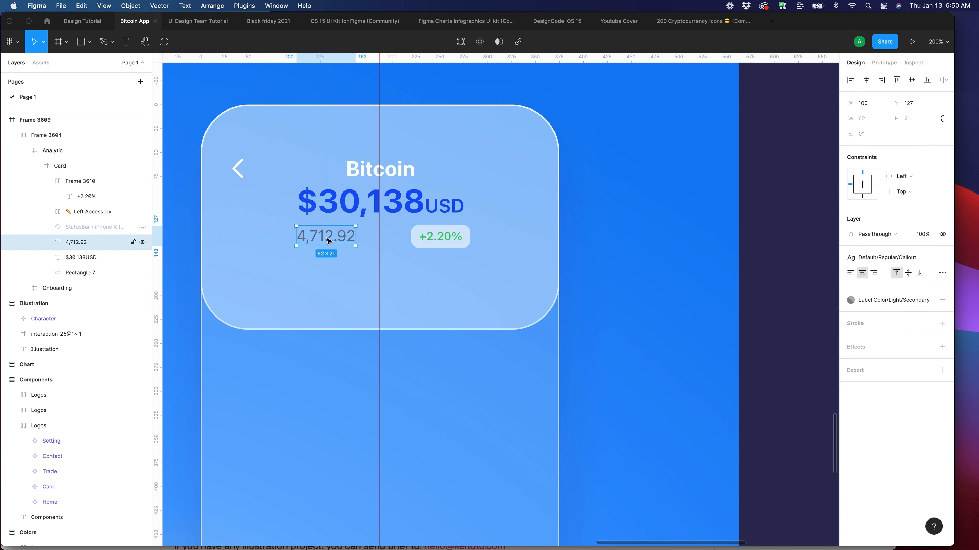
{"action": "left_click", "coordinate": [853, 302]}
{"action": "left_click", "coordinate": [858, 450]}
Group "4,712.92" with the "+2.20%" badge as a packed horizontal auto layout, vertically centred and aligned left
{"action": "left_click", "coordinate": [96, 184]}
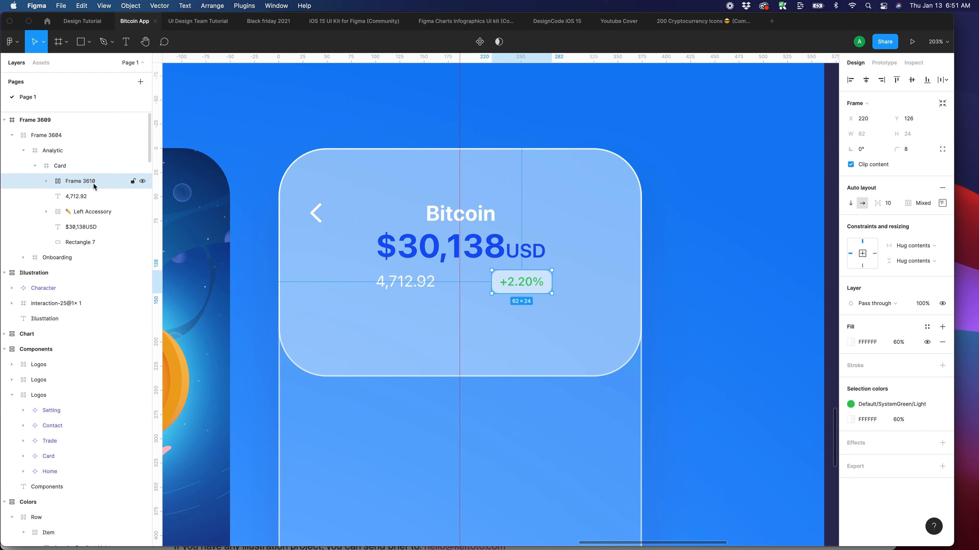
{"action": "left_click", "coordinate": [101, 200], "text": "shift"}
{"action": "key", "text": "super+g"}
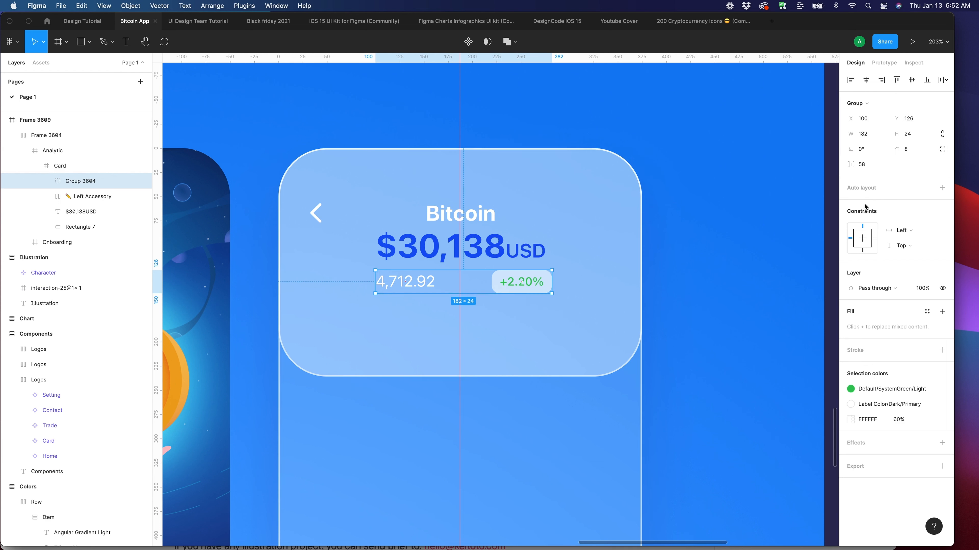
{"action": "left_click", "coordinate": [942, 187]}
{"action": "left_click", "coordinate": [942, 203]}
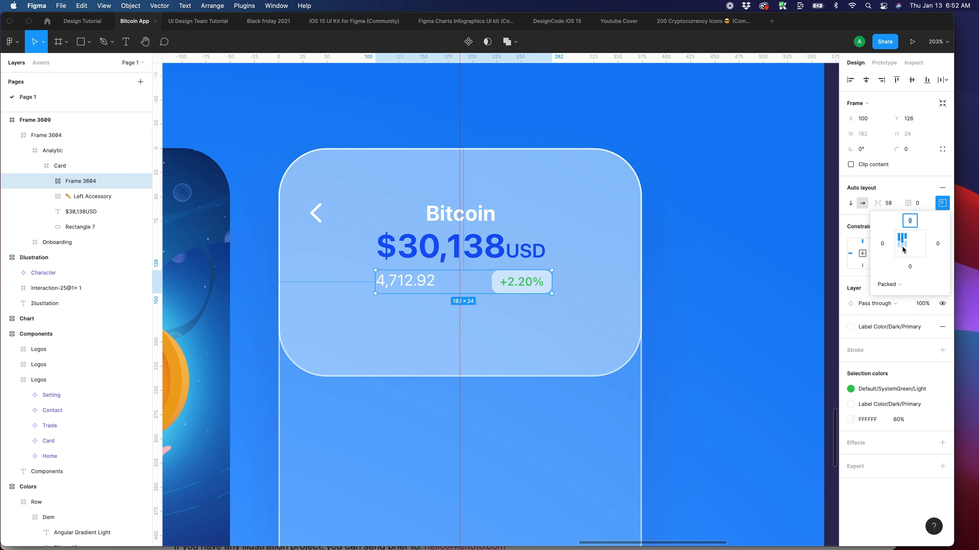
{"action": "left_click", "coordinate": [902, 246]}
{"action": "left_click", "coordinate": [911, 285]}
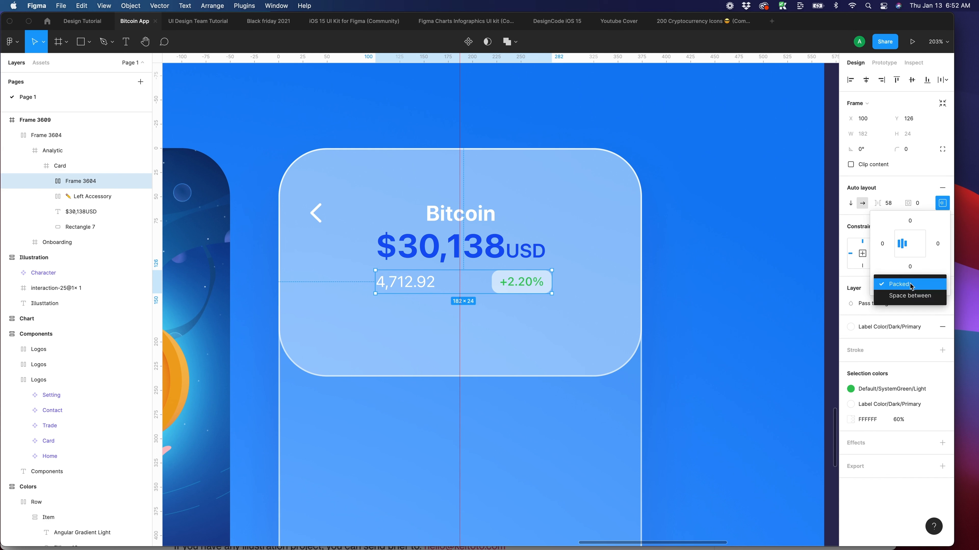
{"action": "left_click", "coordinate": [911, 285]}
Group the $30,138USD price with the figures row into one auto layout frame, and select the parent Card frame
{"action": "left_click", "coordinate": [77, 213], "text": "shift"}
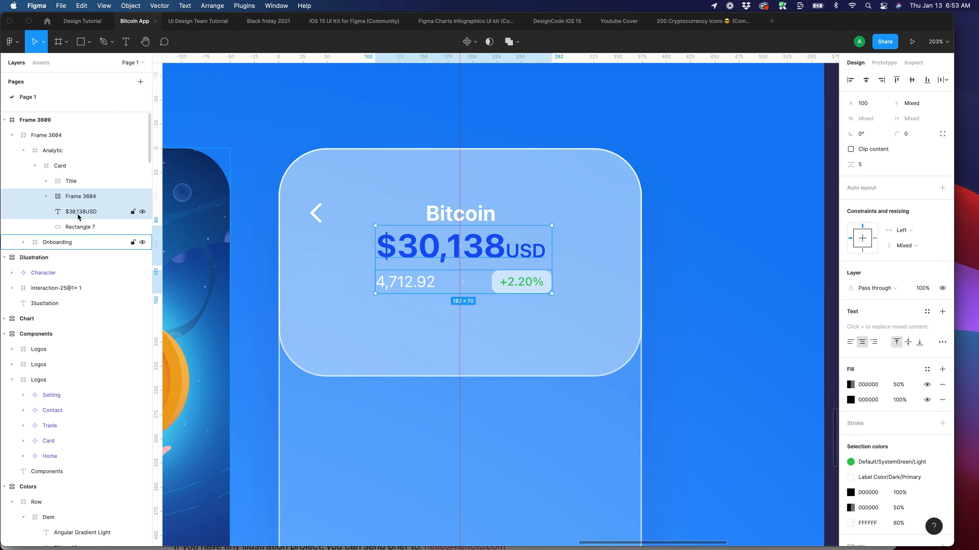
{"action": "key", "text": "super+g"}
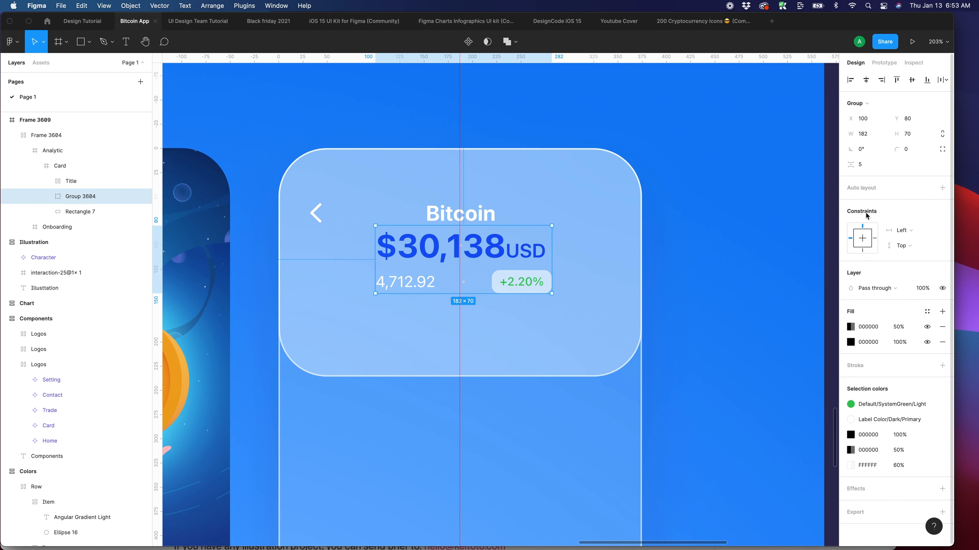
{"action": "left_click", "coordinate": [942, 188]}
{"action": "left_click", "coordinate": [83, 211]}
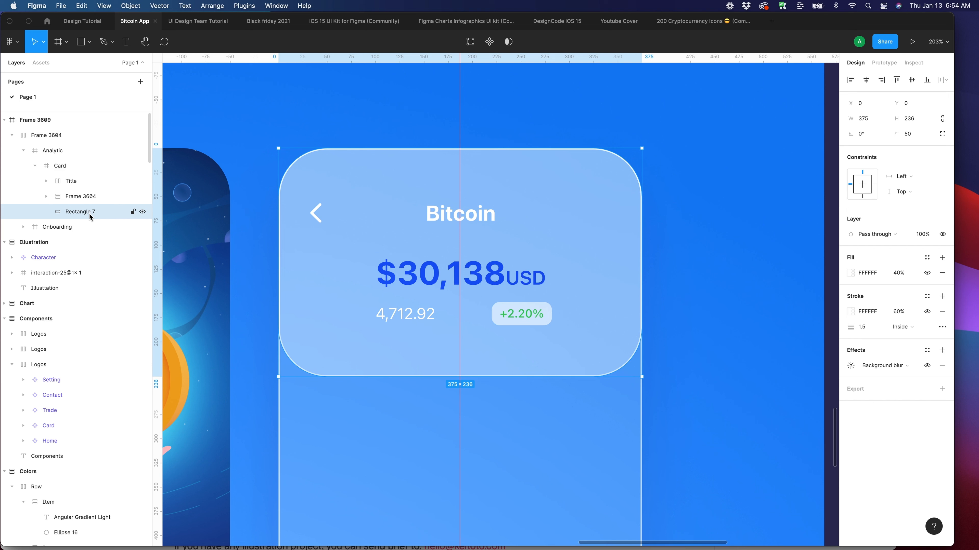
{"action": "left_click", "coordinate": [84, 166]}
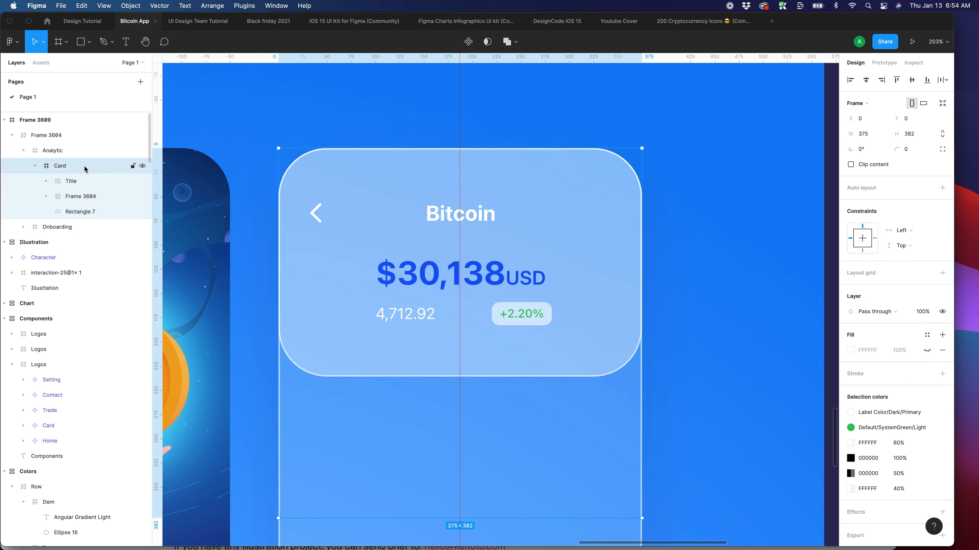
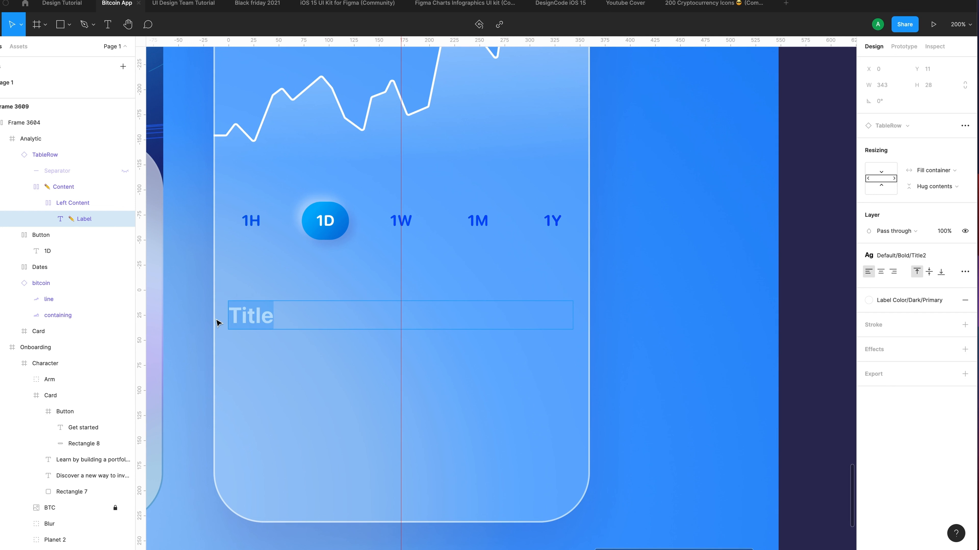
Replace the table row's title with "Transactions" and duplicate the row just below the original, at Y 620
{"action": "type", "text": "Transaction"}
{"action": "key", "text": "Escape"}
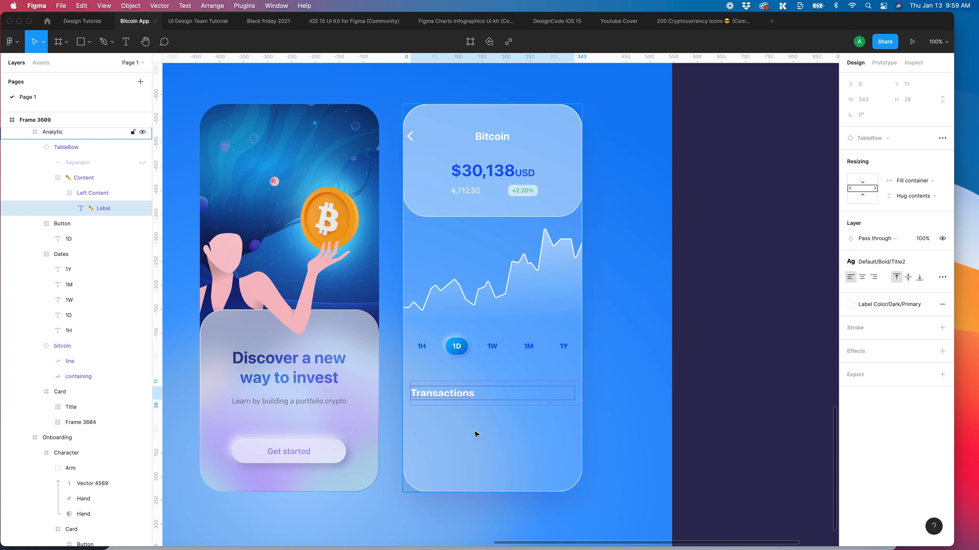
{"action": "scroll", "coordinate": [462, 412], "scroll_direction": "down", "scroll_amount": 1}
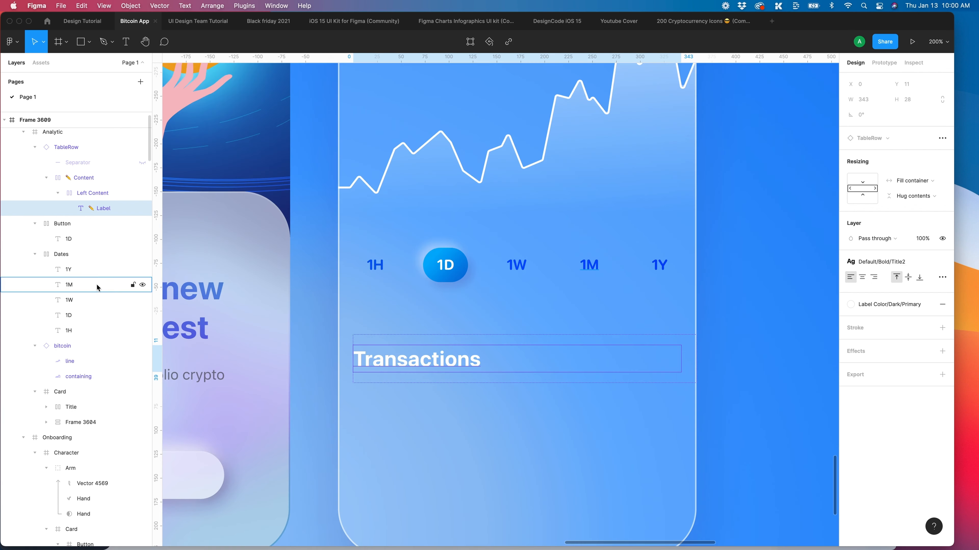
{"action": "scroll", "coordinate": [87, 245], "scroll_direction": "up", "scroll_amount": 1}
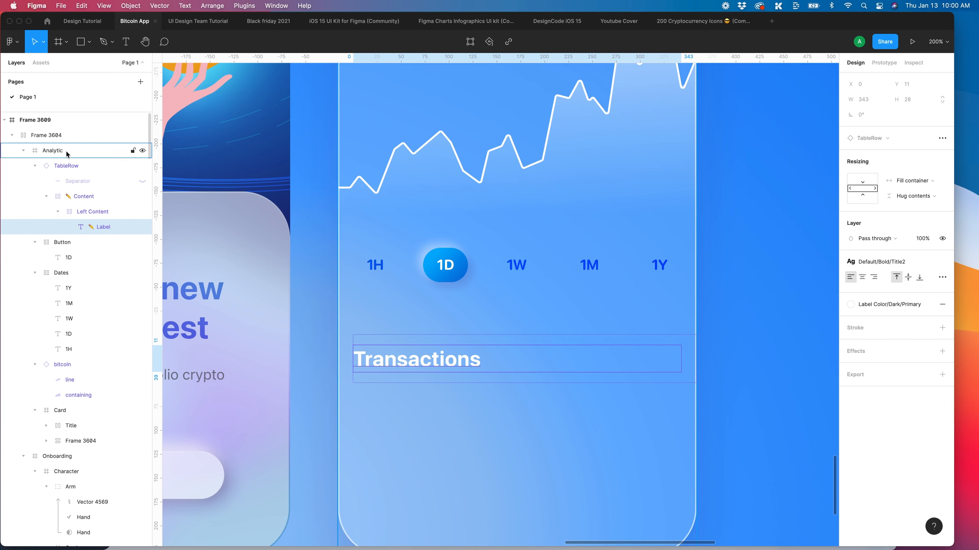
{"action": "left_click", "coordinate": [80, 168]}
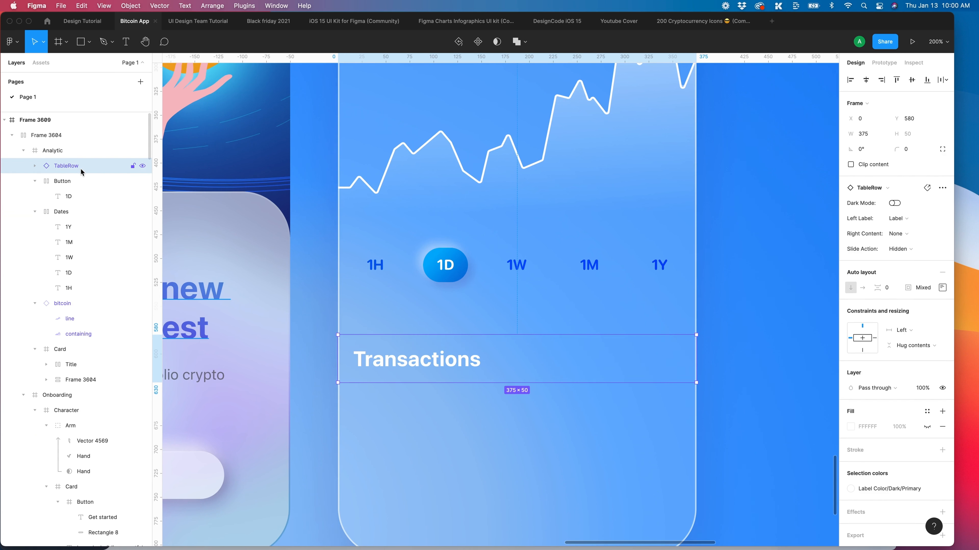
{"action": "key", "text": "super+d"}
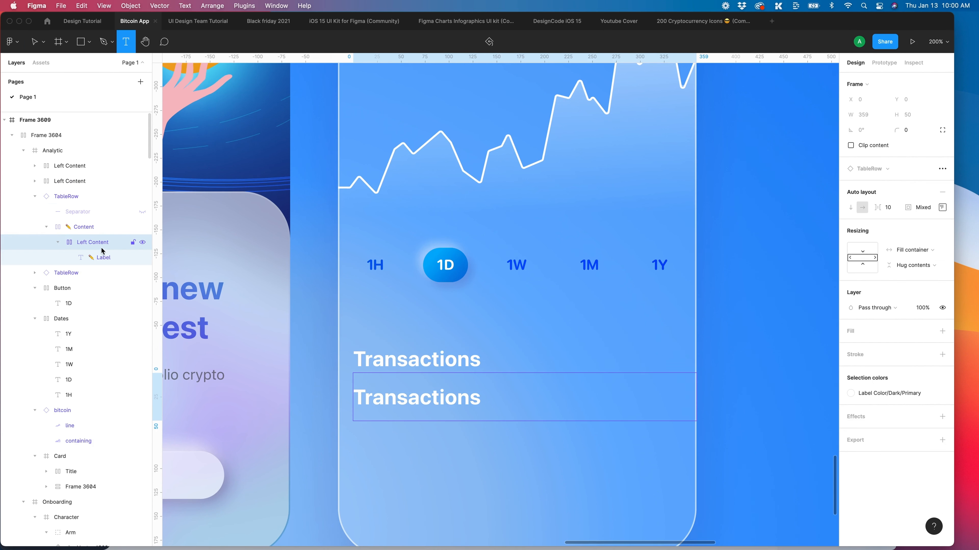
Detach the duplicated TableRow from its component and delete its hidden Separator layer
{"action": "left_click", "coordinate": [100, 257]}
{"action": "left_click", "coordinate": [99, 243]}
{"action": "left_click", "coordinate": [88, 197]}
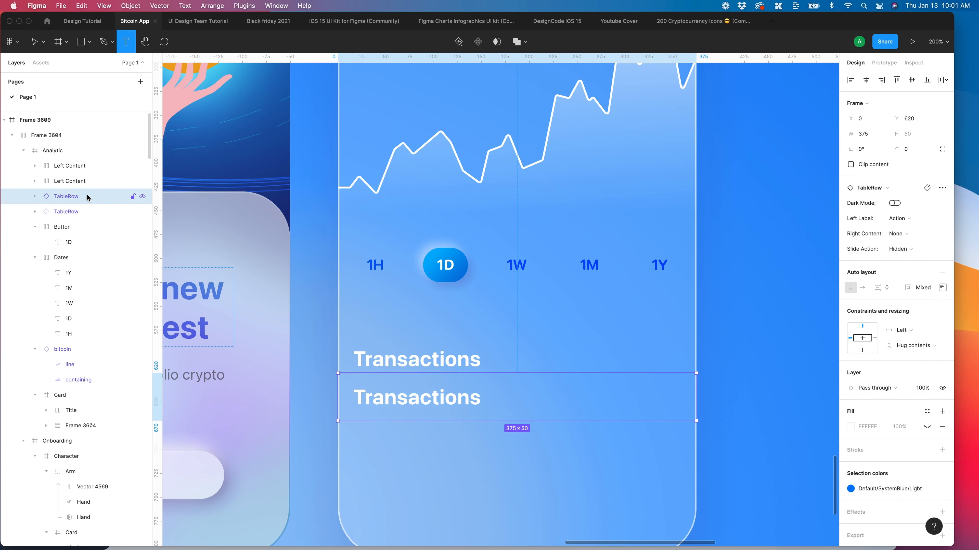
{"action": "right_click", "coordinate": [88, 197]}
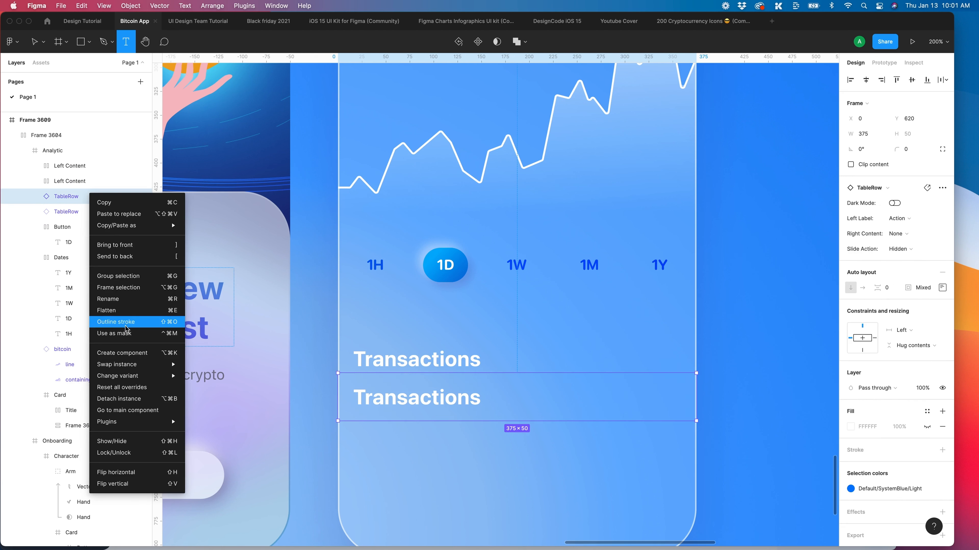
{"action": "left_click", "coordinate": [140, 402]}
{"action": "left_click", "coordinate": [93, 212]}
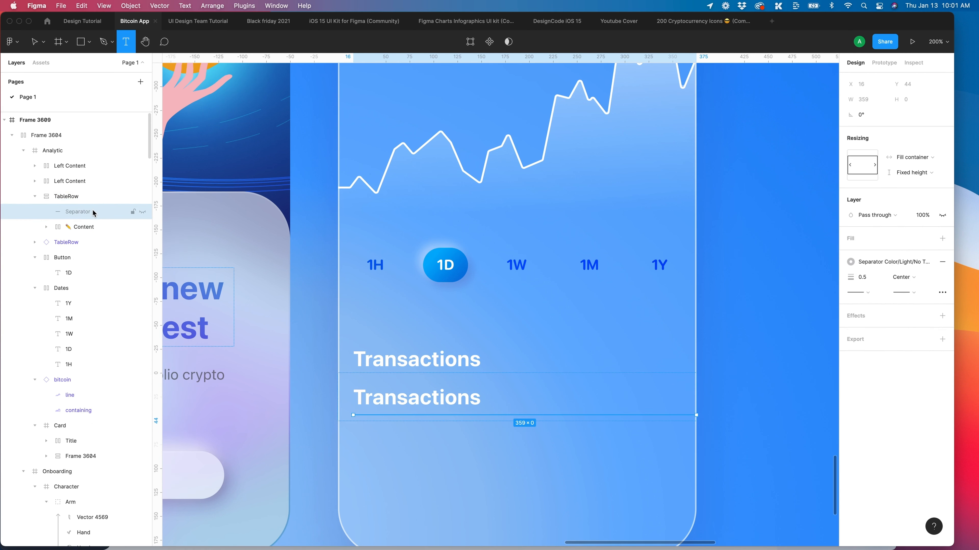
{"action": "key", "text": "Delete"}
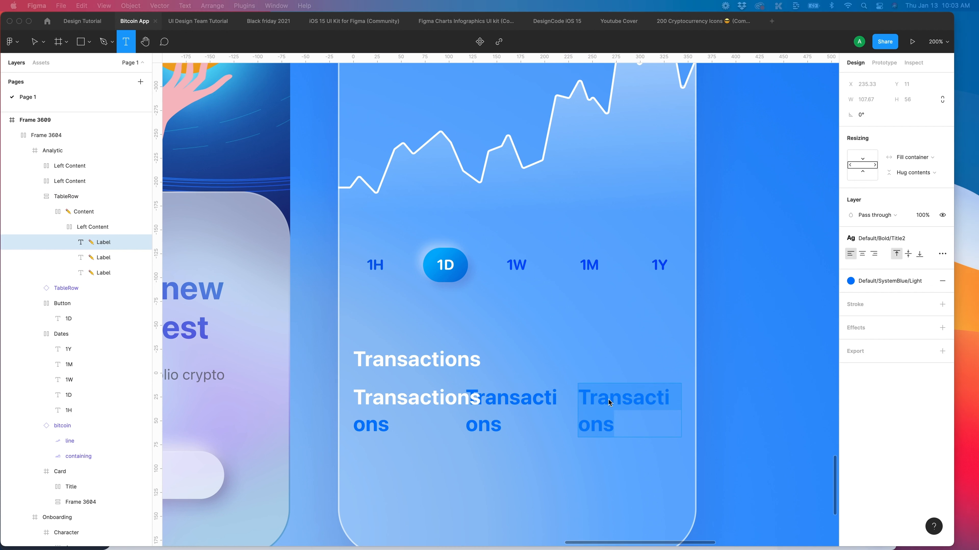
Replace the text of the third label in the detached row with "0,0270667"
{"action": "double_click", "coordinate": [605, 408]}
{"action": "left_click_drag", "start_coordinate": [618, 420], "coordinate": [574, 390]}
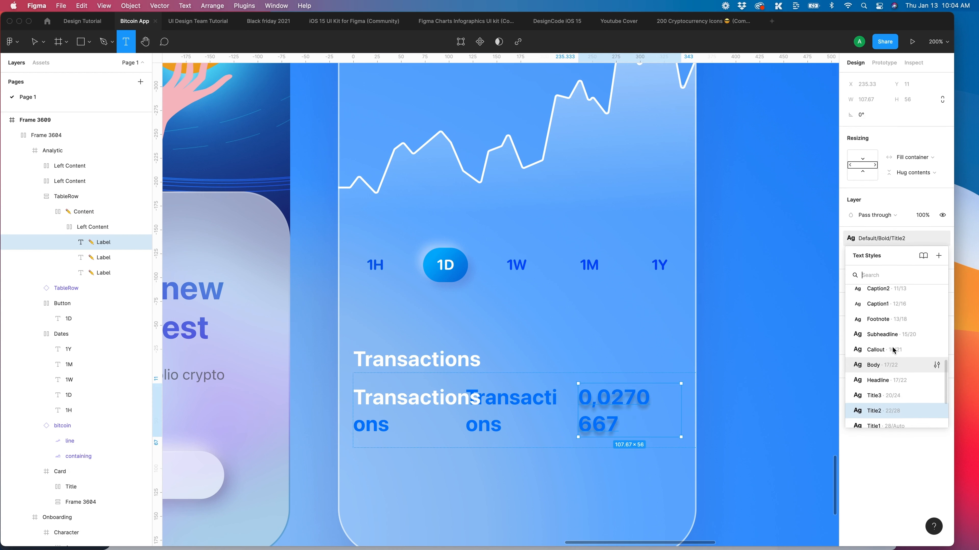
Apply the Default/Regular/Subheadline text style to "0,0270667" and remove its drop shadow
{"action": "scroll", "coordinate": [898, 347], "scroll_direction": "up", "scroll_amount": 3}
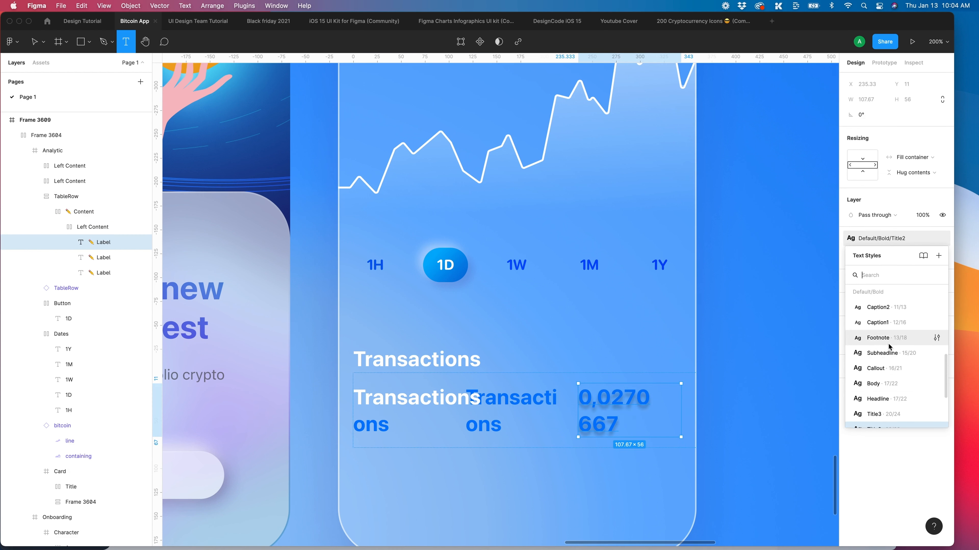
{"action": "scroll", "coordinate": [889, 345], "scroll_direction": "down", "scroll_amount": 3}
{"action": "left_click", "coordinate": [889, 383]}
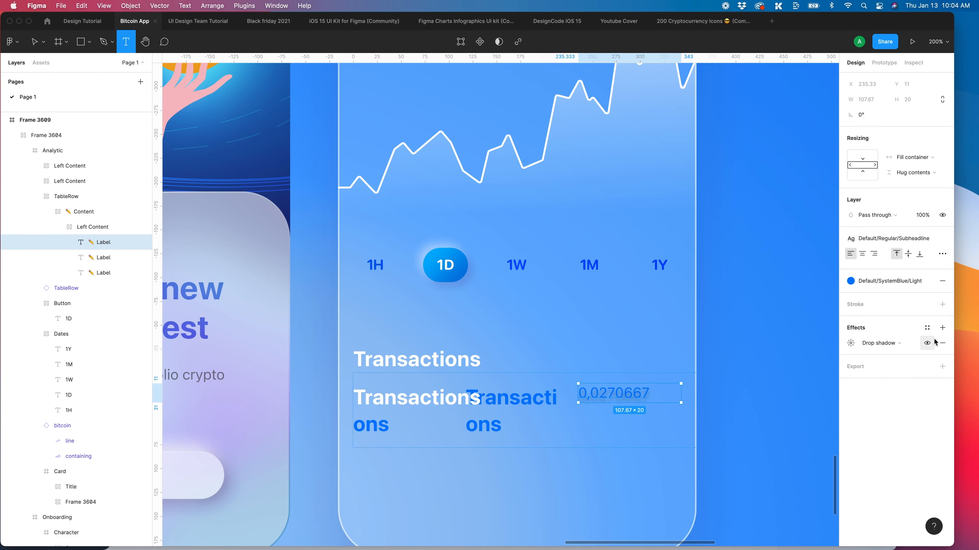
{"action": "left_click", "coordinate": [943, 343]}
Colour "0,0270667" with the Label Color/Dark/Primary style and right-align its text
{"action": "left_click", "coordinate": [850, 281]}
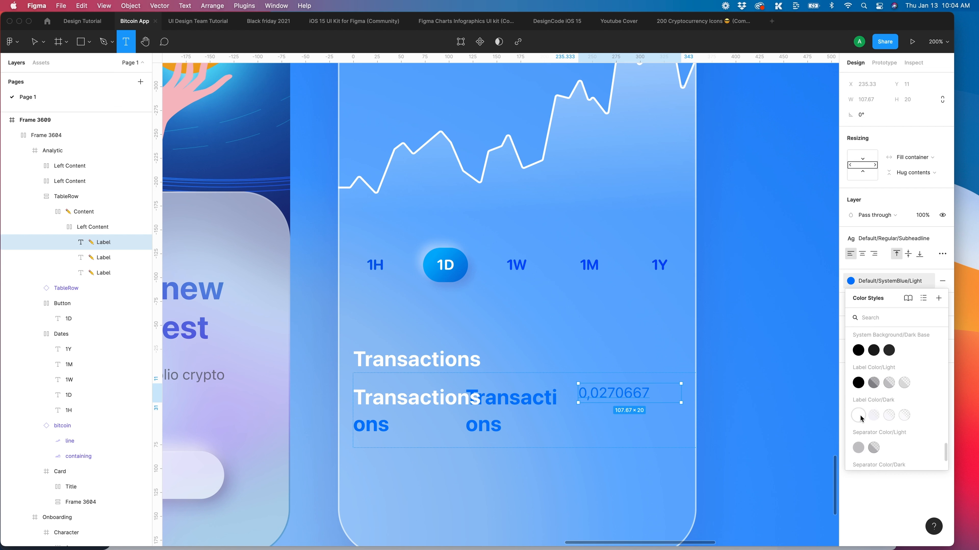
{"action": "left_click", "coordinate": [862, 419]}
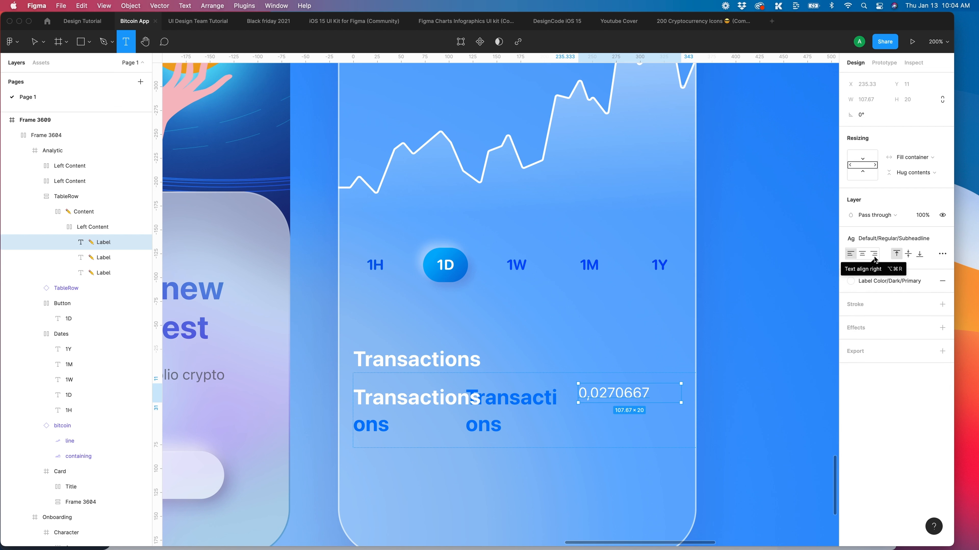
{"action": "left_click", "coordinate": [874, 255]}
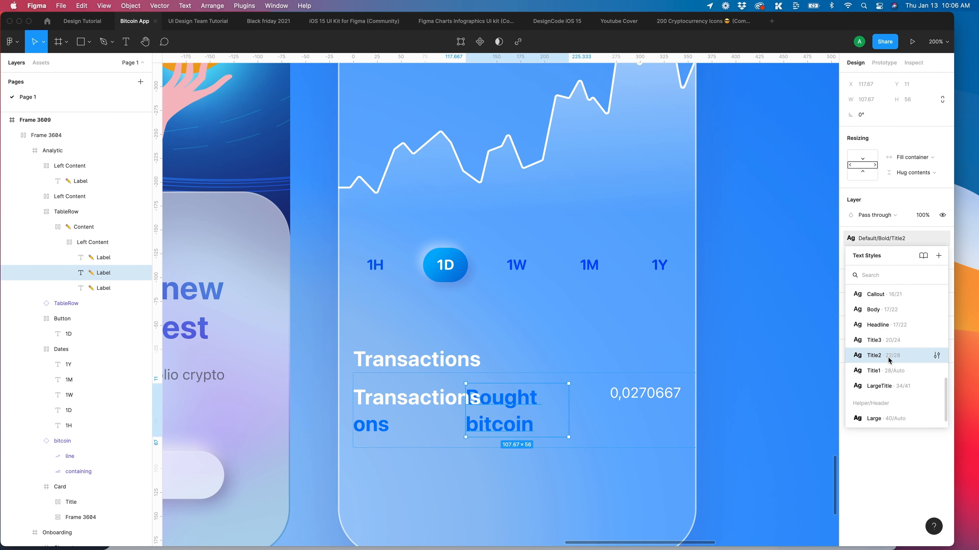
Apply the Default/Bold/Body text style to the middle "Bought bitcoin" label and set its resizing to Auto width
{"action": "scroll", "coordinate": [889, 360], "scroll_direction": "down", "scroll_amount": 1}
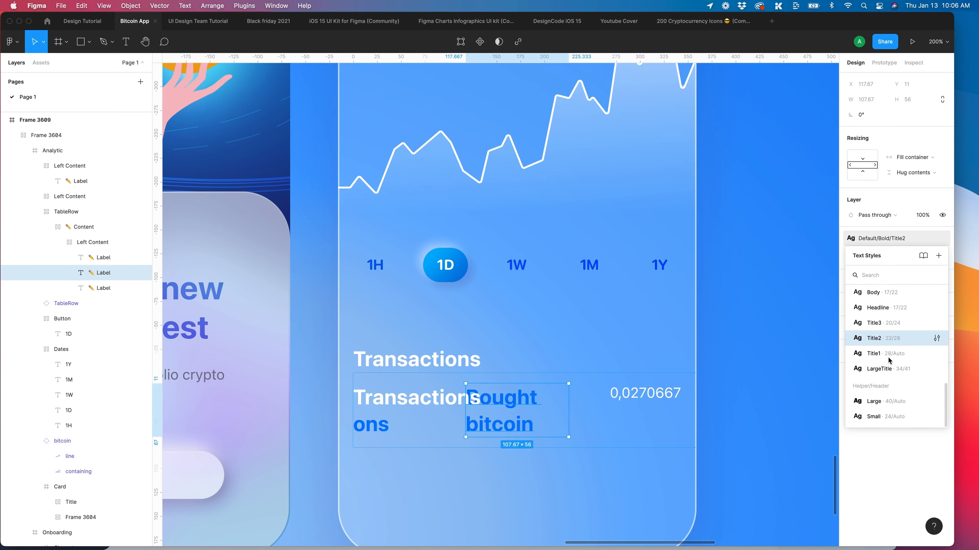
{"action": "scroll", "coordinate": [890, 376], "scroll_direction": "up", "scroll_amount": 3}
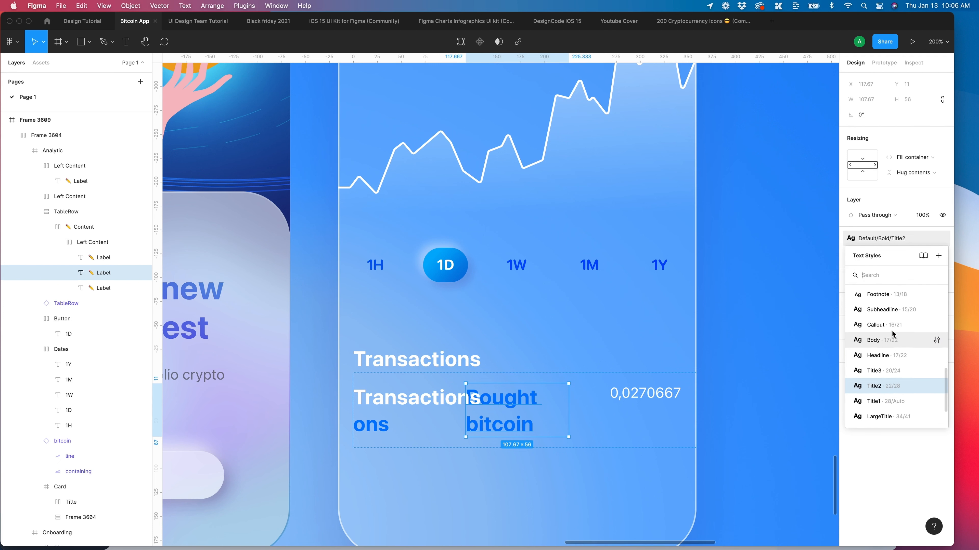
{"action": "left_click", "coordinate": [885, 365]}
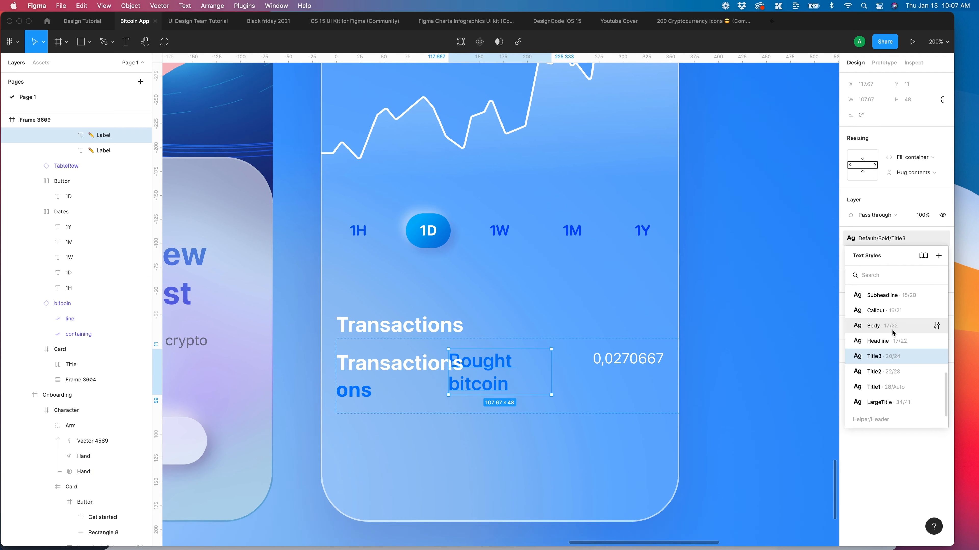
{"action": "left_click", "coordinate": [883, 326]}
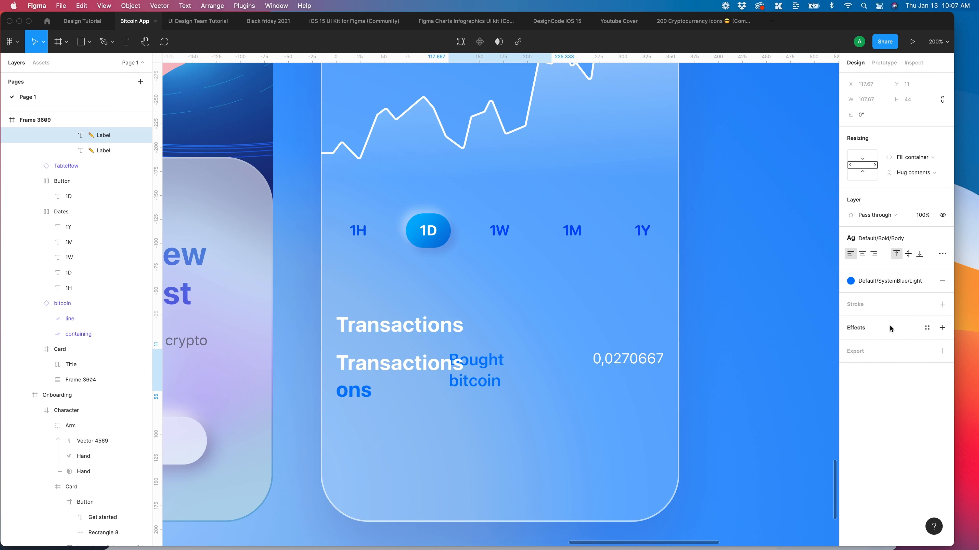
{"action": "left_click", "coordinate": [942, 254]}
{"action": "left_click", "coordinate": [804, 338]}
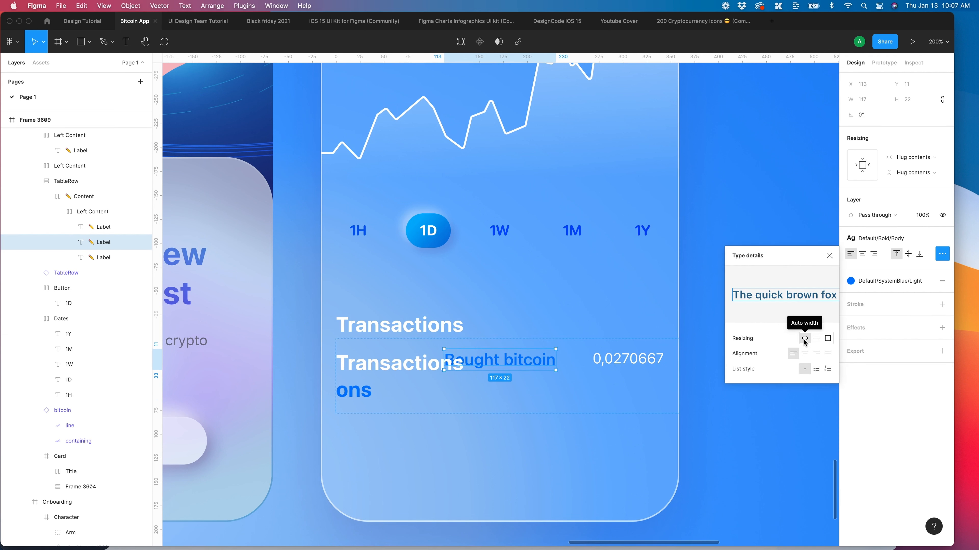
Apply the Default/Regular/Title3 text style to the first "Bought bitcoin" label in the row
{"action": "left_click", "coordinate": [109, 257]}
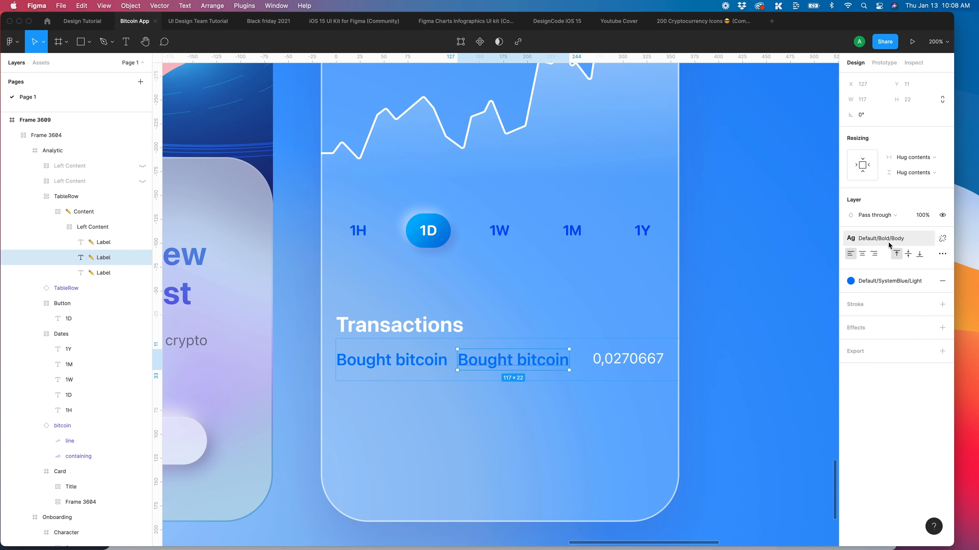
{"action": "left_click", "coordinate": [942, 253]}
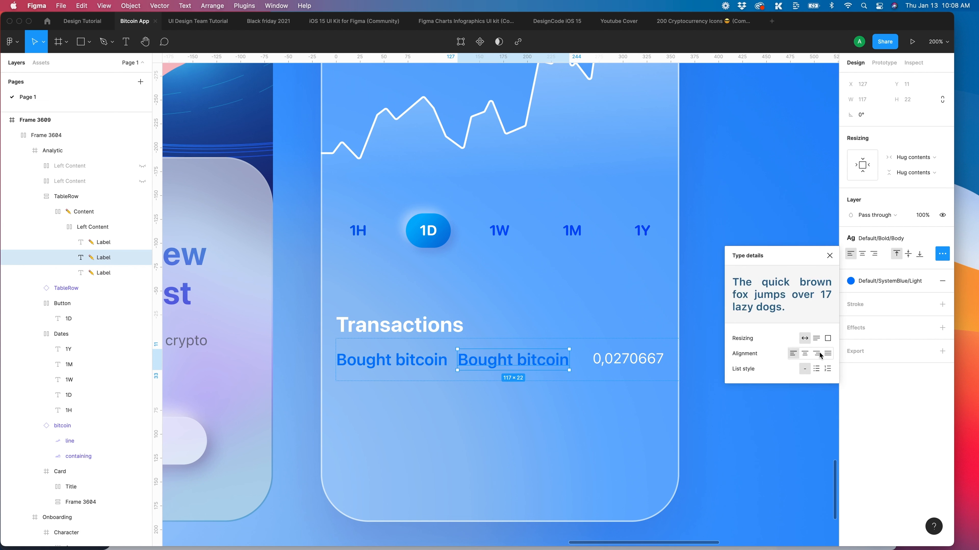
{"action": "key", "text": "Tab"}
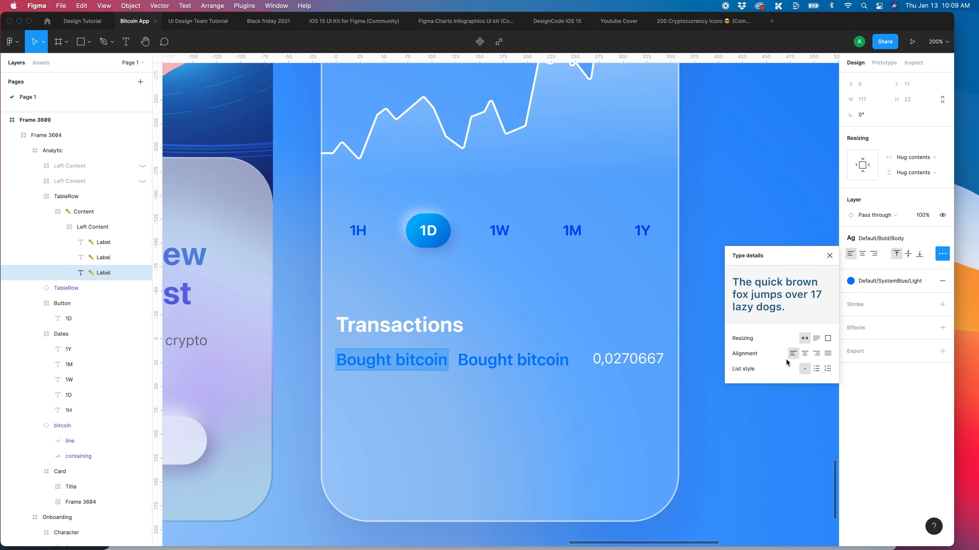
{"action": "left_click", "coordinate": [880, 239]}
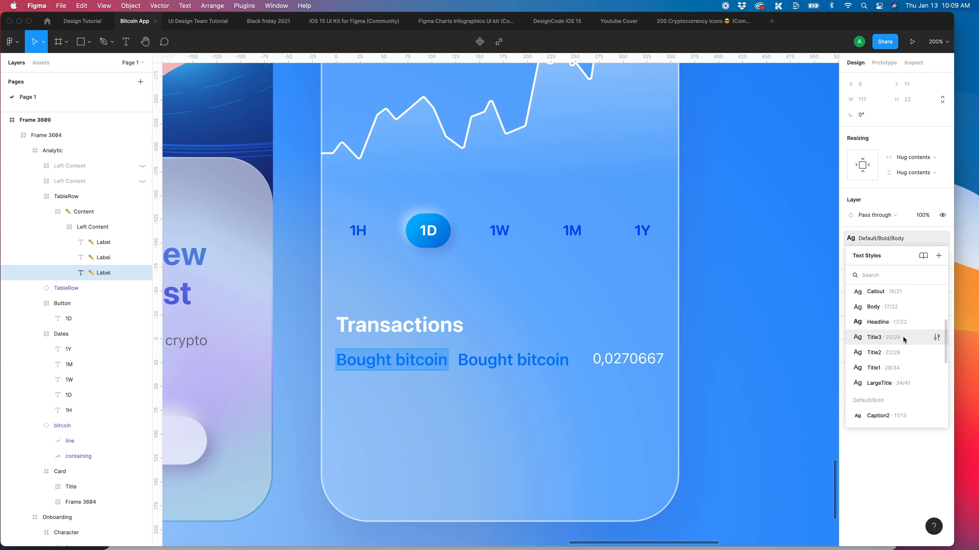
{"action": "left_click", "coordinate": [902, 338]}
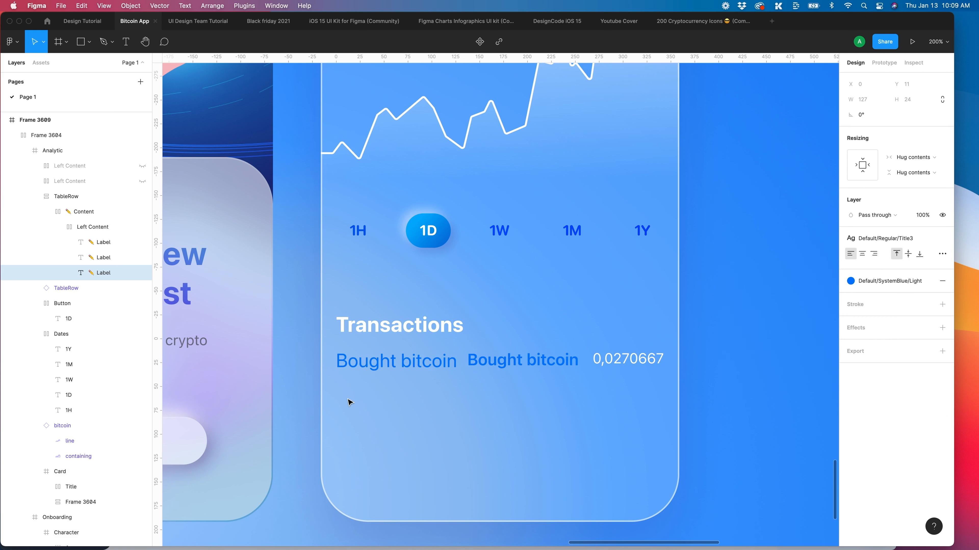
Replace the first label in the row with the Trade symbol from the assets and set its font size to 20
{"action": "left_click", "coordinate": [43, 64]}
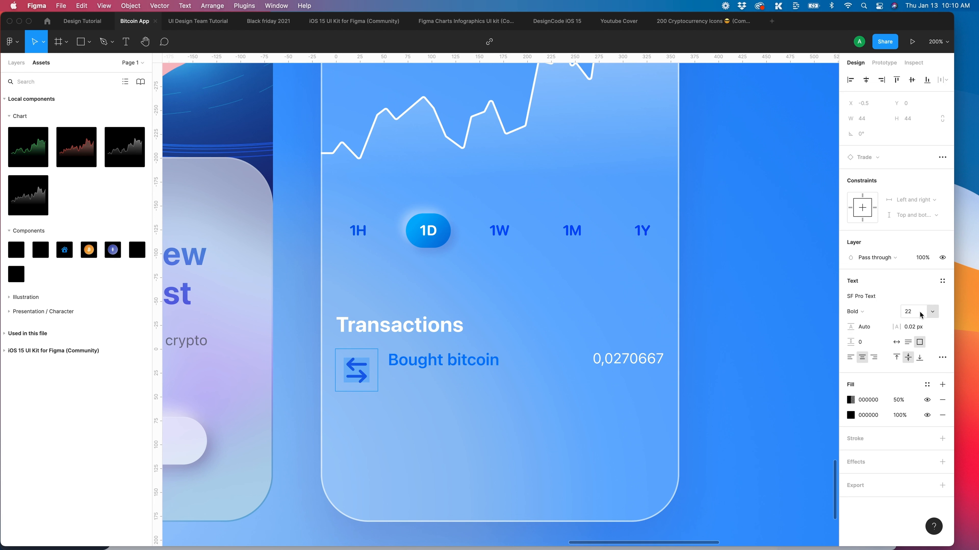
{"action": "left_click", "coordinate": [920, 315]}
{"action": "type", "text": "20"}
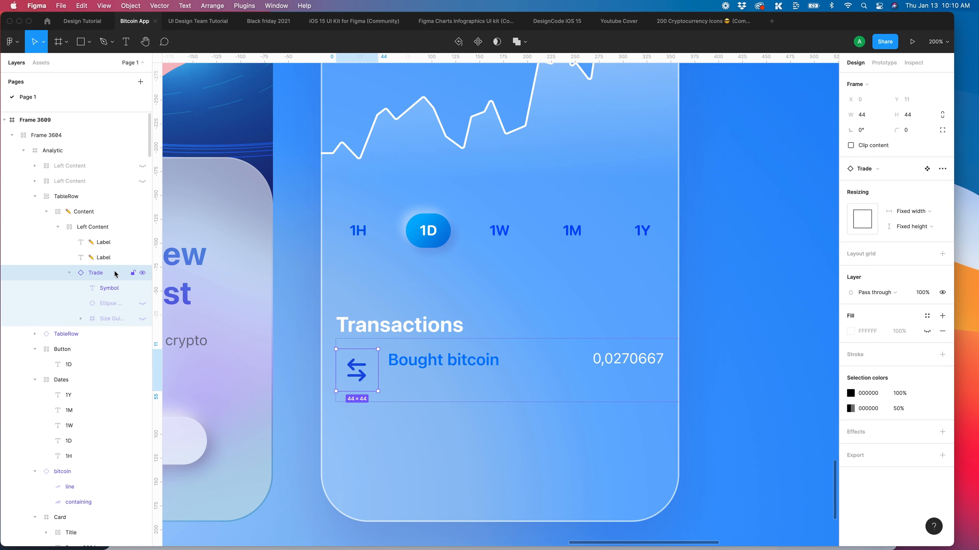
Detach and unwrap the Trade instance, delete its hidden ellipse, and set the Symbol text's resizing to Auto width
{"action": "right_click", "coordinate": [113, 273]}
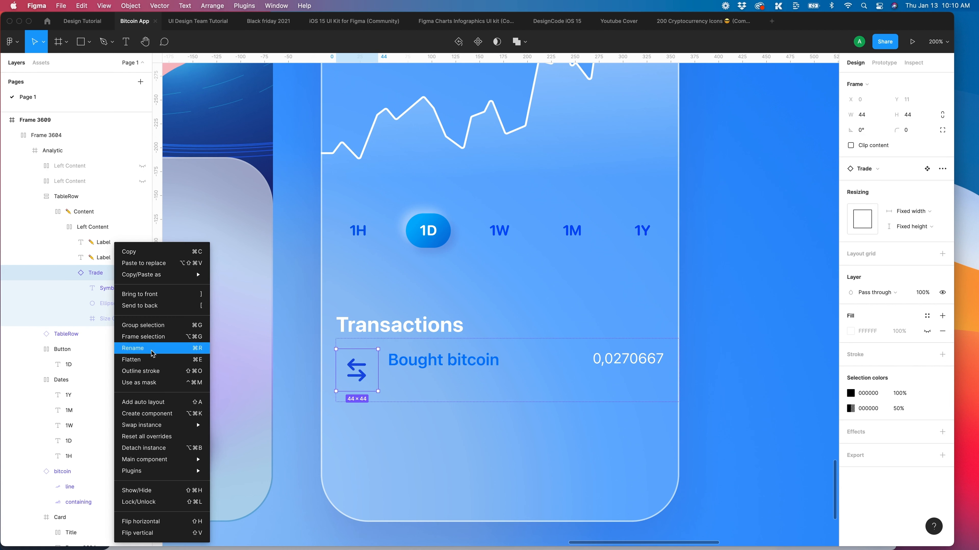
{"action": "mouse_move", "coordinate": [164, 430]}
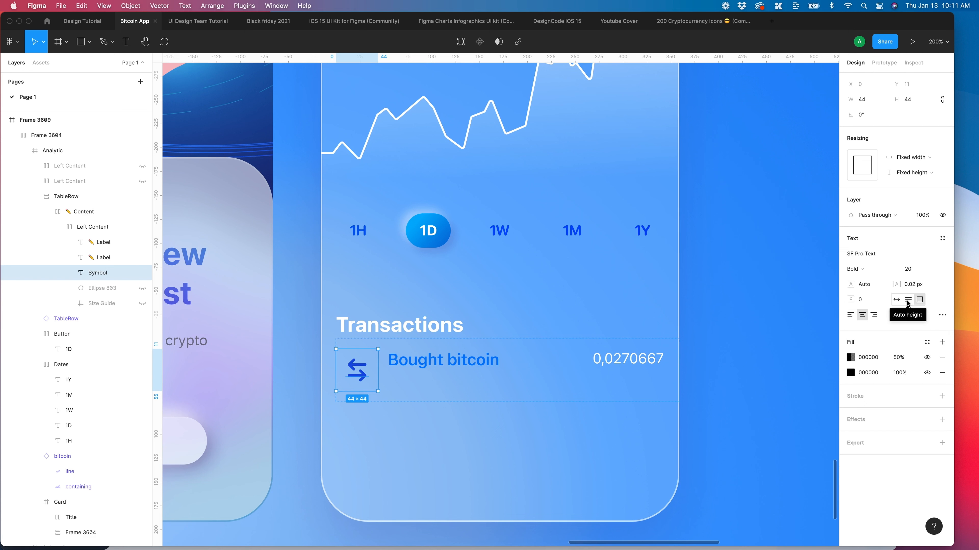
{"action": "left_click", "coordinate": [907, 303]}
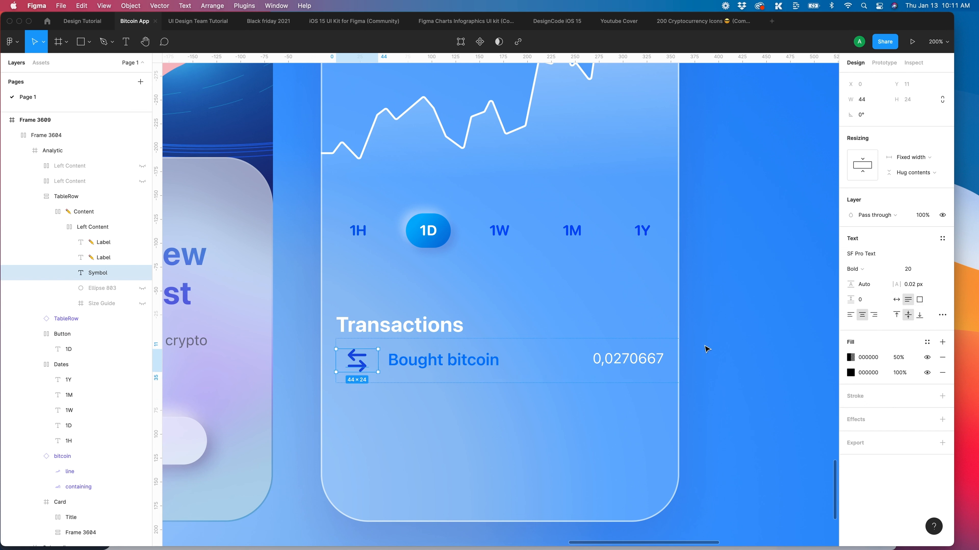
{"action": "left_click", "coordinate": [897, 300]}
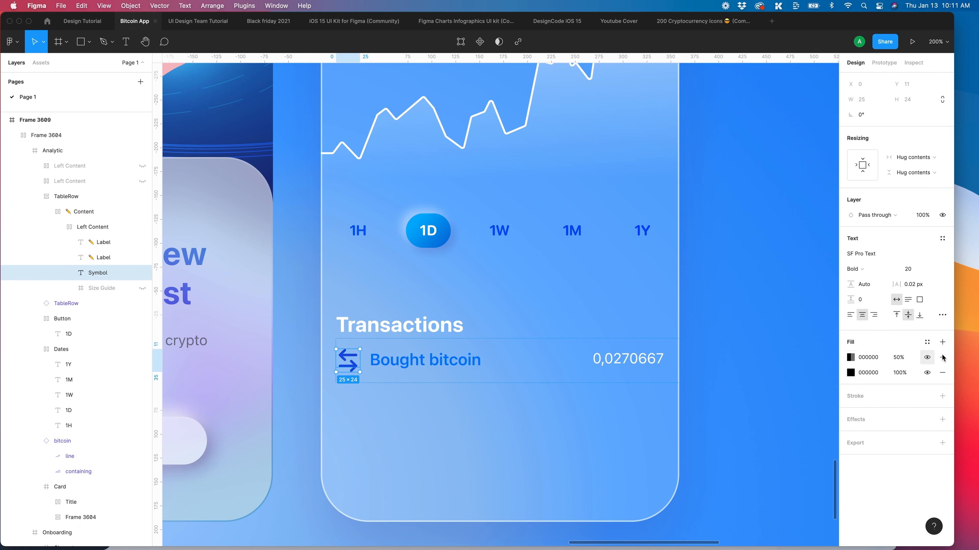
Colour the arrows symbol with the Label Color/Dark/Secondary style and the "Bought bitcoin" label with Label Color/Dark/Primary
{"action": "left_click", "coordinate": [942, 359]}
{"action": "left_click", "coordinate": [927, 343]}
{"action": "scroll", "coordinate": [870, 471], "scroll_direction": "down", "scroll_amount": 10}
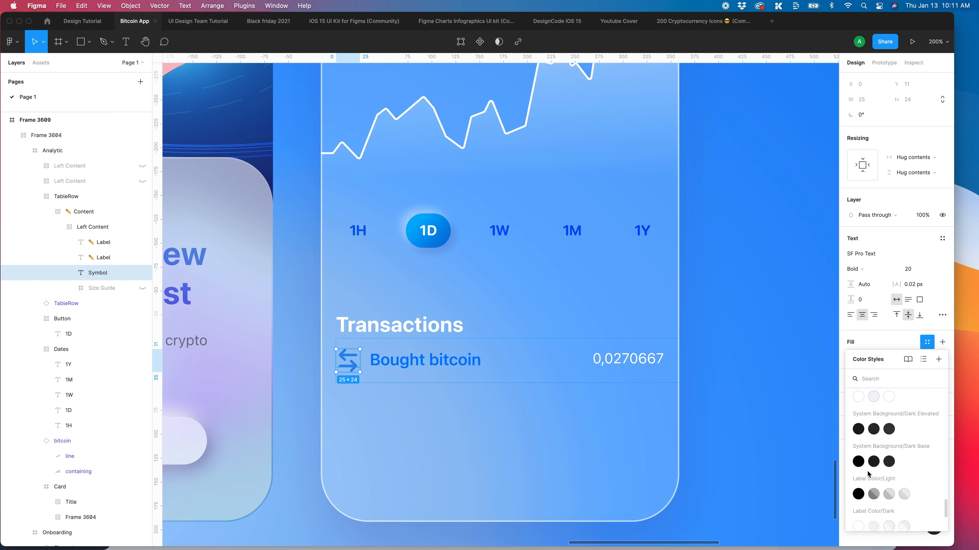
{"action": "scroll", "coordinate": [869, 473], "scroll_direction": "up", "scroll_amount": 3}
{"action": "left_click", "coordinate": [860, 460]}
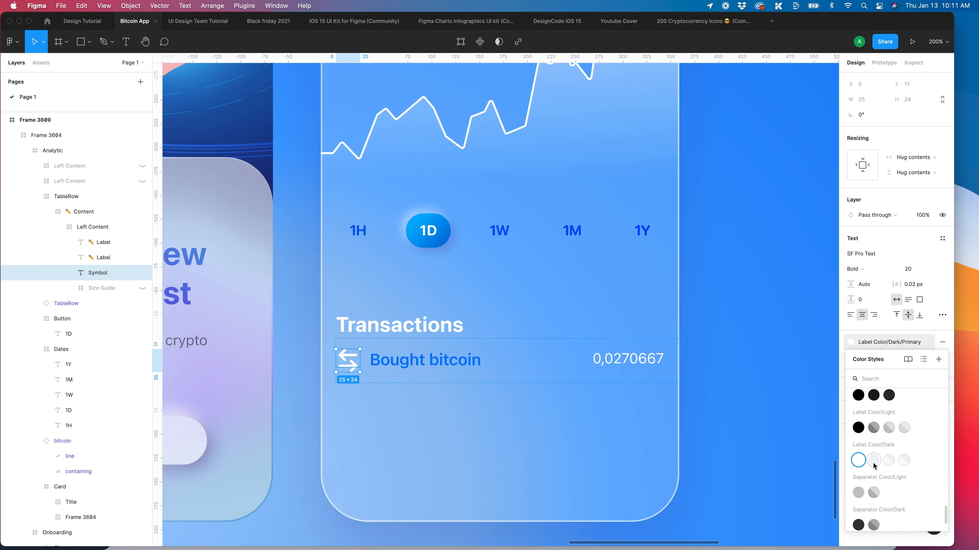
{"action": "key", "text": "Escape"}
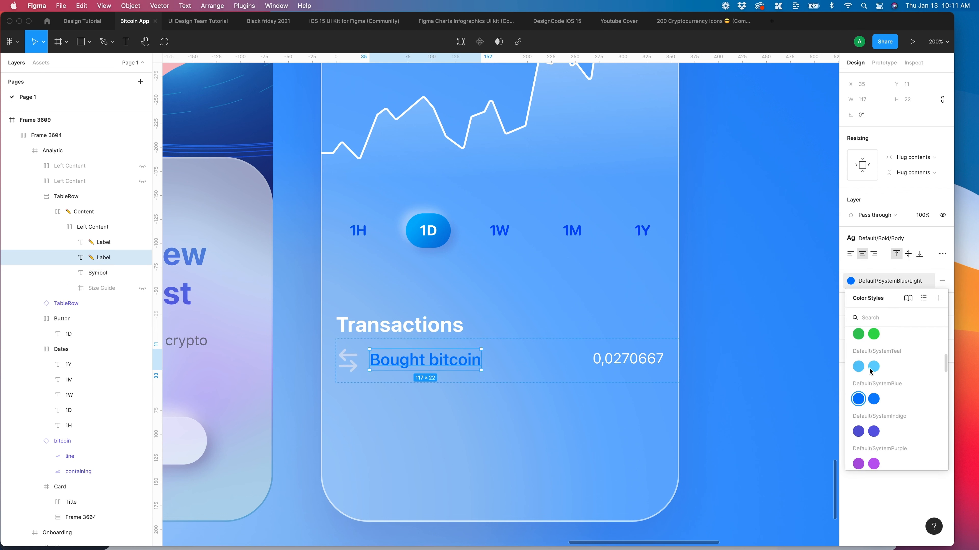
{"action": "scroll", "coordinate": [873, 429], "scroll_direction": "down", "scroll_amount": 10}
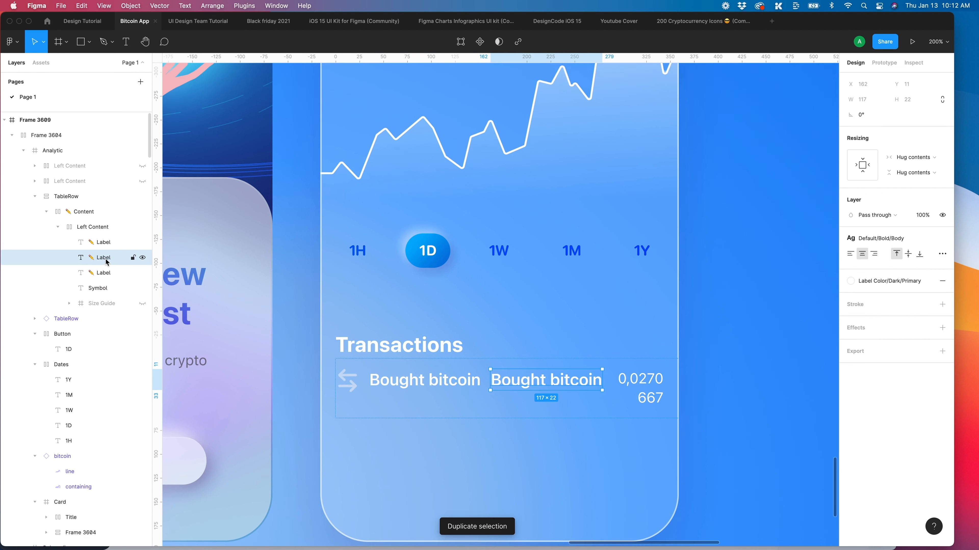
Stack "Bought bitcoin" and a duplicate of it in a vertical auto layout frame with 0 spacing
{"action": "left_click", "coordinate": [102, 274], "text": "shift"}
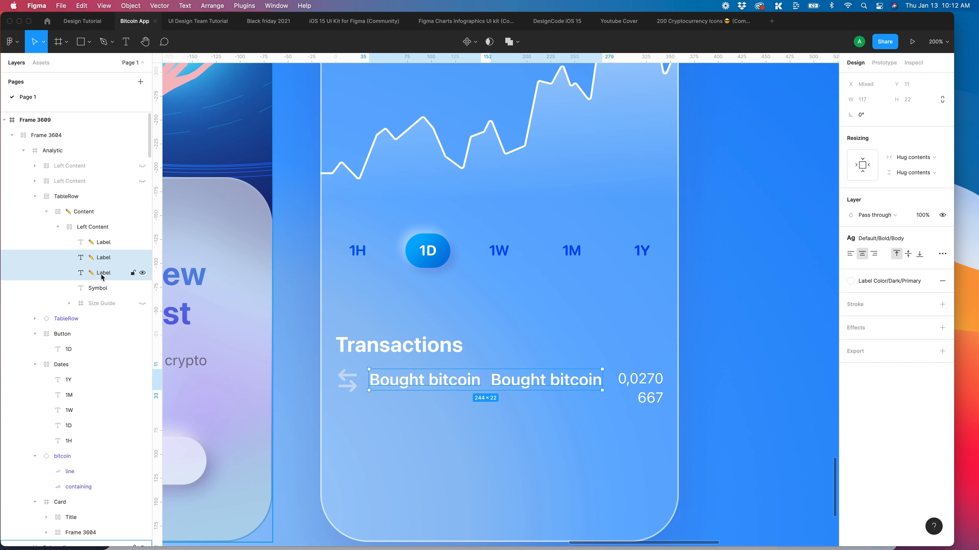
{"action": "key", "text": "super+g"}
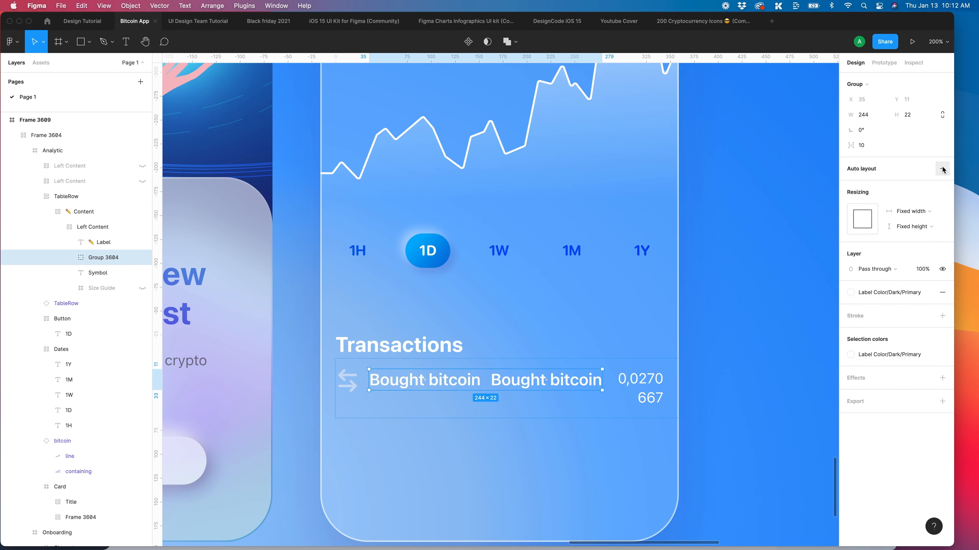
{"action": "left_click", "coordinate": [943, 171]}
{"action": "left_click", "coordinate": [892, 188]}
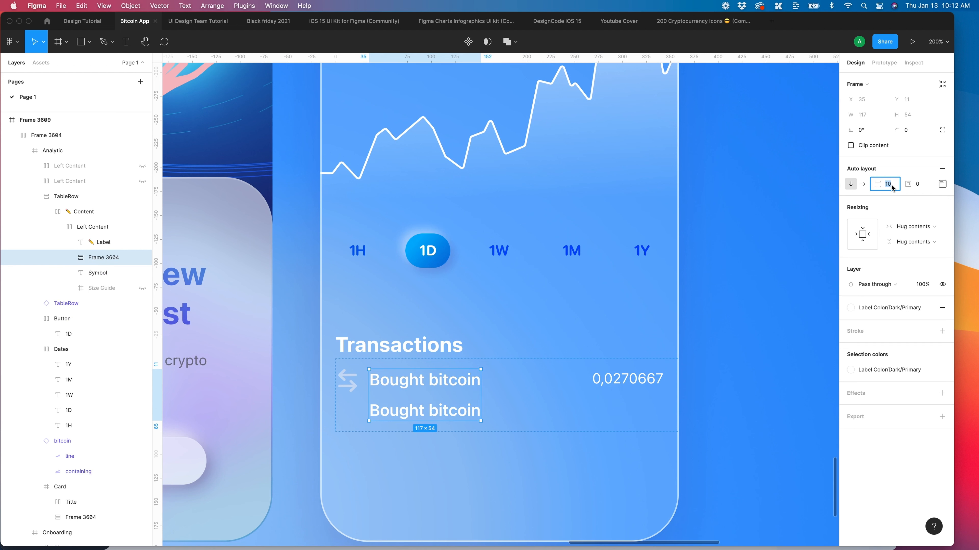
{"action": "type", "text": "0"}
{"action": "key", "text": "Return"}
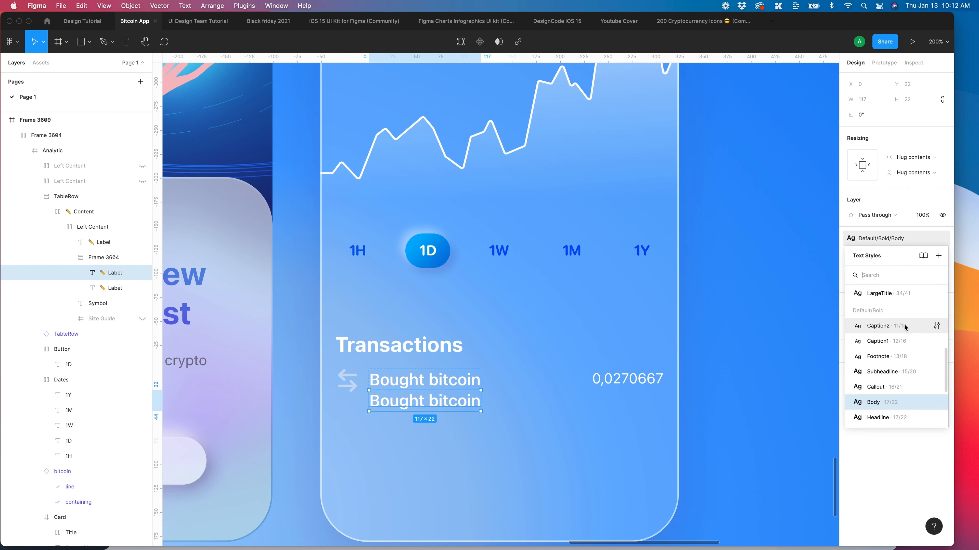
Apply the Default/Regular/Caption2 text style to the lower "Bought bitcoin" label
{"action": "left_click", "coordinate": [904, 327]}
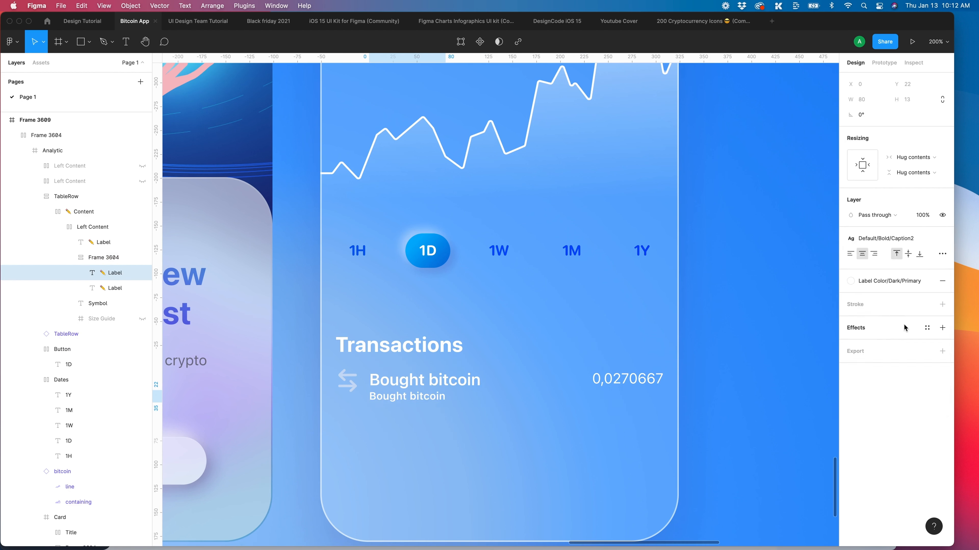
{"action": "left_click", "coordinate": [899, 241]}
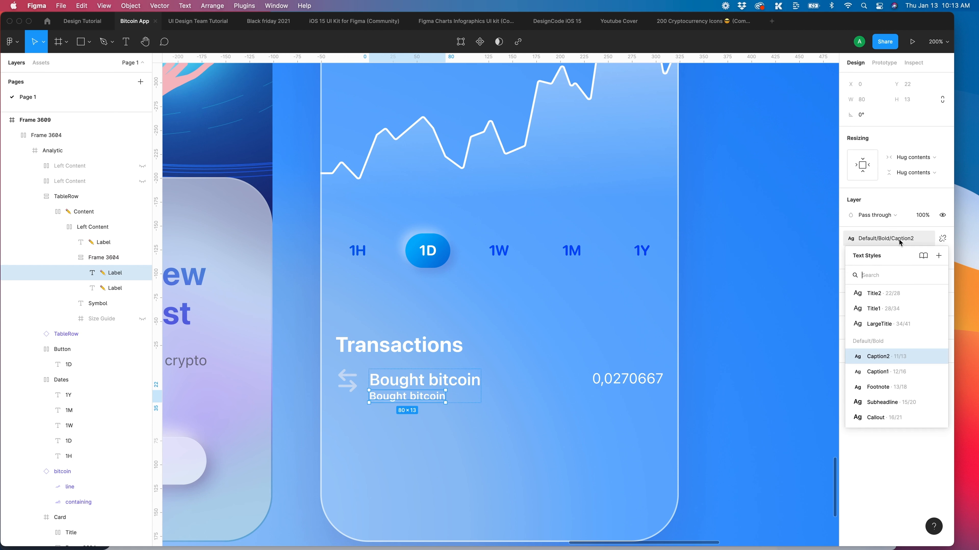
{"action": "scroll", "coordinate": [885, 329], "scroll_direction": "down", "scroll_amount": 3}
{"action": "scroll", "coordinate": [886, 330], "scroll_direction": "up", "scroll_amount": 4}
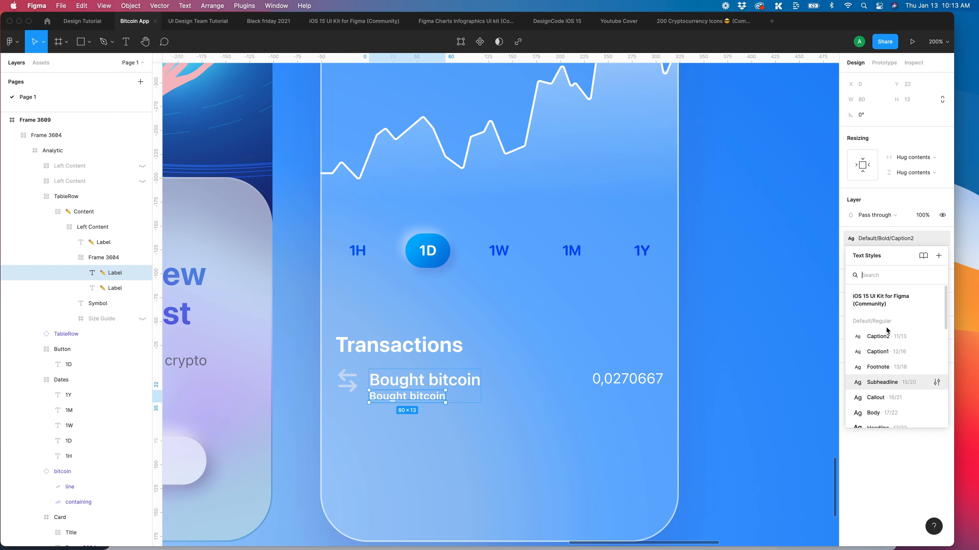
{"action": "left_click", "coordinate": [883, 339]}
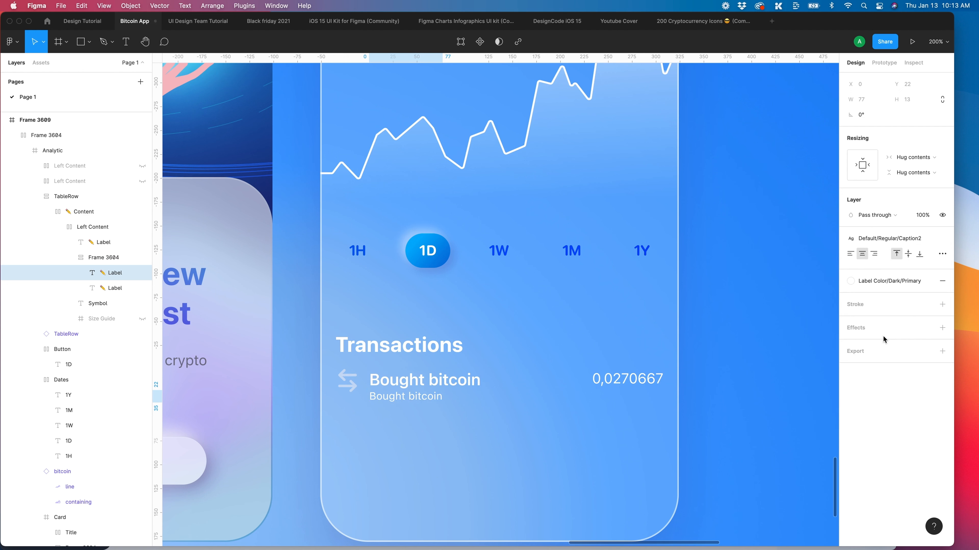
{"action": "left_click", "coordinate": [431, 434]}
Set the horizontal constraint of the transaction's TableRow to Left and right
{"action": "left_click", "coordinate": [351, 384]}
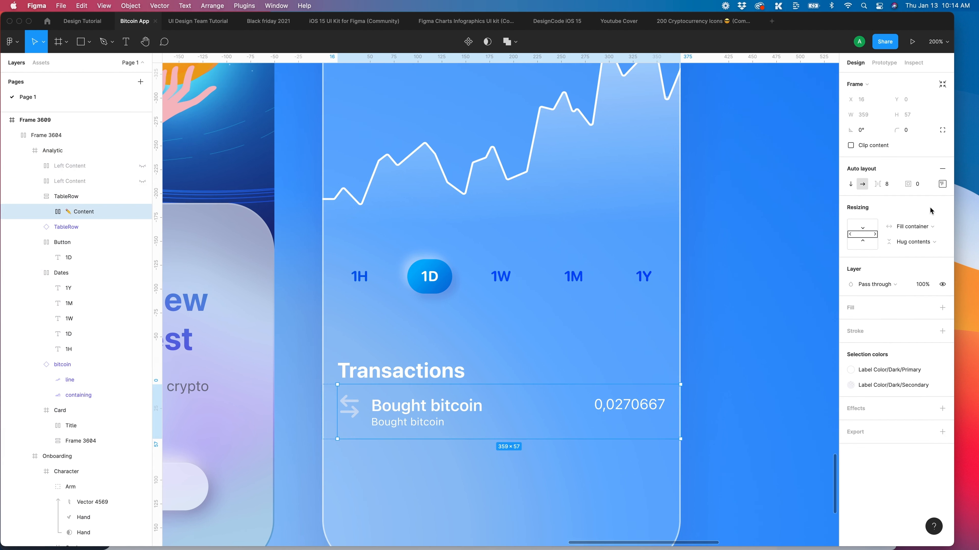
{"action": "left_click", "coordinate": [942, 184]}
{"action": "left_click", "coordinate": [901, 265]}
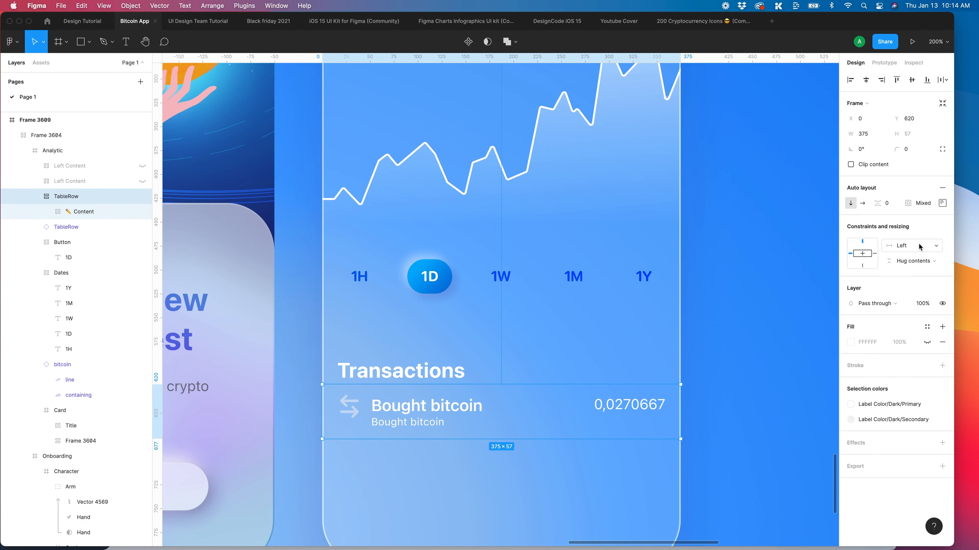
{"action": "left_click", "coordinate": [924, 246]}
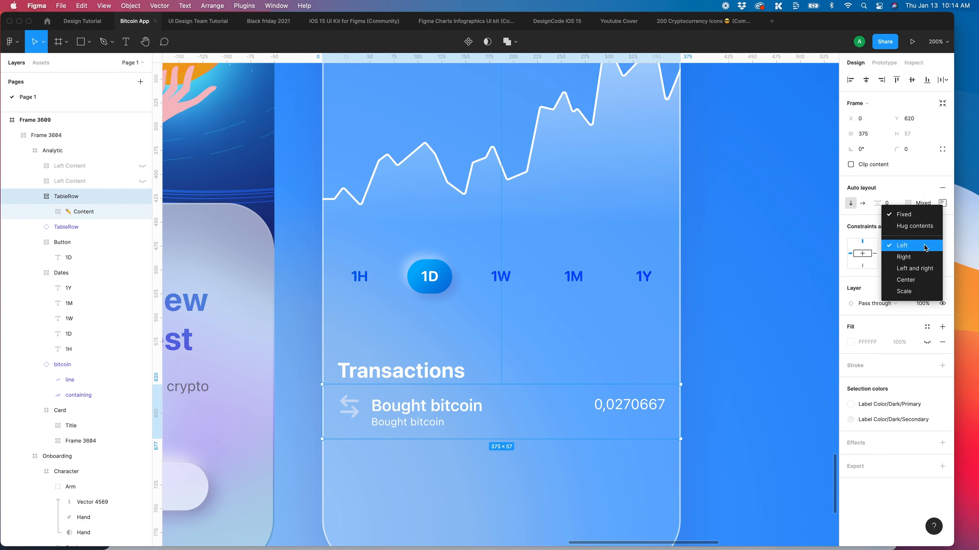
{"action": "left_click", "coordinate": [925, 268]}
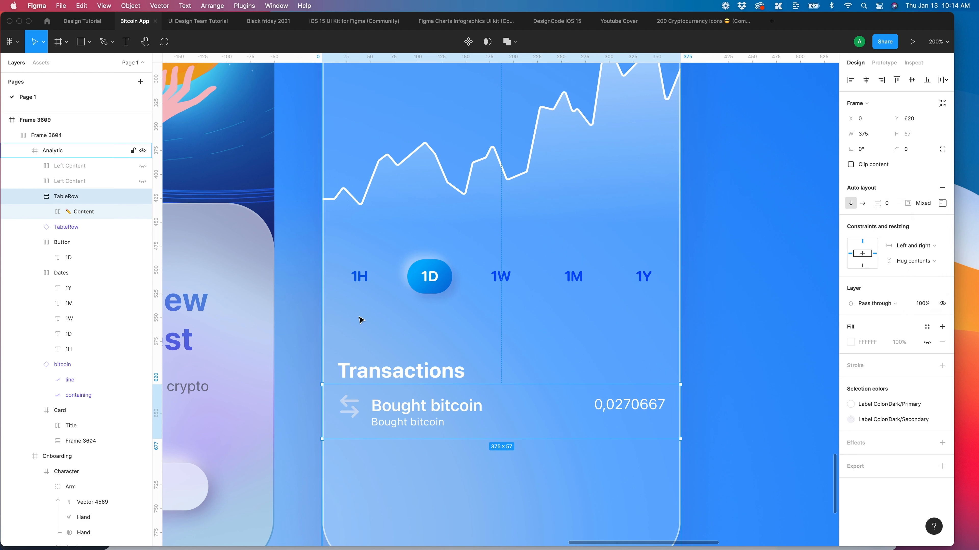
Set the row's Left Content auto layout to Space between and widen the frame holding the two labels to 206
{"action": "key", "text": "Return"}
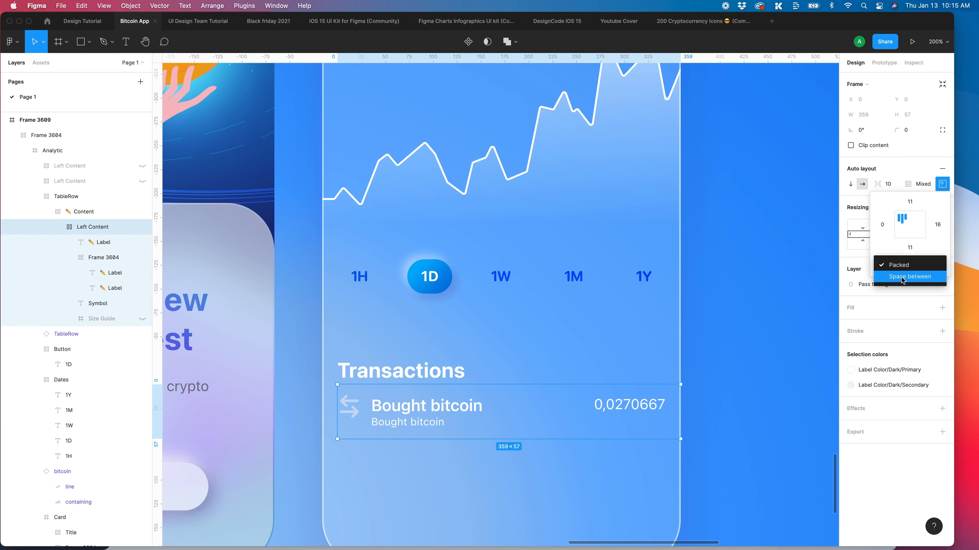
{"action": "left_click", "coordinate": [904, 281]}
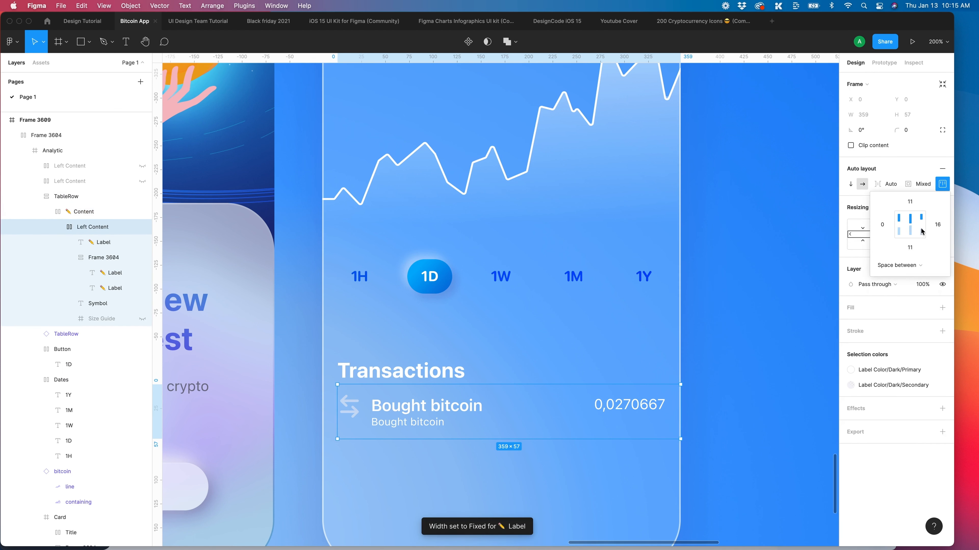
{"action": "left_click", "coordinate": [372, 409]}
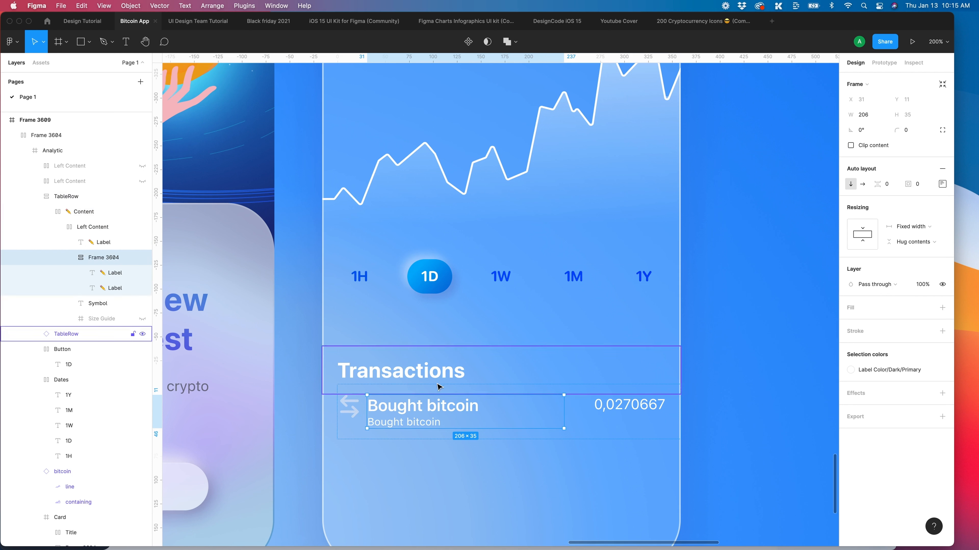
Group the transaction's arrows symbol with the frame holding its two labels and turn the group into an auto layout
{"action": "left_click", "coordinate": [108, 260]}
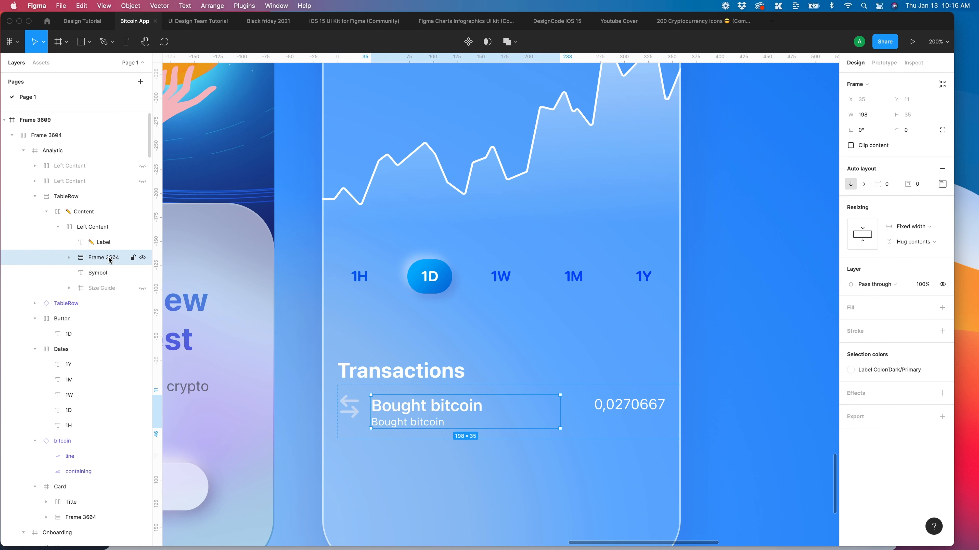
{"action": "left_click", "coordinate": [96, 273], "text": "shift"}
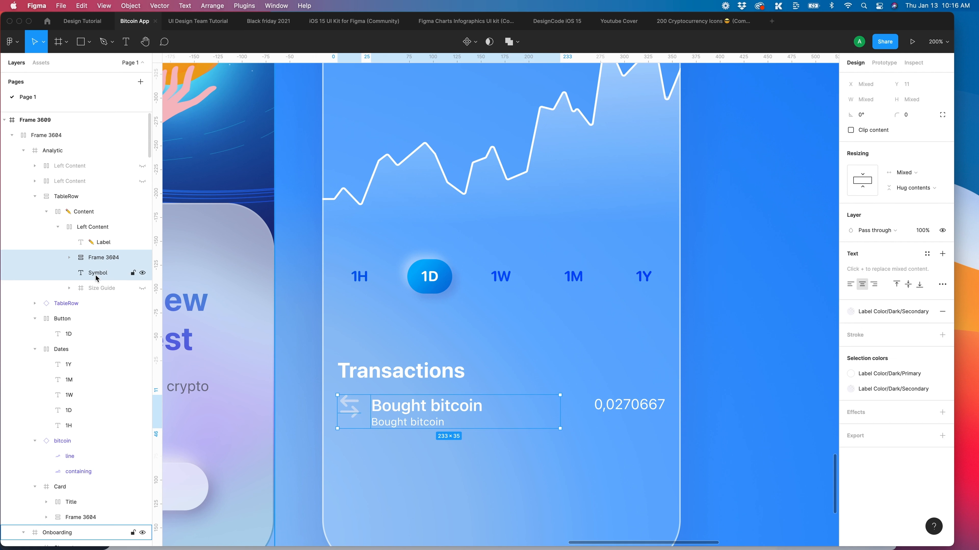
{"action": "key", "text": "super+g"}
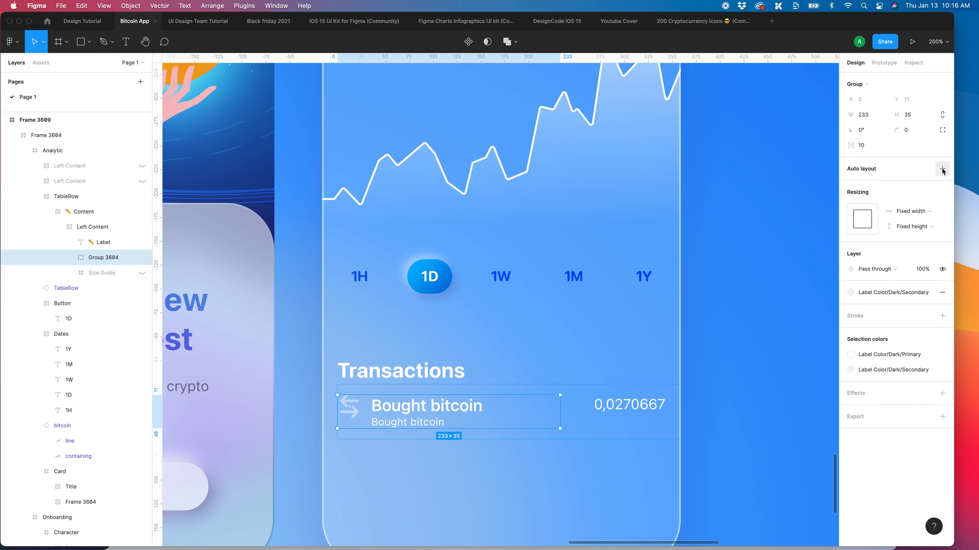
{"action": "left_click", "coordinate": [942, 170]}
Duplicate the transaction's TableRow and stack both rows in a vertical auto layout frame with 0 spacing
{"action": "left_click", "coordinate": [79, 197]}
{"action": "key", "text": "super+d"}
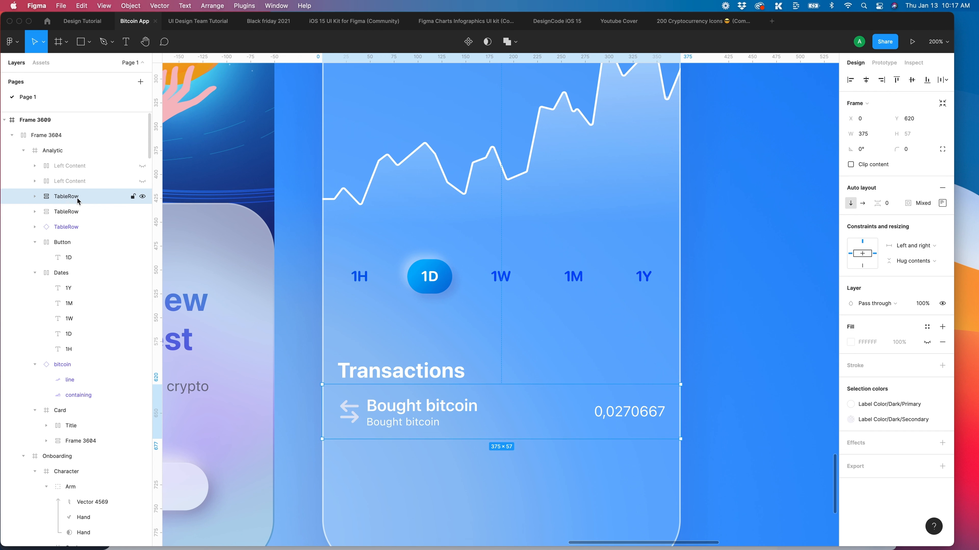
{"action": "key", "text": "super+z"}
{"action": "key", "text": "super+z"}
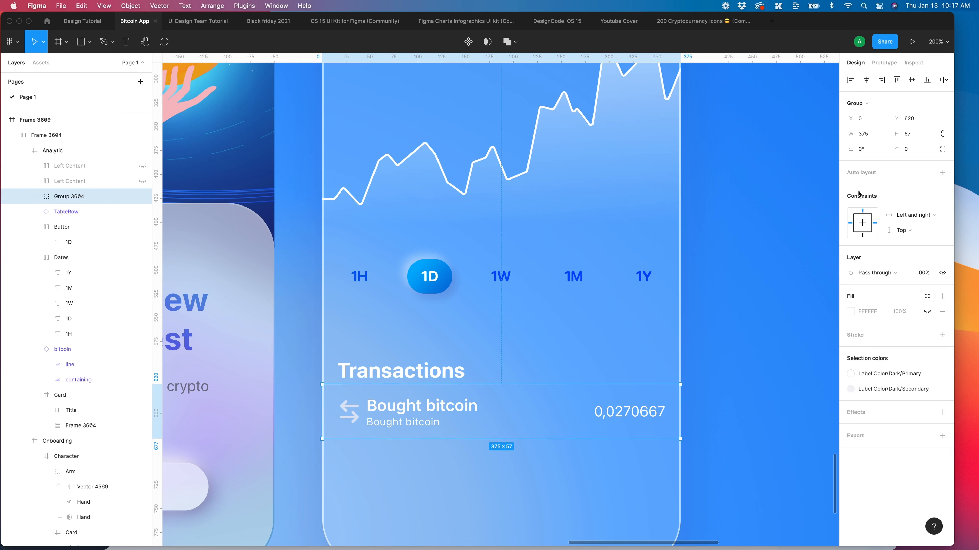
{"action": "key", "text": "super+shift+z"}
{"action": "key", "text": "super+shift+z"}
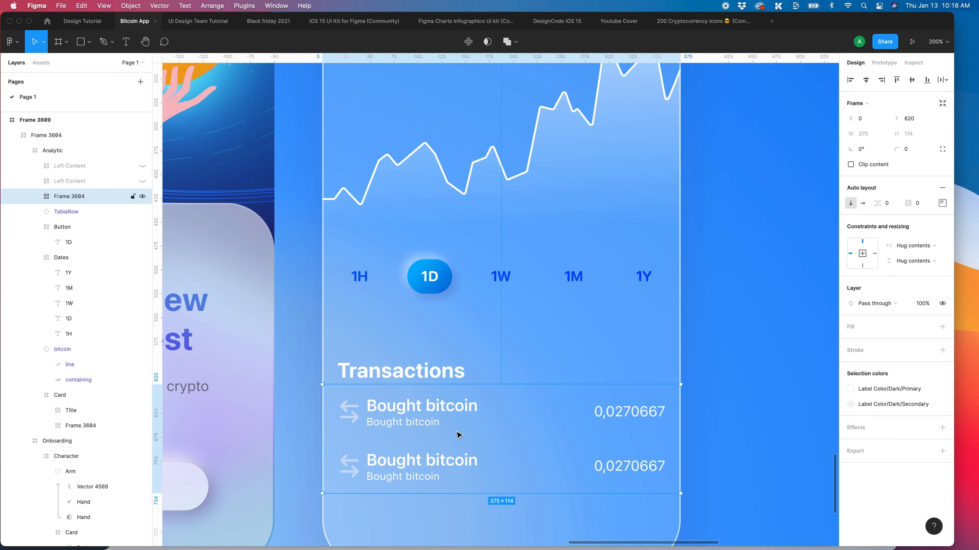
Change the amount in the second transaction row to -0,1370667
{"action": "scroll", "coordinate": [466, 441], "scroll_direction": "down", "scroll_amount": 2}
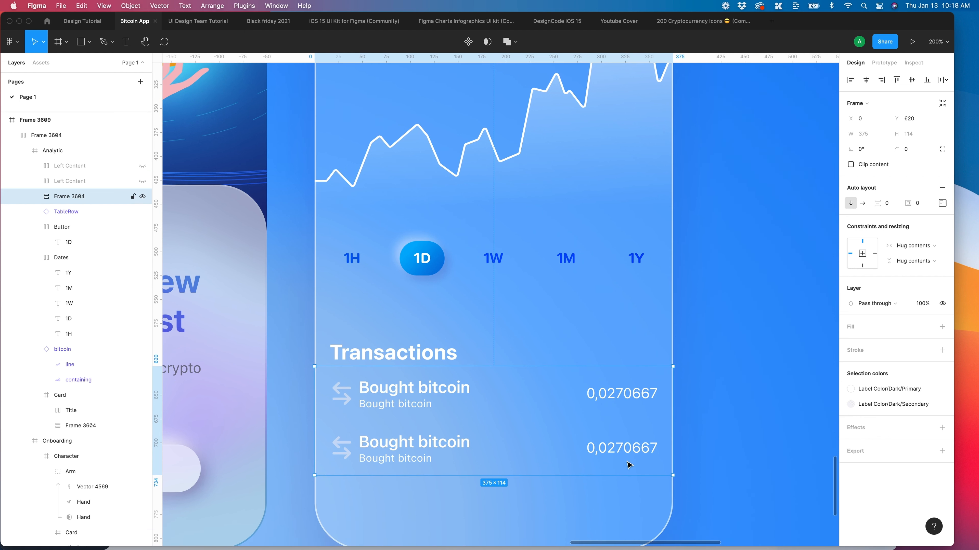
{"action": "key", "text": "t"}
{"action": "left_click", "coordinate": [589, 450]}
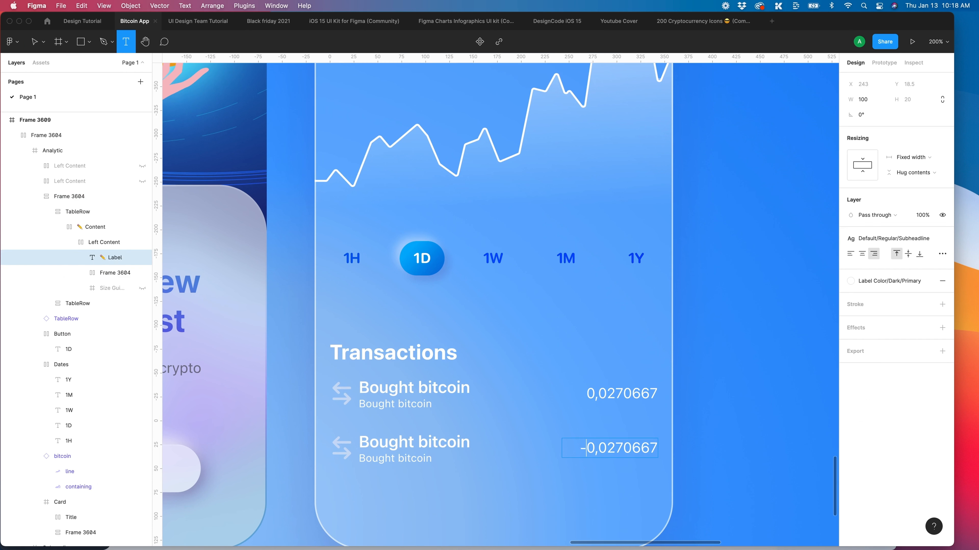
{"action": "left_click", "coordinate": [614, 448]}
{"action": "key", "text": "BackSpace"}
{"action": "key", "text": "BackSpace"}
{"action": "type", "text": "13"}
Set the subtitles to "Jan 10, 2022" in the first transaction row and "Nov 18, 2021" in the second
{"action": "double_click", "coordinate": [377, 404]}
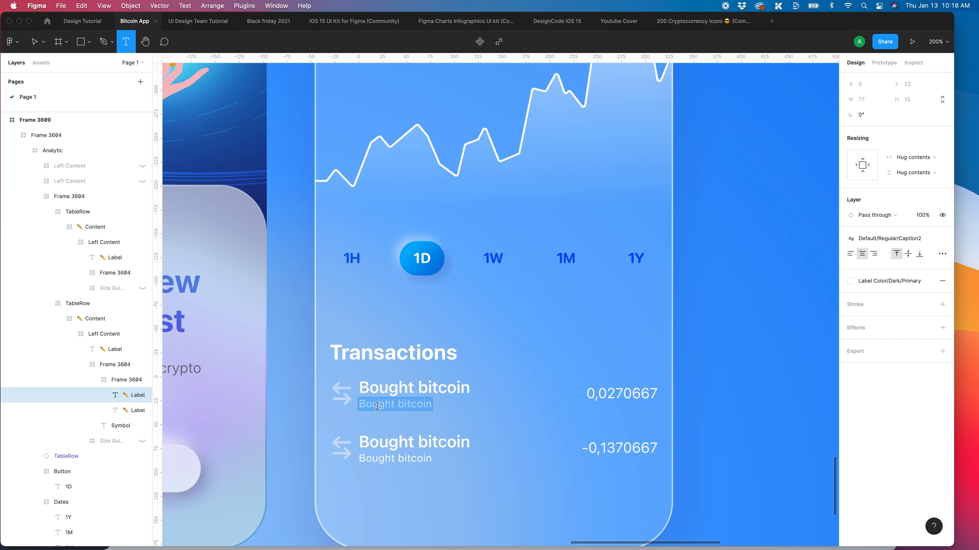
{"action": "type", "text": "j"}
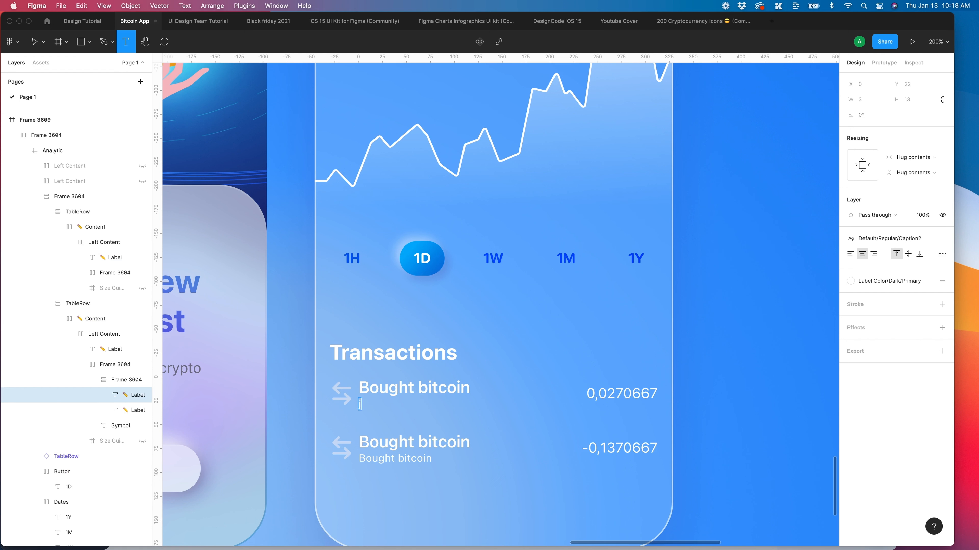
{"action": "type", "text": "an 10, 2022"}
{"action": "left_click_drag", "start_coordinate": [365, 462], "coordinate": [441, 459]}
{"action": "key", "text": "BackSpace"}
{"action": "key", "text": "BackSpace"}
{"action": "type", "text": "Nov 18"}
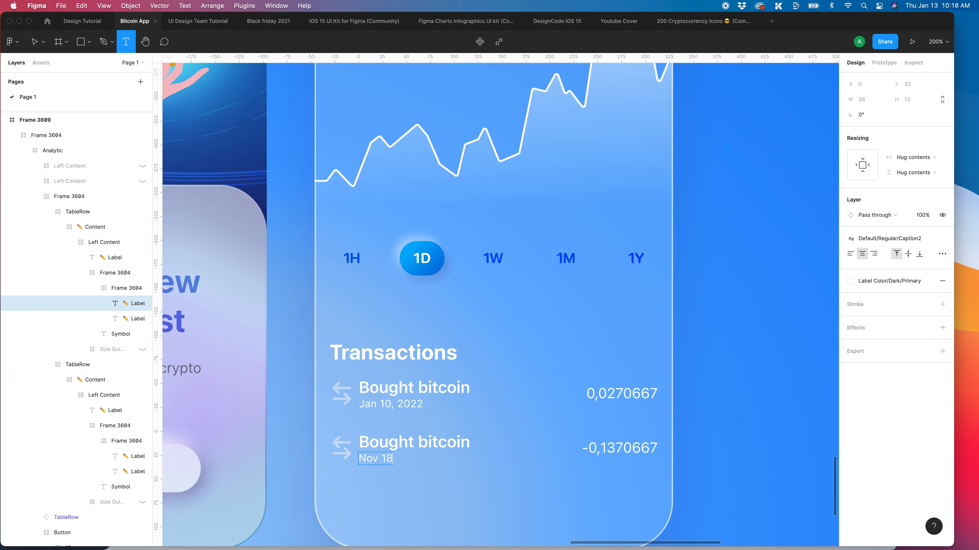
{"action": "type", "text": ", 2021"}
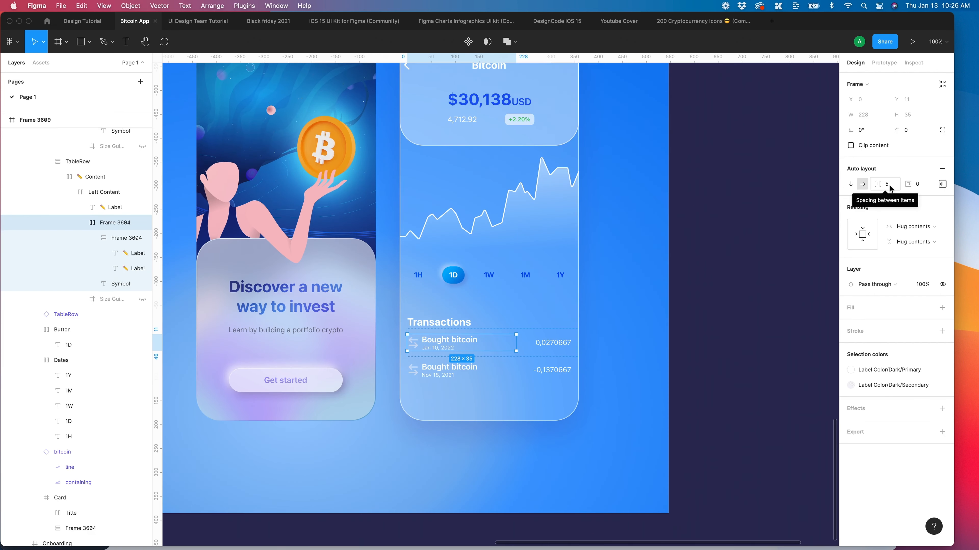
Increase the spacing between the transaction icon and its labels, and rename the frame holding both rows to Trade
{"action": "left_click", "coordinate": [889, 186]}
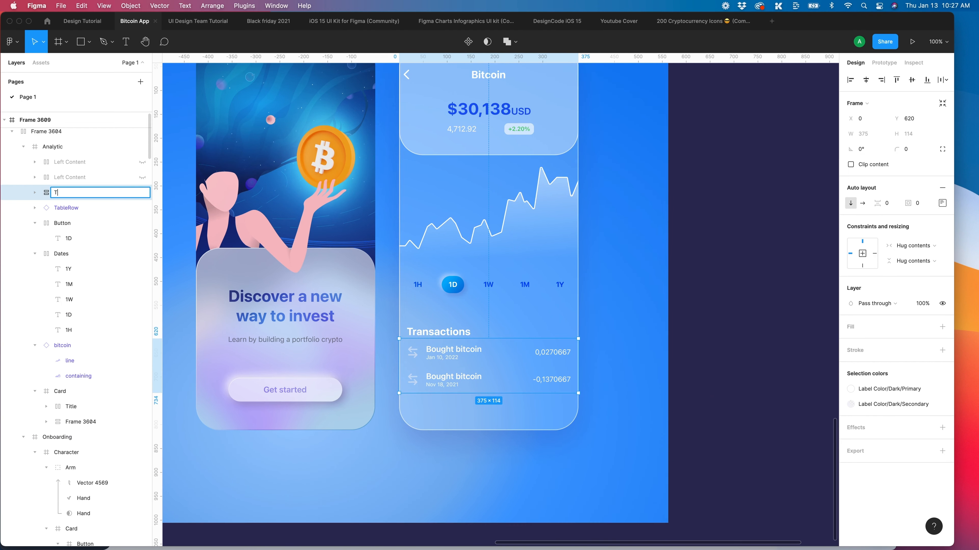
{"action": "type", "text": "rade"}
{"action": "key", "text": "Return"}
{"action": "type", "text": "T"}
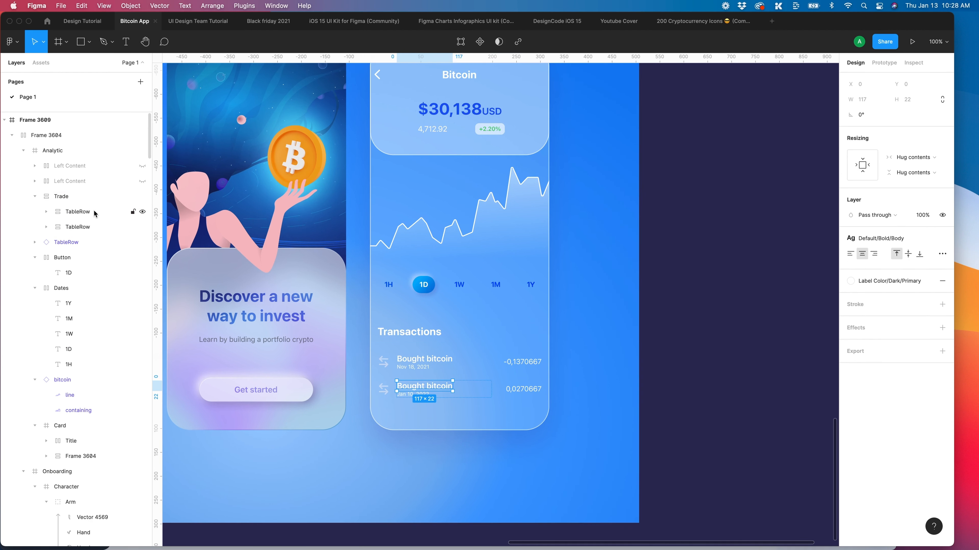
Duplicate the "Jan 10, 2022" row inside Trade as a third transaction and select the whole Trade frame
{"action": "left_click", "coordinate": [93, 212]}
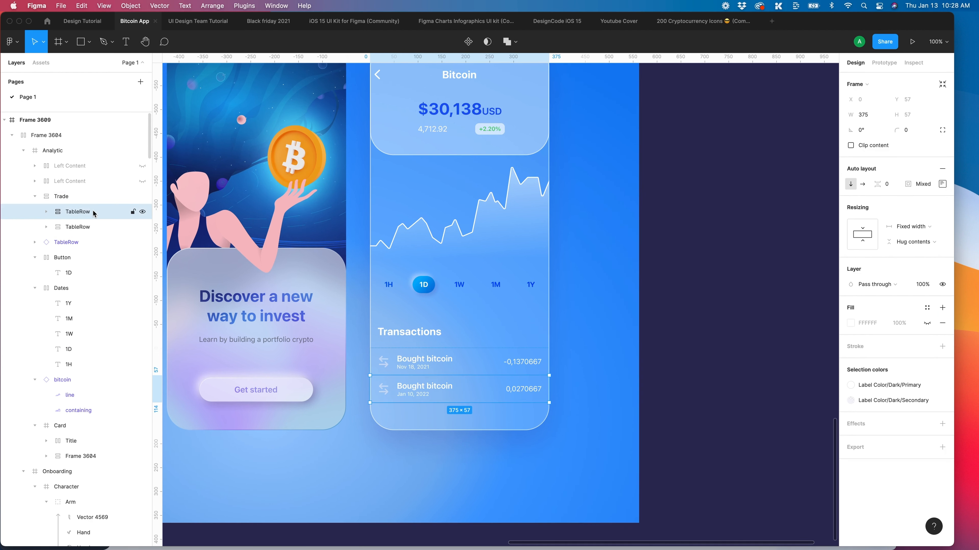
{"action": "key", "text": "super+d"}
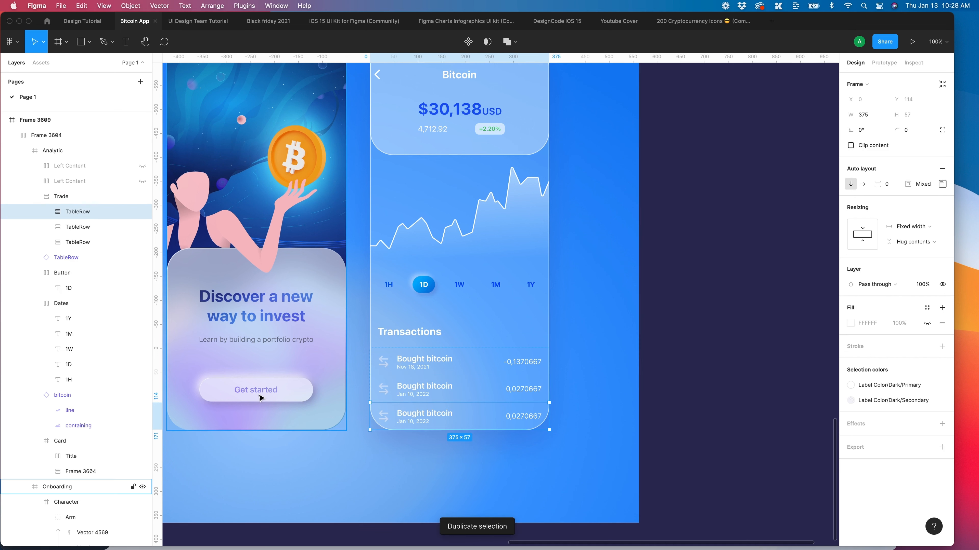
{"action": "key", "text": "shift+Return"}
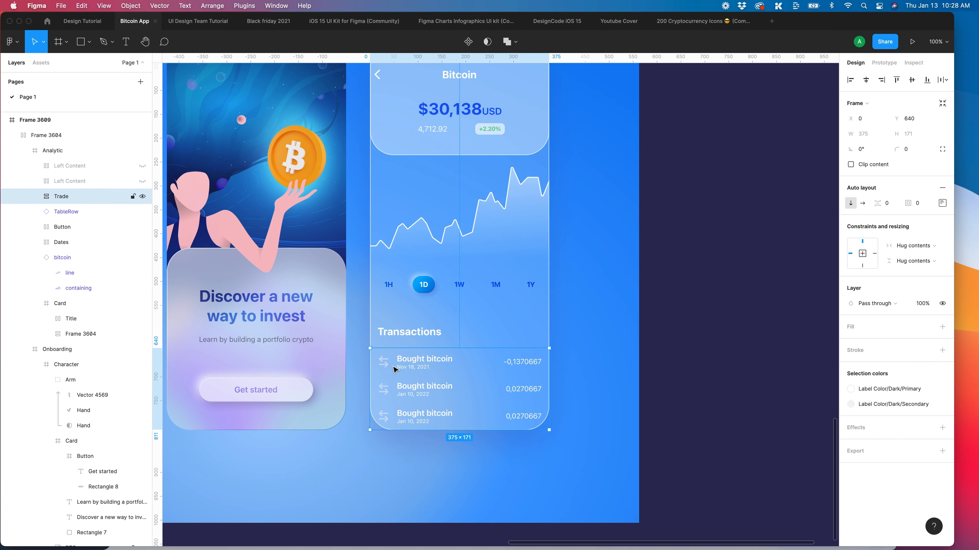
Draw a frame about 366 by 57 over the third transaction row and move it in the layer order to the top of Analytic
{"action": "scroll", "coordinate": [393, 368], "scroll_direction": "down", "scroll_amount": 1}
{"action": "scroll", "coordinate": [393, 368], "scroll_direction": "left", "scroll_amount": 1}
{"action": "key", "text": "r"}
{"action": "left_click_drag", "start_coordinate": [390, 374], "coordinate": [508, 397]}
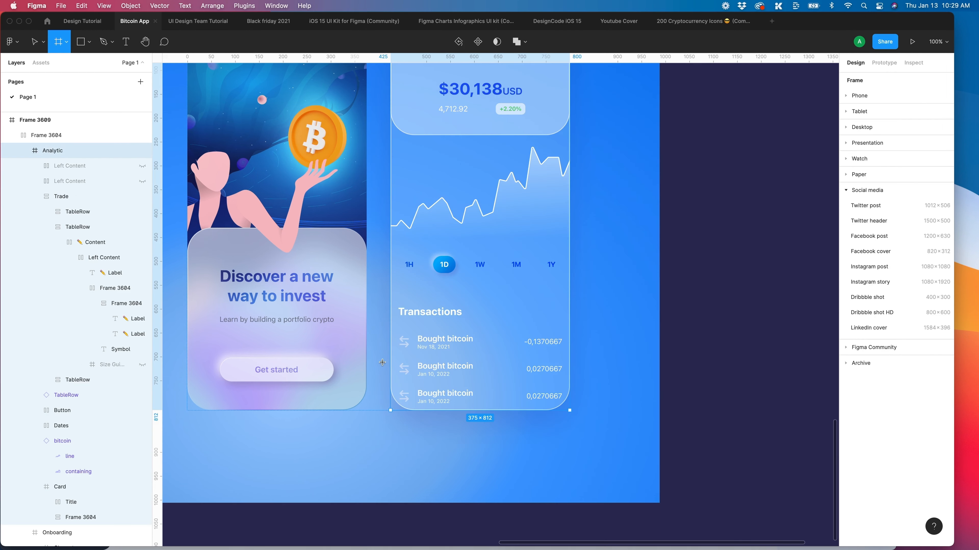
{"action": "left_click_drag", "start_coordinate": [399, 383], "coordinate": [573, 410]}
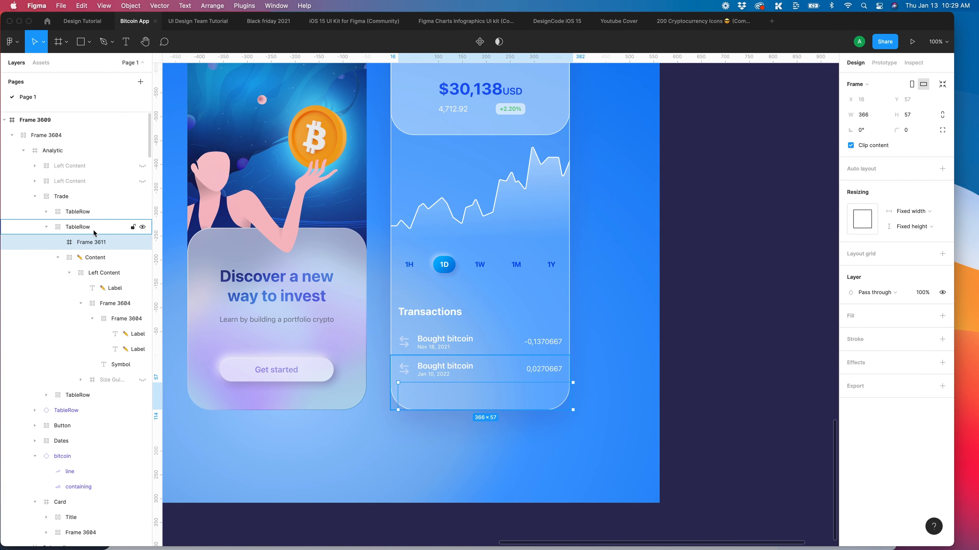
{"action": "left_click_drag", "start_coordinate": [97, 243], "coordinate": [72, 154]}
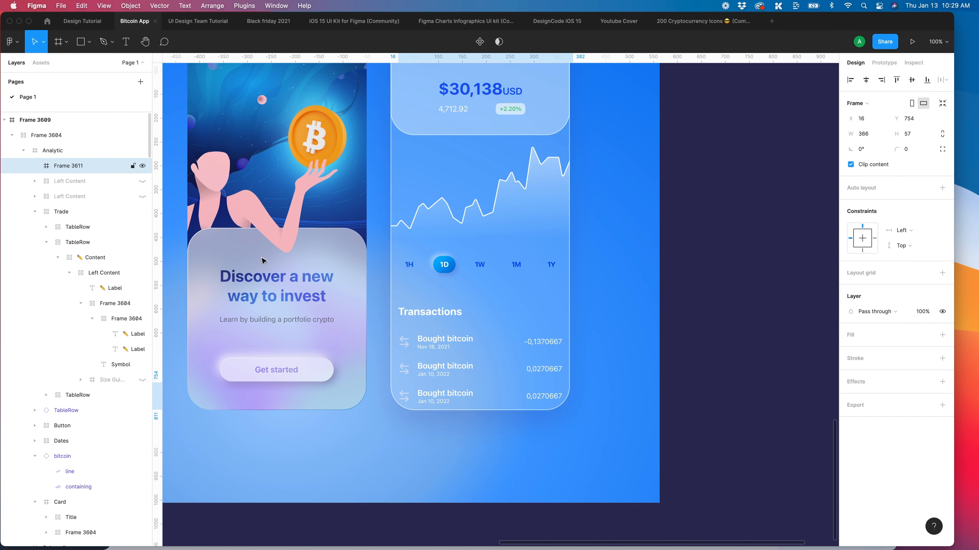
Give the new frame a white FFFFFF fill and resize it to 375 by 83
{"action": "left_click", "coordinate": [942, 335]}
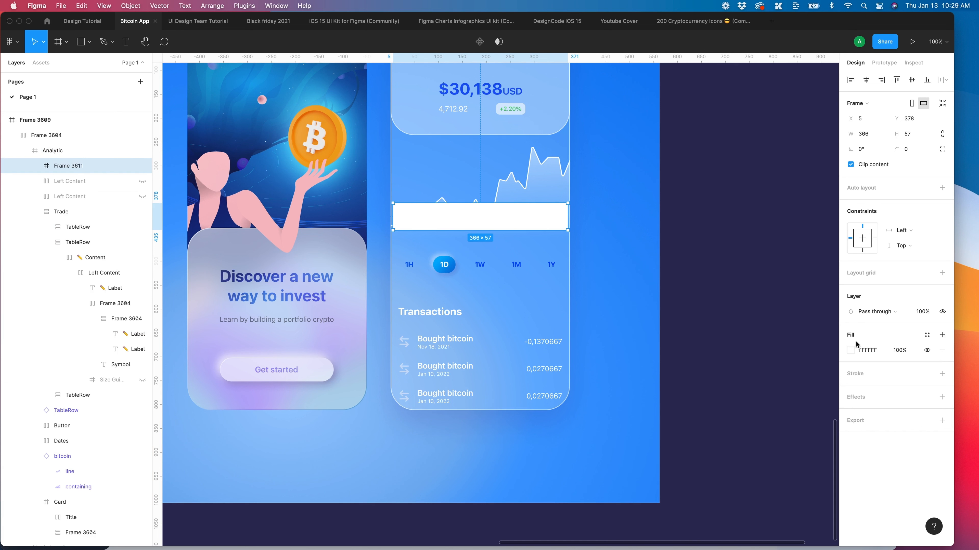
{"action": "left_click", "coordinate": [865, 135]}
{"action": "type", "text": "375"}
{"action": "left_click", "coordinate": [912, 134]}
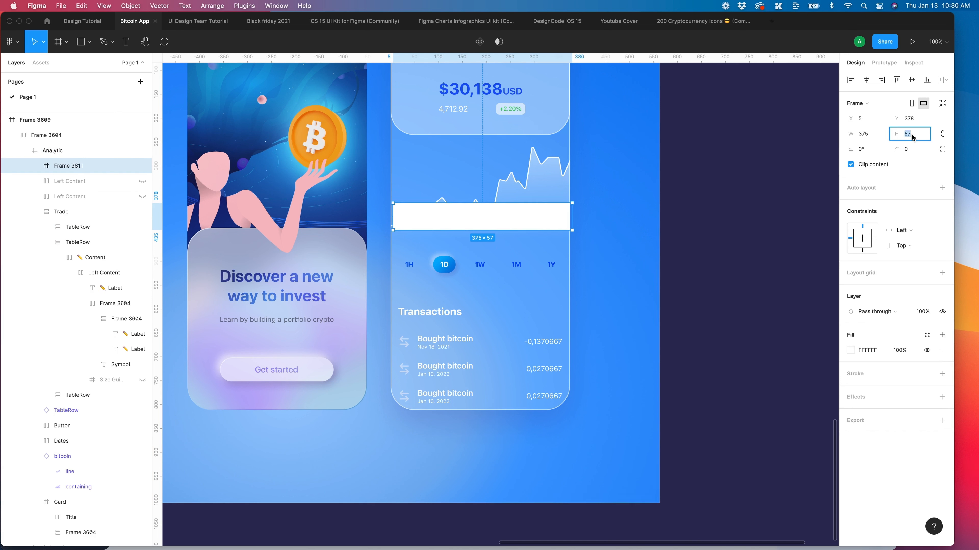
{"action": "type", "text": "83"}
{"action": "key", "text": "Return"}
Align the white frame to the bottom centre of the Analytic screen and set its fill opacity to 60%
{"action": "left_click", "coordinate": [866, 79]}
{"action": "left_click", "coordinate": [927, 80]}
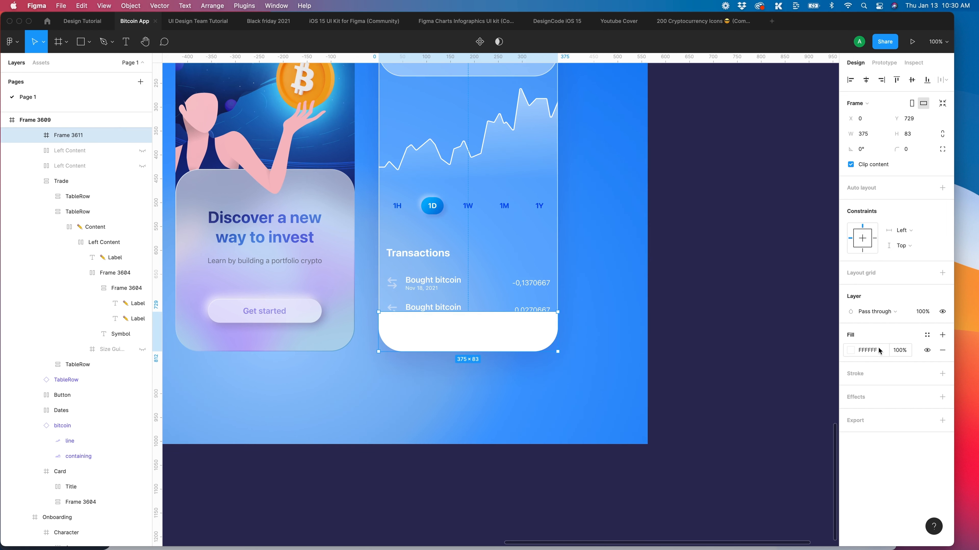
{"action": "left_click", "coordinate": [904, 353]}
{"action": "type", "text": "60"}
{"action": "key", "text": "Return"}
Add a background blur of 40 and a white inside stroke of width 1 to the bottom bar frame
{"action": "left_click", "coordinate": [862, 399]}
{"action": "left_click", "coordinate": [881, 412]}
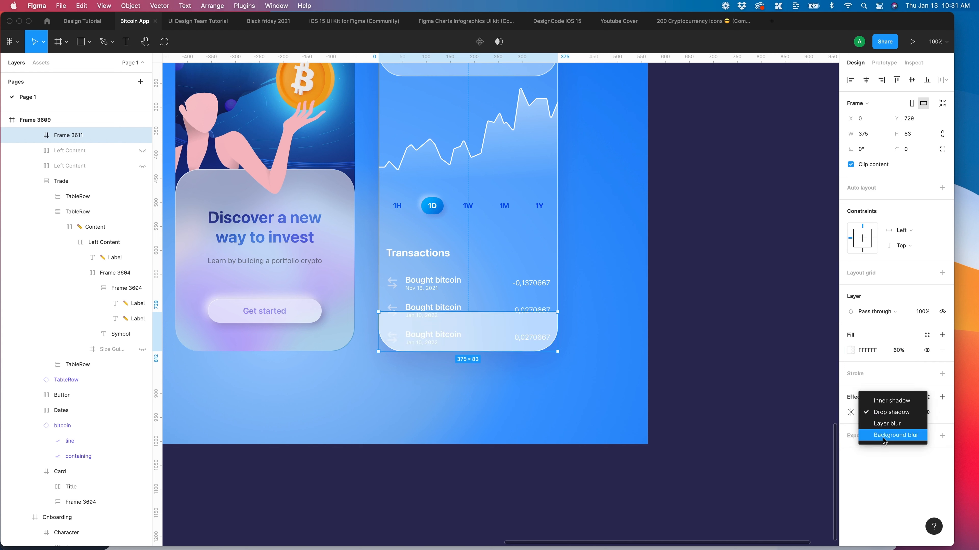
{"action": "left_click", "coordinate": [883, 435]}
{"action": "left_click", "coordinate": [851, 412]}
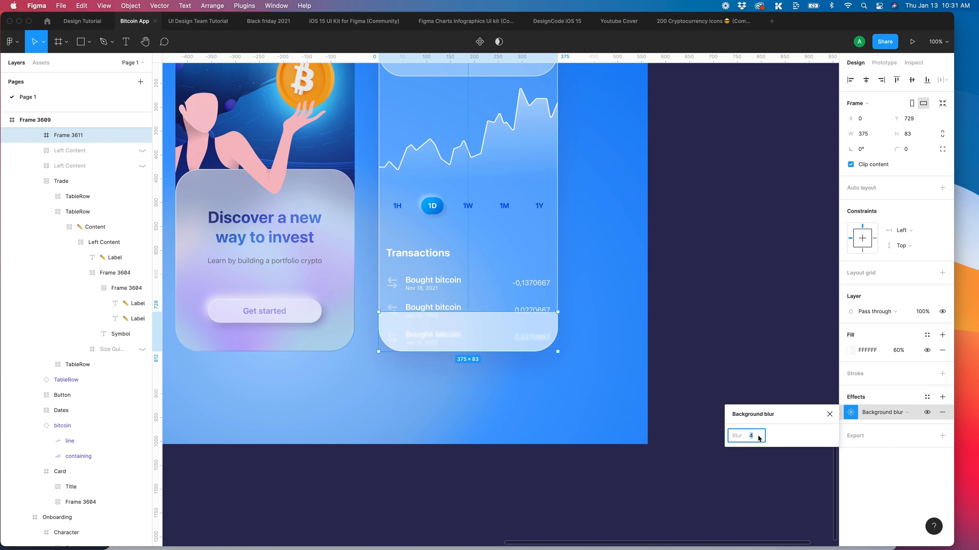
{"action": "type", "text": "40"}
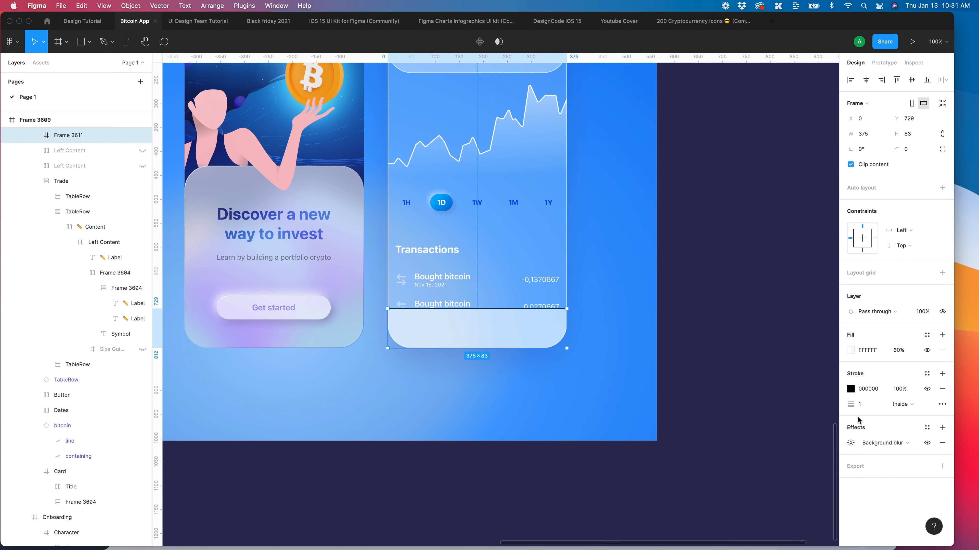
{"action": "left_click", "coordinate": [851, 390]}
{"action": "left_click_drag", "start_coordinate": [745, 362], "coordinate": [692, 293]}
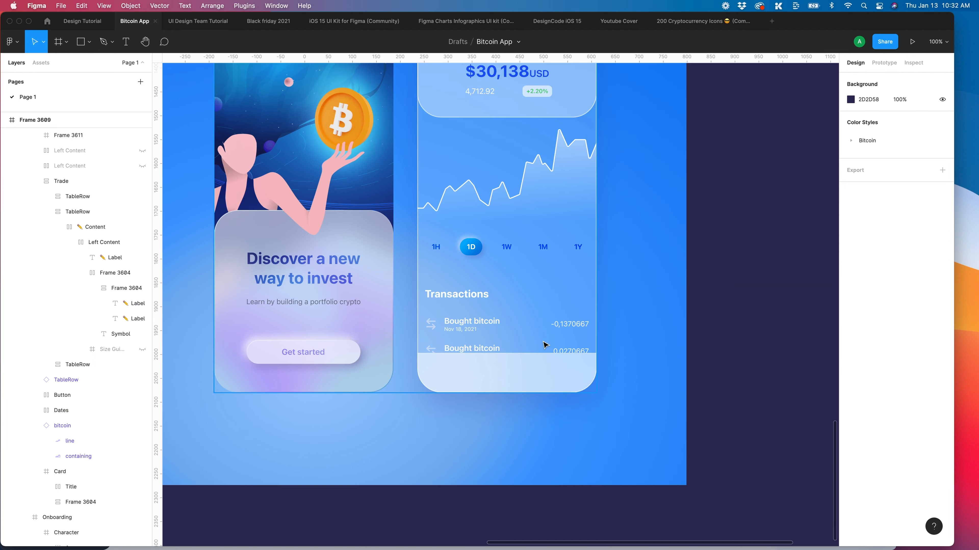
Draw a rectangle inside the bottom bar and set it to 147 by 44 with a corner radius of 30
{"action": "key", "text": "r"}
{"action": "left_click_drag", "start_coordinate": [435, 362], "coordinate": [486, 384]}
{"action": "left_click", "coordinate": [865, 118]}
{"action": "type", "text": "147"}
{"action": "left_click", "coordinate": [918, 125]}
{"action": "type", "text": "44"}
{"action": "left_click", "coordinate": [914, 135]}
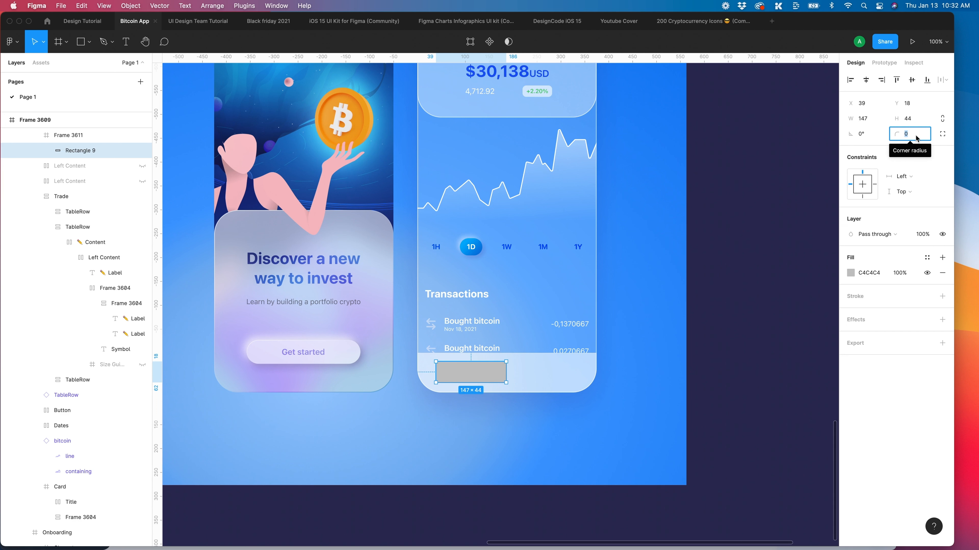
{"action": "type", "text": "30"}
{"action": "key", "text": "Return"}
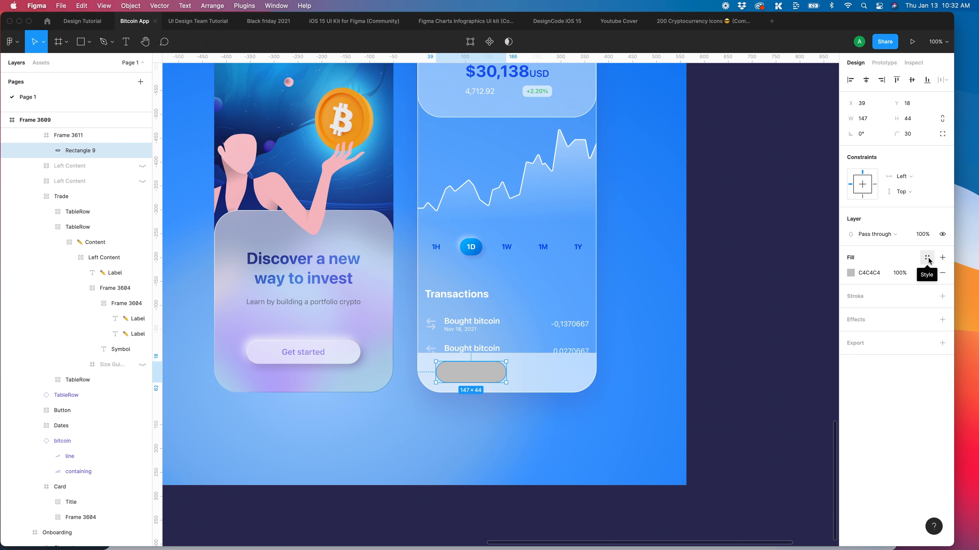
Apply the Bitcoin/Blue Button color style to the rounded rectangle and add a drop shadow
{"action": "left_click", "coordinate": [927, 259]}
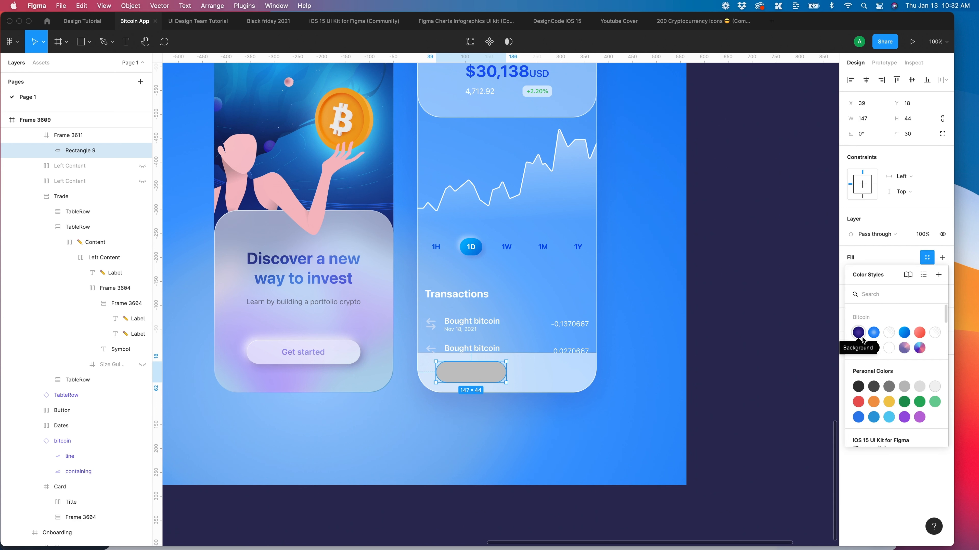
{"action": "left_click", "coordinate": [873, 332]}
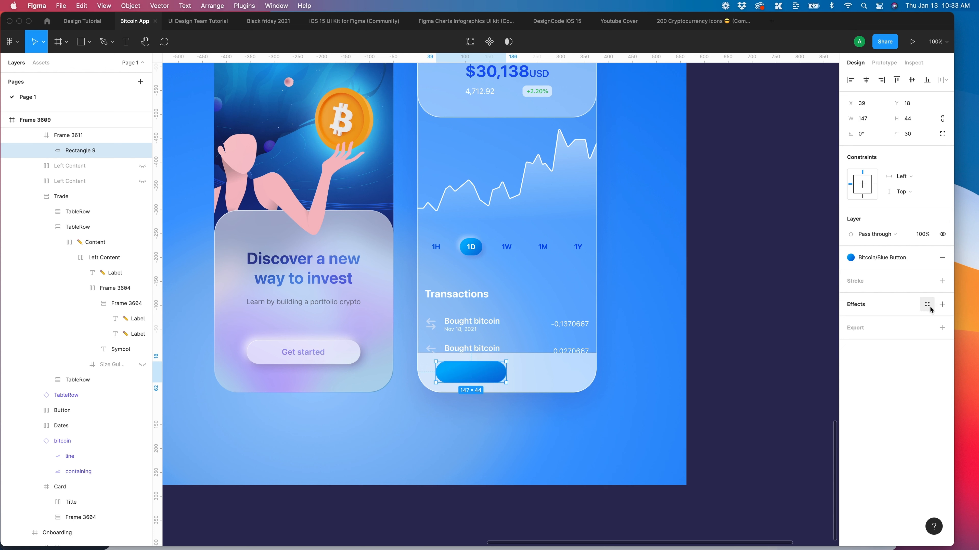
{"action": "left_click", "coordinate": [942, 304]}
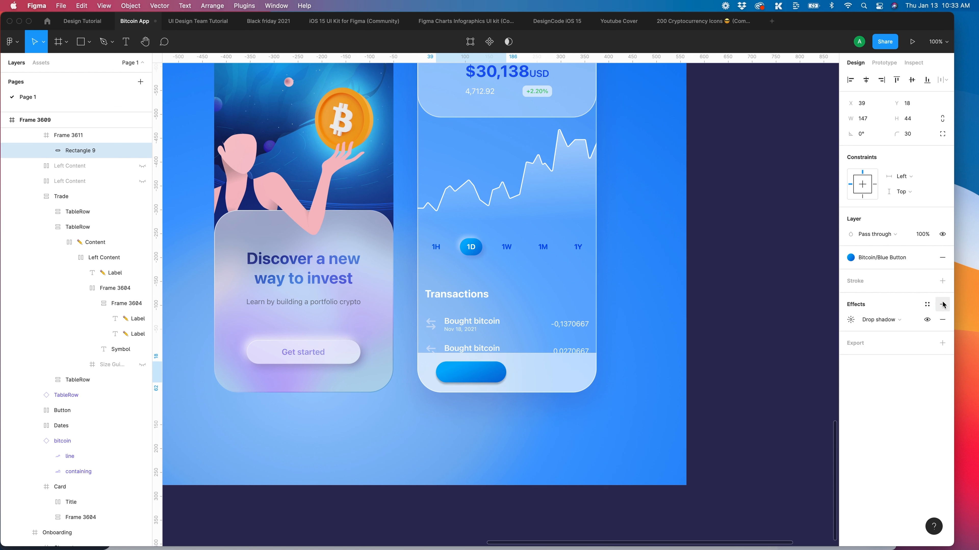
Set the blue button's drop shadow to X 10, Y 10, blur 20 and color 452A7C at 15%
{"action": "left_click", "coordinate": [850, 320]}
{"action": "left_click", "coordinate": [758, 341]}
{"action": "type", "text": "10"}
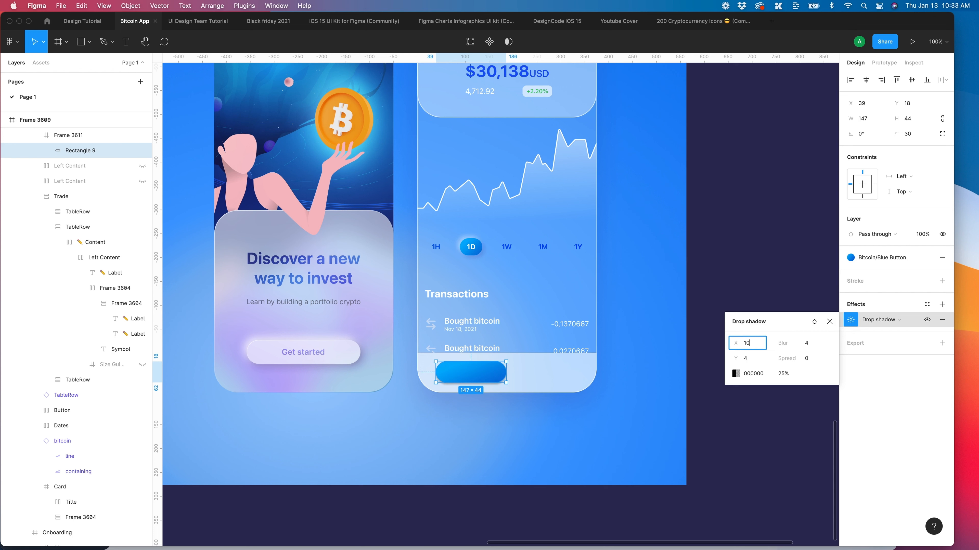
{"action": "left_click", "coordinate": [751, 360]}
{"action": "type", "text": "10"}
{"action": "left_click", "coordinate": [815, 343]}
{"action": "type", "text": "20"}
{"action": "left_click", "coordinate": [753, 374]}
{"action": "type", "text": "452a1"}
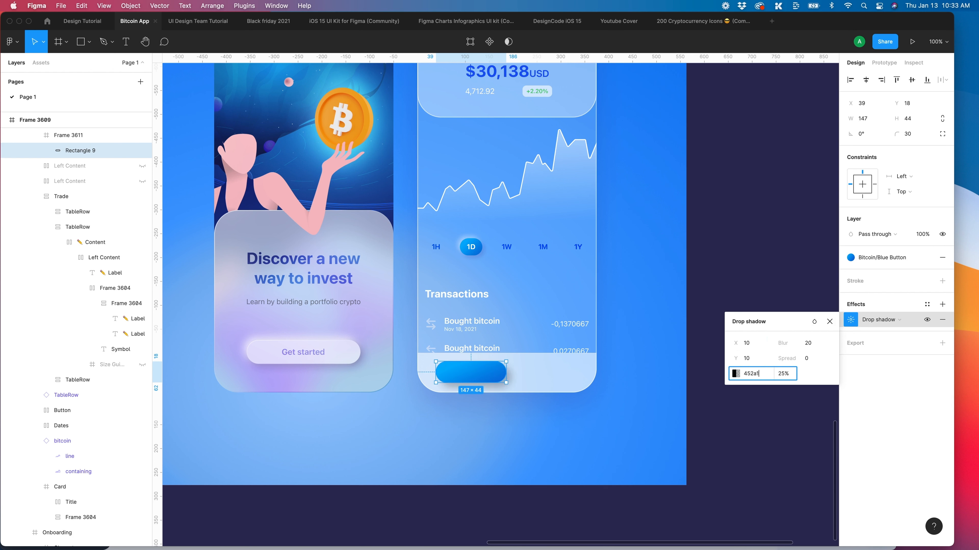
{"action": "key", "text": "Return"}
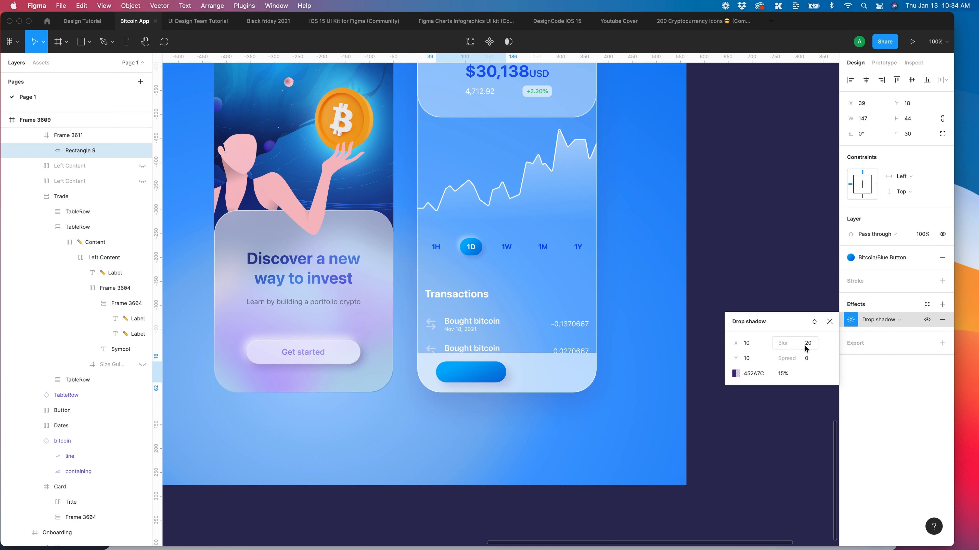
Add a second drop shadow to the blue button and set its color to white FFFFFF
{"action": "left_click", "coordinate": [829, 322]}
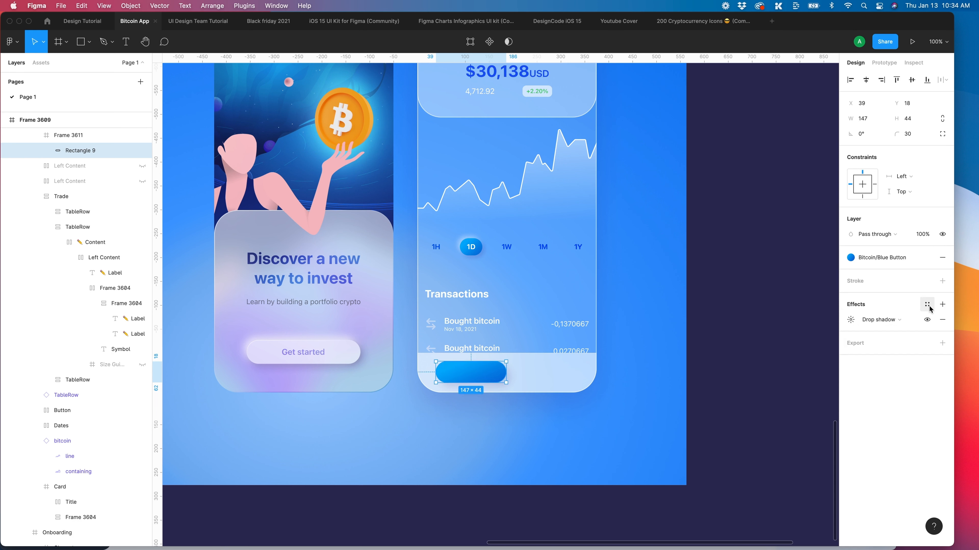
{"action": "left_click", "coordinate": [942, 304]}
{"action": "left_click", "coordinate": [851, 320]}
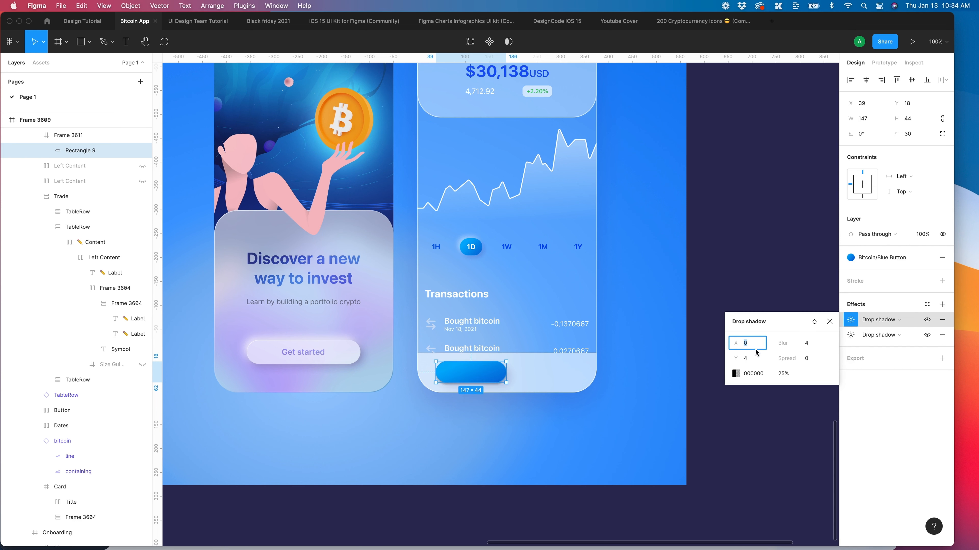
{"action": "left_click", "coordinate": [736, 374]}
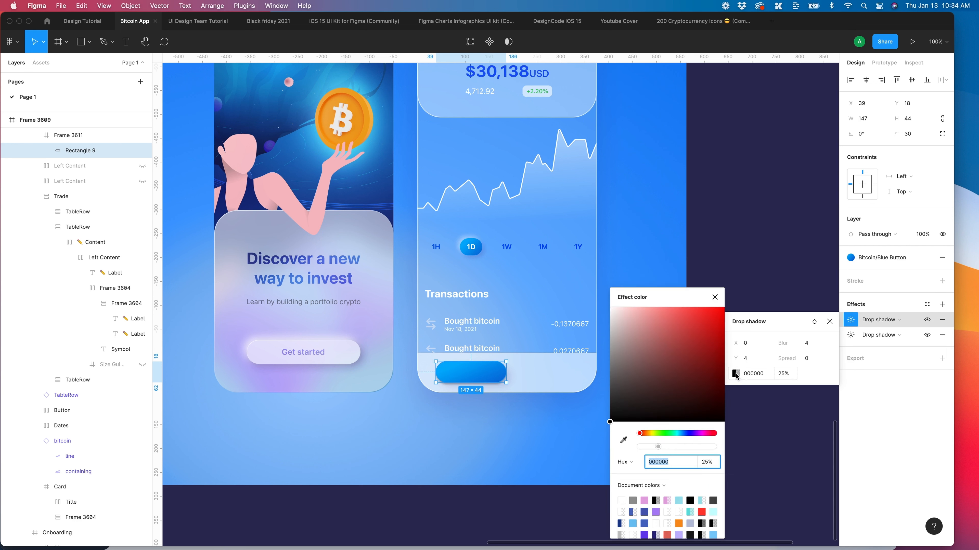
{"action": "left_click_drag", "start_coordinate": [624, 324], "coordinate": [574, 289]}
Set the blue button's white drop shadow to X -10, Y -10, blur 20 and 50% opacity
{"action": "left_click", "coordinate": [732, 344]}
{"action": "type", "text": "-10"}
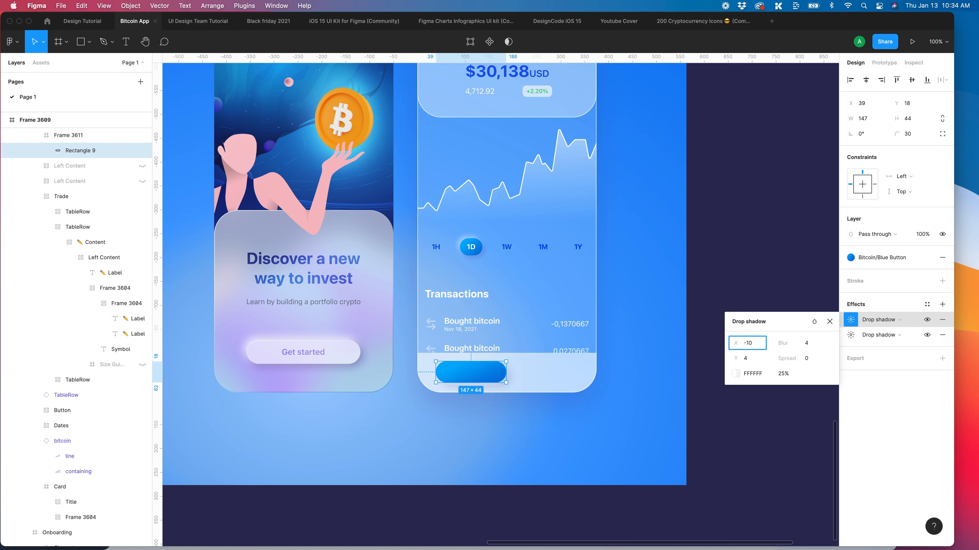
{"action": "left_click", "coordinate": [749, 358]}
{"action": "type", "text": "-10"}
{"action": "key", "text": "Tab"}
{"action": "type", "text": "20"}
{"action": "left_click", "coordinate": [790, 379]}
{"action": "type", "text": "50"}
Add an inside stroke of width 1 to the blue button as a linear gradient starting in white FFFFFF
{"action": "left_click", "coordinate": [942, 281]}
{"action": "left_click", "coordinate": [850, 297]}
{"action": "left_click", "coordinate": [741, 298]}
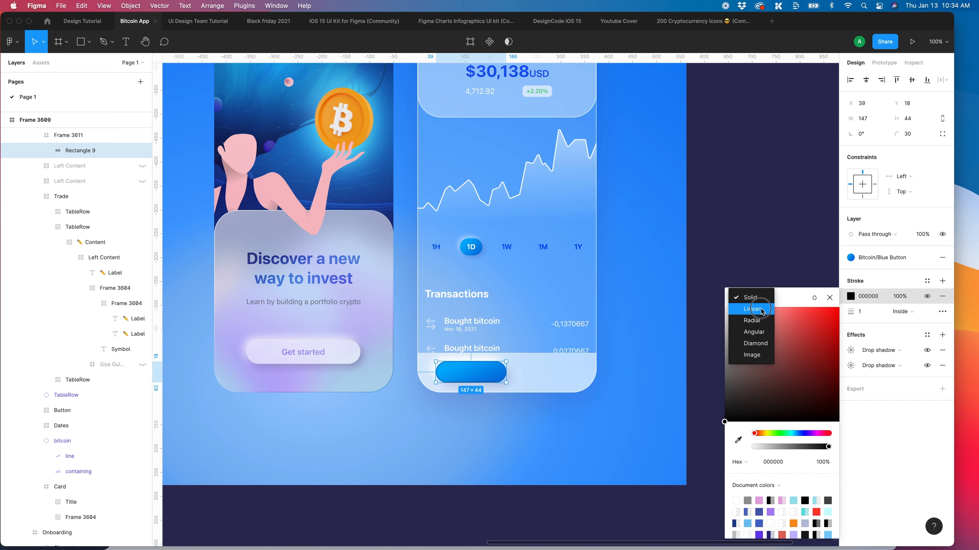
{"action": "left_click", "coordinate": [760, 309]}
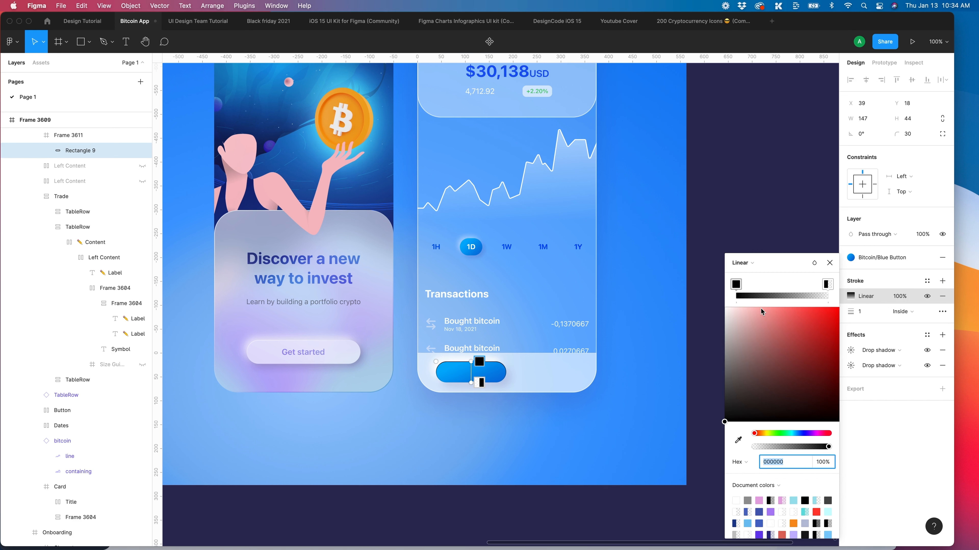
{"action": "left_click", "coordinate": [478, 363]}
{"action": "left_click_drag", "start_coordinate": [727, 363], "coordinate": [724, 307]}
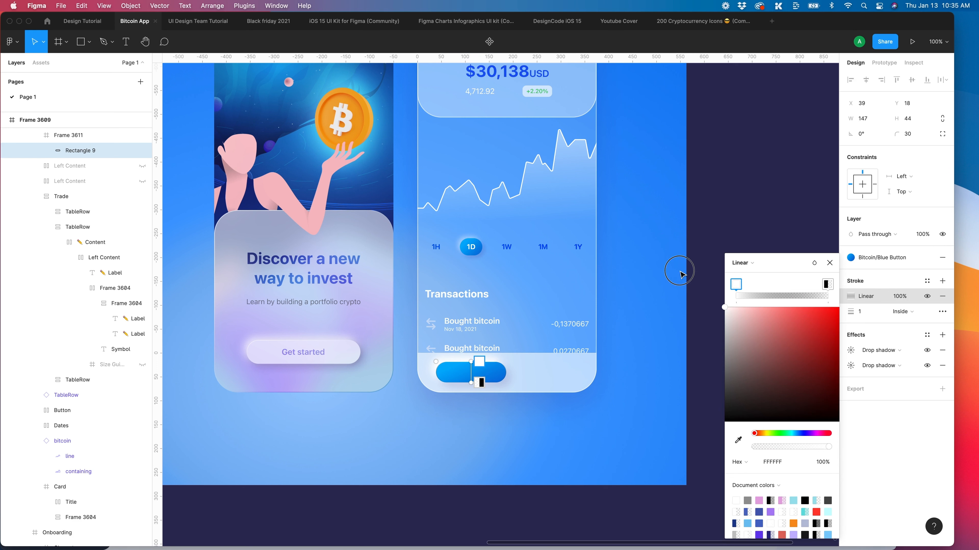
{"action": "left_click", "coordinate": [480, 382]}
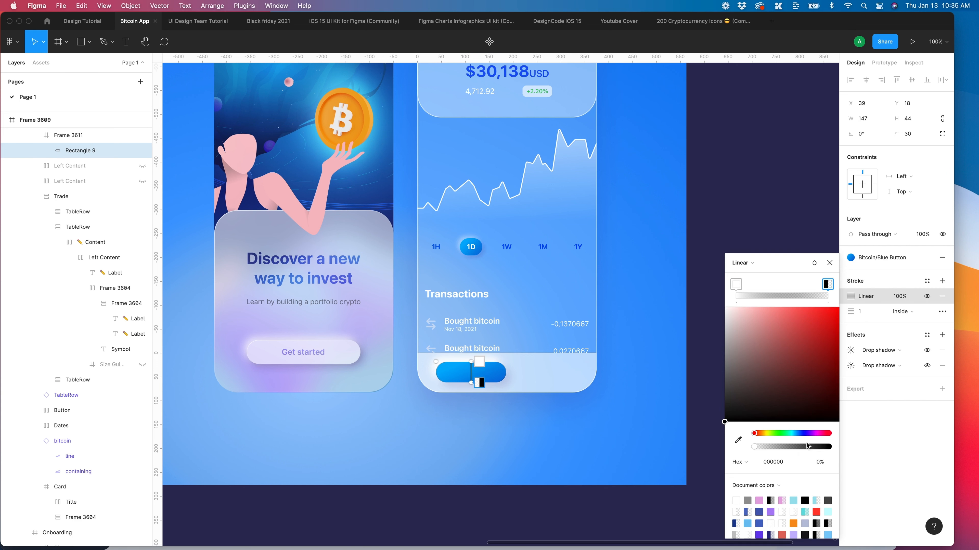
{"action": "left_click", "coordinate": [814, 262]}
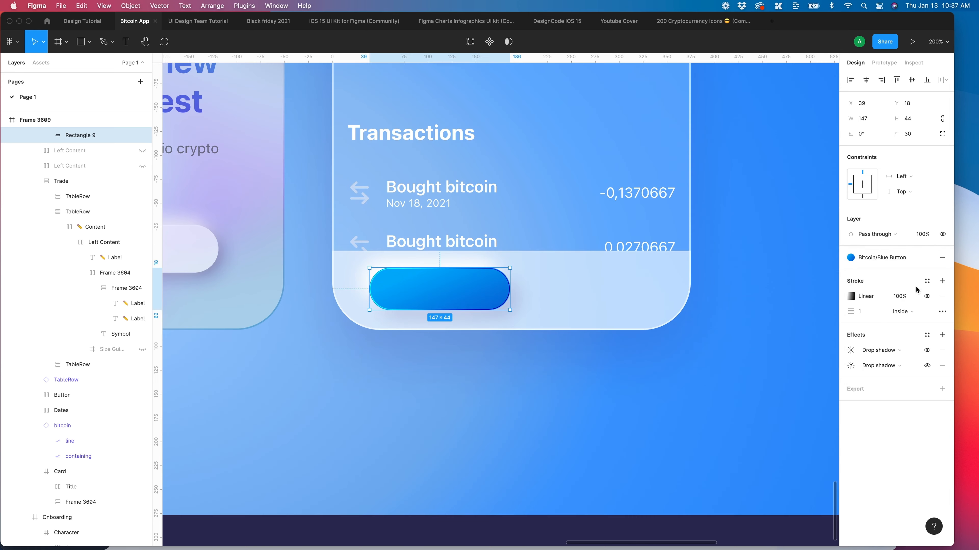
Change the blue button's stroke to a solid white FFFFFF at 20% opacity
{"action": "left_click", "coordinate": [851, 296]}
{"action": "left_click", "coordinate": [740, 263]}
{"action": "left_click", "coordinate": [742, 250]}
{"action": "left_click_drag", "start_coordinate": [740, 278], "coordinate": [724, 272]}
{"action": "left_click", "coordinate": [825, 432]}
{"action": "type", "text": "20"}
{"action": "key", "text": "Return"}
{"action": "left_click", "coordinate": [814, 264]}
{"action": "left_click", "coordinate": [836, 159]}
{"action": "scroll", "coordinate": [82, 181], "scroll_direction": "up", "scroll_amount": 2}
{"action": "left_click", "coordinate": [82, 181]}
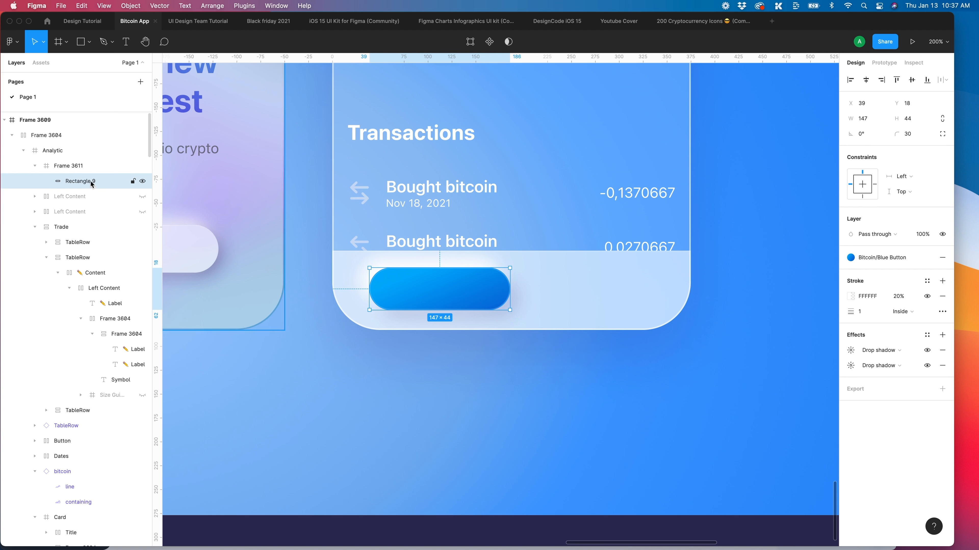
{"action": "left_click", "coordinate": [84, 166]}
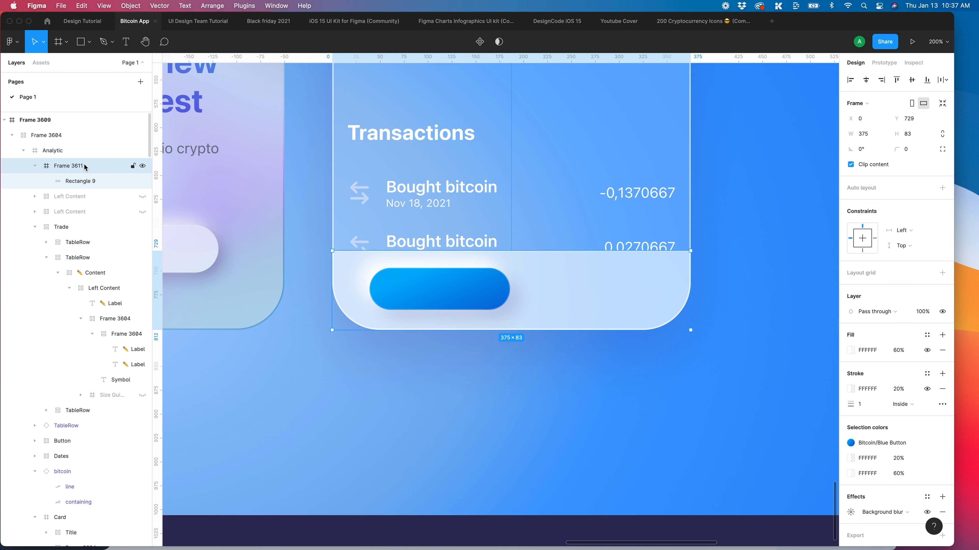
{"action": "left_click", "coordinate": [87, 182]}
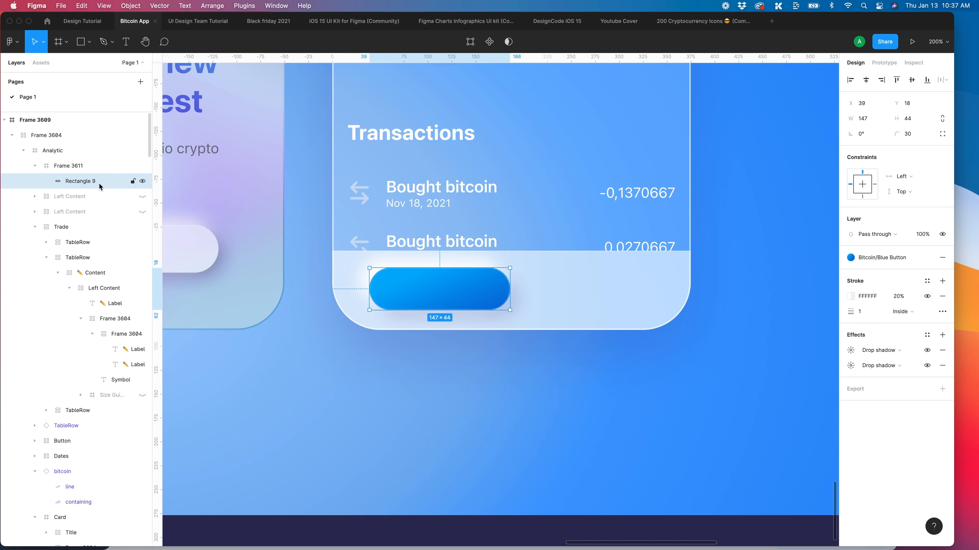
{"action": "left_click", "coordinate": [92, 168]}
Wrap the blue rectangle in its own frame and add the text Buy on it
{"action": "left_click", "coordinate": [91, 184]}
{"action": "scroll", "coordinate": [434, 305], "scroll_direction": "up", "scroll_amount": 1}
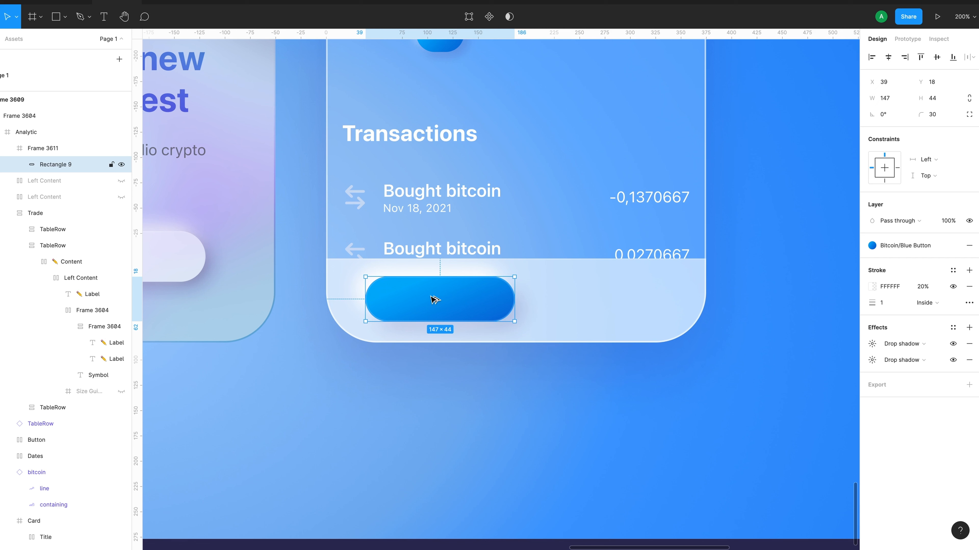
{"action": "key", "text": "ctrl+alt+g"}
{"action": "key", "text": "t"}
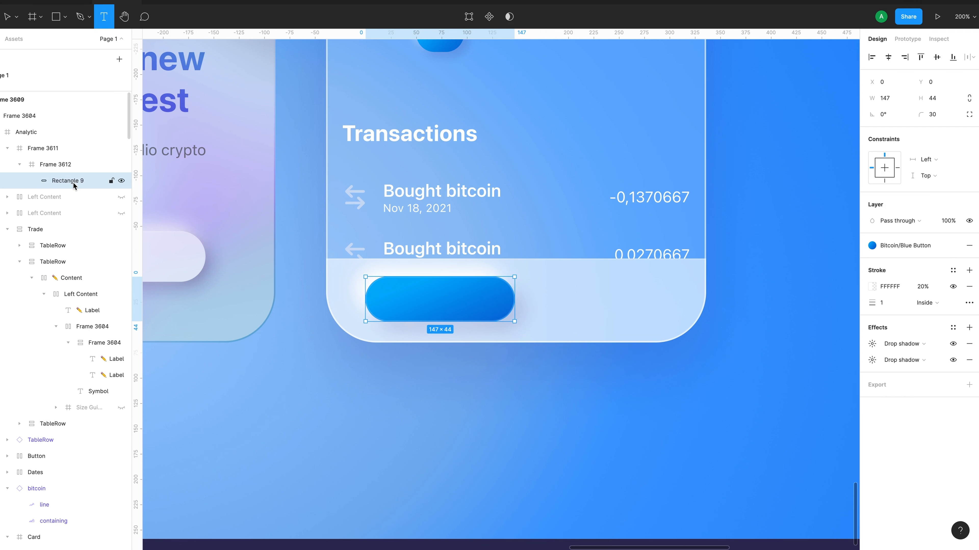
{"action": "left_click", "coordinate": [422, 296]}
{"action": "key", "text": "BackSpace"}
{"action": "type", "text": "Buy"}
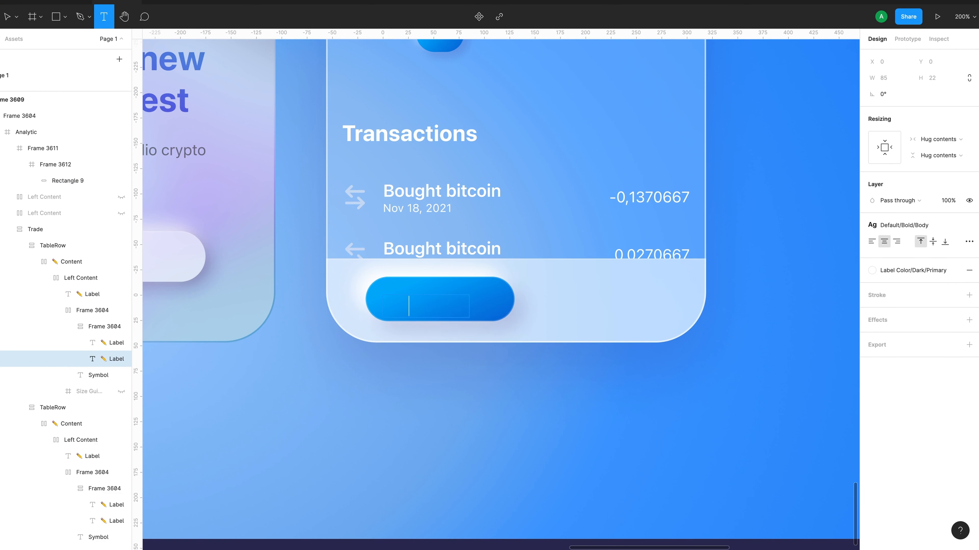
Center the Buy text horizontally and vertically within the button frame
{"action": "key", "text": "Escape"}
{"action": "left_click", "coordinate": [888, 57]}
{"action": "left_click", "coordinate": [937, 57]}
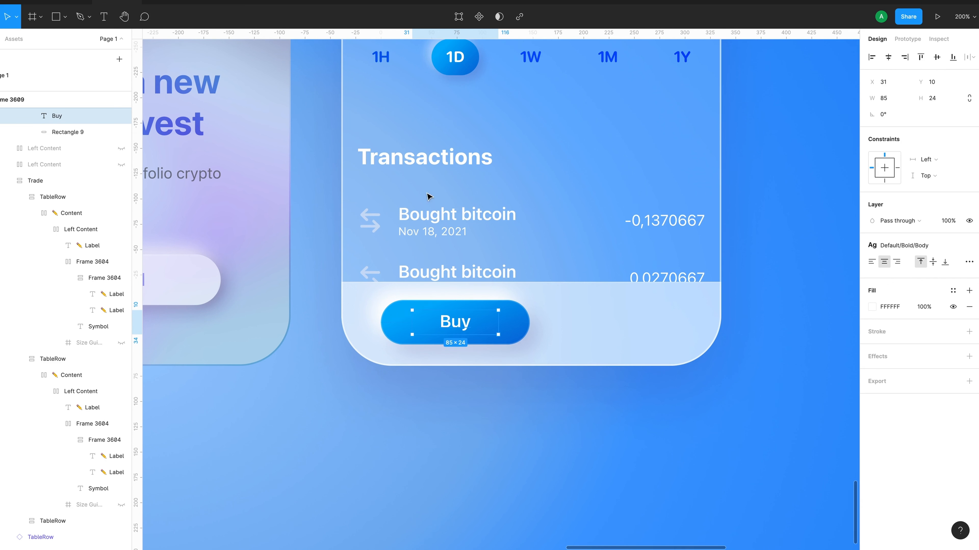
Transfer the rectangle's fill, stroke, corner radius and shadows to its parent frame and remove the rectangle
{"action": "scroll", "coordinate": [67, 204], "scroll_direction": "up", "scroll_amount": 2}
{"action": "left_click", "coordinate": [70, 199]}
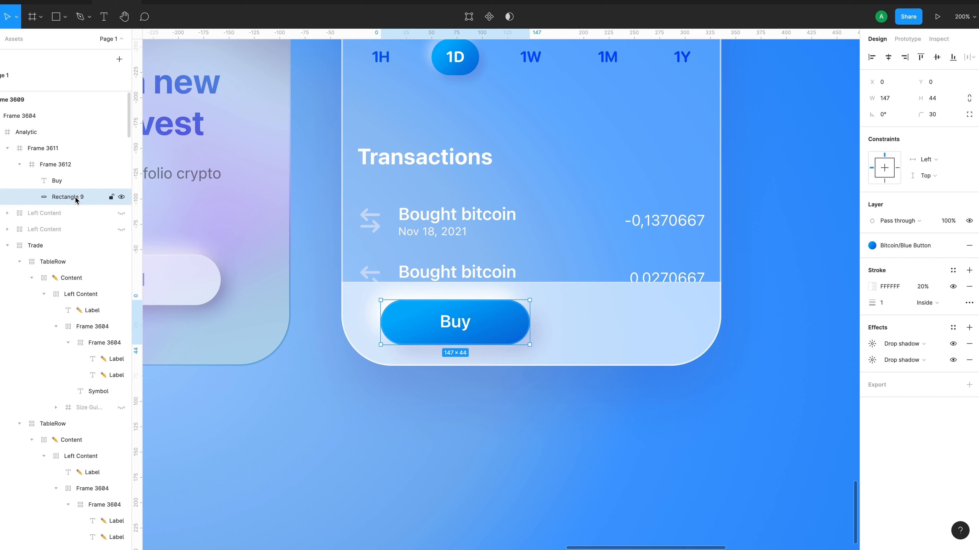
{"action": "left_click", "coordinate": [121, 196]}
{"action": "left_click", "coordinate": [88, 164]}
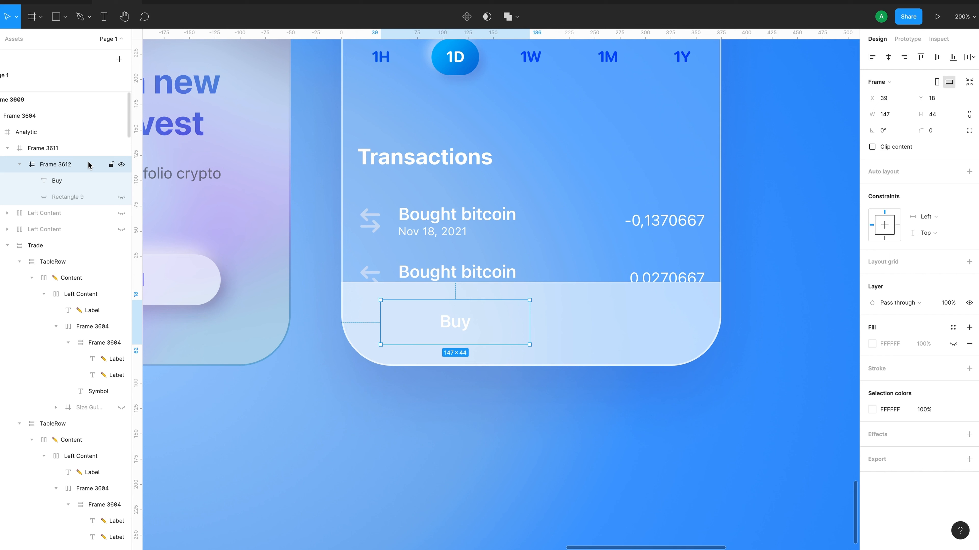
{"action": "key", "text": "alt+super+v"}
Rename the frame holding the Buy text as Button
{"action": "double_click", "coordinate": [89, 165]}
{"action": "key", "text": "BackSpace"}
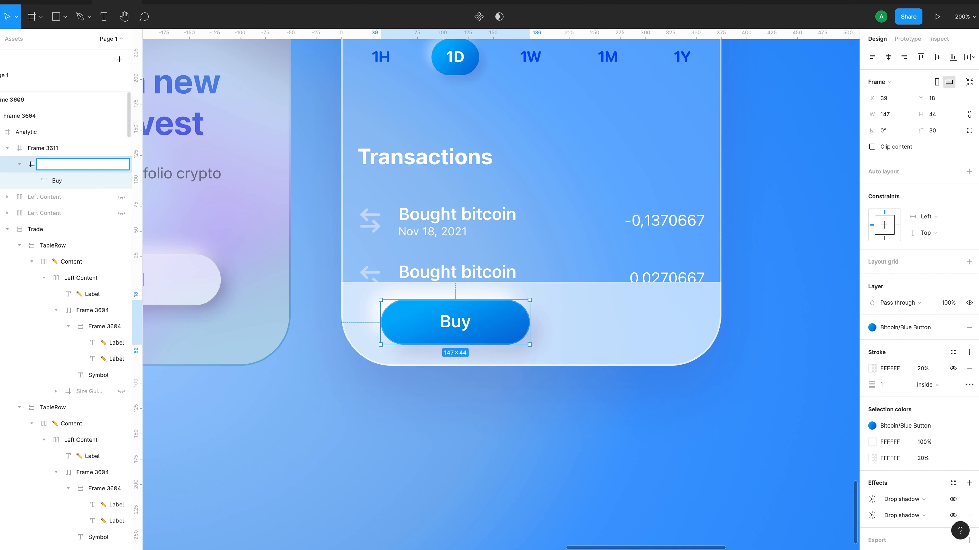
{"action": "type", "text": "Button"}
{"action": "key", "text": "Return"}
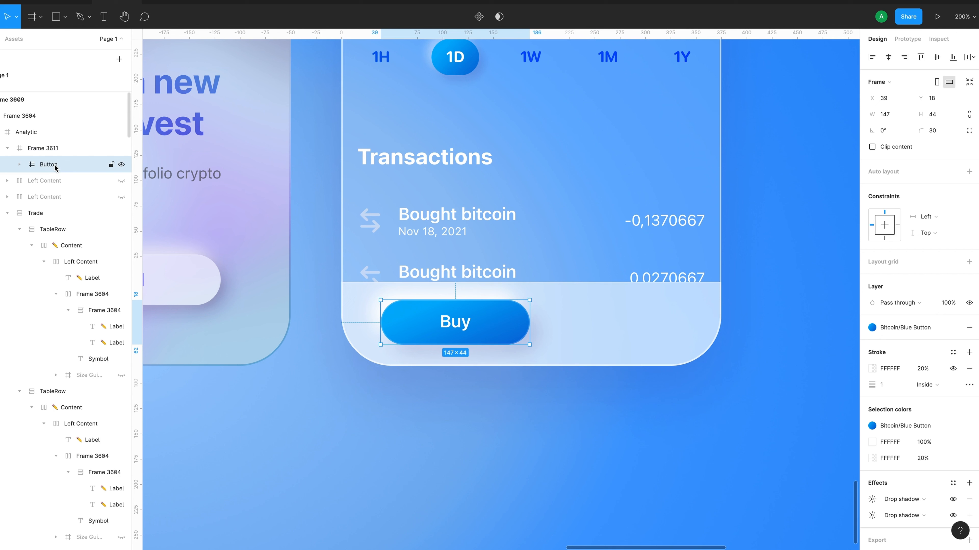
Duplicate the Button frame and arrange both copies side by side in a horizontal auto layout
{"action": "key", "text": "ctrl+d"}
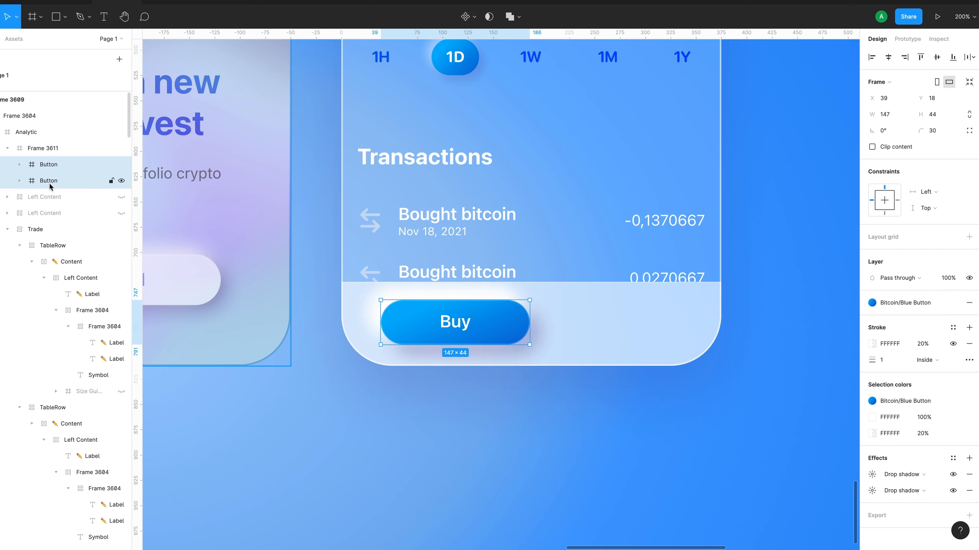
{"action": "key", "text": "ctrl+g"}
{"action": "key", "text": "shift+a"}
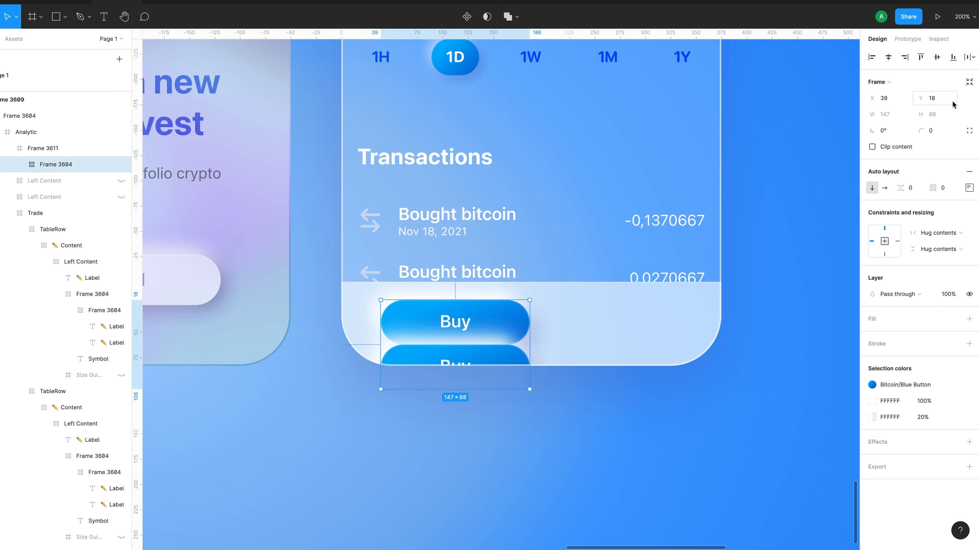
{"action": "left_click", "coordinate": [885, 188]}
Set the button spacing to 20, center the row horizontally in the bottom bar and widen the spacing to 28
{"action": "left_click", "coordinate": [916, 189]}
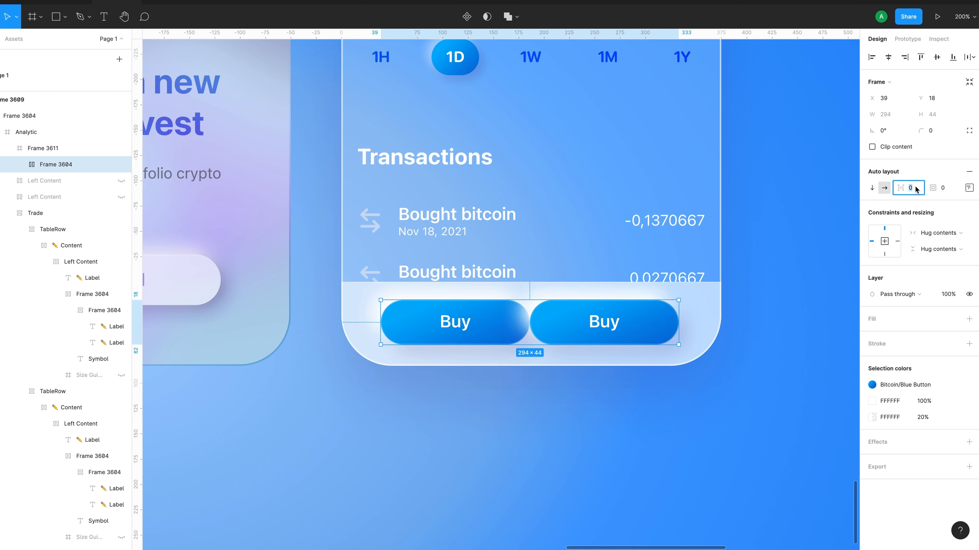
{"action": "type", "text": "20"}
{"action": "key", "text": "Return"}
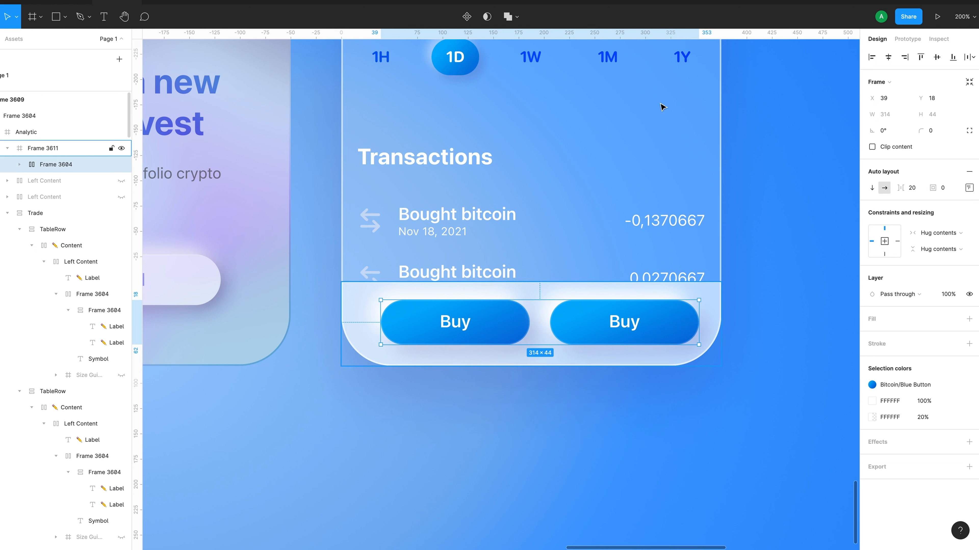
{"action": "left_click", "coordinate": [888, 57]}
{"action": "left_click", "coordinate": [917, 193]}
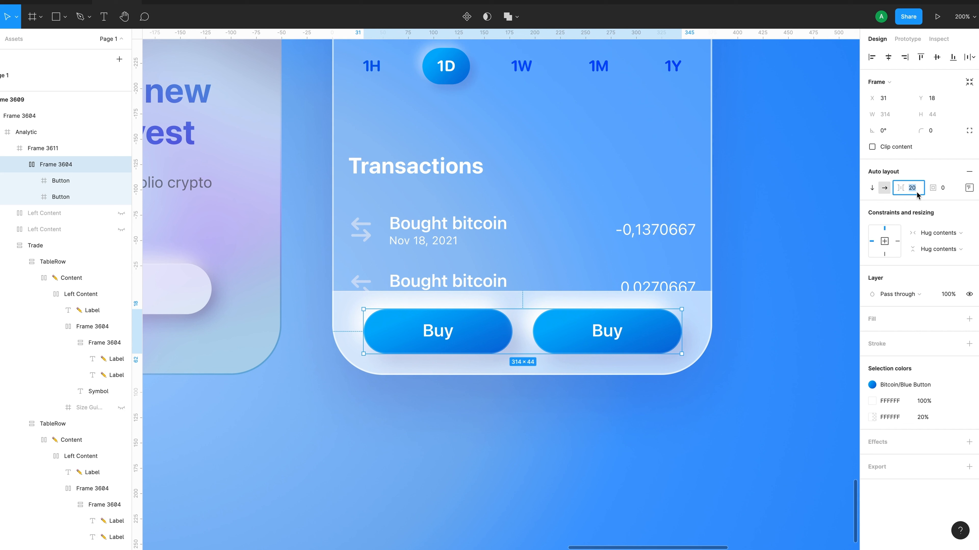
Rename the bottom bar frame as ToolBar
{"action": "double_click", "coordinate": [42, 149]}
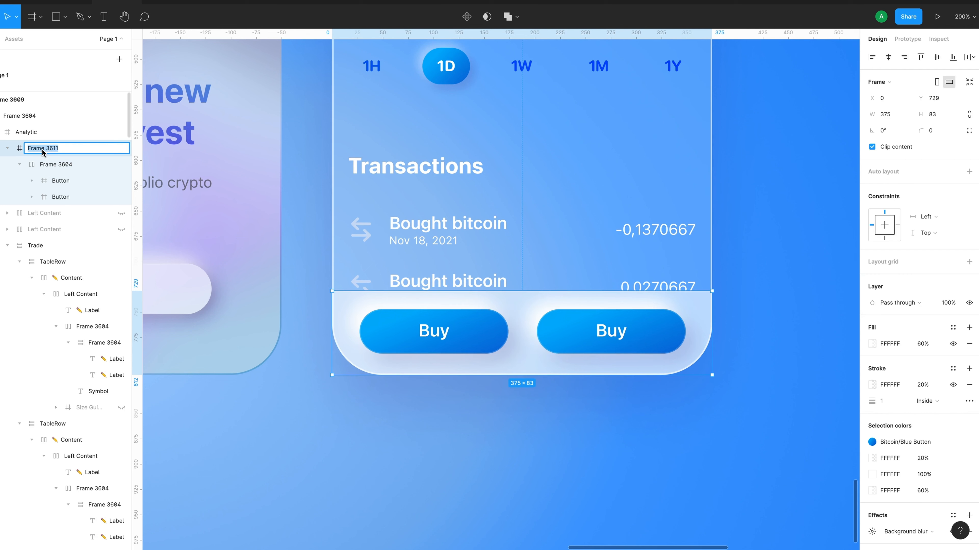
{"action": "type", "text": "ToolBar"}
{"action": "key", "text": "Return"}
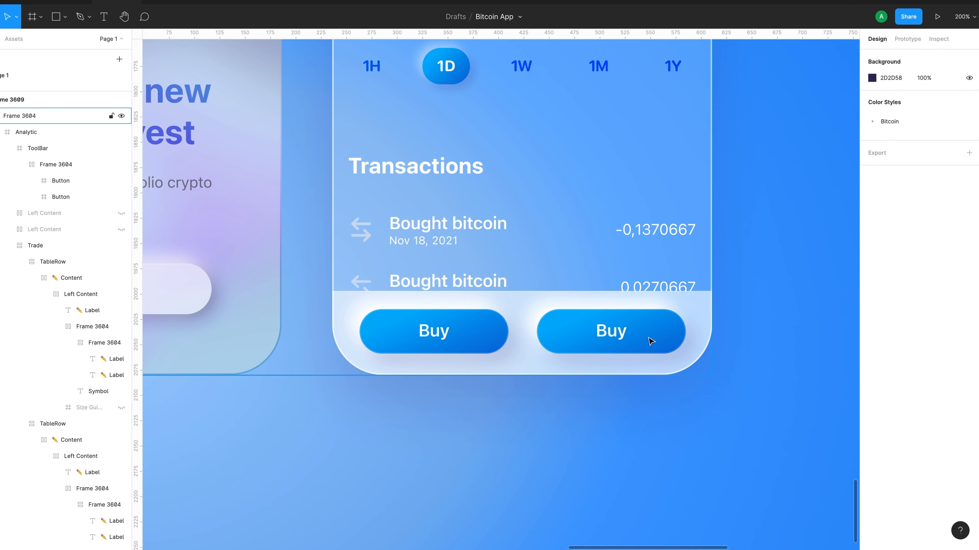
Apply the Bitcoin/Red Button color style to the second button and change its label to Sell
{"action": "left_click", "coordinate": [642, 331]}
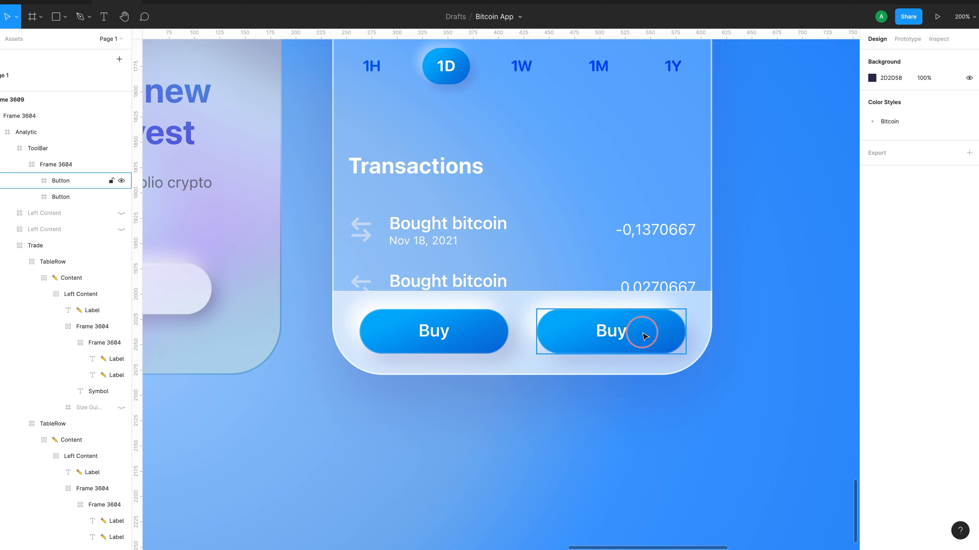
{"action": "left_click", "coordinate": [906, 306]}
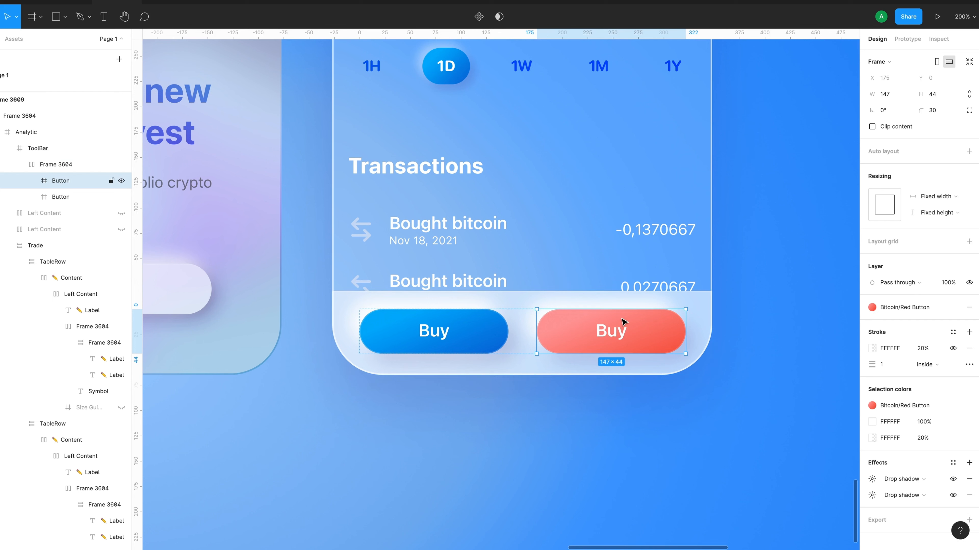
{"action": "key", "text": "t"}
{"action": "double_click", "coordinate": [613, 331]}
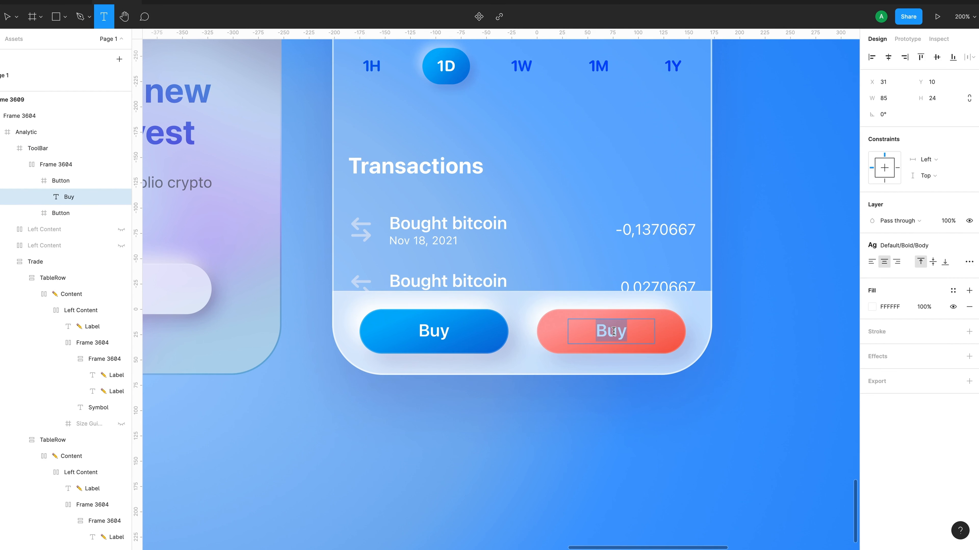
{"action": "type", "text": "Sell"}
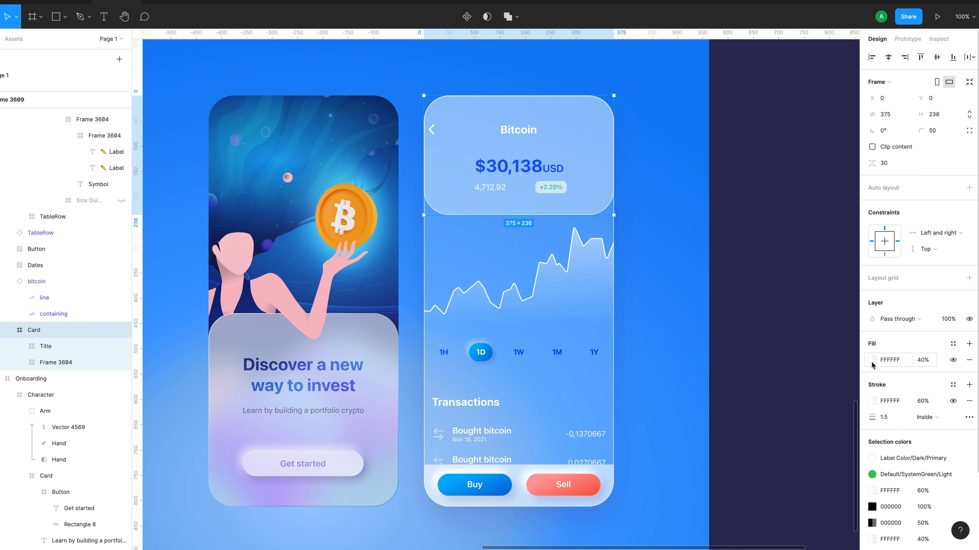
Change the blend mode of the white fill on the Analytic screen's header card
{"action": "left_click", "coordinate": [872, 359]}
{"action": "left_click", "coordinate": [833, 288]}
{"action": "left_click", "coordinate": [848, 287]}
{"action": "left_click", "coordinate": [850, 288]}
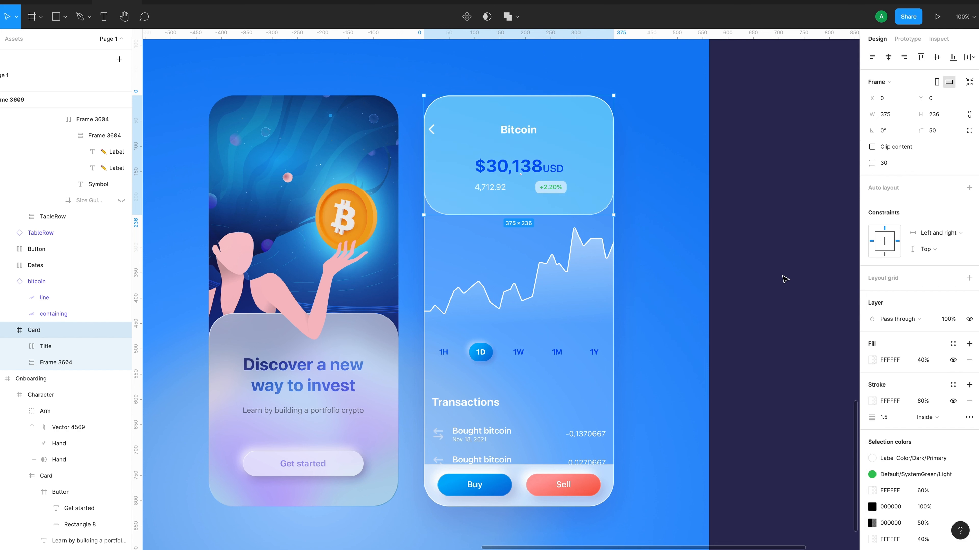
{"action": "left_click", "coordinate": [785, 278]}
Add the HomeIndicator component from the asset library to the Analytic screen and align it to the screen's bottom edge
{"action": "scroll", "coordinate": [480, 395], "scroll_direction": "down", "scroll_amount": 5}
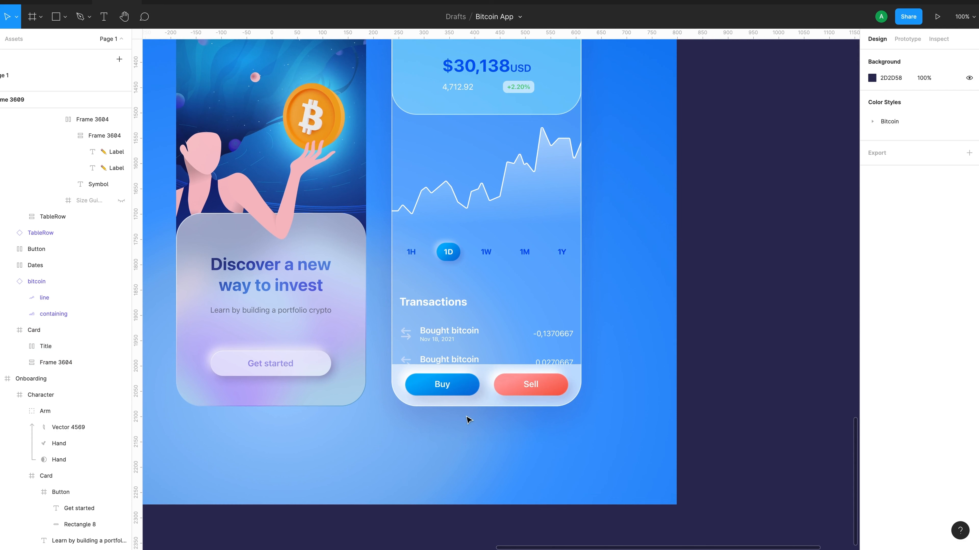
{"action": "left_click", "coordinate": [489, 403]}
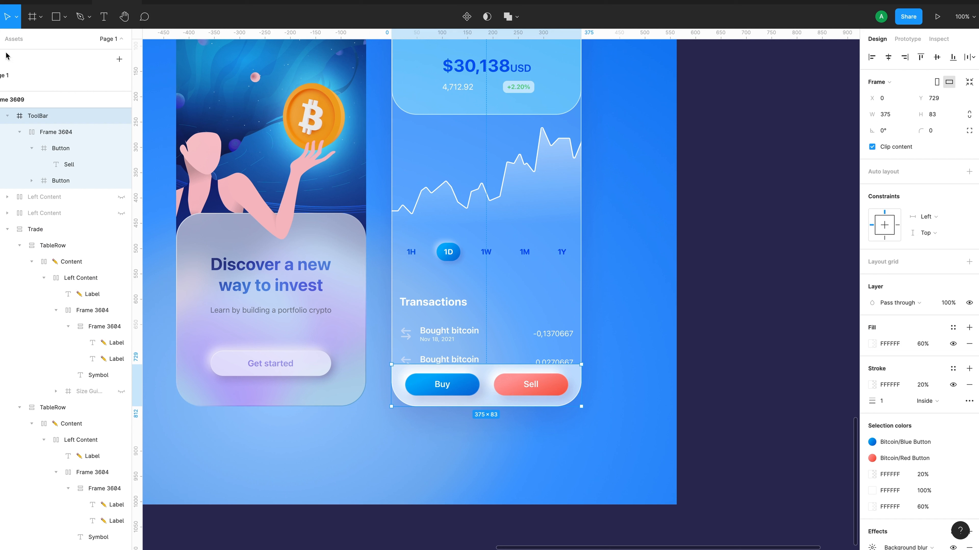
{"action": "left_click", "coordinate": [12, 38]}
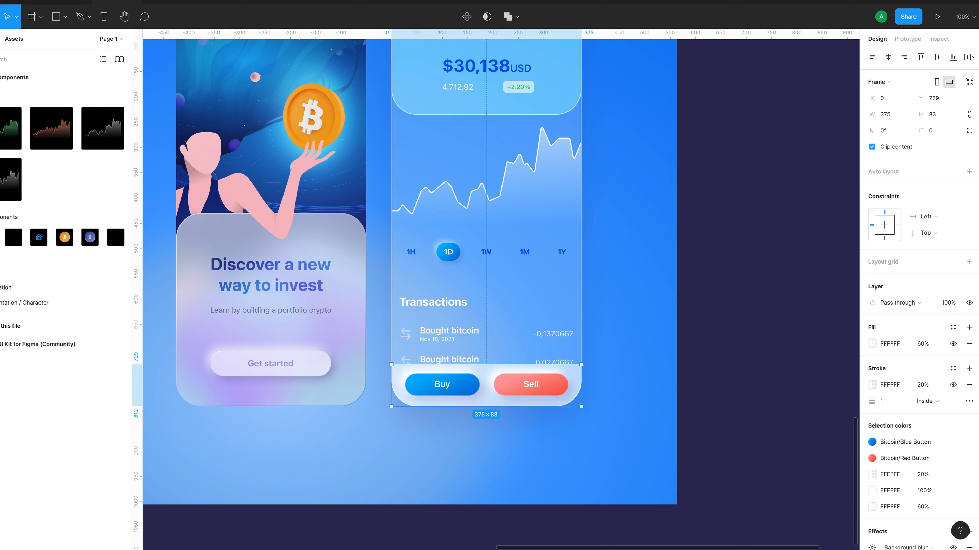
{"action": "type", "text": "ho"}
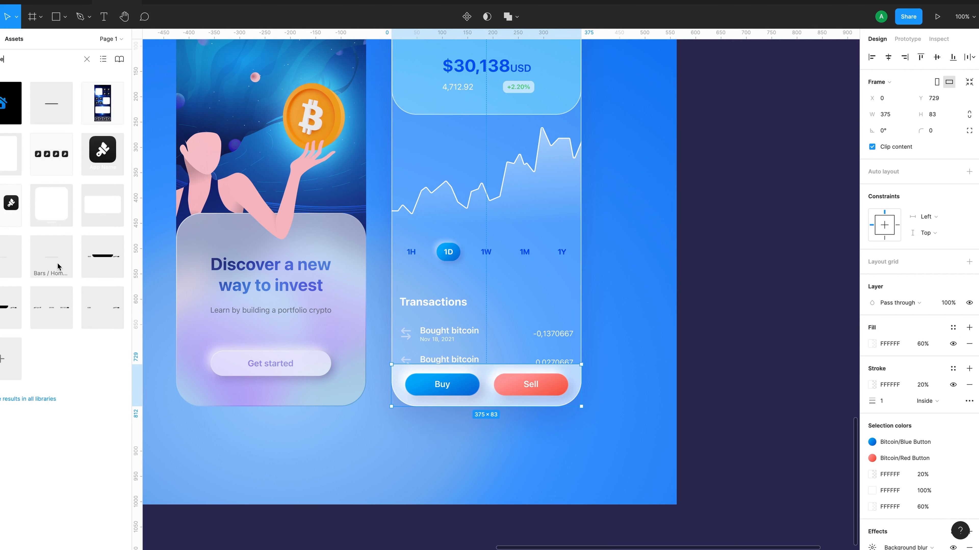
{"action": "left_click_drag", "start_coordinate": [59, 266], "coordinate": [505, 393]}
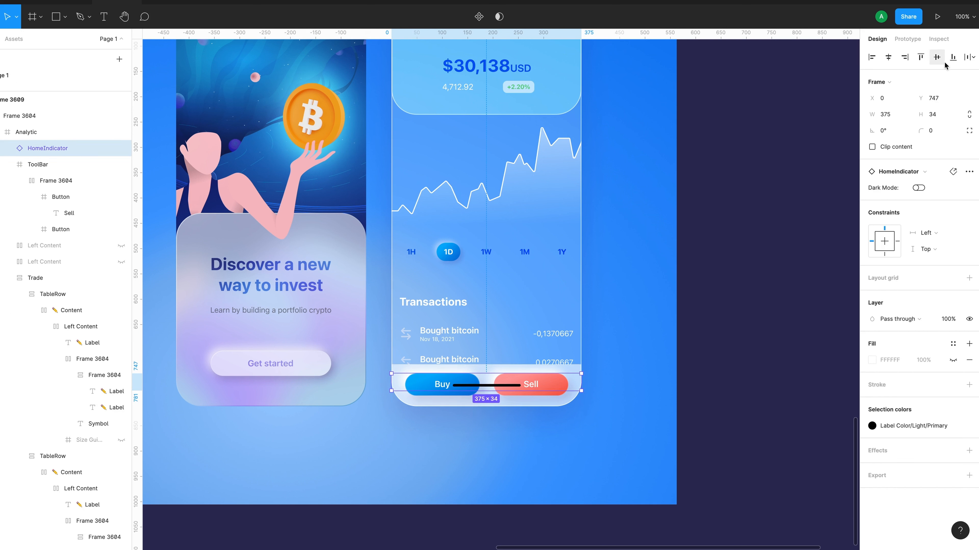
{"action": "left_click", "coordinate": [953, 58]}
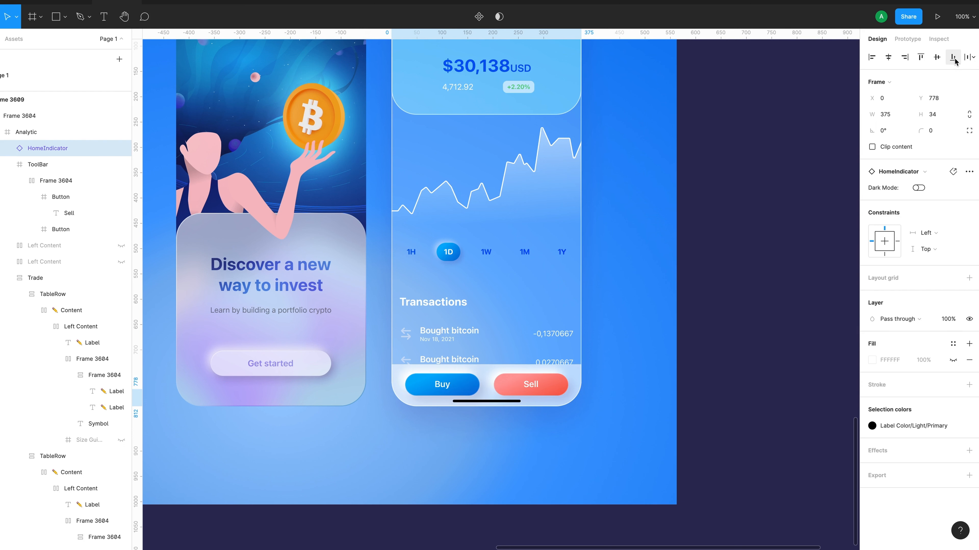
Detach the home indicator bar's fill from its color style and turn it into a translucent blue tint
{"action": "key", "text": "ctrl+equal"}
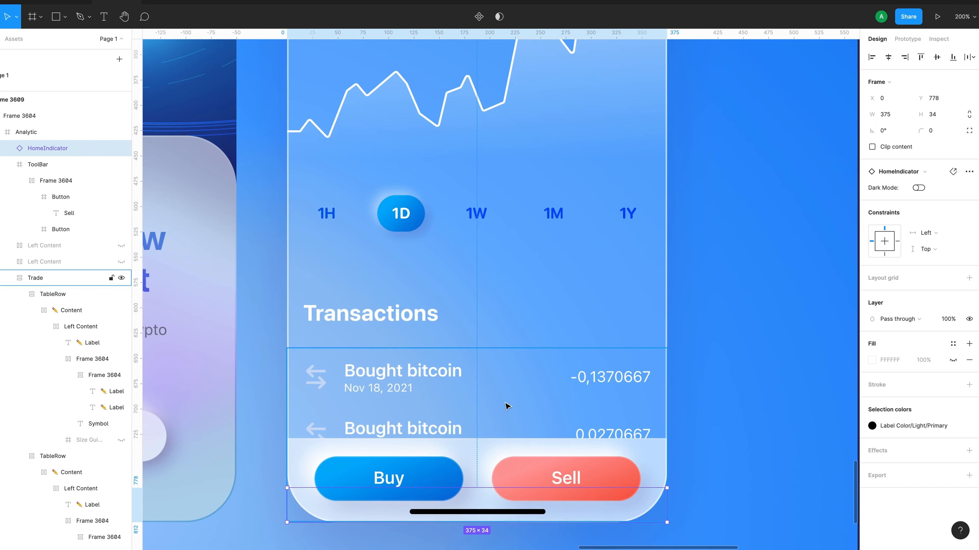
{"action": "scroll", "coordinate": [507, 406], "scroll_direction": "down", "scroll_amount": 3}
{"action": "left_click", "coordinate": [529, 426]}
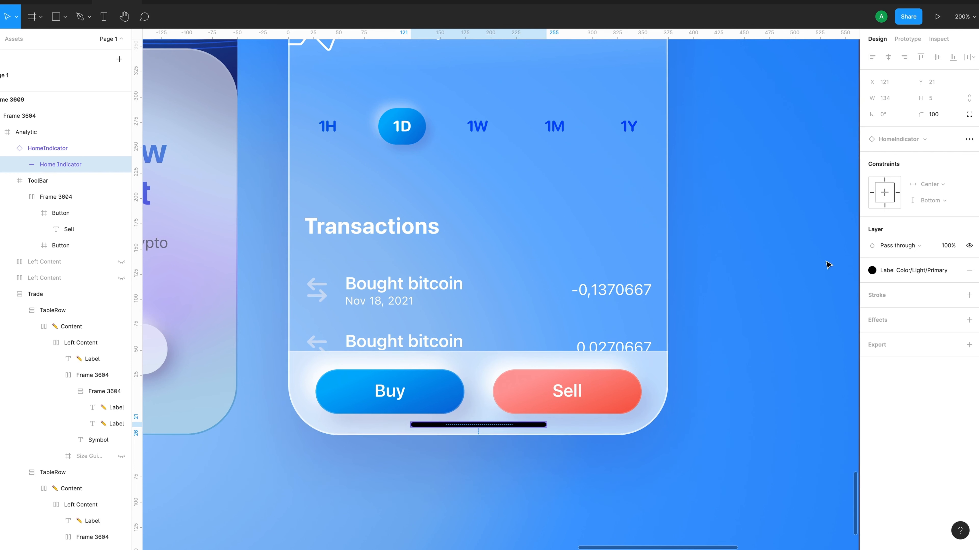
{"action": "left_click", "coordinate": [953, 270]}
{"action": "scroll", "coordinate": [561, 402], "scroll_direction": "down", "scroll_amount": 2}
{"action": "scroll", "coordinate": [561, 402], "scroll_direction": "left", "scroll_amount": 2}
{"action": "left_click", "coordinate": [561, 403]}
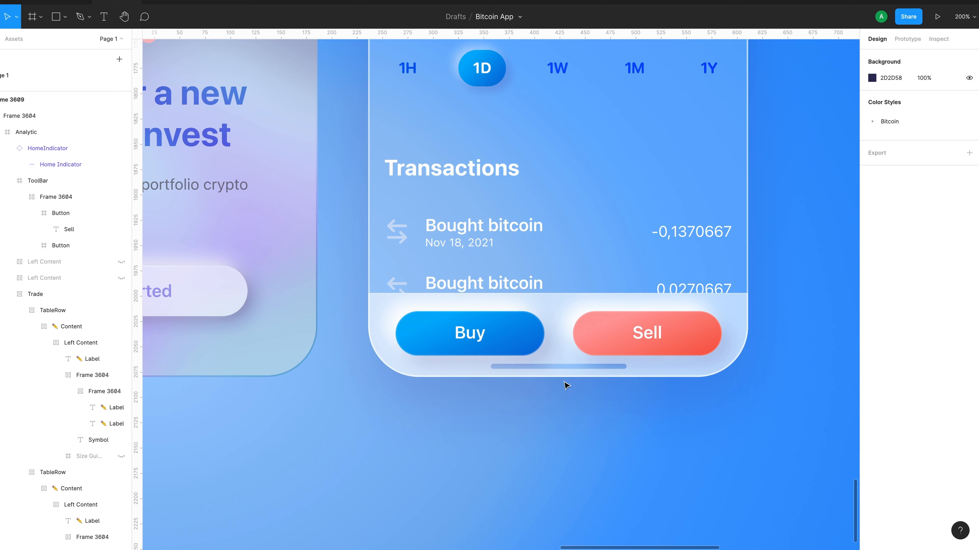
Duplicate the Analytic screen within the row and center the row horizontally in the background frame
{"action": "key", "text": "shift+0"}
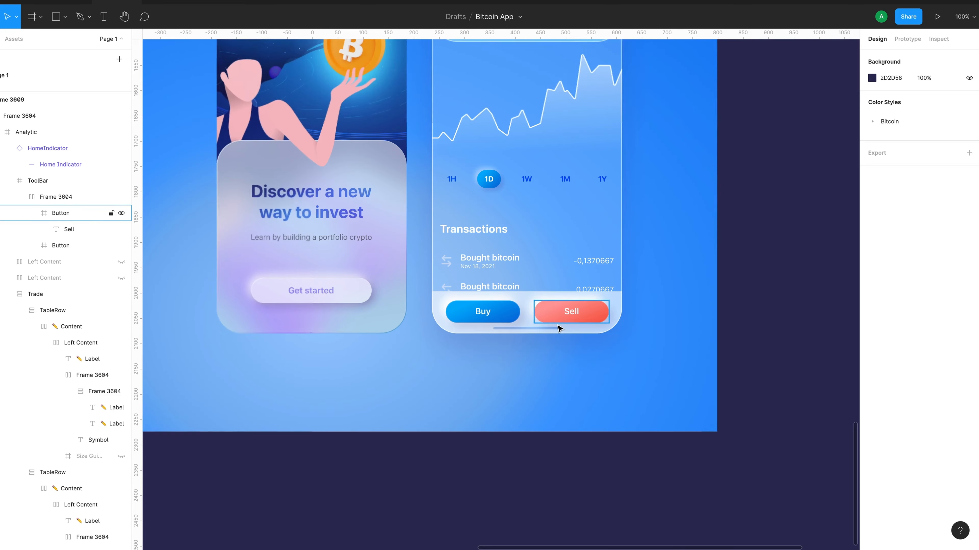
{"action": "left_click", "coordinate": [403, 450]}
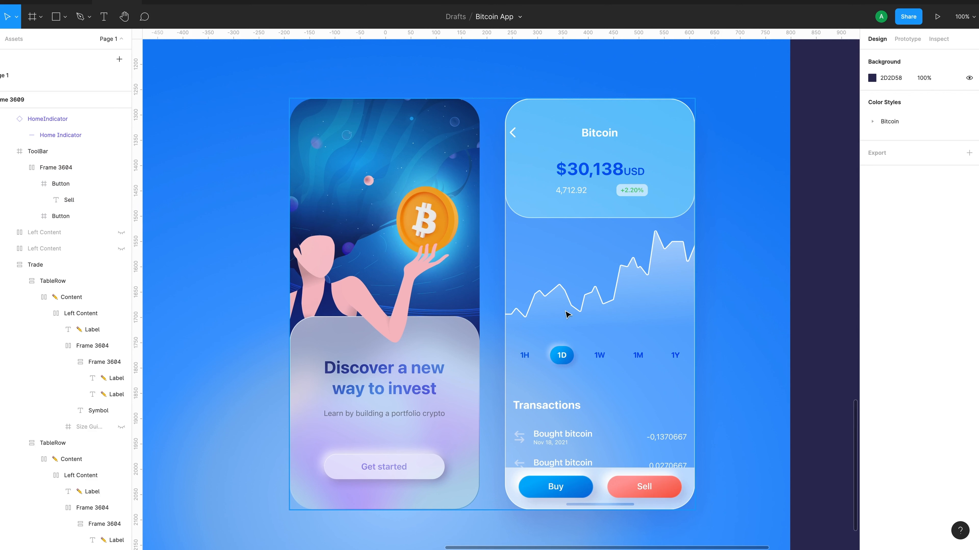
{"action": "scroll", "coordinate": [581, 226], "scroll_direction": "right", "scroll_amount": 4}
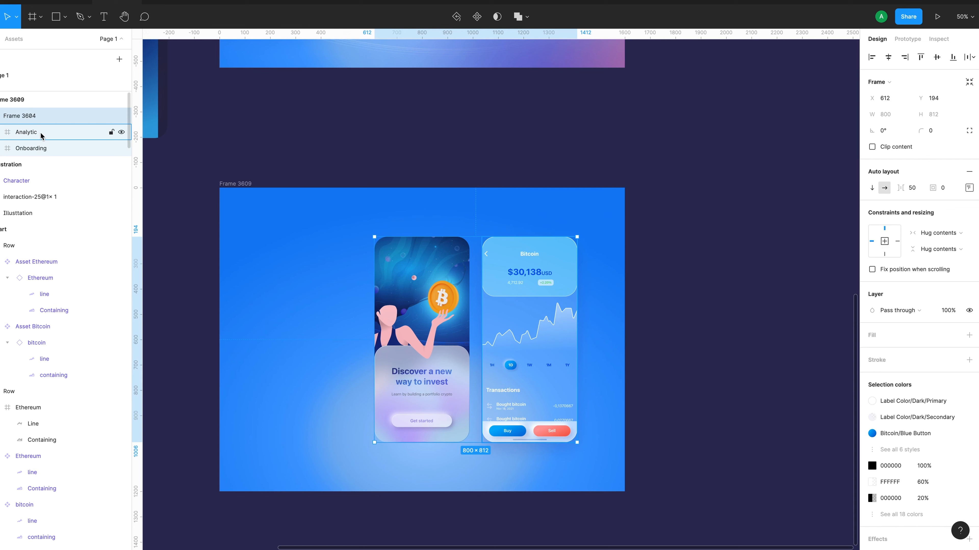
{"action": "left_click", "coordinate": [41, 133]}
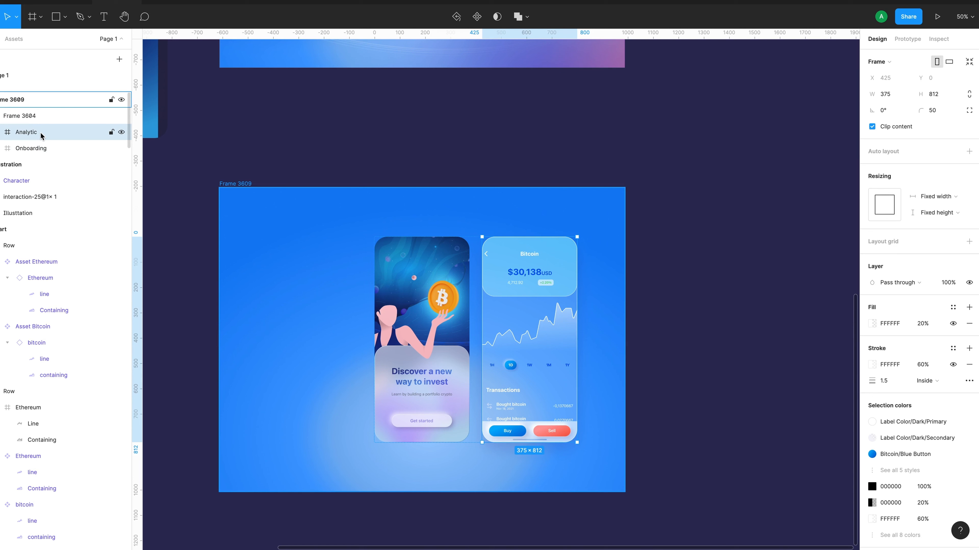
{"action": "key", "text": "ctrl+d"}
{"action": "key", "text": "shift+Return"}
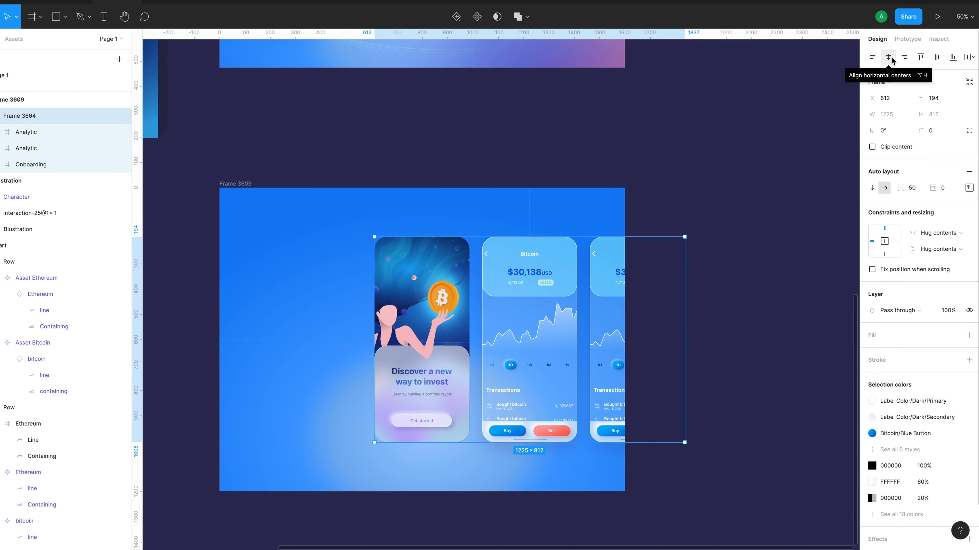
{"action": "left_click", "coordinate": [891, 61]}
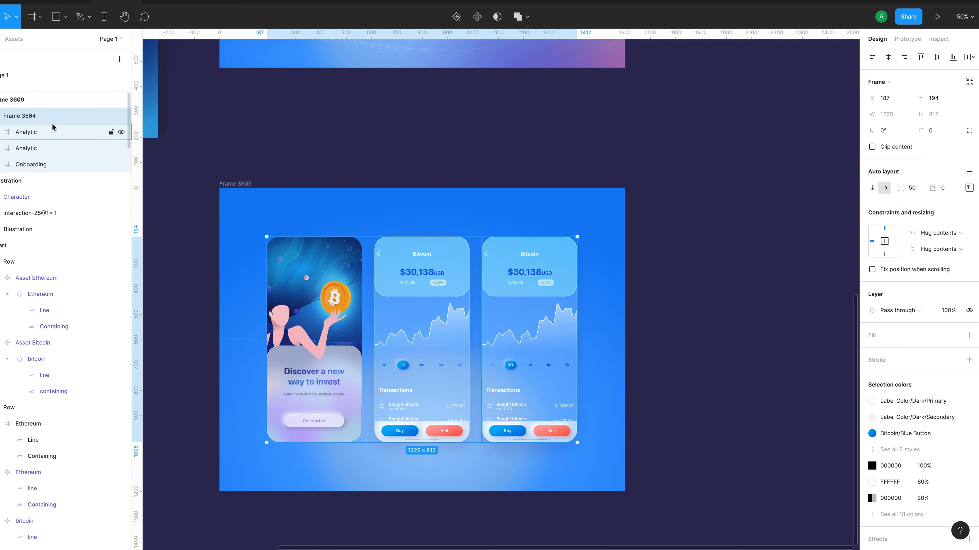
Rename the middle Analytic screen as Portfolio
{"action": "left_click", "coordinate": [37, 150]}
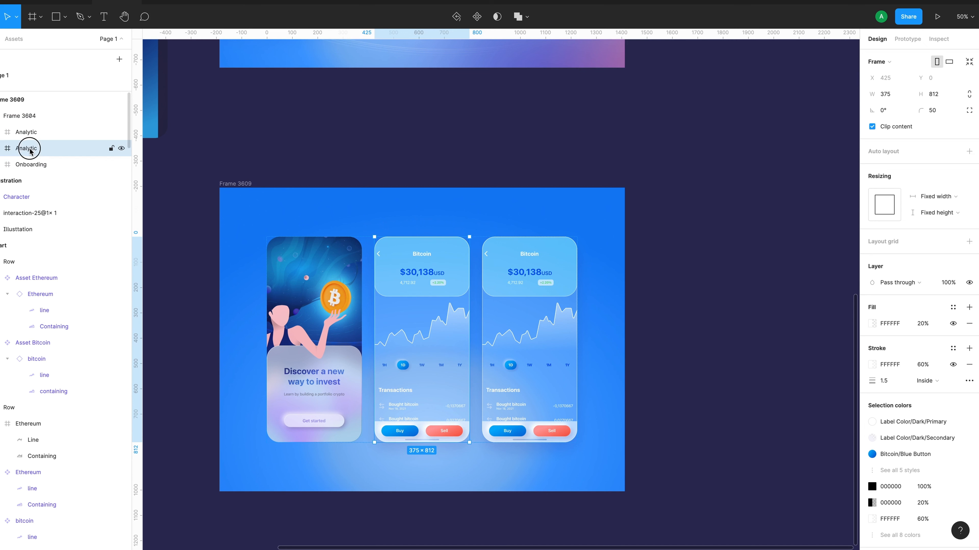
{"action": "double_click", "coordinate": [30, 150]}
{"action": "type", "text": "Portfolio"}
{"action": "key", "text": "Return"}
Move the Title out of the Portfolio screen's Card so it sits directly in the screen, above the card
{"action": "key", "text": "shift+0"}
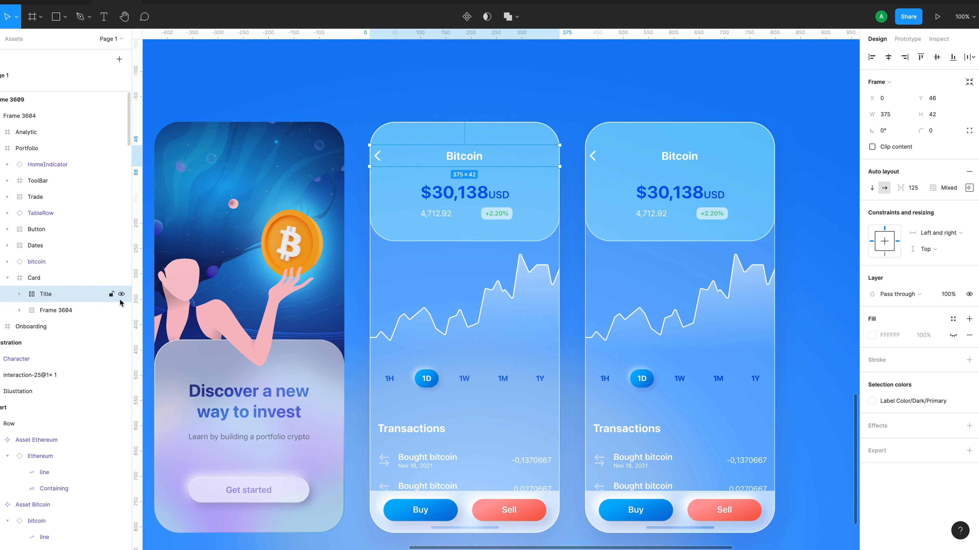
{"action": "left_click", "coordinate": [49, 294]}
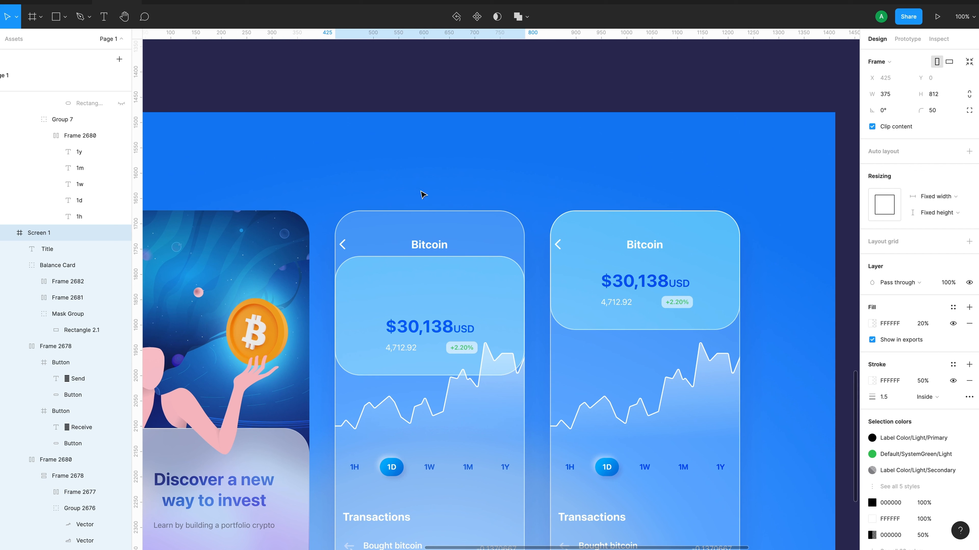
Resize the Portfolio screen's Card to 319 by 176 and center it horizontally in the screen
{"action": "left_click", "coordinate": [443, 274]}
{"action": "left_click", "coordinate": [892, 115]}
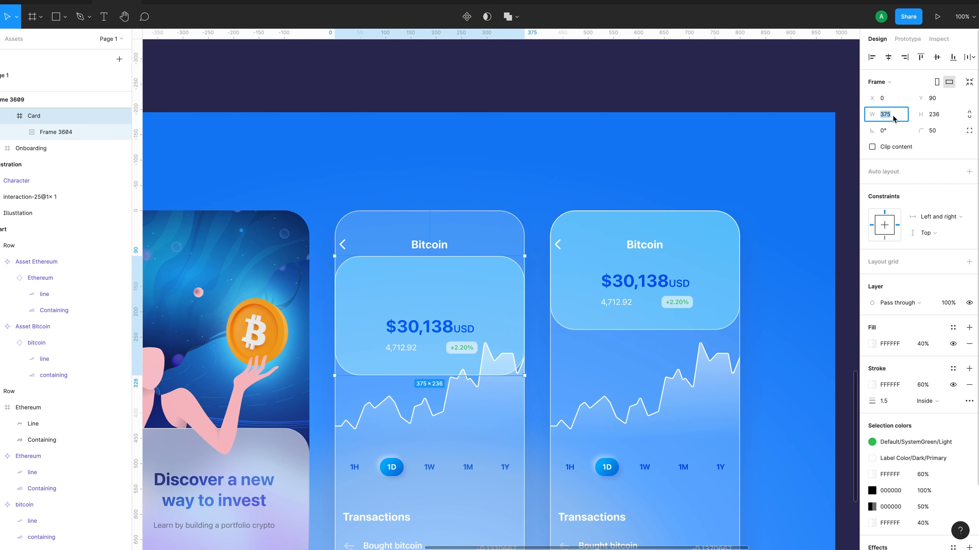
{"action": "type", "text": "319"}
{"action": "key", "text": "Tab"}
{"action": "type", "text": "176"}
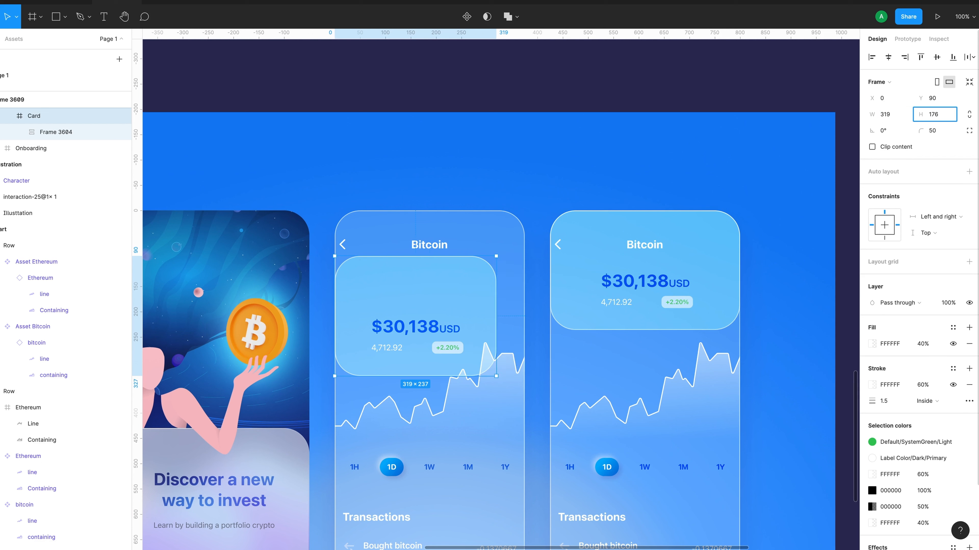
{"action": "key", "text": "Return"}
{"action": "left_click", "coordinate": [888, 57]}
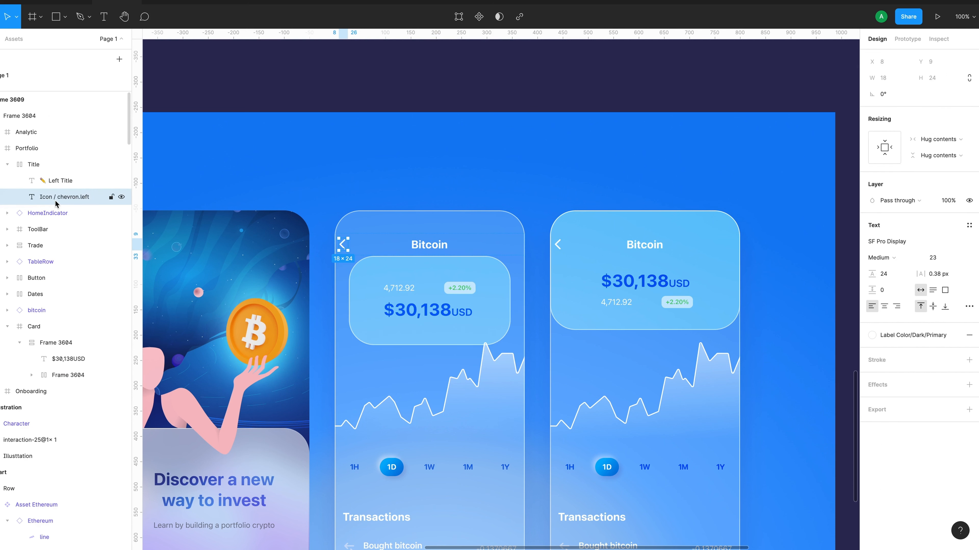
Delete the back chevron from the Portfolio screen's Title and set the Title's left padding to 28
{"action": "key", "text": "Delete"}
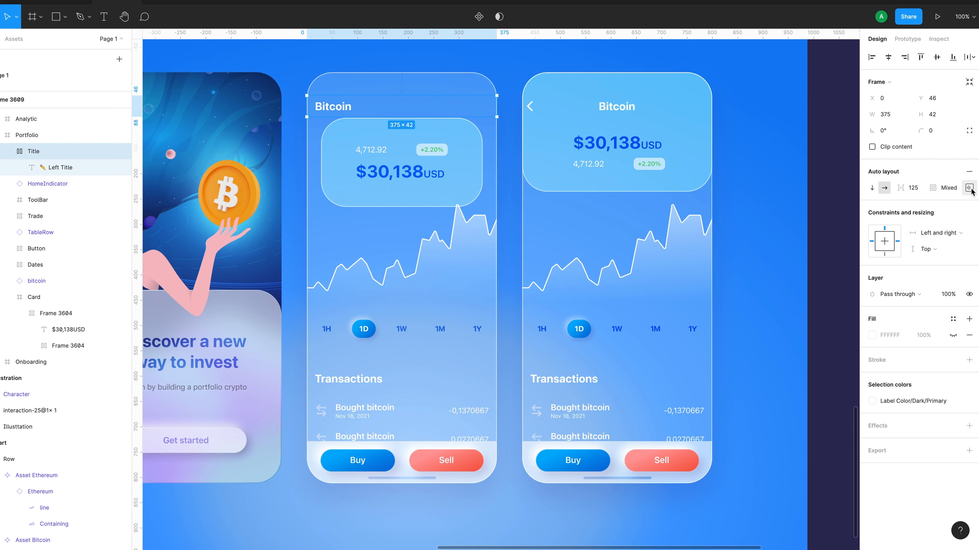
{"action": "left_click", "coordinate": [969, 188]}
{"action": "left_click", "coordinate": [909, 234]}
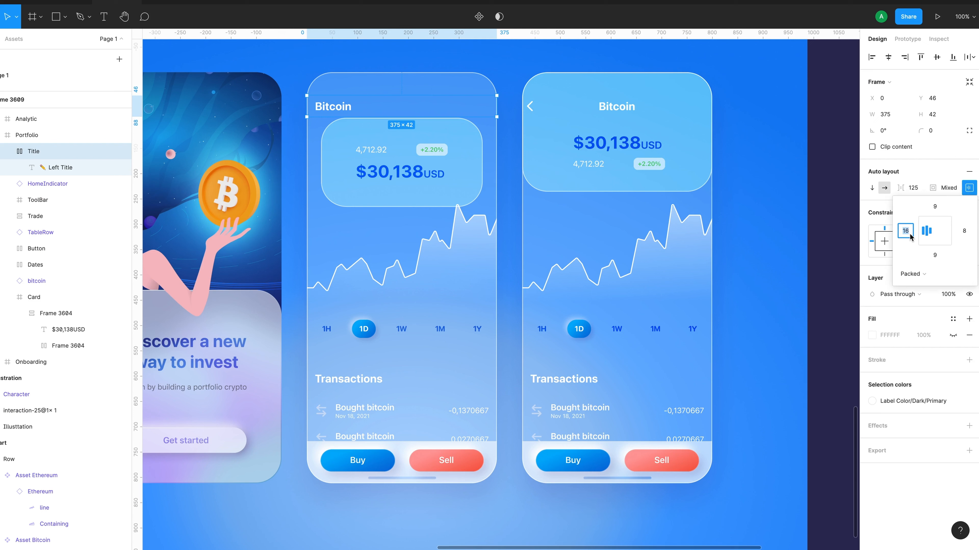
Change the Portfolio screen's title text to Portfolio and apply the Default/Bold/Title1 text style
{"action": "double_click", "coordinate": [339, 106]}
{"action": "double_click", "coordinate": [338, 107]}
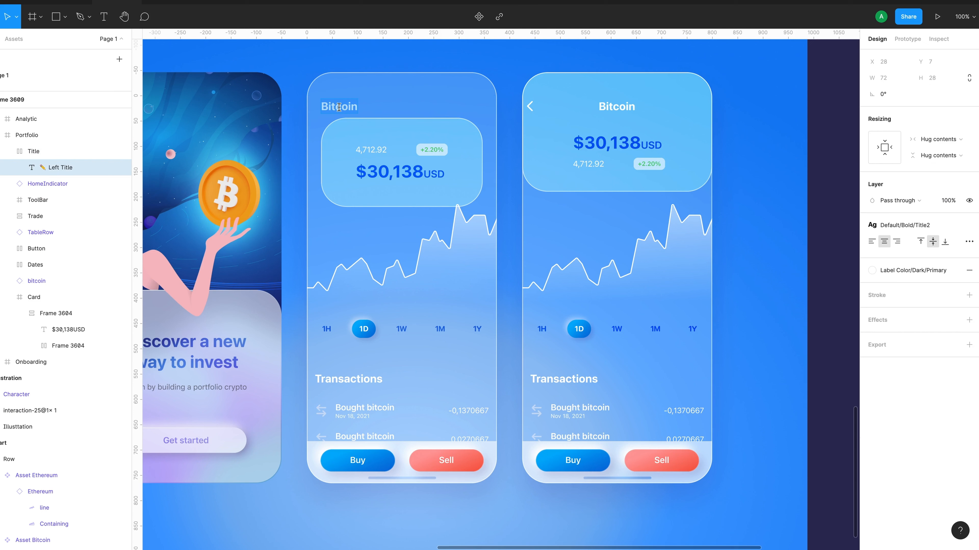
{"action": "type", "text": "Portfolio"}
{"action": "key", "text": "Escape"}
{"action": "left_click", "coordinate": [904, 225]}
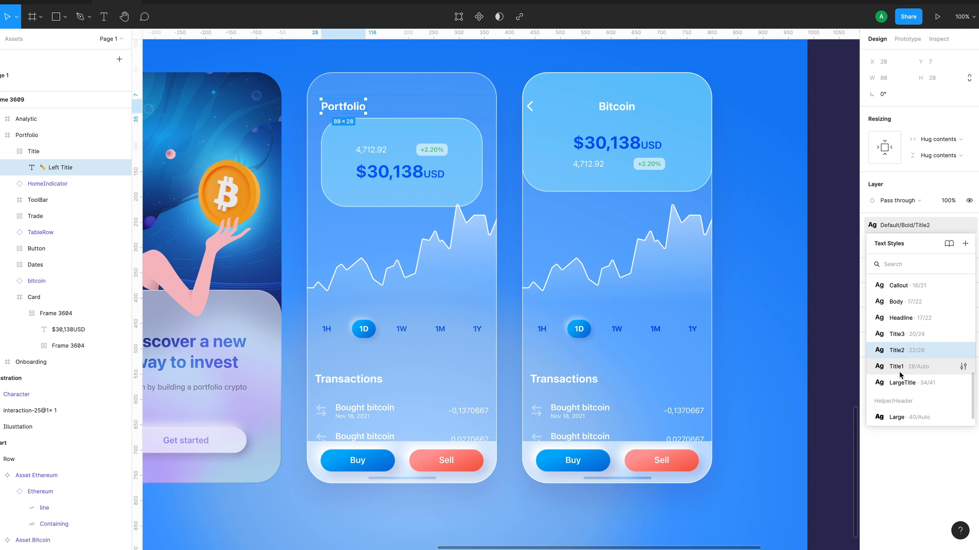
{"action": "left_click", "coordinate": [893, 372]}
{"action": "scroll", "coordinate": [830, 376], "scroll_direction": "up", "scroll_amount": 1}
Detach the title's color style, set its fill to 000000 and change that fill's blend mode
{"action": "left_click", "coordinate": [953, 270]}
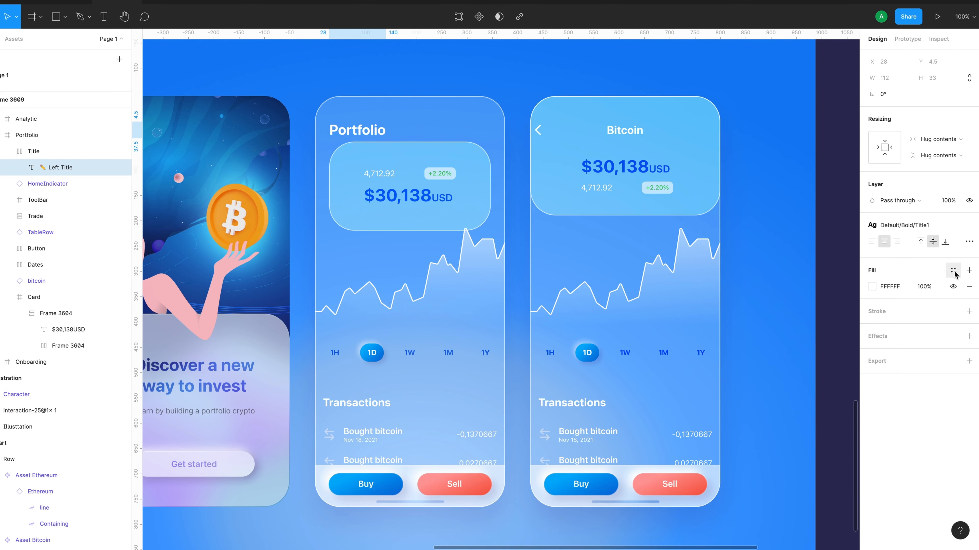
{"action": "left_click", "coordinate": [872, 287]}
{"action": "type", "text": "000000"}
{"action": "key", "text": "Return"}
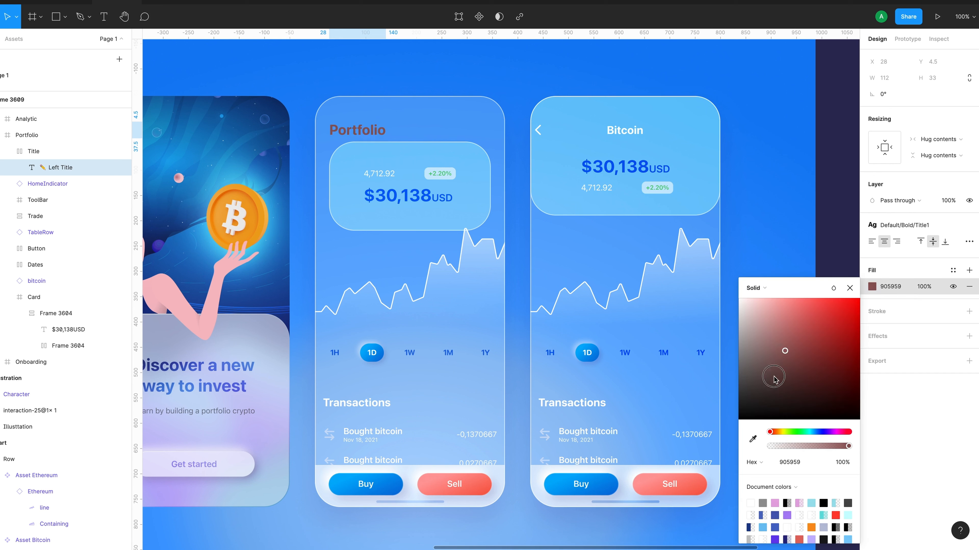
{"action": "left_click", "coordinate": [833, 288]}
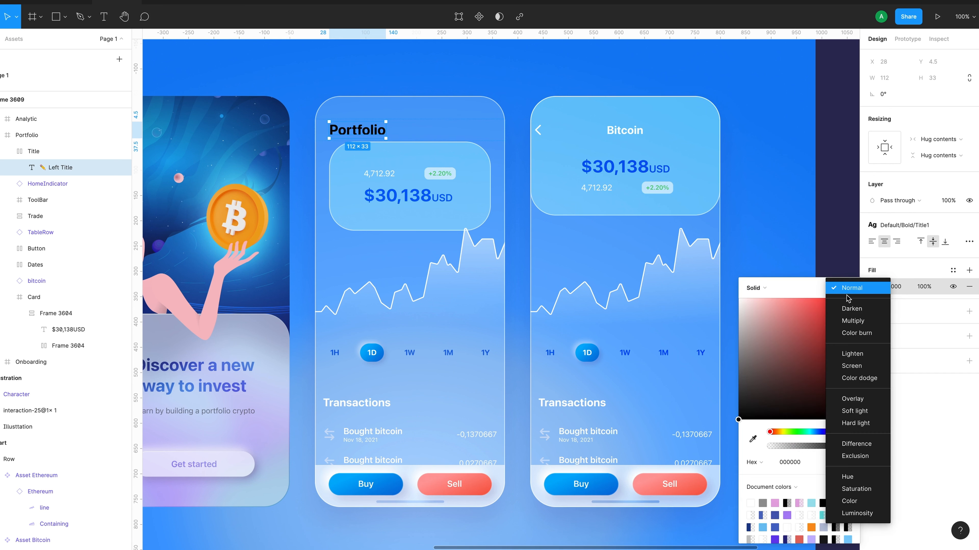
{"action": "left_click", "coordinate": [847, 378]}
Add a second 000000 fill at 20% to the Portfolio title and change its blend mode
{"action": "left_click", "coordinate": [970, 272]}
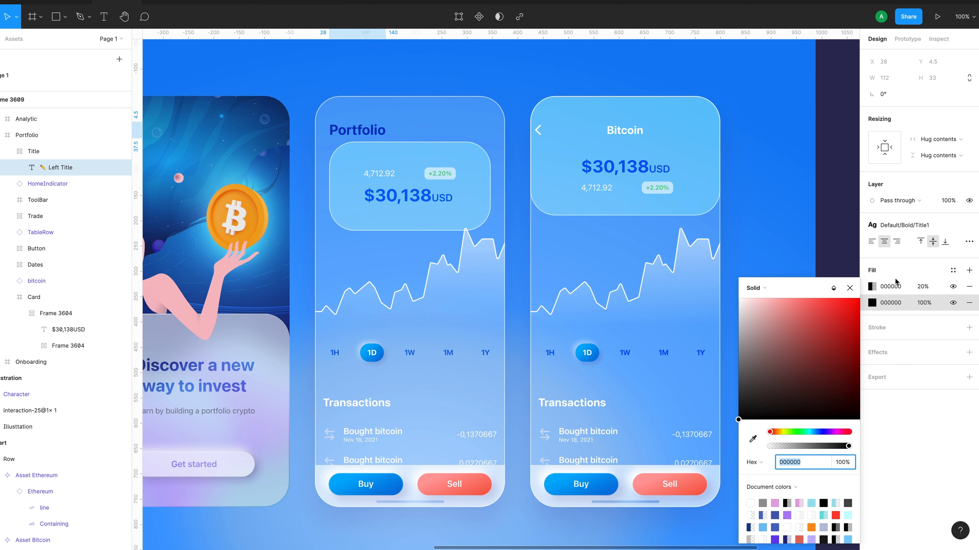
{"action": "left_click", "coordinate": [880, 290]}
{"action": "left_click", "coordinate": [872, 287]}
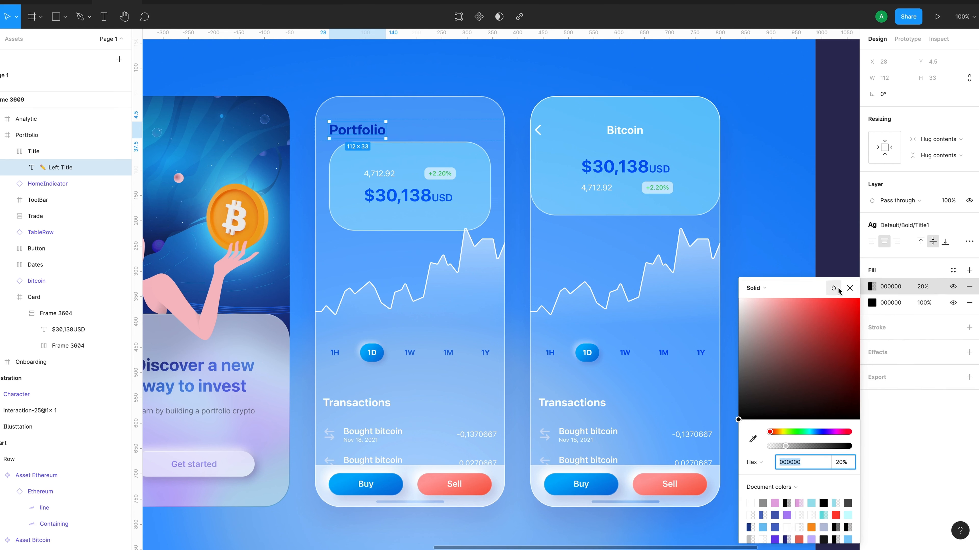
{"action": "left_click", "coordinate": [834, 288]}
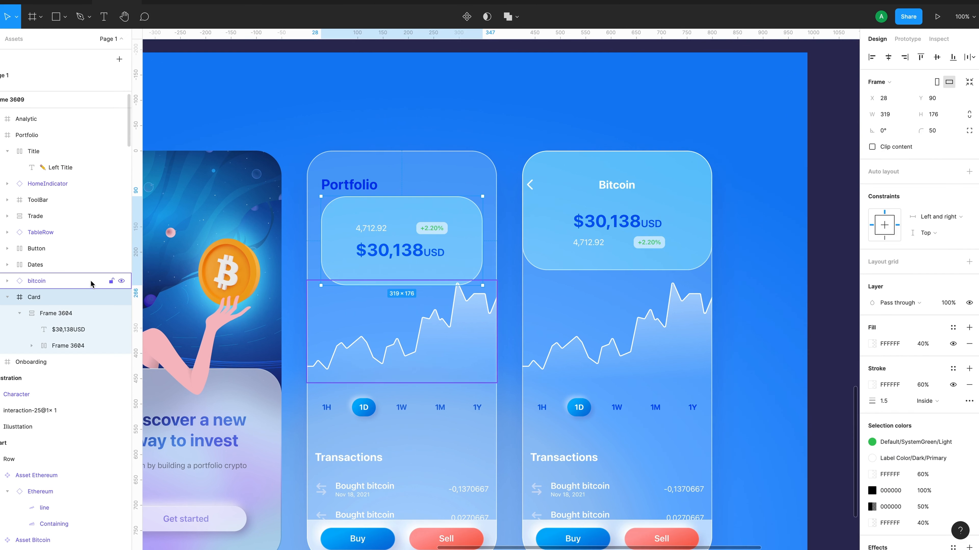
Set the Portfolio screen's Card to a corner radius of 30 and move it down to Y 118
{"action": "left_click", "coordinate": [937, 134]}
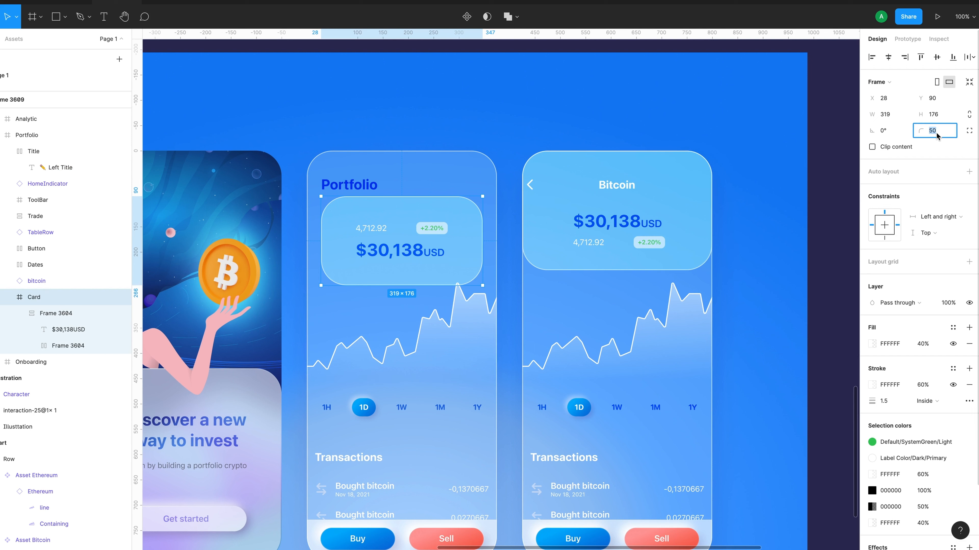
{"action": "type", "text": "30"}
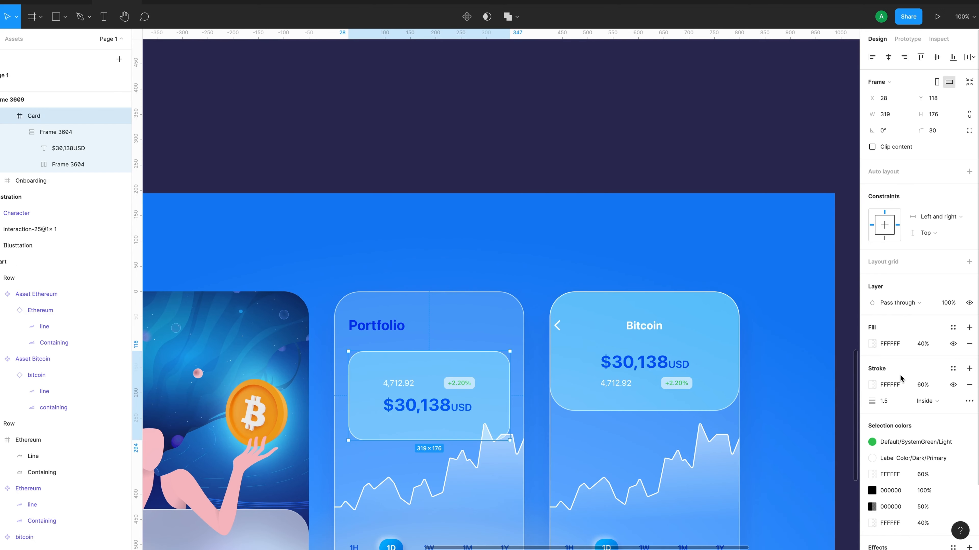
Apply the Bitcoin/Blue Button color style to the fill of the Portfolio screen's Card
{"action": "scroll", "coordinate": [902, 376], "scroll_direction": "down", "scroll_amount": 2}
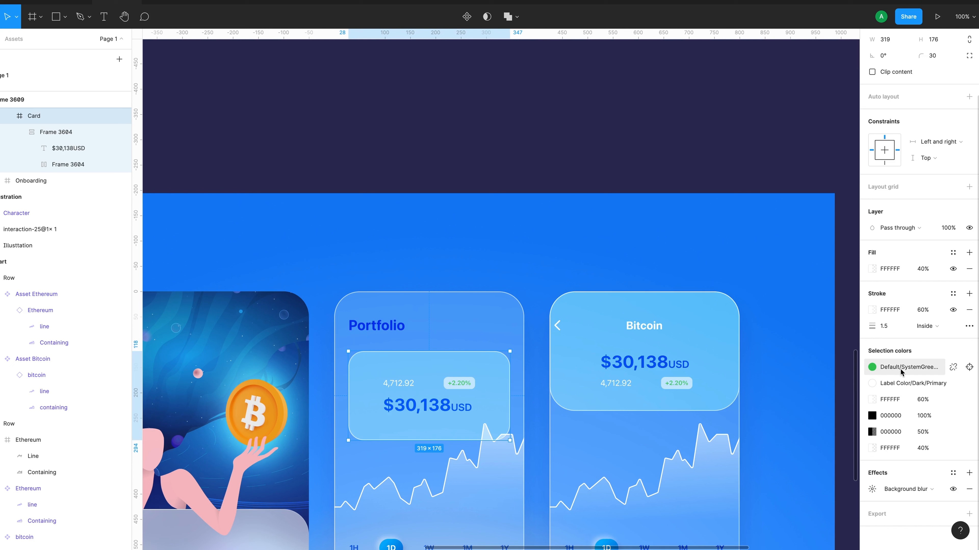
{"action": "left_click", "coordinate": [953, 253]}
{"action": "left_click", "coordinate": [929, 332]}
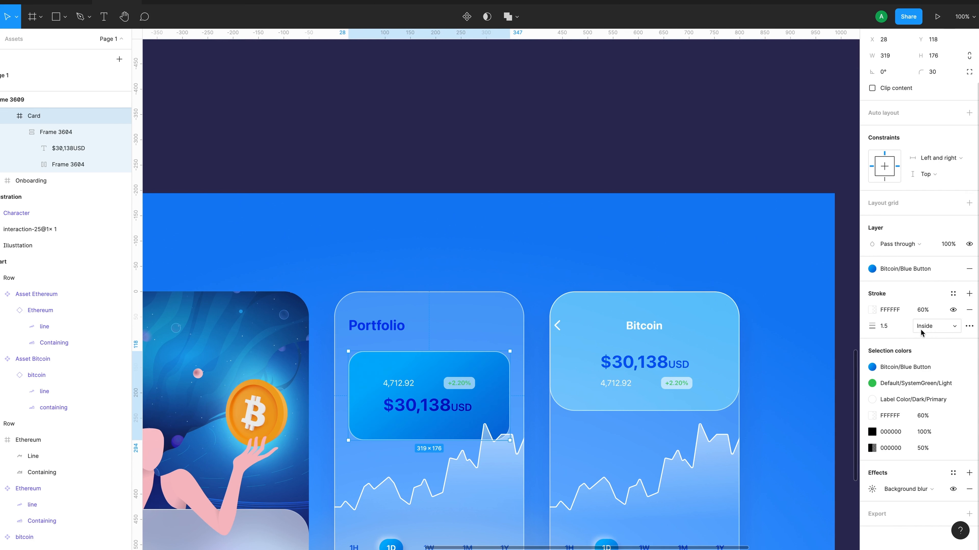
Change the Portfolio Card's stroke to a linear gradient at 50%, set its FFFFFF stop to 50% opacity and shift the gradient's start point
{"action": "left_click", "coordinate": [871, 310]}
{"action": "left_click", "coordinate": [753, 288]}
{"action": "left_click", "coordinate": [775, 300]}
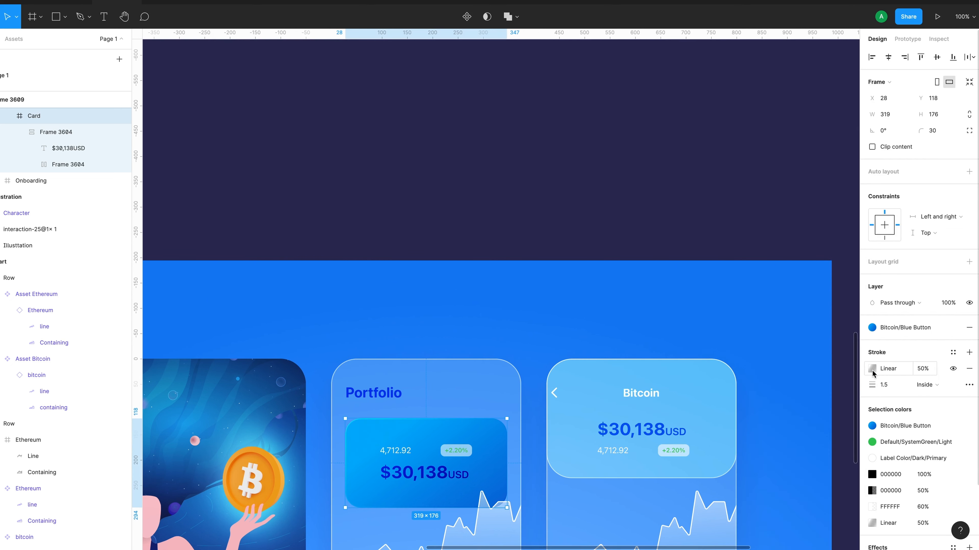
{"action": "left_click", "coordinate": [872, 369]}
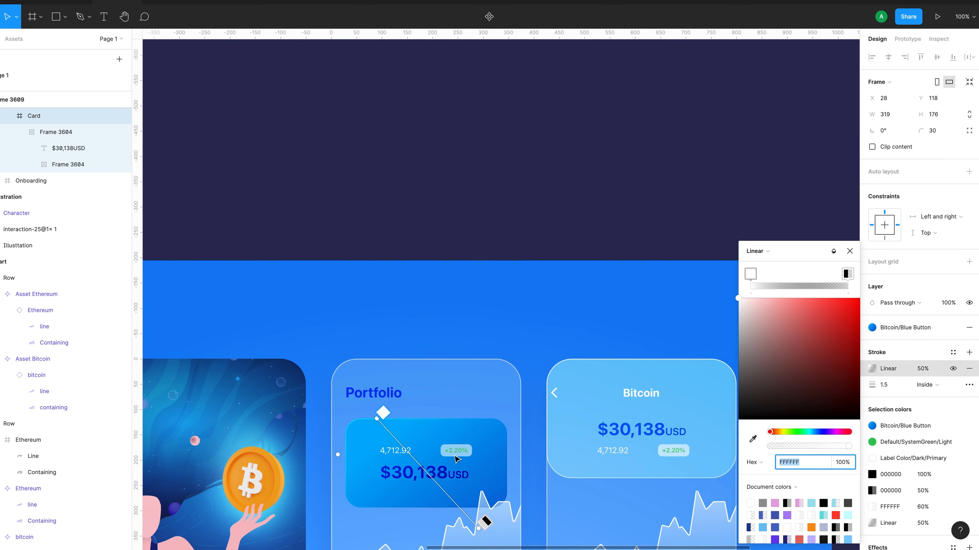
{"action": "left_click", "coordinate": [377, 420]}
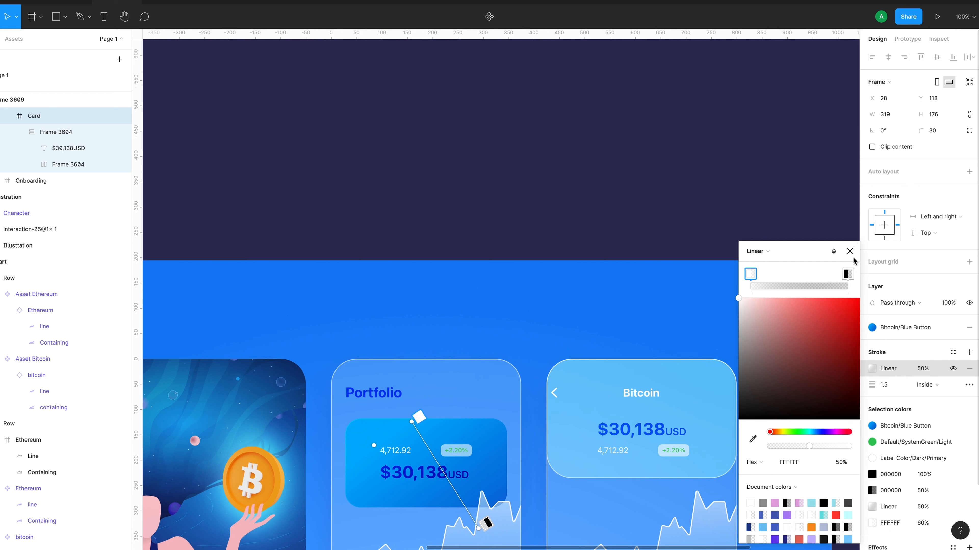
{"action": "left_click", "coordinate": [849, 251]}
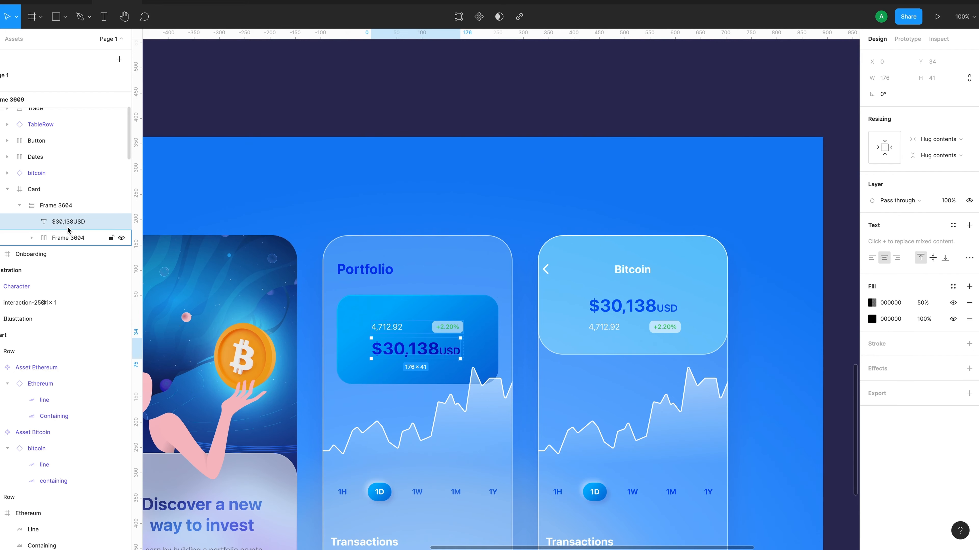
Reorder the Card's inner layers so the row with 4,712.92 and the +2.20% badge sits below the $30,138USD amount
{"action": "left_click", "coordinate": [70, 242]}
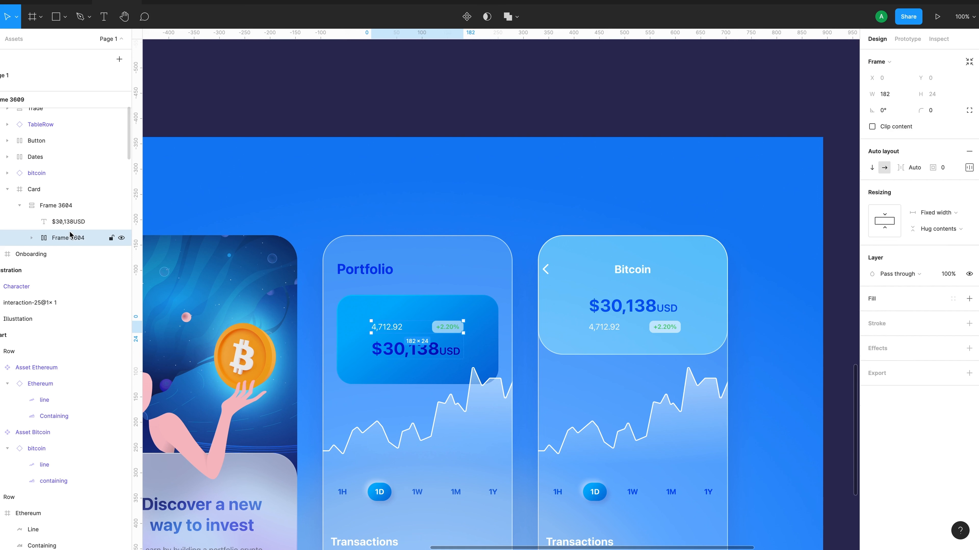
{"action": "left_click_drag", "start_coordinate": [72, 217], "coordinate": [72, 213]}
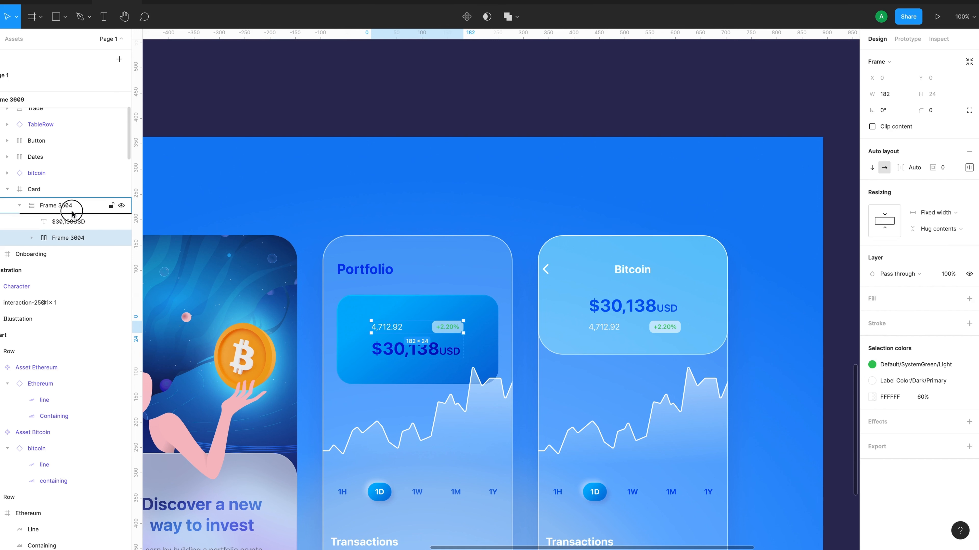
{"action": "left_click_drag", "start_coordinate": [72, 212], "coordinate": [72, 212]}
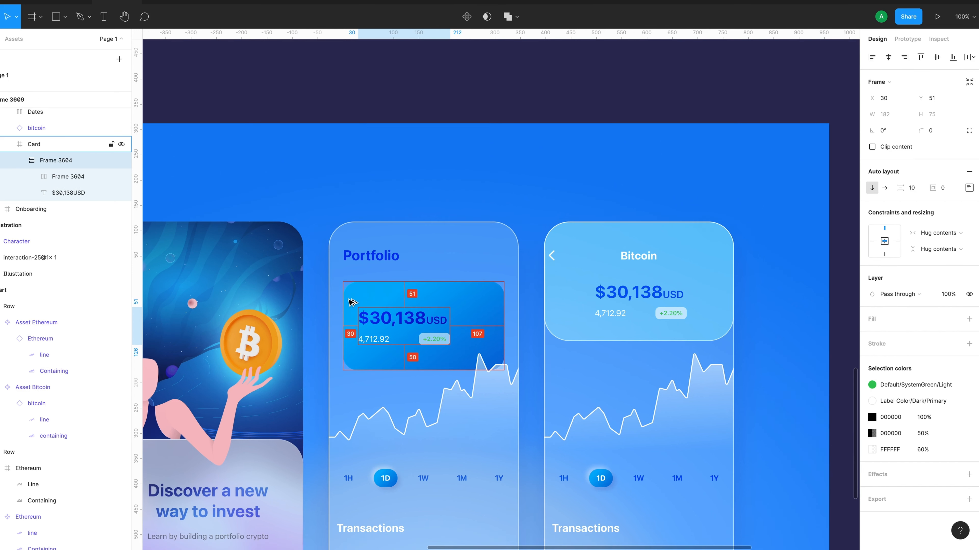
Move the Card's inner balance frame to X 20 and Y 20
{"action": "key", "text": "shift+Left"}
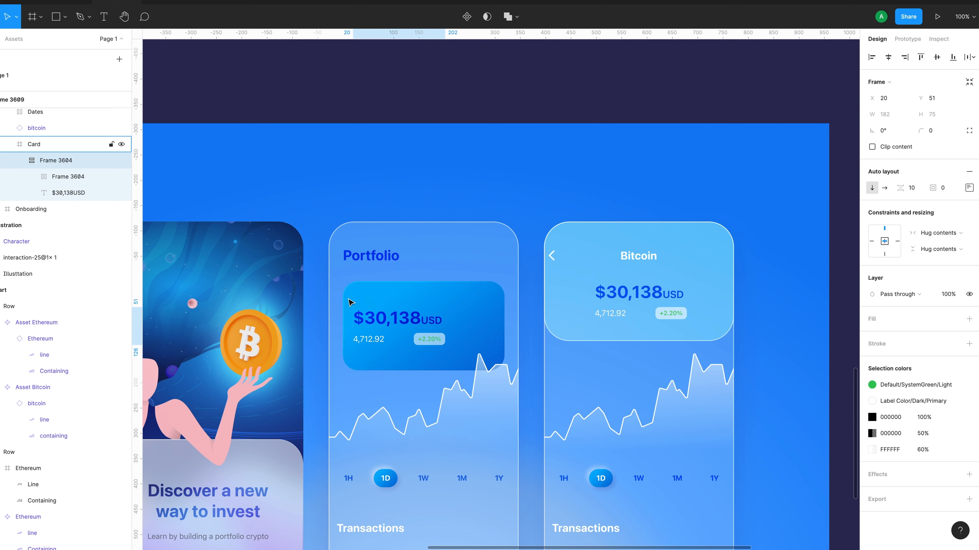
{"action": "key", "text": "alt"}
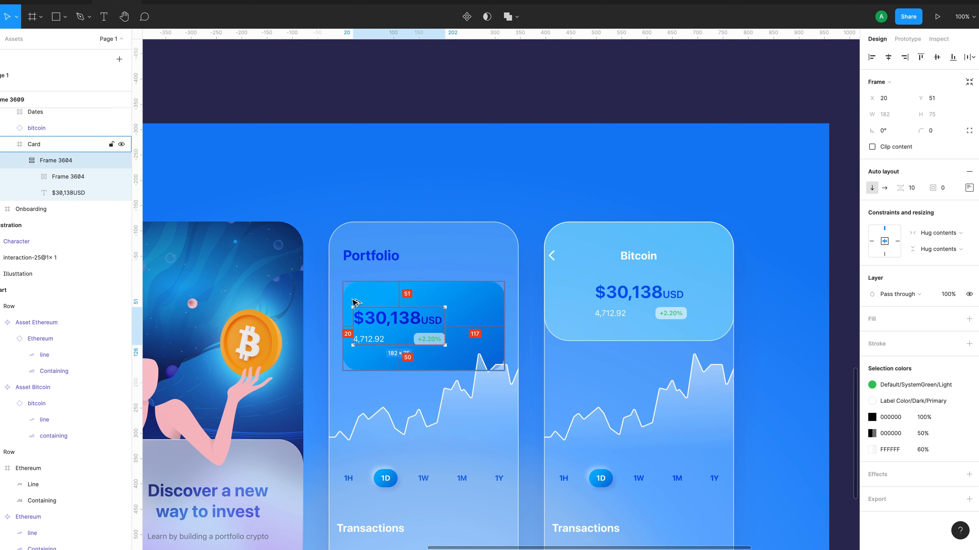
{"action": "key", "text": "shift+Up"}
{"action": "key", "text": "shift+Up"}
{"action": "key", "text": "alt"}
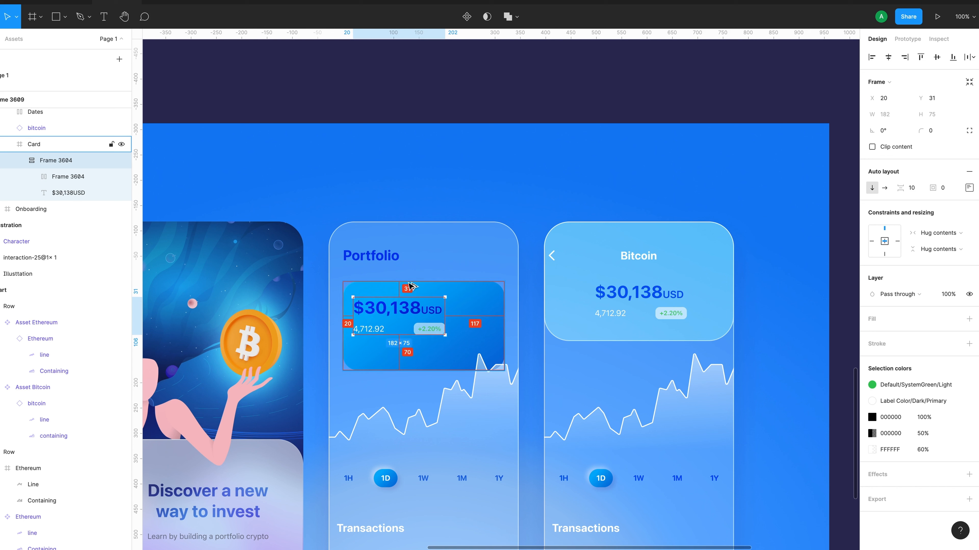
{"action": "key", "text": "shift+Up"}
{"action": "key", "text": "Up"}
Apply the Default/Bold/Title1 text style to the Portfolio Card's amount and change its text to $60,479.56
{"action": "double_click", "coordinate": [409, 305]}
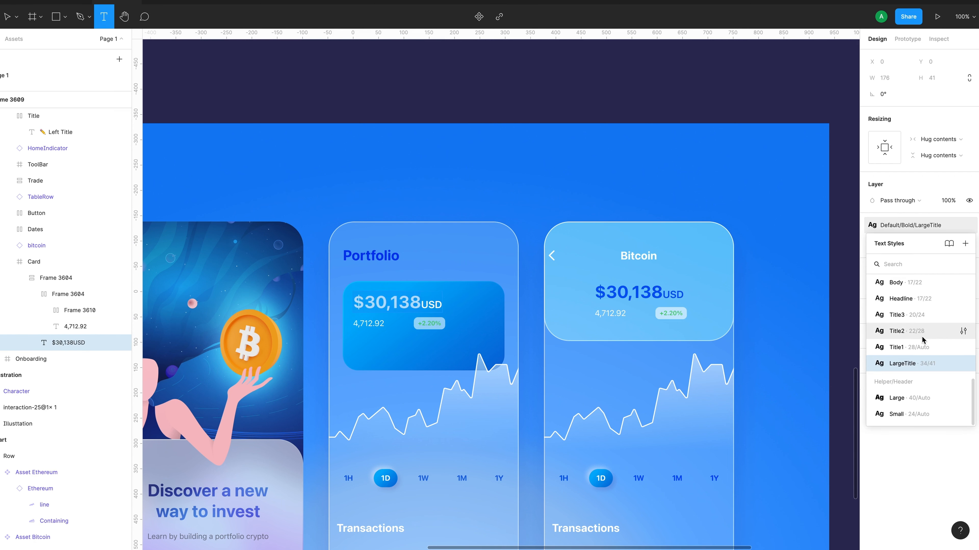
{"action": "left_click", "coordinate": [928, 346]}
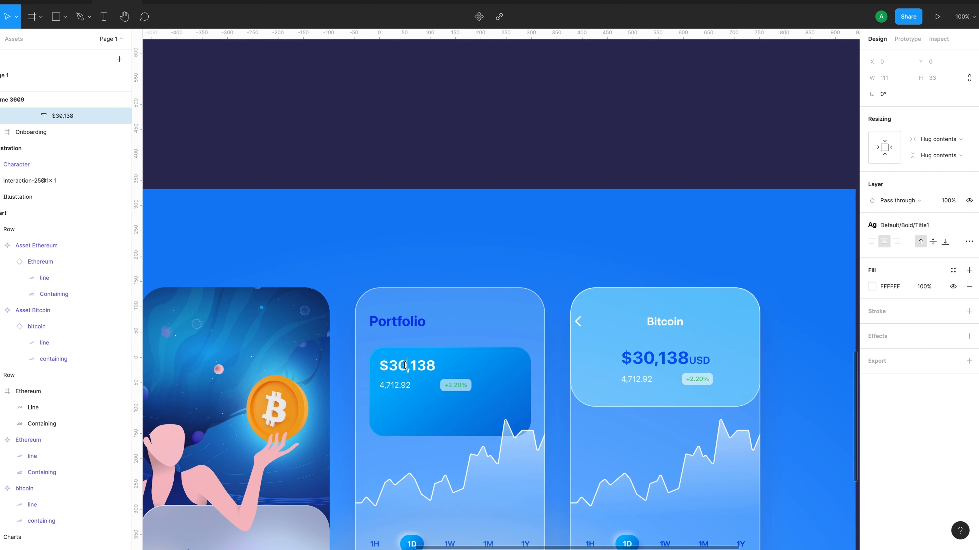
{"action": "key", "text": "BackSpace"}
{"action": "key", "text": "BackSpace"}
{"action": "type", "text": "60,479.56"}
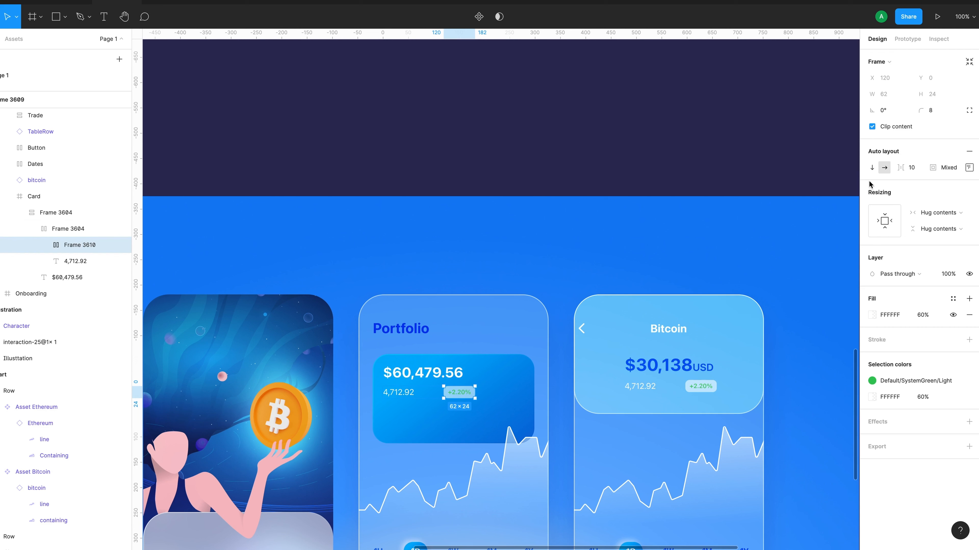
Widen the Card's inner balance frame to 279, with the +2.20% badge at the far end of its row
{"action": "left_click", "coordinate": [961, 214]}
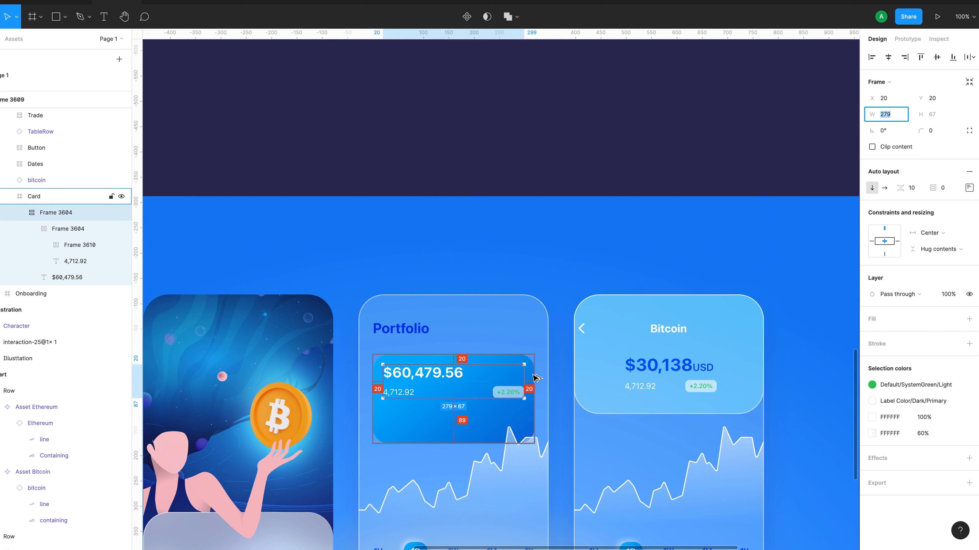
{"action": "left_click", "coordinate": [516, 367]}
{"action": "double_click", "coordinate": [516, 366]}
{"action": "left_click_drag", "start_coordinate": [534, 399], "coordinate": [609, 407]}
{"action": "key", "text": "ctrl+z"}
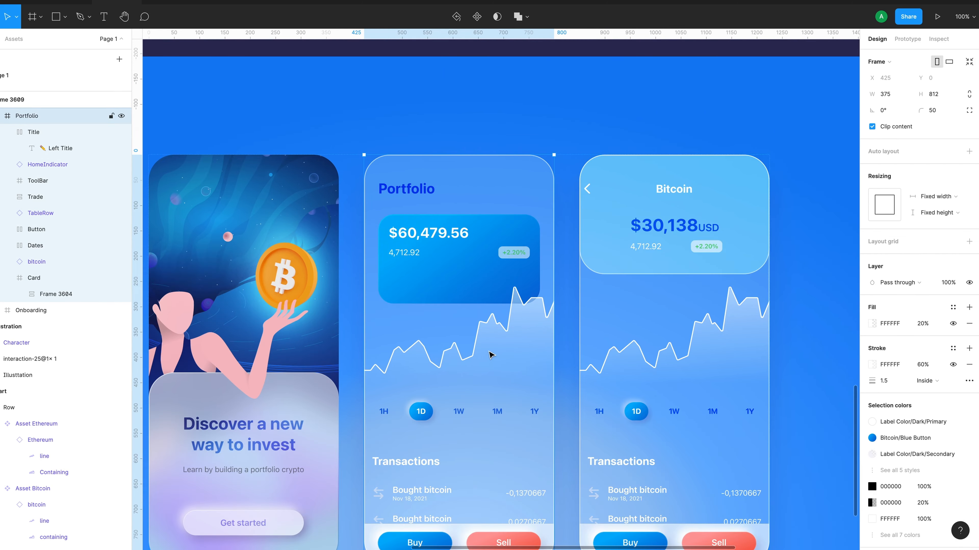
Remove the bitcoin line chart from the Portfolio screen
{"action": "key", "text": "ctrl+z"}
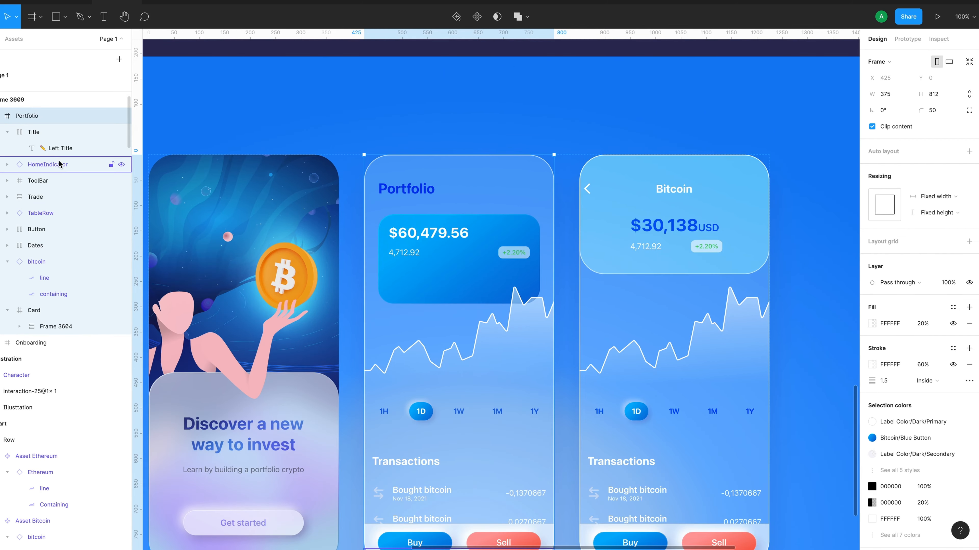
{"action": "key", "text": "ctrl+z"}
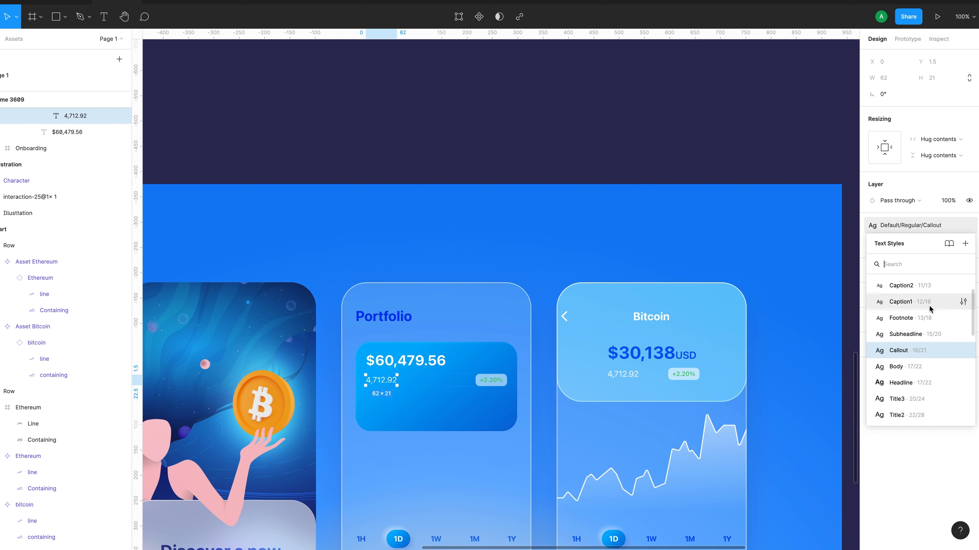
Apply the Default/Regular/Subheadline text style to the Portfolio Card's 4,712.92 text and change its wording to "Your balance"
{"action": "left_click", "coordinate": [924, 336]}
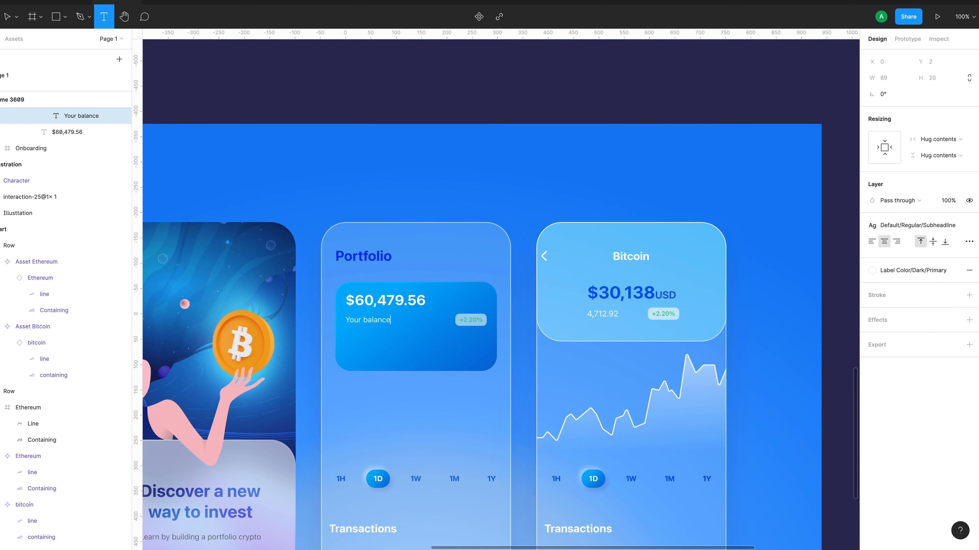
Complete the card label as "Your balance is equavalent" and set the badge text to USD in the Label Color/Dark/Primary style
{"action": "type", "text": "is equavalent"}
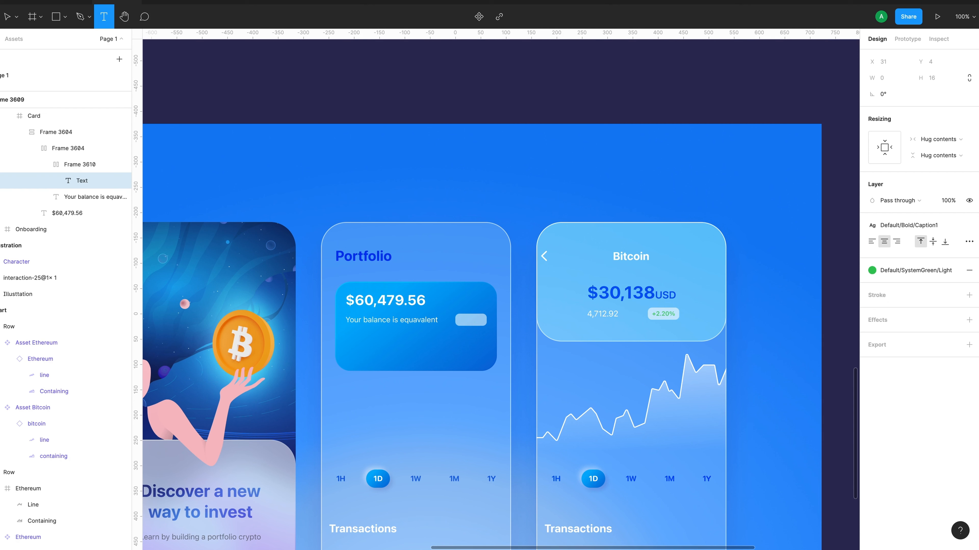
{"action": "type", "text": "USD"}
{"action": "left_click", "coordinate": [872, 270]}
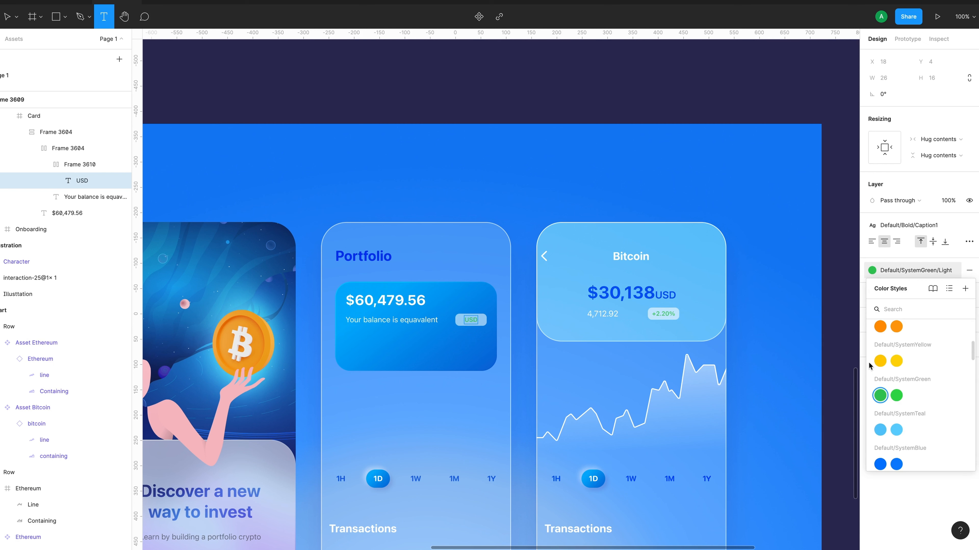
{"action": "scroll", "coordinate": [895, 426], "scroll_direction": "down", "scroll_amount": 8}
{"action": "scroll", "coordinate": [896, 426], "scroll_direction": "down", "scroll_amount": 10}
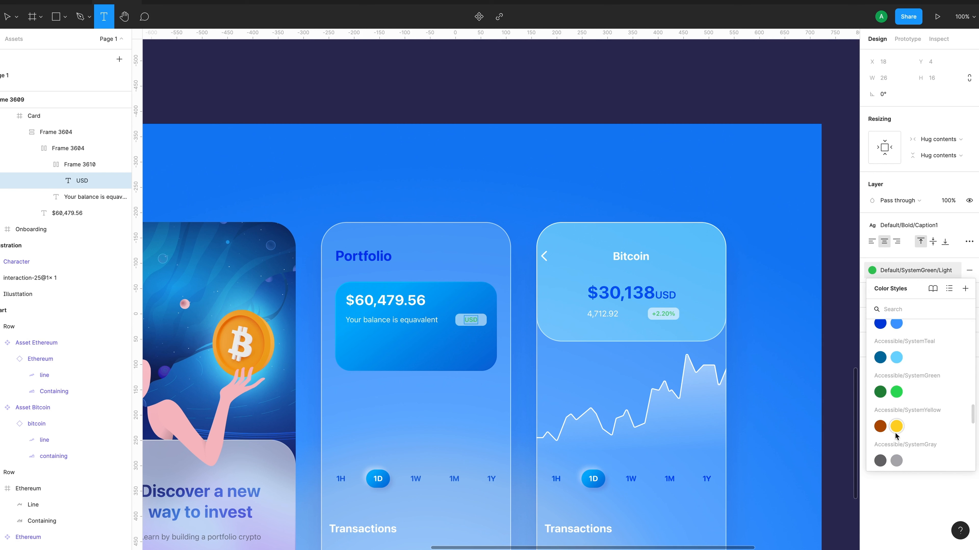
{"action": "left_click", "coordinate": [924, 316]}
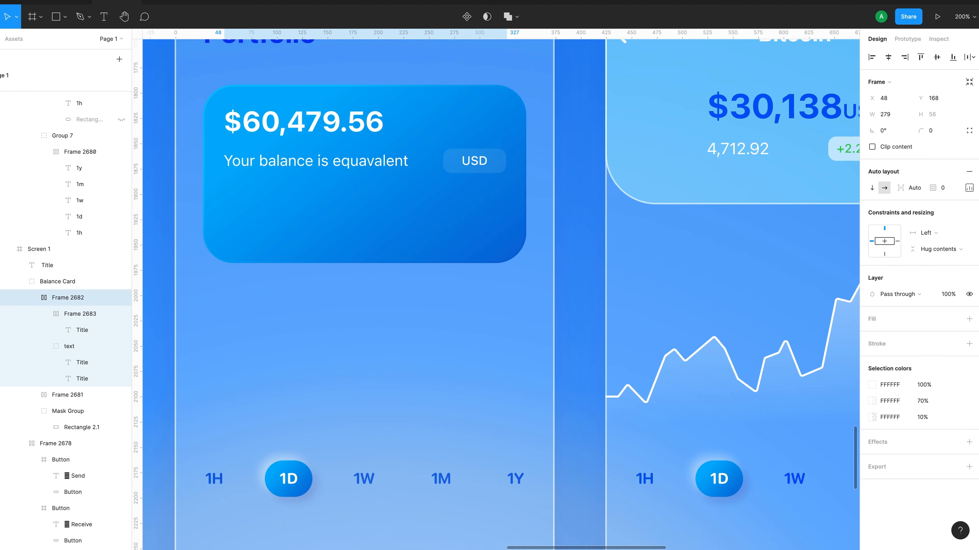
Copy the filled down-pointing triangle from the SF Symbols app and insert it before USD in the balance badge
{"action": "mouse_move", "coordinate": [533, 539]}
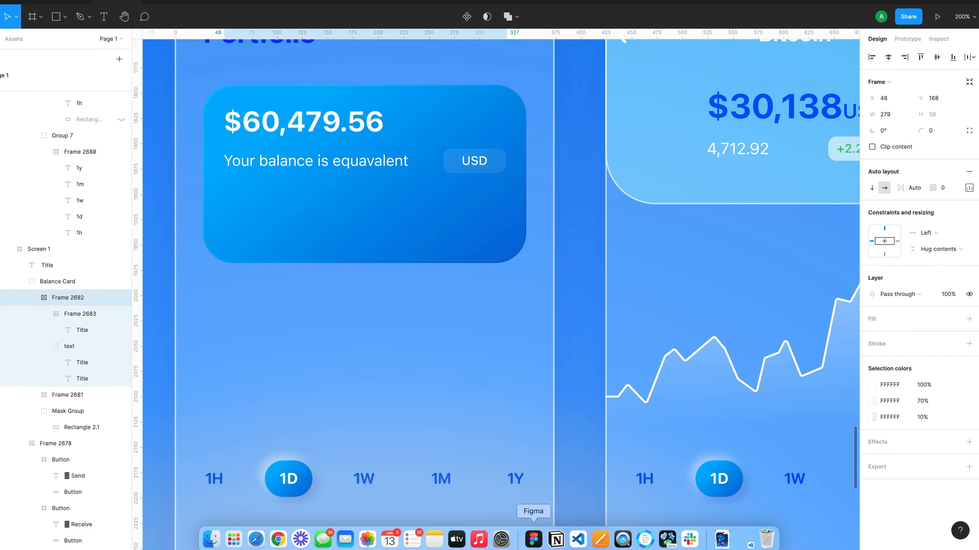
{"action": "left_click", "coordinate": [667, 541]}
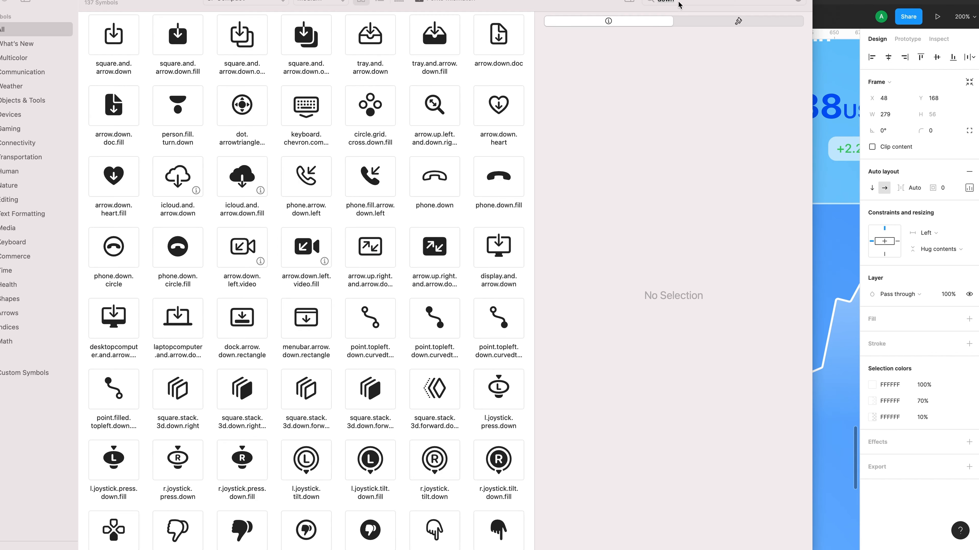
{"action": "scroll", "coordinate": [503, 427], "scroll_direction": "down", "scroll_amount": 15}
{"action": "left_click", "coordinate": [504, 427]}
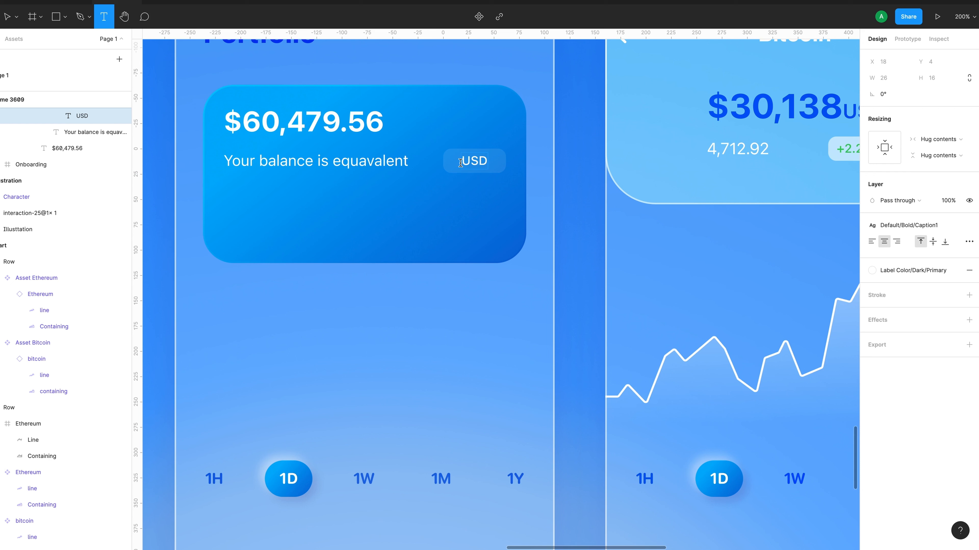
{"action": "type", "text": "▼"}
Apply the Default/Bold/Caption2 style to the triangle before USD, detach the style and set the font size to 8
{"action": "left_click", "coordinate": [461, 161]}
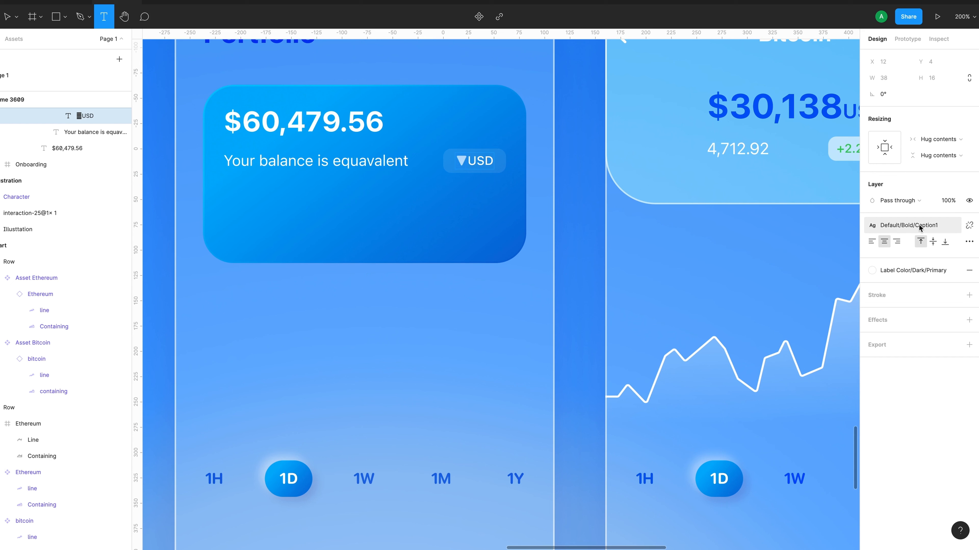
{"action": "left_click", "coordinate": [932, 231]}
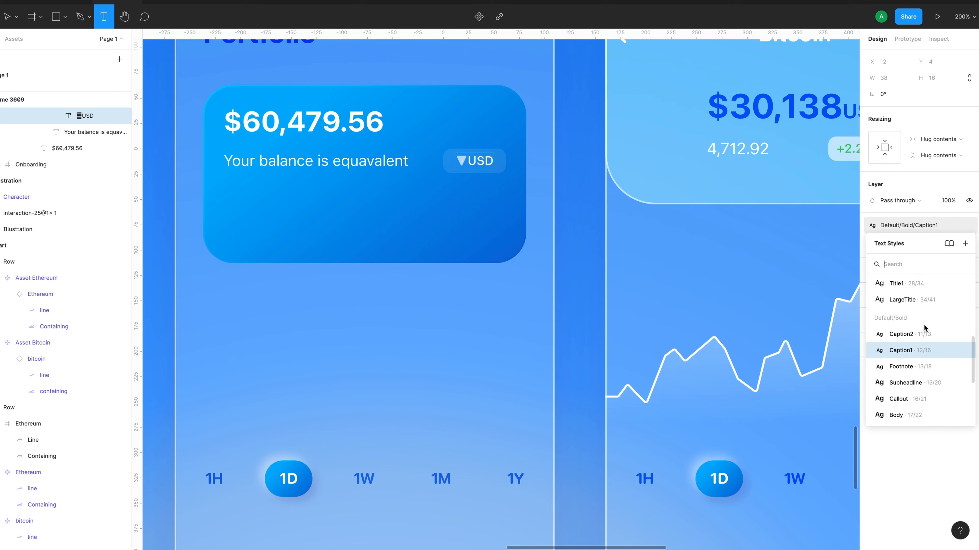
{"action": "left_click", "coordinate": [921, 334]}
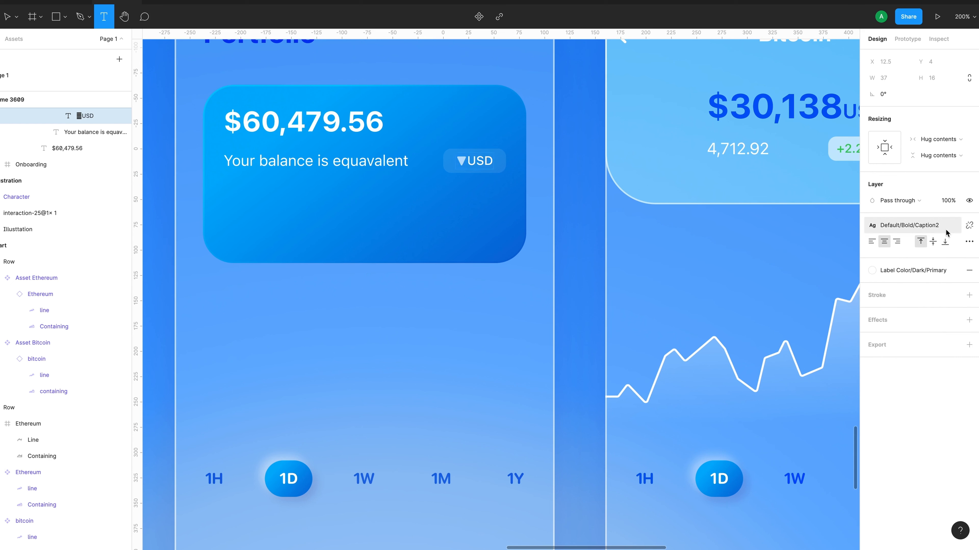
{"action": "left_click", "coordinate": [972, 226]}
{"action": "left_click", "coordinate": [931, 257]}
{"action": "type", "text": "8"}
{"action": "left_click", "coordinate": [467, 161]}
Set the USD badge frame to packed auto layout with hug-contents width and 0 spacing between items
{"action": "scroll", "coordinate": [467, 161], "scroll_direction": "up", "scroll_amount": 1}
{"action": "scroll", "coordinate": [84, 166], "scroll_direction": "up", "scroll_amount": 2}
{"action": "left_click", "coordinate": [84, 166]}
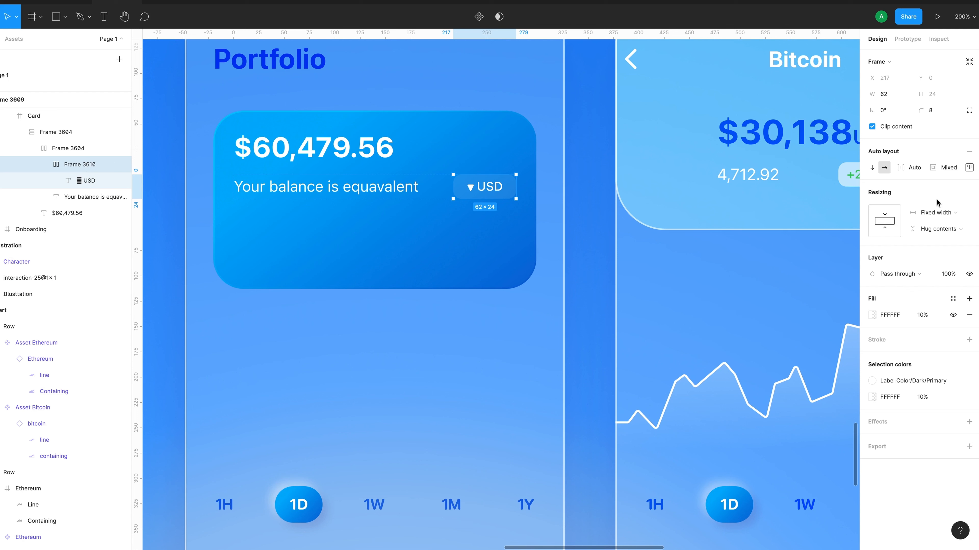
{"action": "left_click", "coordinate": [969, 168]}
{"action": "left_click", "coordinate": [939, 213]}
{"action": "left_click", "coordinate": [951, 227]}
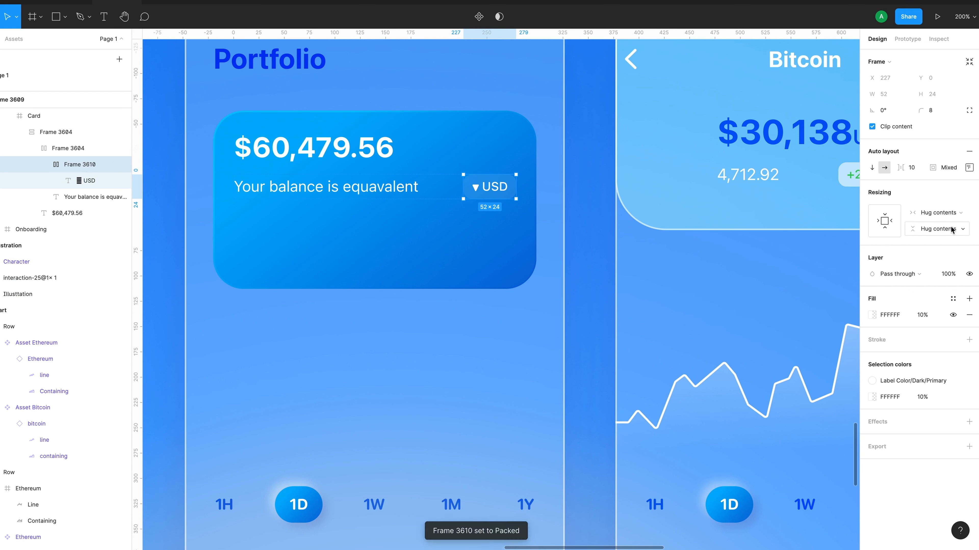
{"action": "type", "text": "0"}
{"action": "key", "text": "Return"}
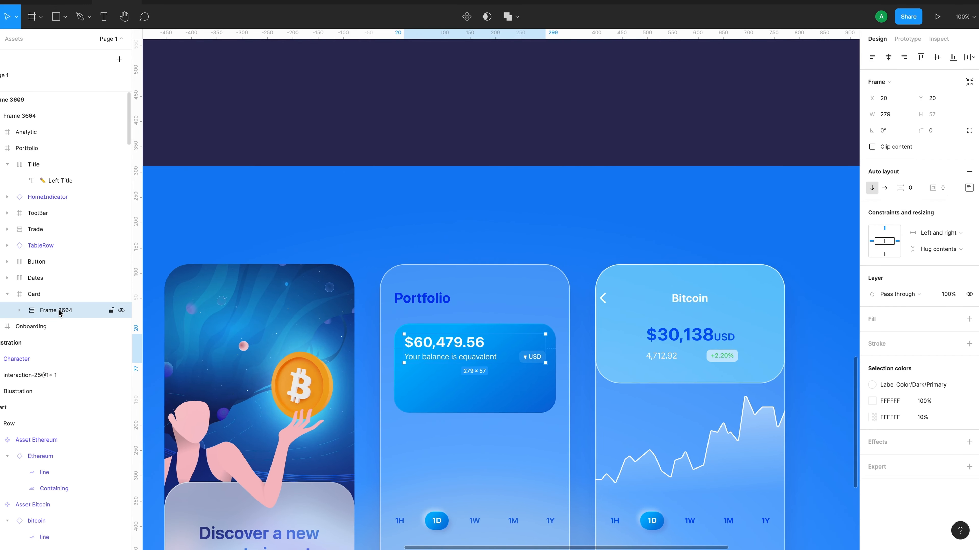
Rename the balance text frame inside Card as Balance and duplicate it
{"action": "double_click", "coordinate": [58, 309]}
{"action": "type", "text": "Balance"}
{"action": "key", "text": "Return"}
{"action": "key", "text": "ctrl+d"}
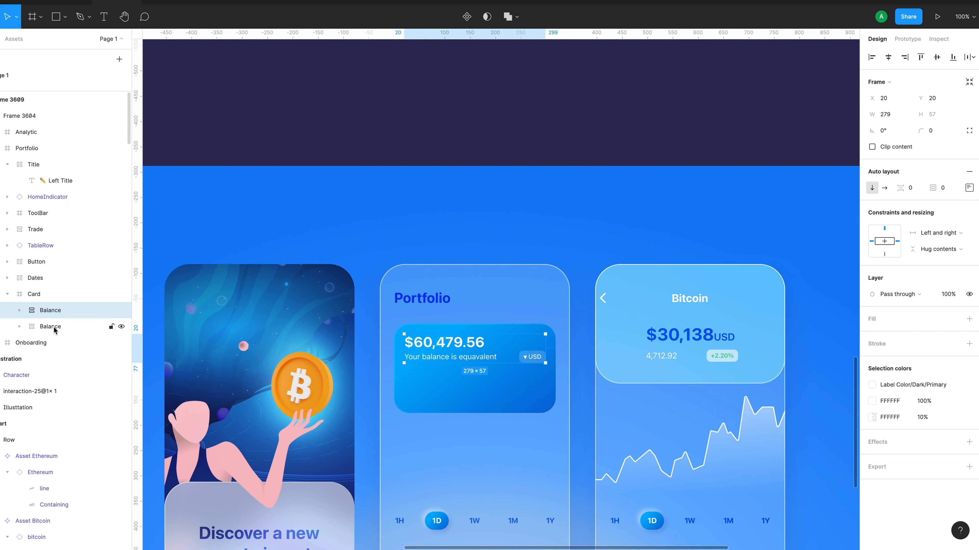
Wrap both Balance frames in a vertical auto layout and set the spacing between items to 20
{"action": "left_click", "coordinate": [54, 326], "text": "shift"}
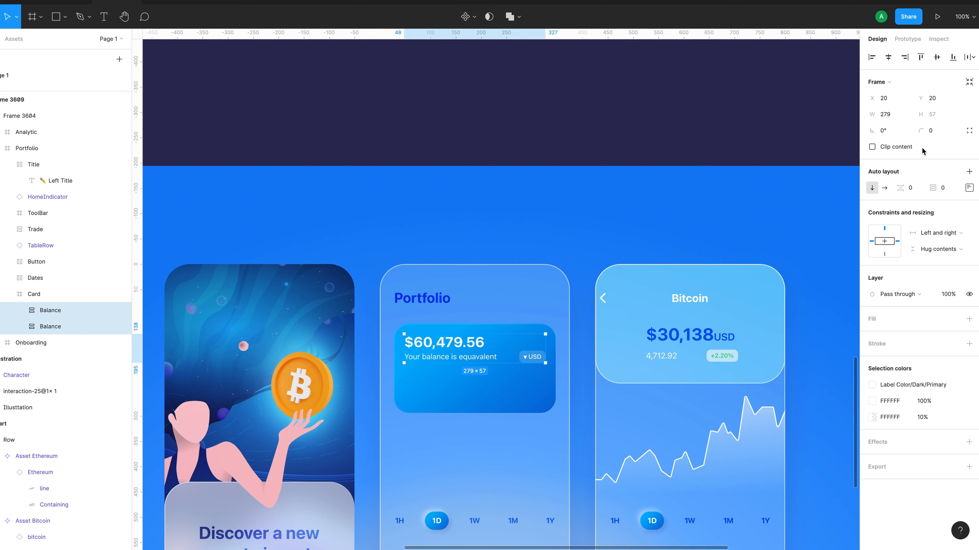
{"action": "left_click", "coordinate": [969, 172]}
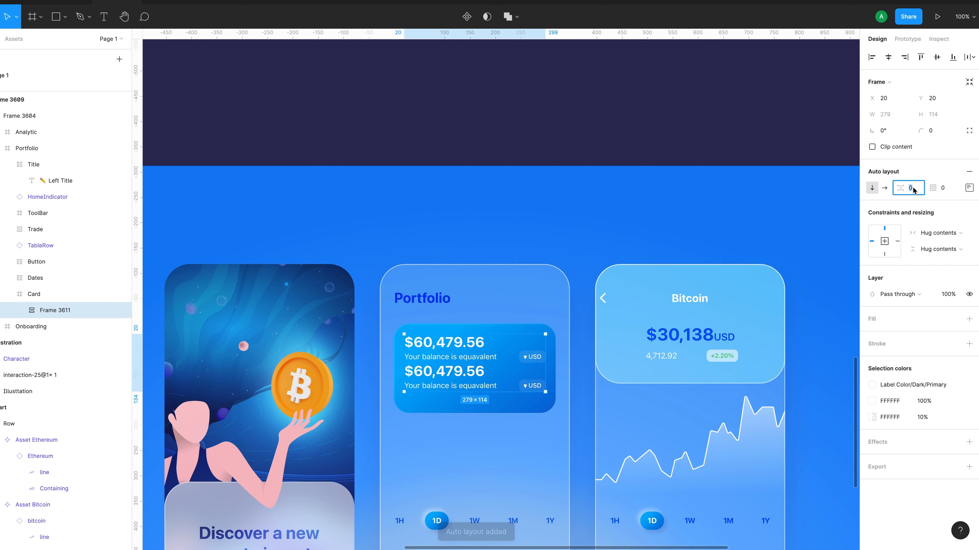
{"action": "type", "text": "10"}
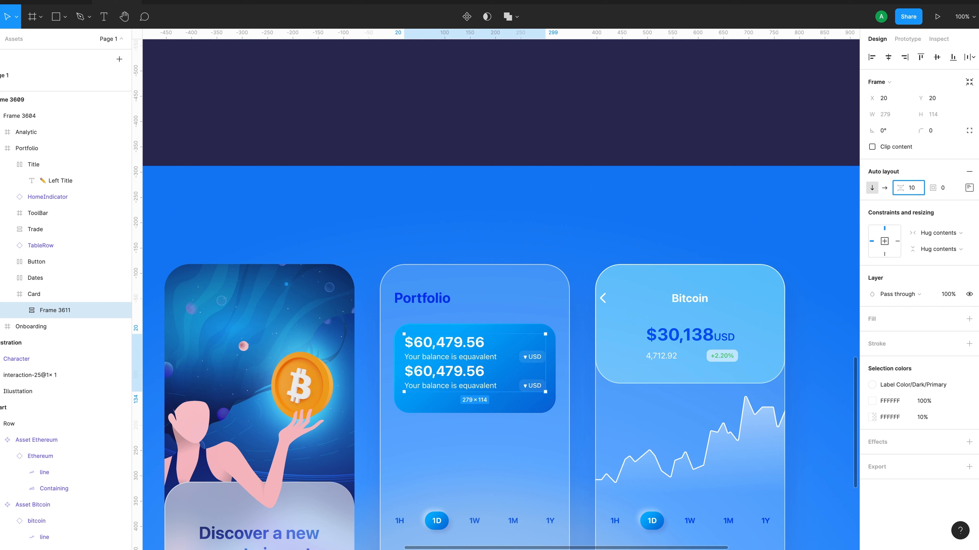
{"action": "key", "text": "Return"}
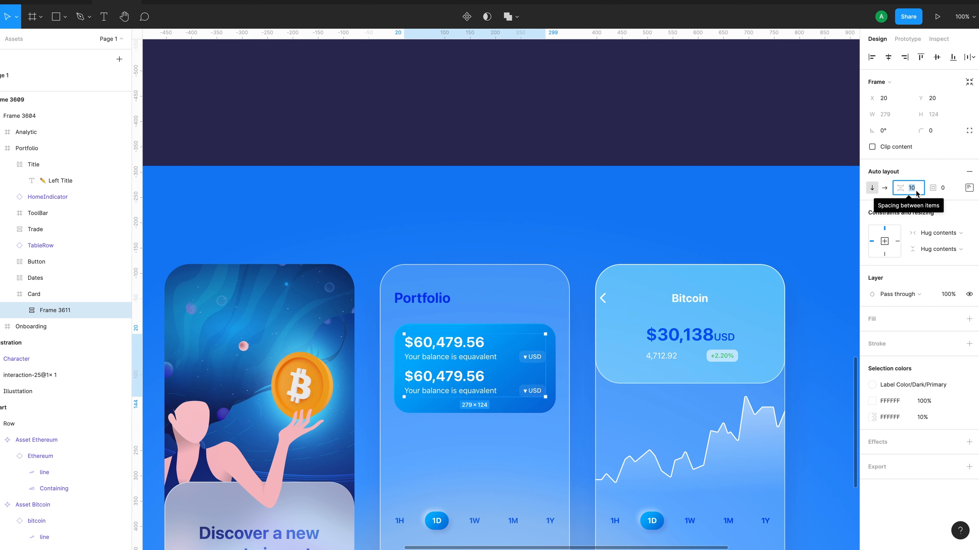
{"action": "type", "text": "20"}
Rename the lower Balance frame as Profit and change its amount to $10,349.26
{"action": "double_click", "coordinate": [63, 326]}
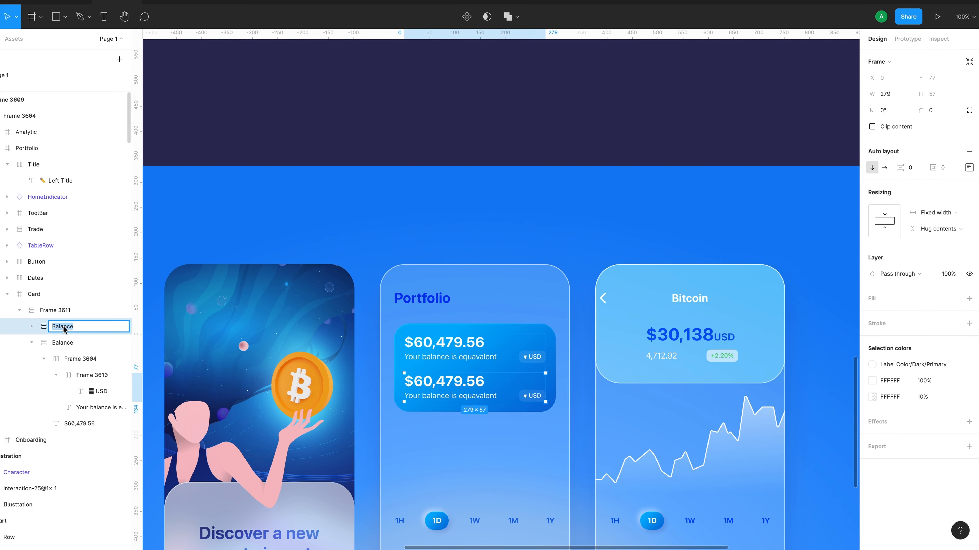
{"action": "type", "text": "Profit"}
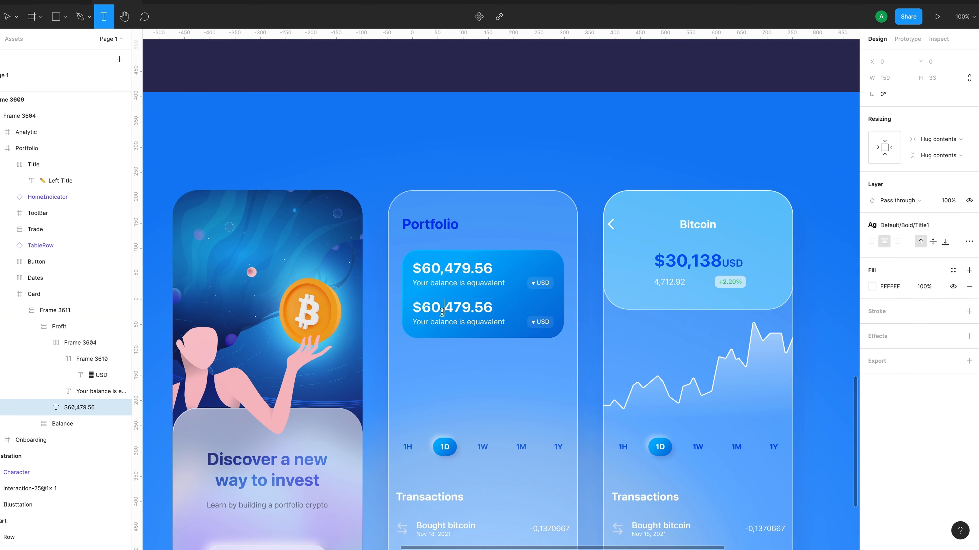
{"action": "key", "text": "Left"}
{"action": "key", "text": "BackSpace"}
{"action": "type", "text": "1"}
{"action": "key", "text": "Right"}
{"action": "key", "text": "Right"}
{"action": "key", "text": "Right"}
{"action": "key", "text": "Right"}
{"action": "key", "text": "BackSpace"}
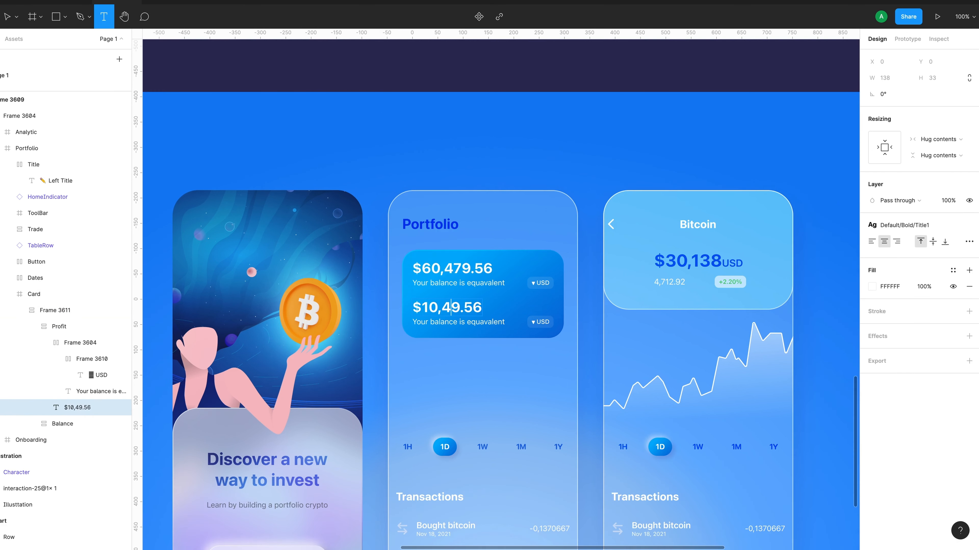
{"action": "key", "text": "BackSpace"}
{"action": "type", "text": "34"}
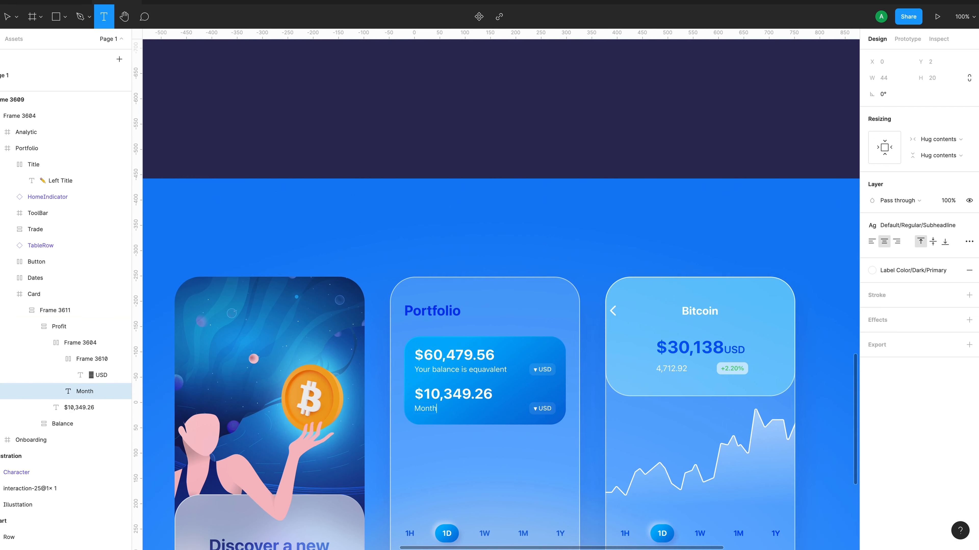
Change the Profit row's label to "Monthly profit" and its badge text to "+ 20%"
{"action": "type", "text": "ly profit"}
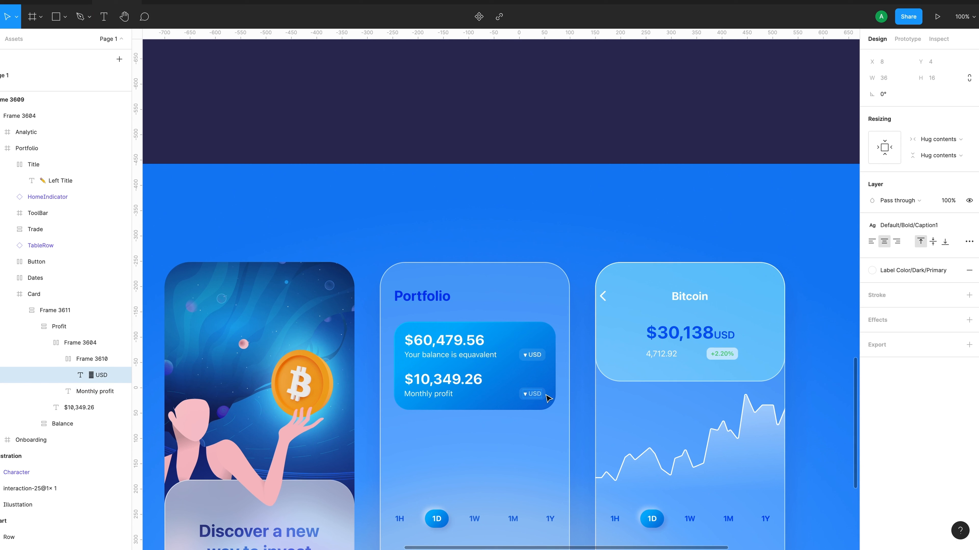
{"action": "key", "text": "Return"}
{"action": "type", "text": "20"}
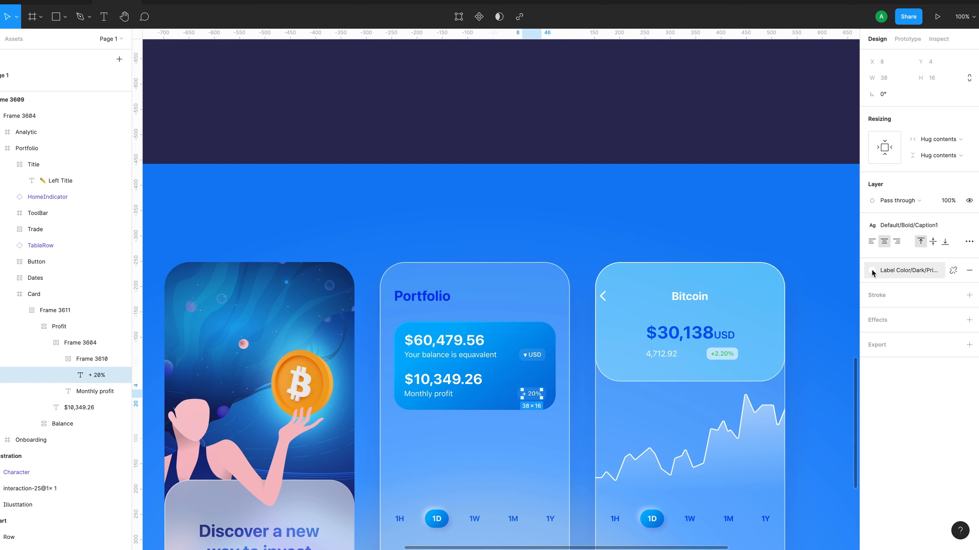
Apply a green color style to the "+ 20%" badge text
{"action": "left_click", "coordinate": [871, 271]}
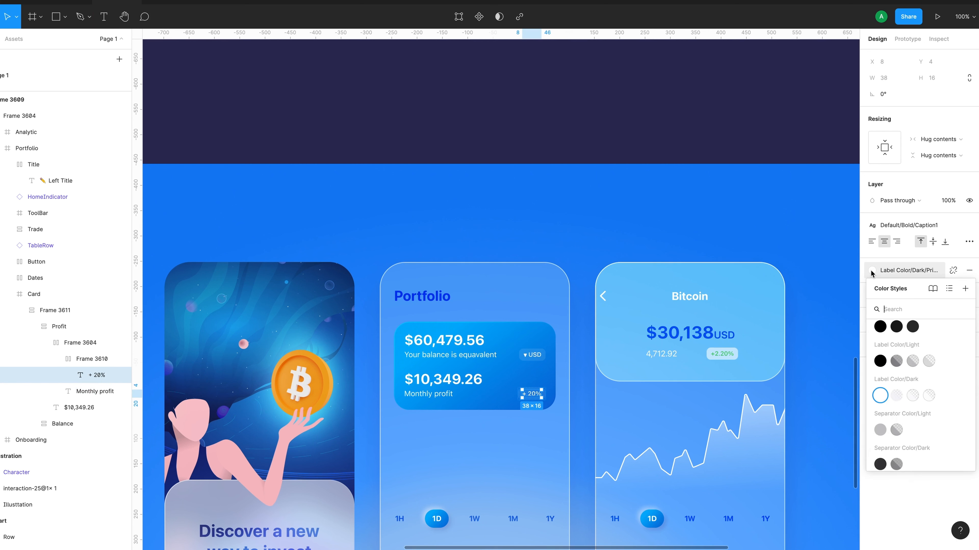
{"action": "scroll", "coordinate": [920, 385], "scroll_direction": "down", "scroll_amount": 5}
{"action": "left_click", "coordinate": [880, 395]}
{"action": "left_click", "coordinate": [872, 271]}
{"action": "scroll", "coordinate": [922, 393], "scroll_direction": "up", "scroll_amount": 5}
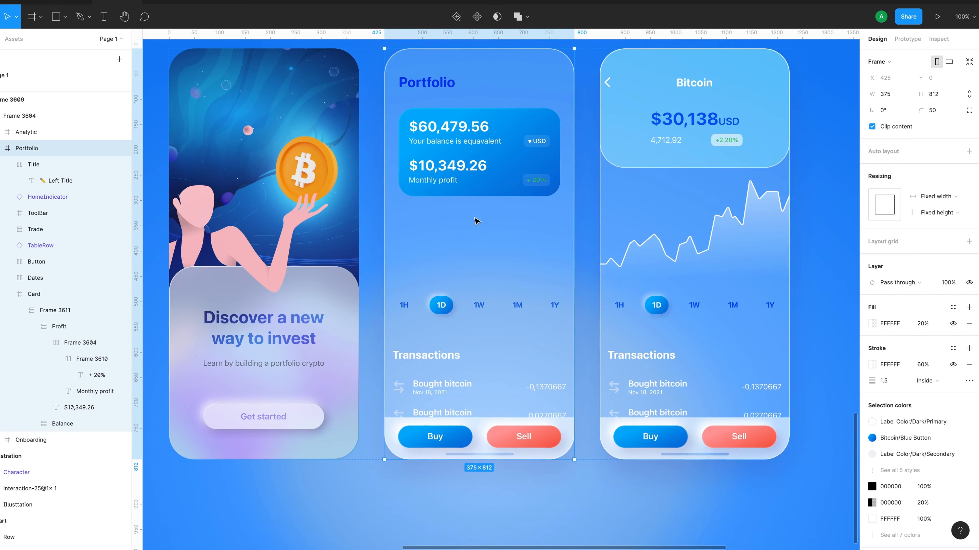
Change the label of the new button below the Portfolio card to "Receive"
{"action": "scroll", "coordinate": [476, 220], "scroll_direction": "up", "scroll_amount": 3}
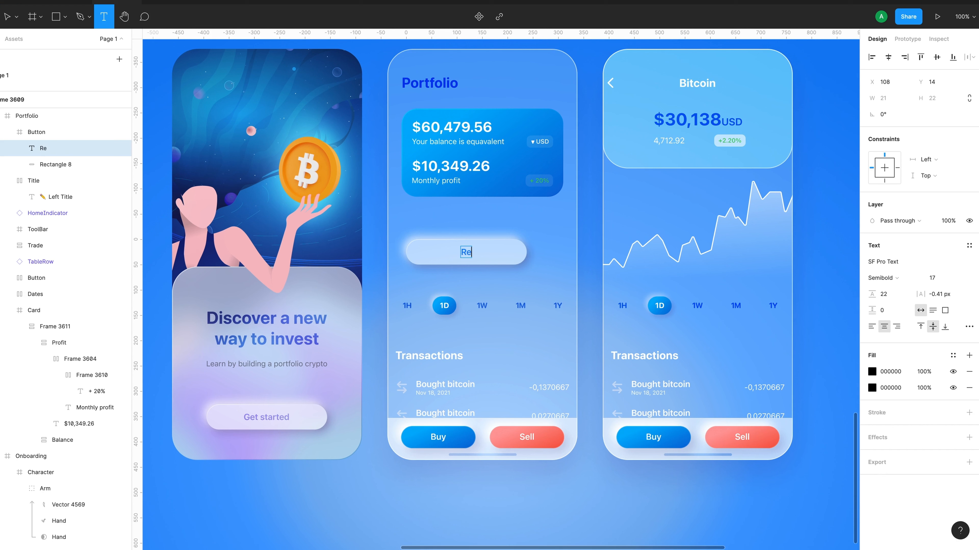
{"action": "type", "text": "Receive"}
{"action": "key", "text": "Escape"}
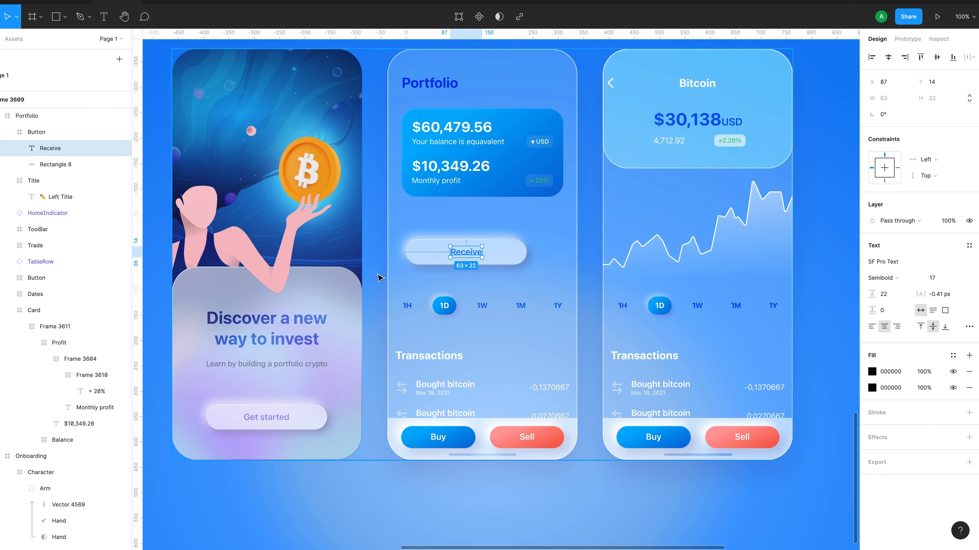
Hide Rectangle 8 in the Receive button and give the Button frame the rectangle's fill, stroke and shadows
{"action": "left_click", "coordinate": [63, 197]}
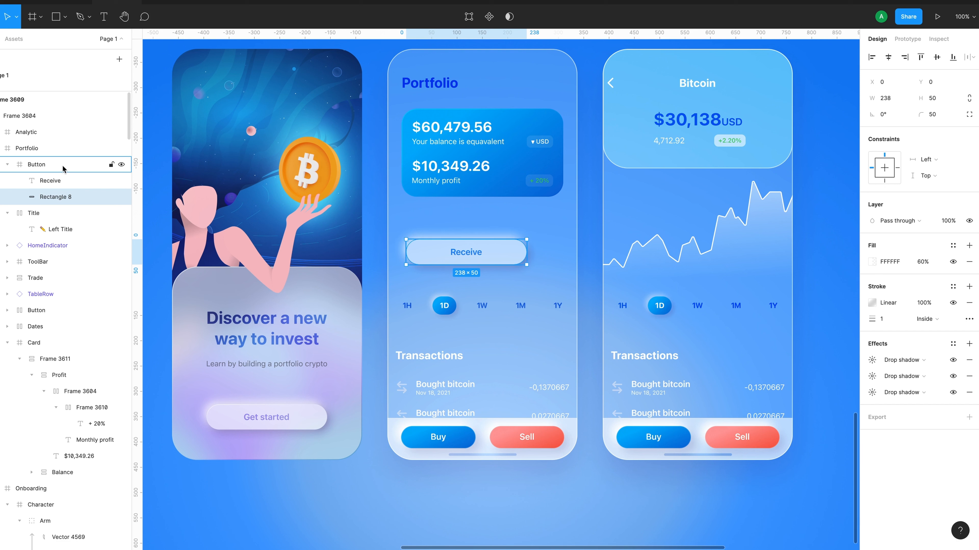
{"action": "left_click", "coordinate": [76, 182]}
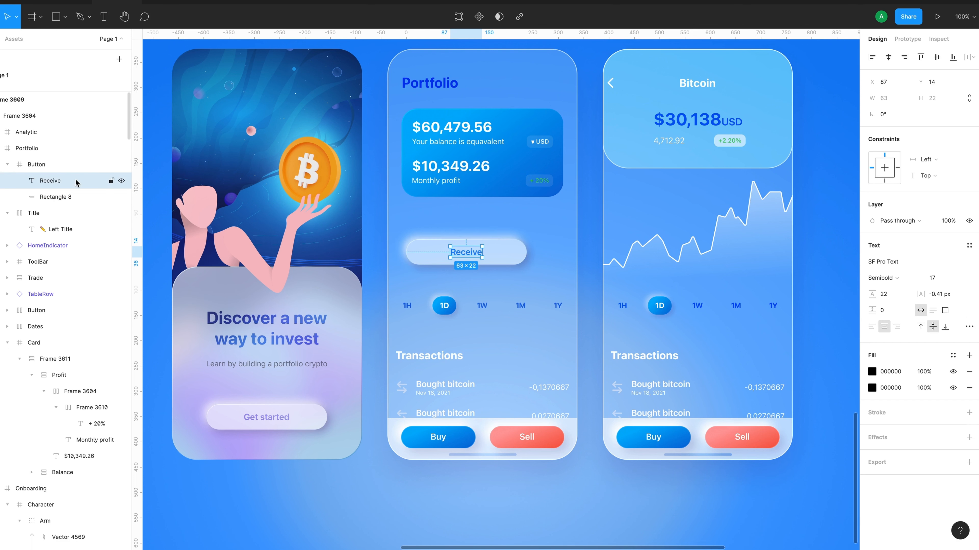
{"action": "left_click", "coordinate": [76, 198]}
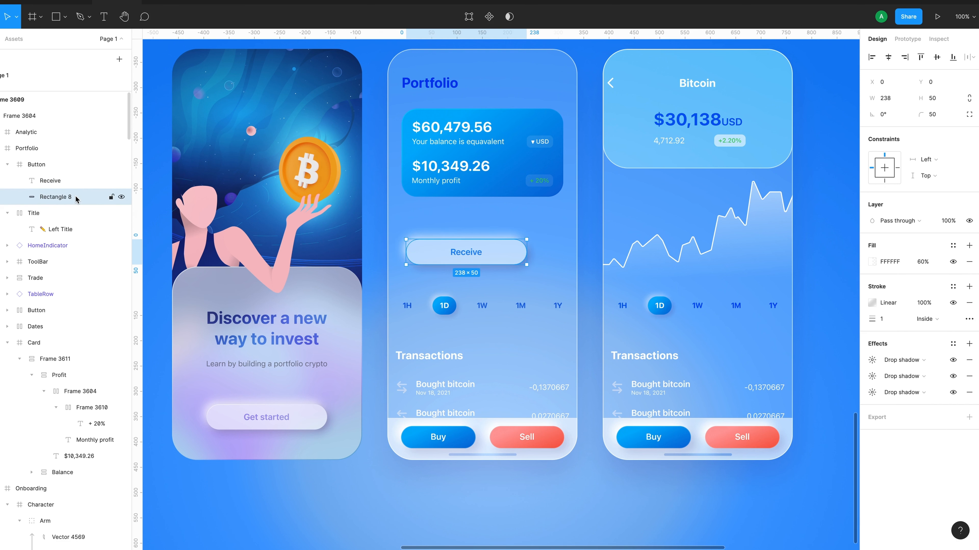
{"action": "left_click", "coordinate": [122, 198]}
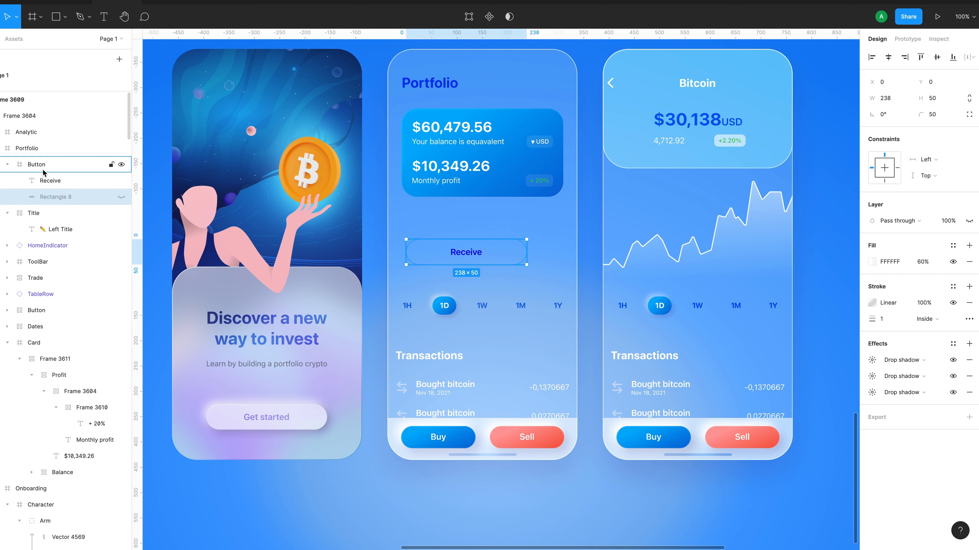
{"action": "left_click", "coordinate": [55, 165]}
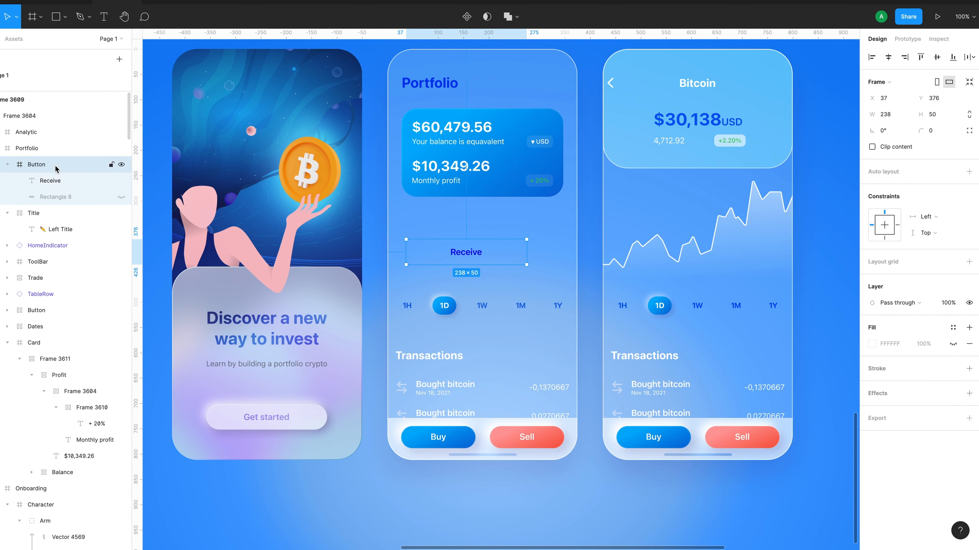
Set the Receive text's horizontal and vertical constraints to Center
{"action": "left_click", "coordinate": [58, 180]}
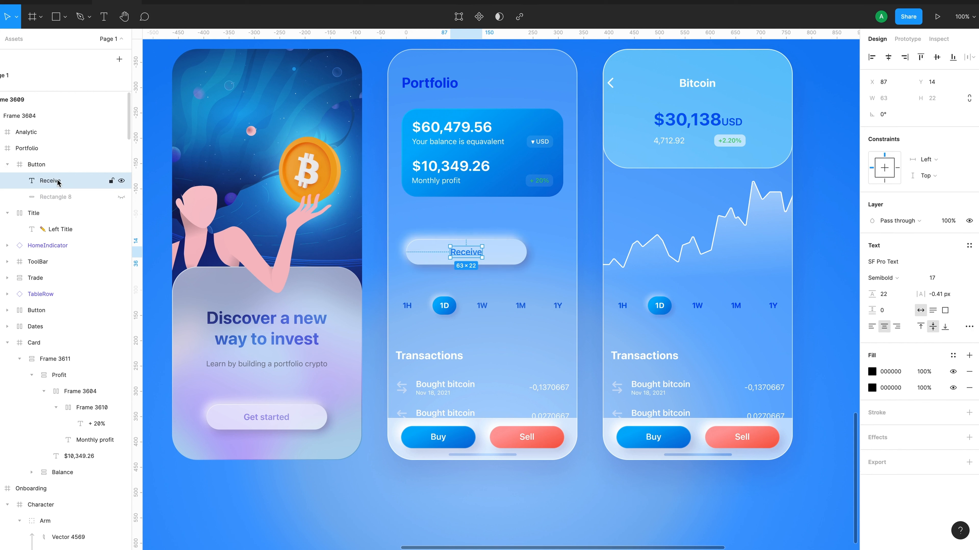
{"action": "left_click", "coordinate": [888, 170]}
{"action": "left_click", "coordinate": [889, 171]}
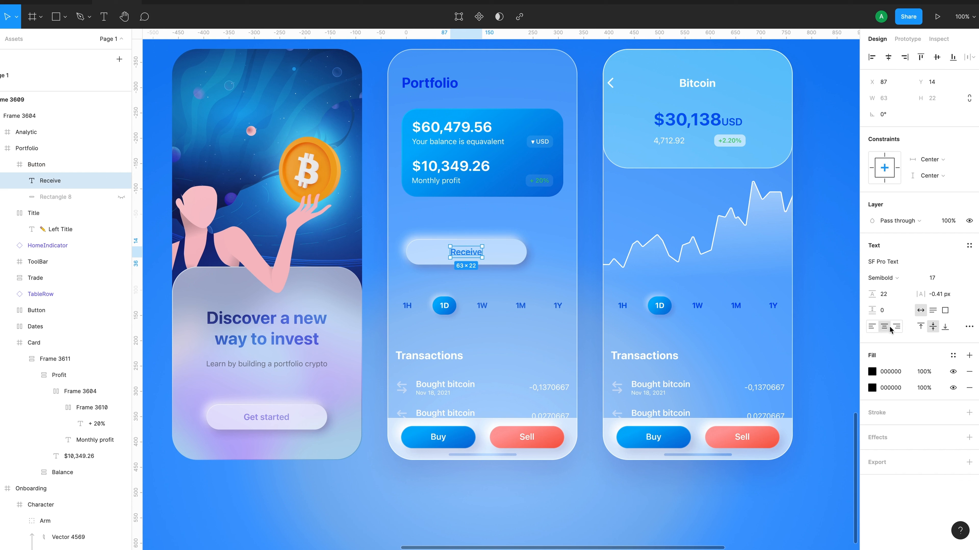
Delete the hidden Rectangle 8 from the Receive button frame
{"action": "left_click", "coordinate": [70, 166]}
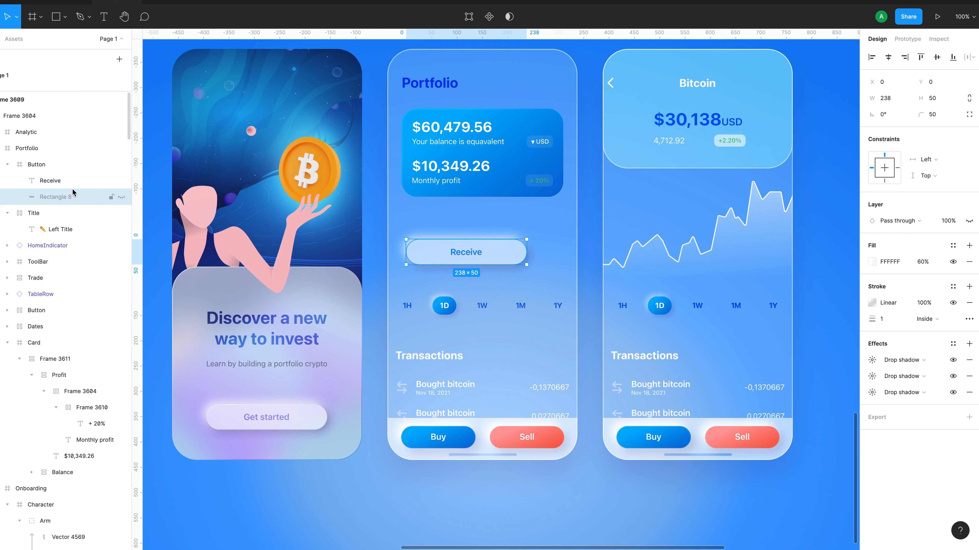
{"action": "left_click", "coordinate": [71, 181]}
{"action": "left_click", "coordinate": [72, 197]}
{"action": "key", "text": "Delete"}
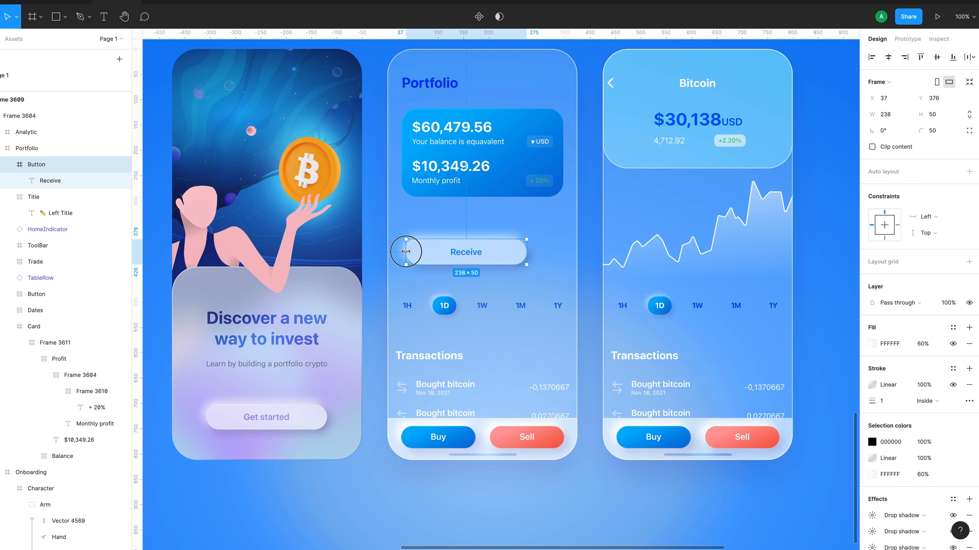
Narrow the Receive button frame and set its width to 148
{"action": "left_click_drag", "start_coordinate": [405, 251], "coordinate": [450, 251]}
{"action": "left_click", "coordinate": [894, 116]}
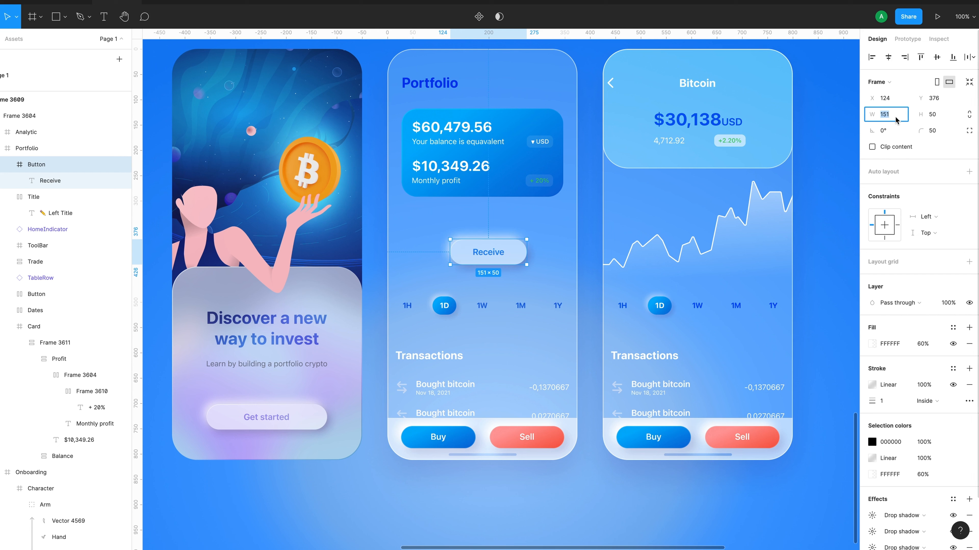
{"action": "type", "text": "148"}
{"action": "key", "text": "Return"}
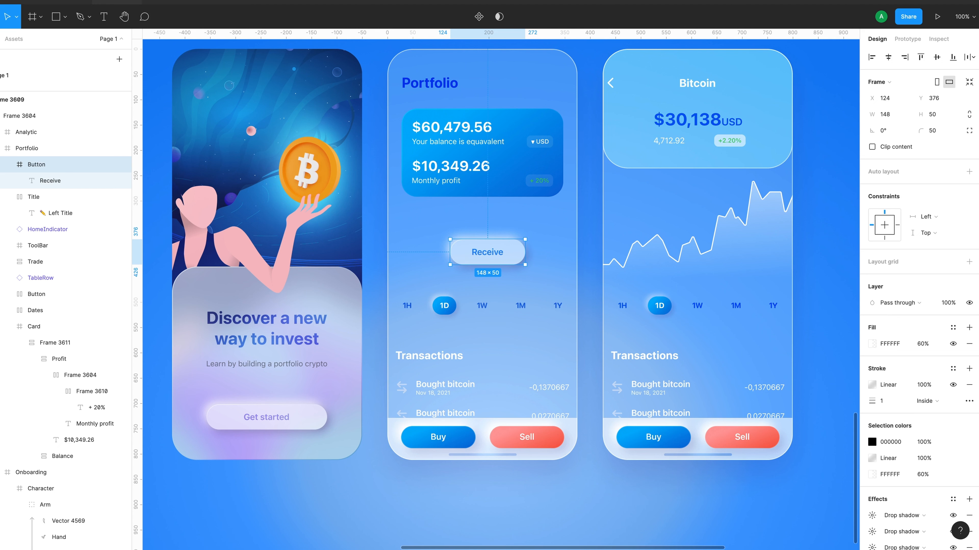
Switch to SF Symbols, search for "arrow", copy the arrow.up symbol and insert it before the Receive label in Figma
{"action": "mouse_move", "coordinate": [600, 549]}
{"action": "left_click", "coordinate": [663, 541]}
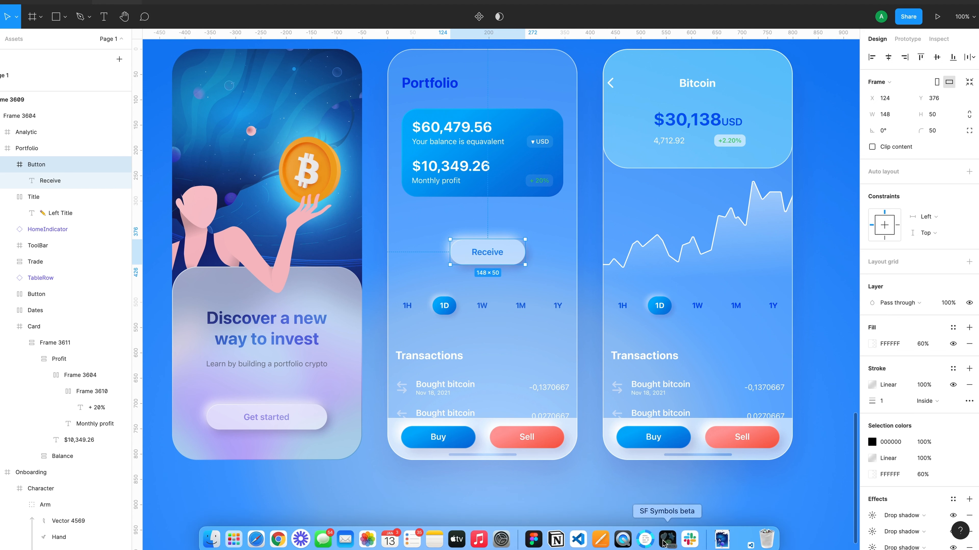
{"action": "double_click", "coordinate": [665, 1]}
{"action": "type", "text": "arrow"}
{"action": "scroll", "coordinate": [270, 309], "scroll_direction": "down", "scroll_amount": 10}
{"action": "left_click", "coordinate": [178, 369]}
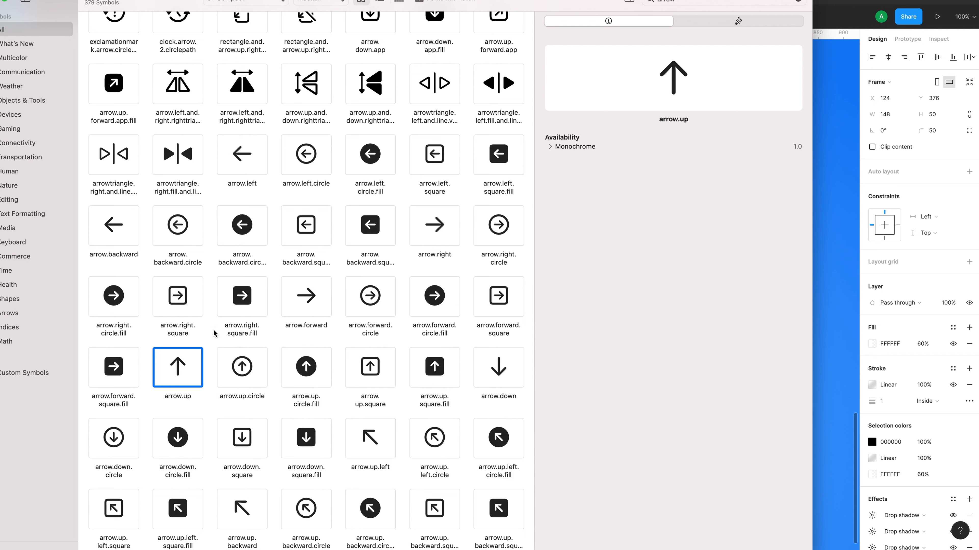
{"action": "key", "text": "super+Tab"}
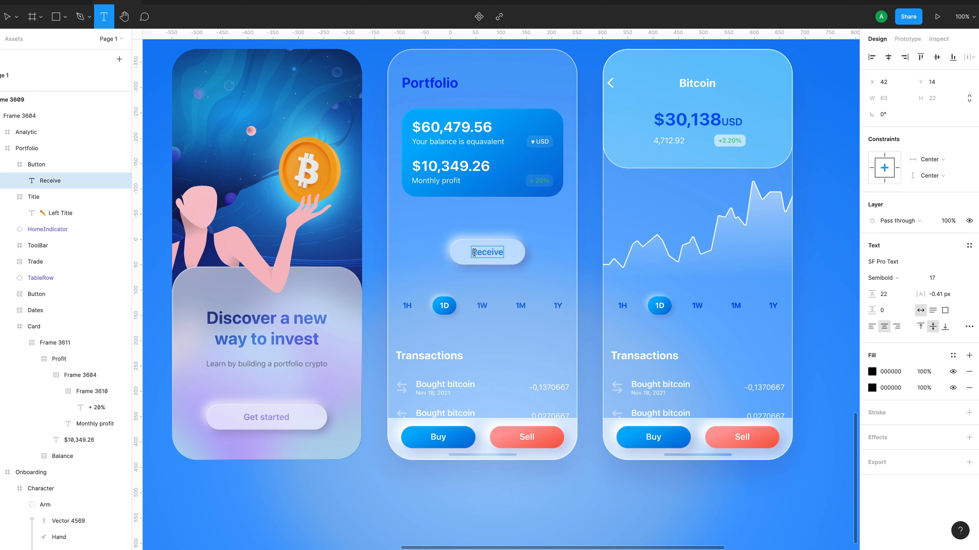
{"action": "type", "text": "↑"}
Duplicate the Receive button and arrange both in a horizontal auto layout with 30 spacing, centred horizontally on the Portfolio screen
{"action": "left_click", "coordinate": [39, 166]}
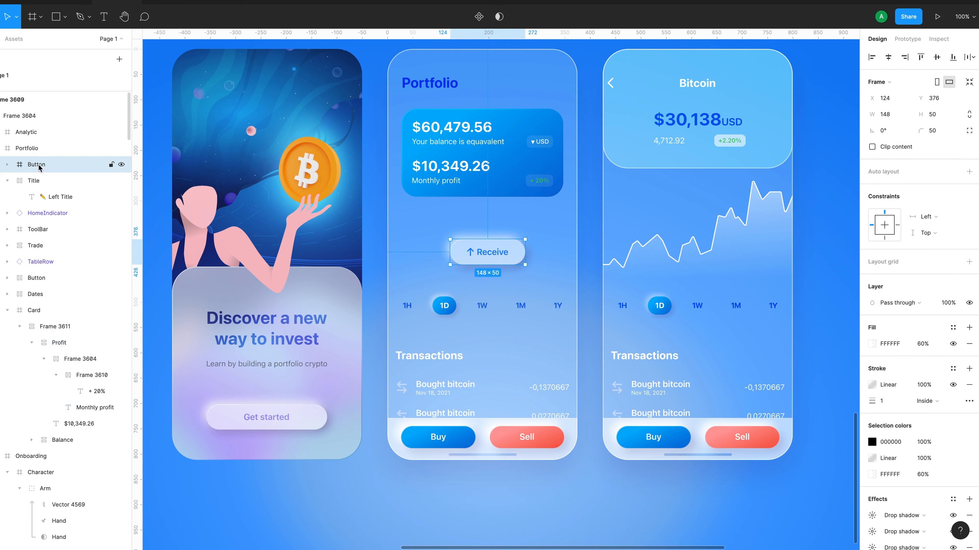
{"action": "key", "text": "super+d"}
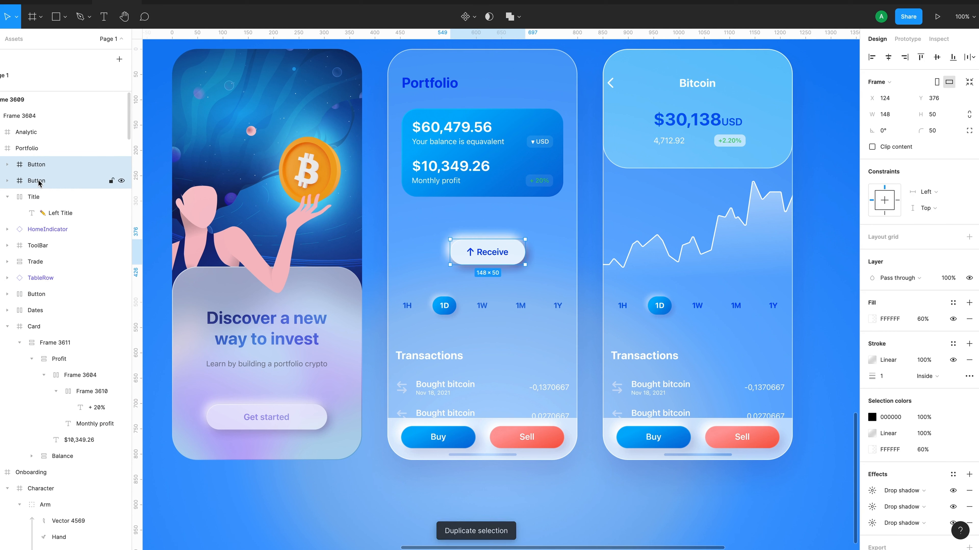
{"action": "key", "text": "shift+a"}
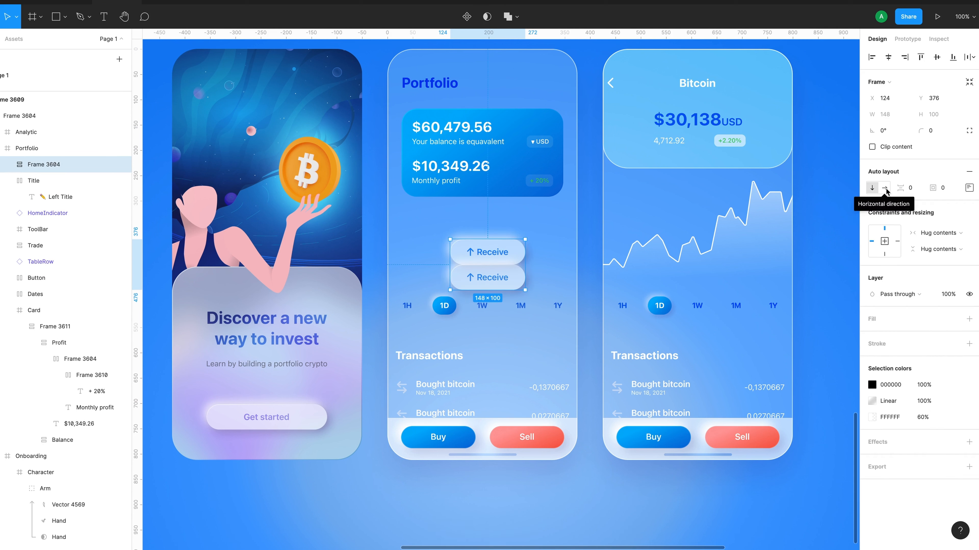
{"action": "left_click", "coordinate": [885, 188]}
{"action": "left_click", "coordinate": [915, 188]}
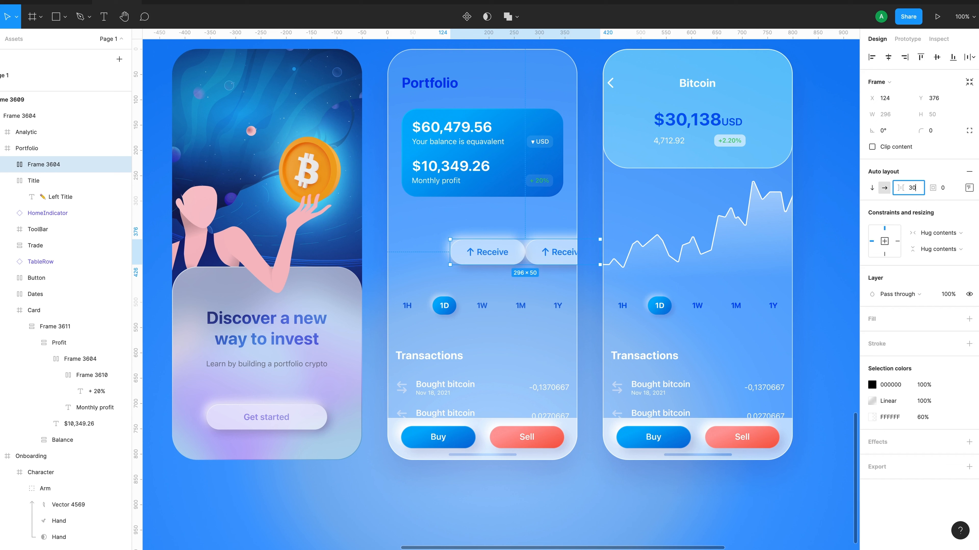
{"action": "left_click", "coordinate": [888, 57]}
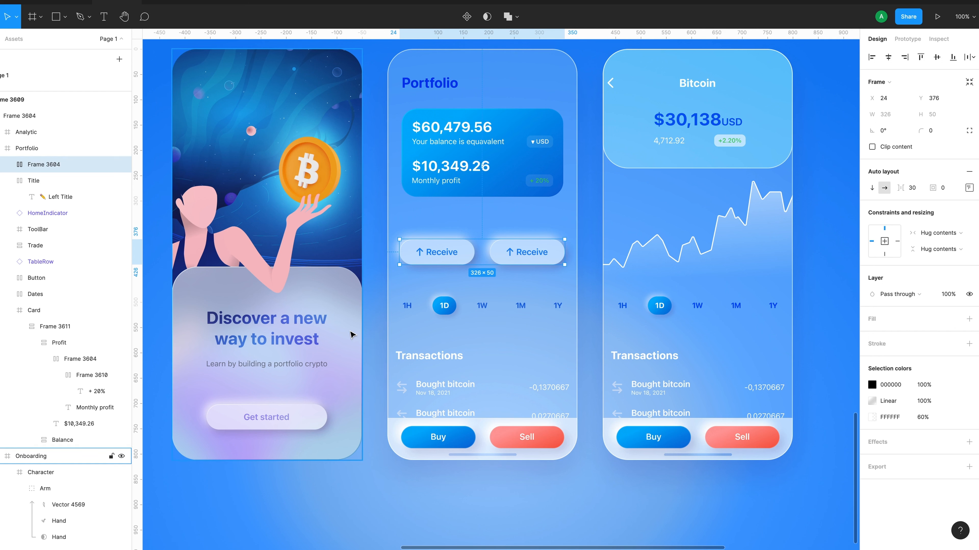
Replace the second button's arrow with the arrow.down symbol from SF Symbols and its label with "Send"
{"action": "key", "text": "super+Tab"}
{"action": "left_click", "coordinate": [498, 375]}
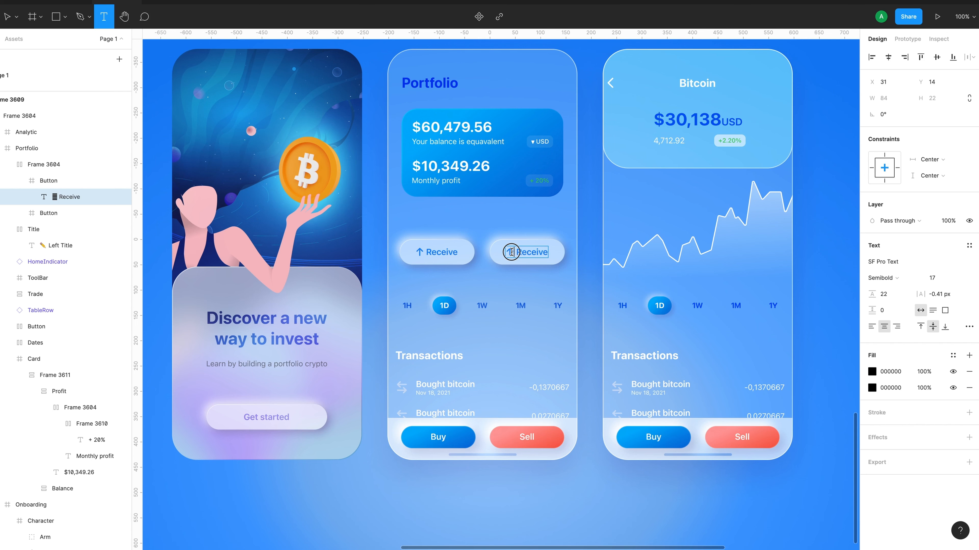
{"action": "left_click_drag", "start_coordinate": [513, 252], "coordinate": [506, 253]}
{"action": "type", "text": "↓"}
{"action": "scroll", "coordinate": [513, 386], "scroll_direction": "up", "scroll_amount": 5}
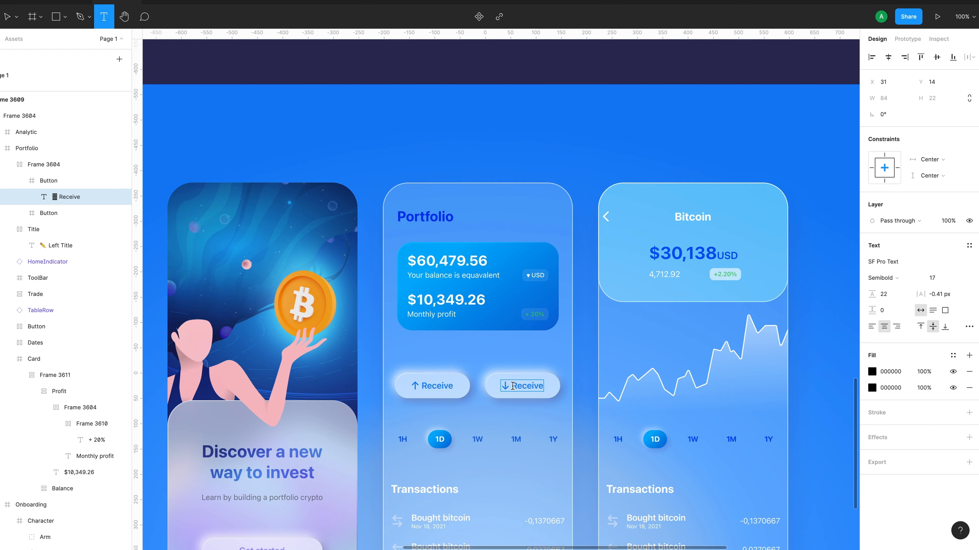
{"action": "double_click", "coordinate": [532, 385]}
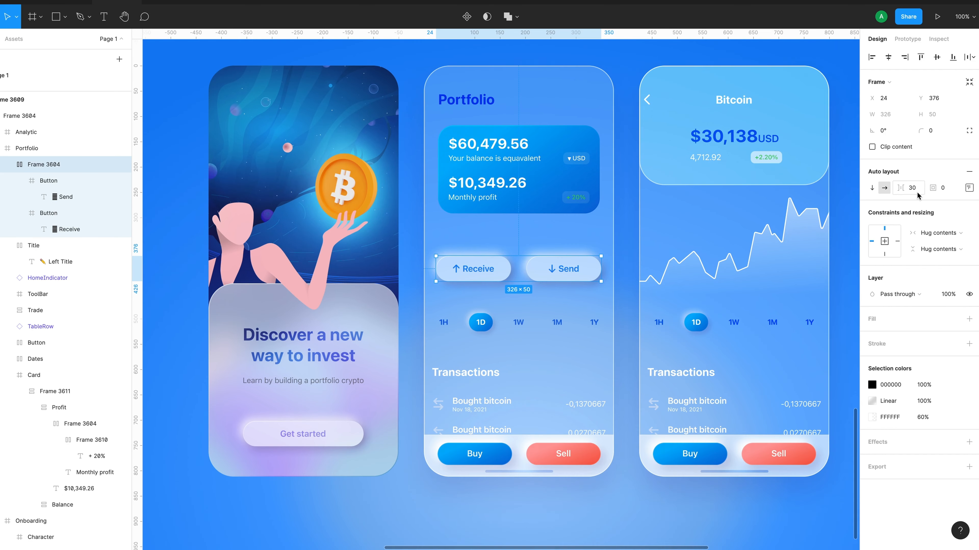
Set the auto layout spacing between the Receive and Send buttons to 23
{"action": "left_click", "coordinate": [916, 194]}
{"action": "type", "text": "23"}
{"action": "key", "text": "Return"}
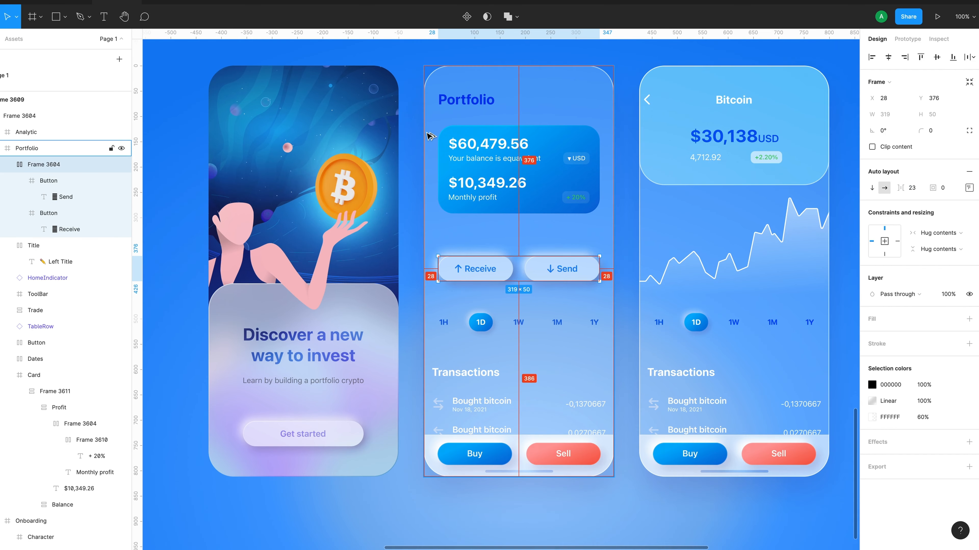
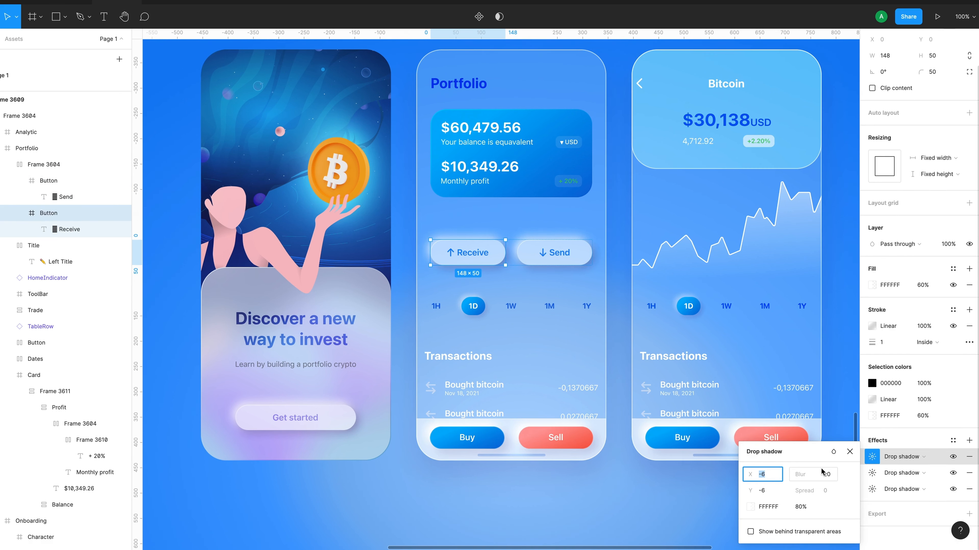
Set the blur of the Receive button's white and purple drop shadows to 10
{"action": "left_click", "coordinate": [828, 479]}
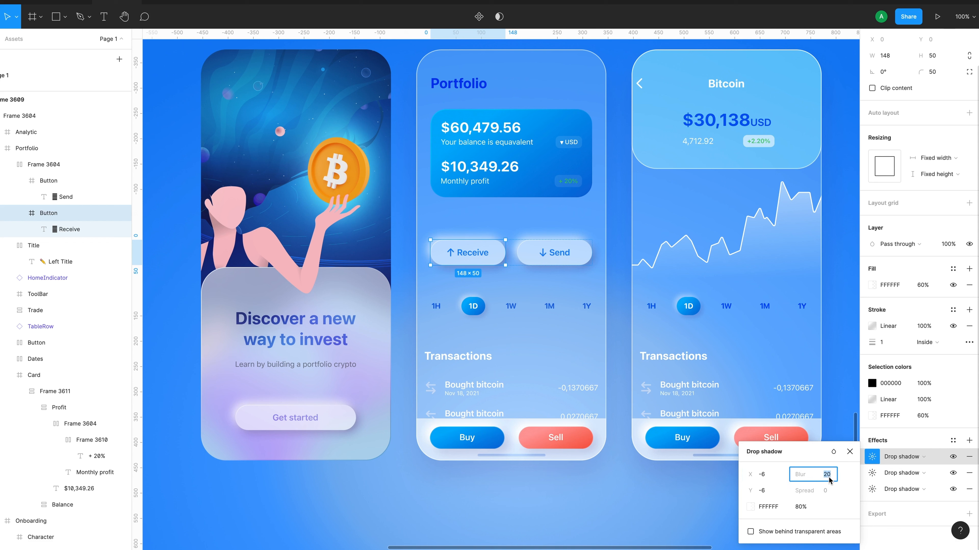
{"action": "type", "text": "10"}
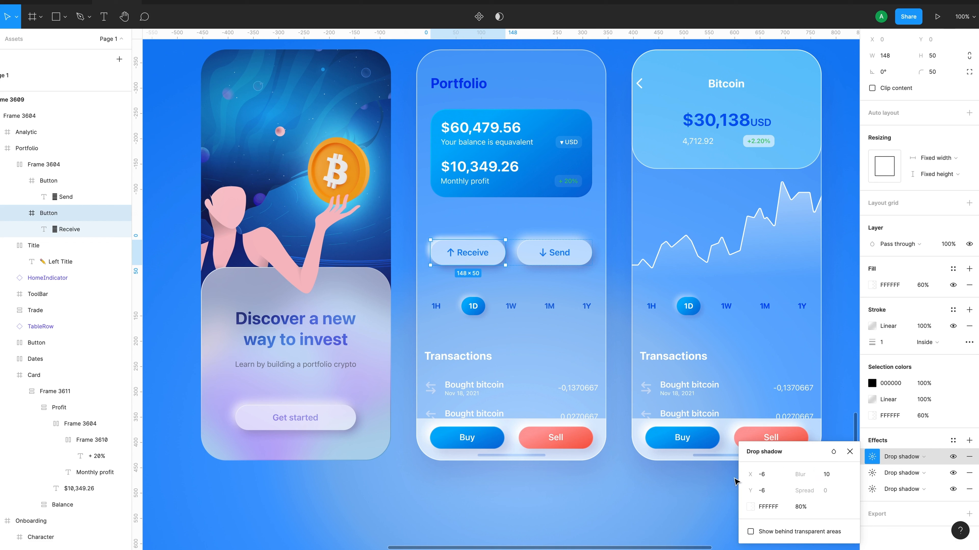
{"action": "left_click", "coordinate": [768, 477]}
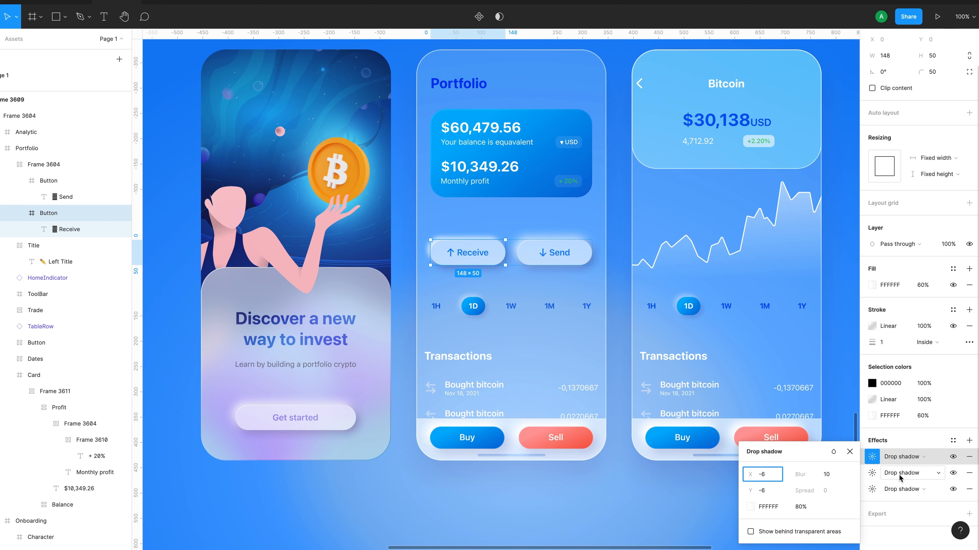
{"action": "left_click", "coordinate": [872, 489]}
{"action": "left_click", "coordinate": [835, 475]}
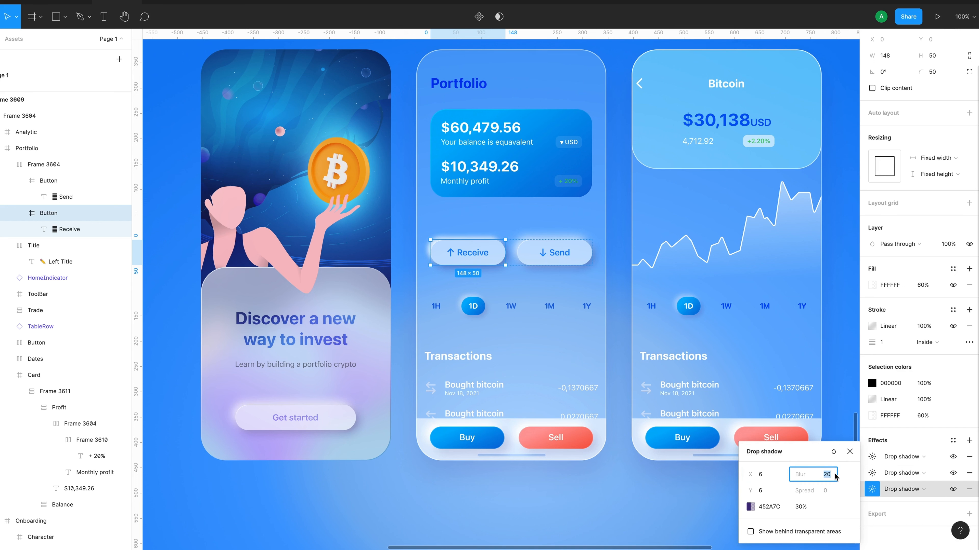
{"action": "type", "text": "10"}
Delete the date range selector and the transactions section from the Portfolio screen
{"action": "left_click", "coordinate": [51, 295]}
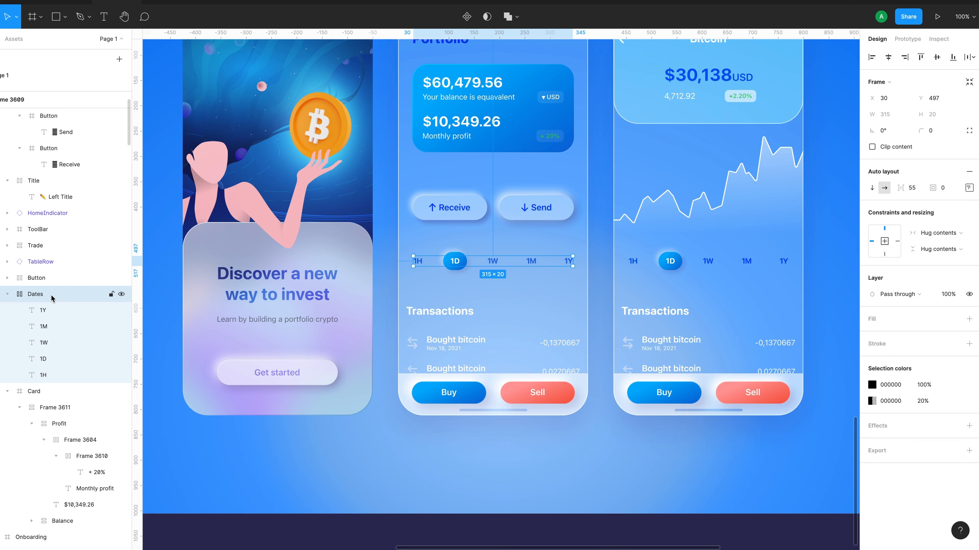
{"action": "key", "text": "Delete"}
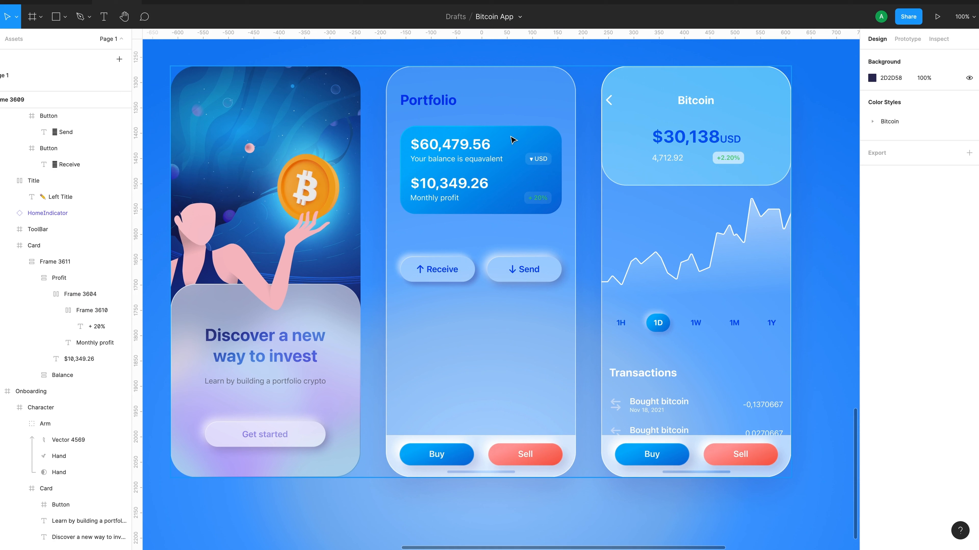
Duplicate the blue balance card and move the copy down below the Receive and Send buttons
{"action": "left_click", "coordinate": [510, 143]}
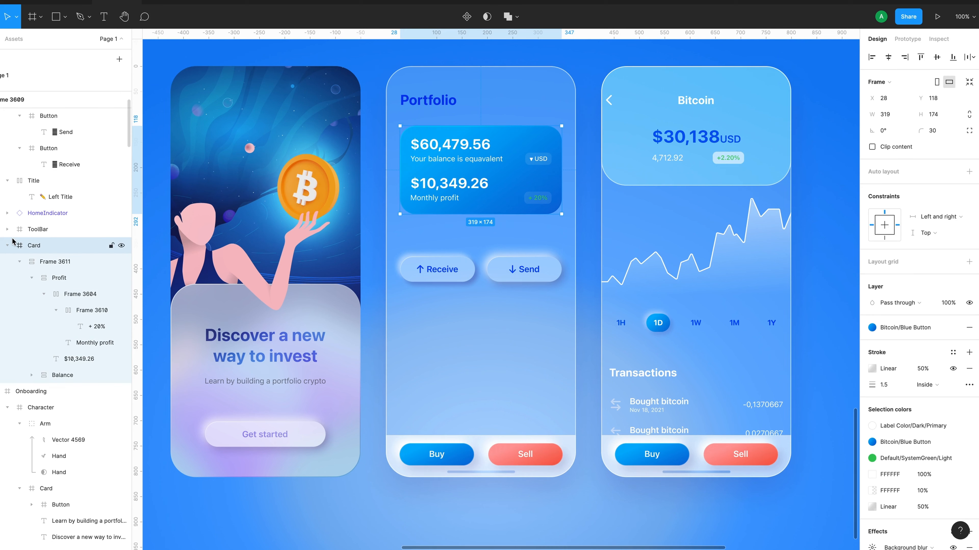
{"action": "left_click", "coordinate": [7, 245]}
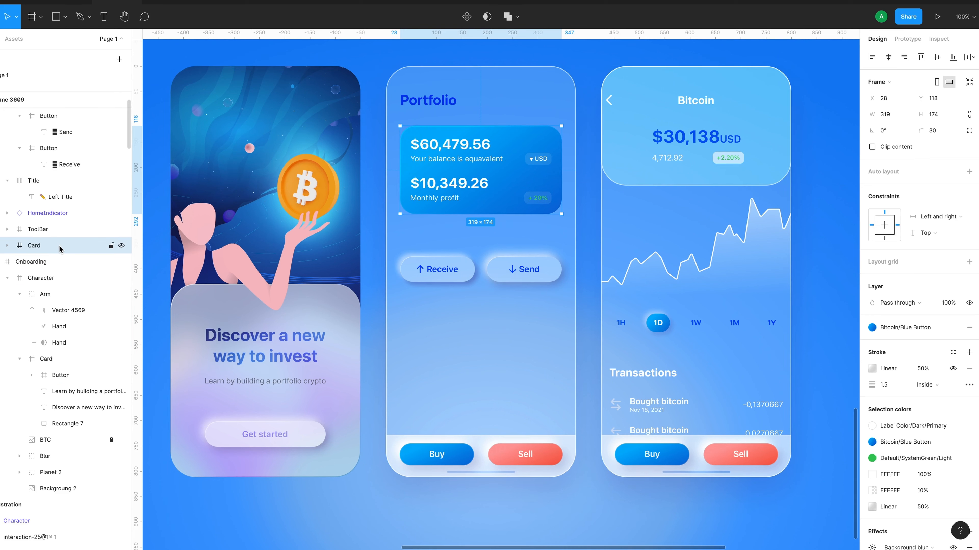
{"action": "key", "text": "ctrl+d"}
{"action": "key", "text": "shift+Down"}
{"action": "key", "text": "shift+Down"}
{"action": "key", "text": "shift+Down"}
{"action": "key", "text": "shift+Down"}
{"action": "key", "text": "shift+Down"}
{"action": "key", "text": "shift+Down"}
{"action": "key", "text": "shift+Down"}
{"action": "key", "text": "shift+Down"}
{"action": "key", "text": "shift+Down"}
{"action": "key", "text": "shift+Down"}
{"action": "key", "text": "shift+Down"}
{"action": "key", "text": "shift+Down"}
{"action": "key", "text": "shift+Down"}
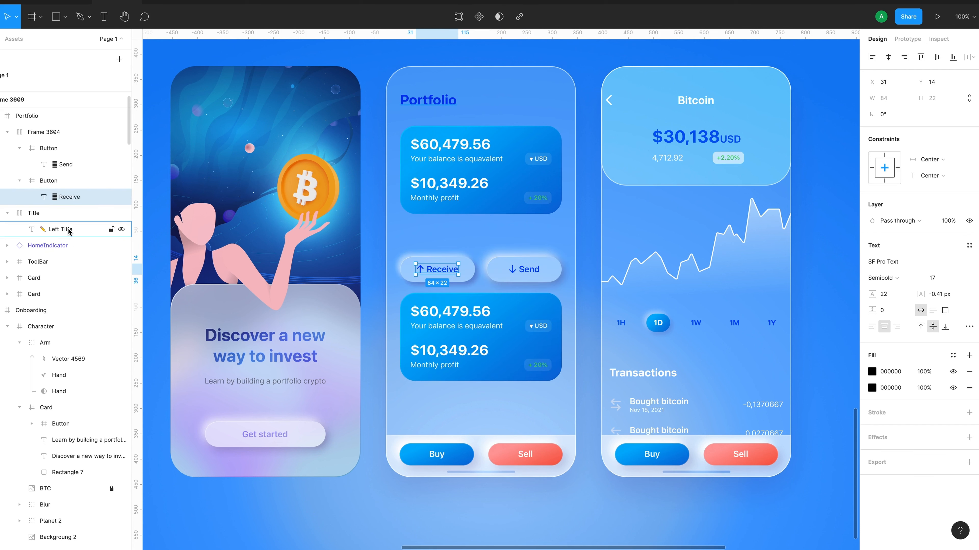
Nudge the copied card up 26 px toward the Receive and Send buttons
{"action": "scroll", "coordinate": [69, 230], "scroll_direction": "up", "scroll_amount": 1}
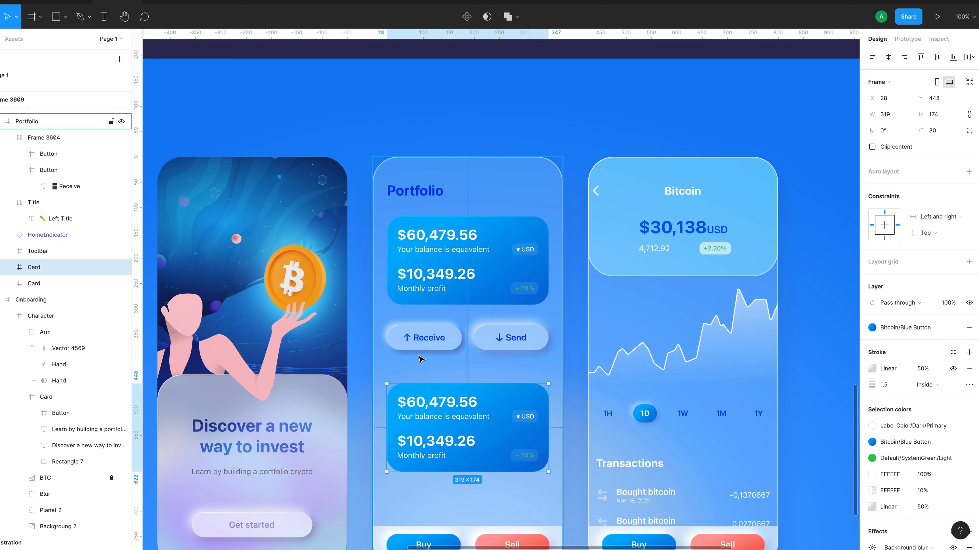
{"action": "key", "text": "shift+Up"}
{"action": "key", "text": "shift+Up"}
{"action": "key", "text": "Up"}
{"action": "key", "text": "Up"}
{"action": "key", "text": "Up"}
{"action": "key", "text": "Up"}
{"action": "key", "text": "Up"}
{"action": "key", "text": "Up"}
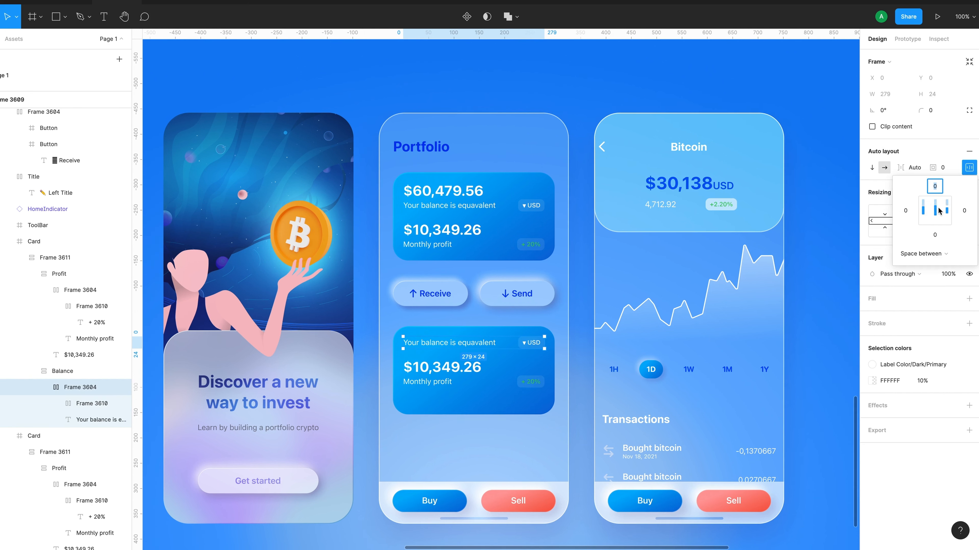
Change the copied card's balance description row from space-between to Packed distribution with a spacing of 10
{"action": "left_click", "coordinate": [932, 251]}
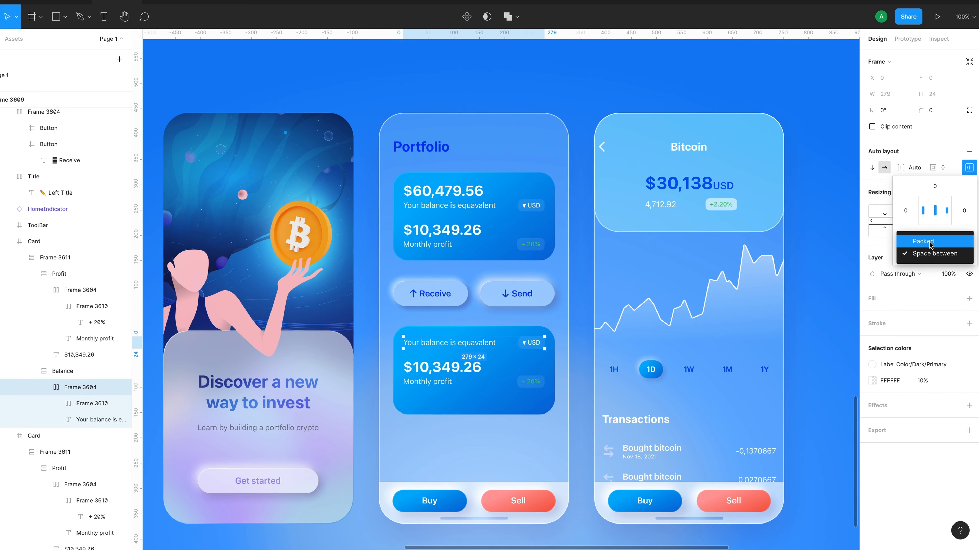
{"action": "left_click", "coordinate": [930, 241]}
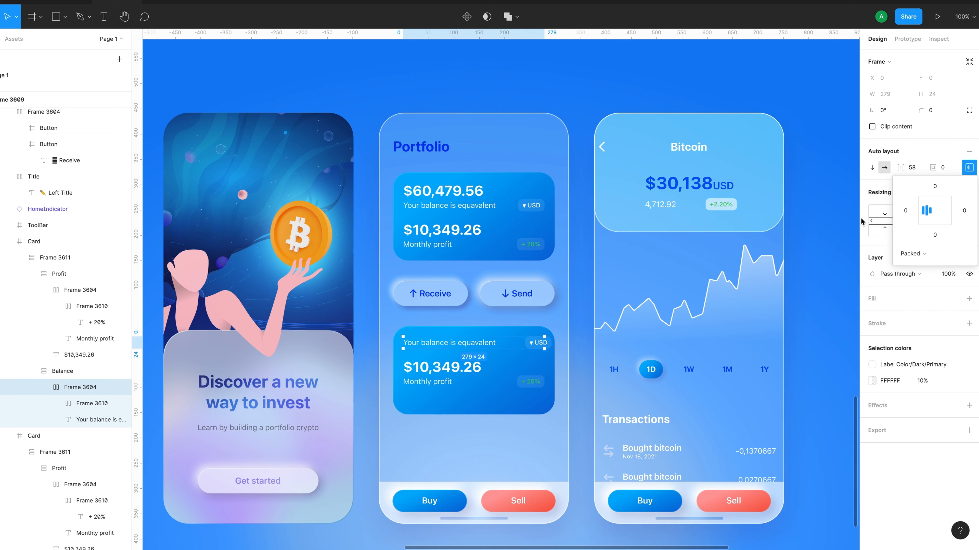
{"action": "left_click", "coordinate": [920, 170]}
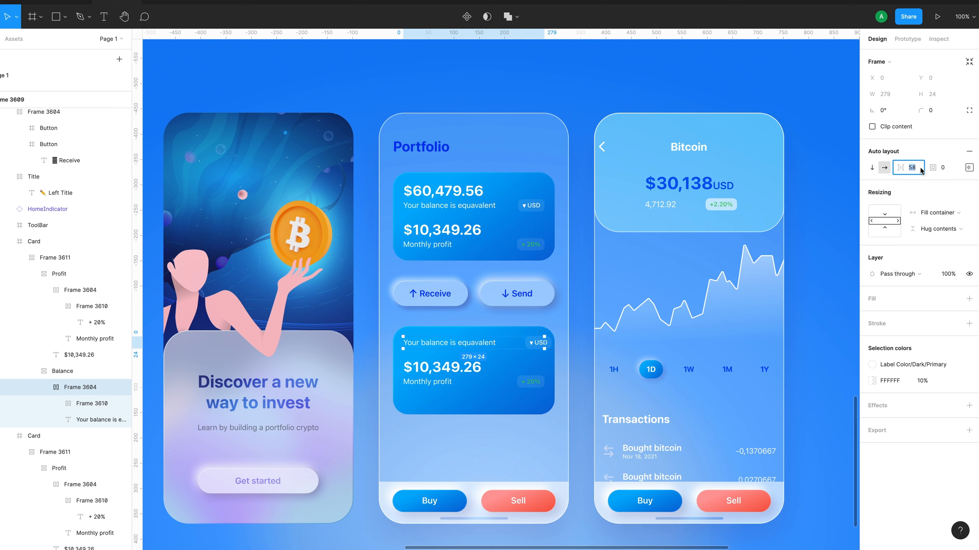
{"action": "type", "text": "10"}
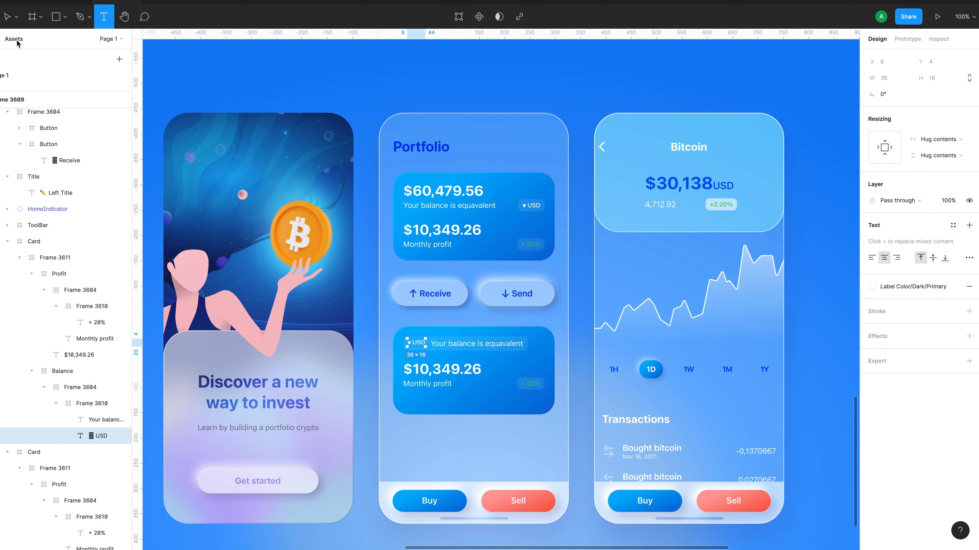
Place the Bitcoin Icon component in the copied card's first row and delete the USD text beside it
{"action": "left_click", "coordinate": [17, 43]}
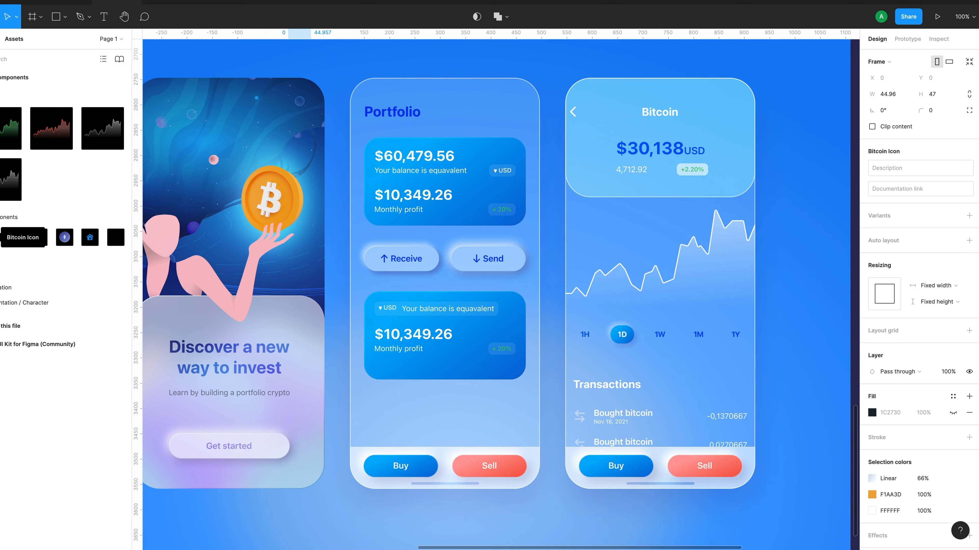
{"action": "left_click_drag", "start_coordinate": [23, 237], "coordinate": [388, 310]}
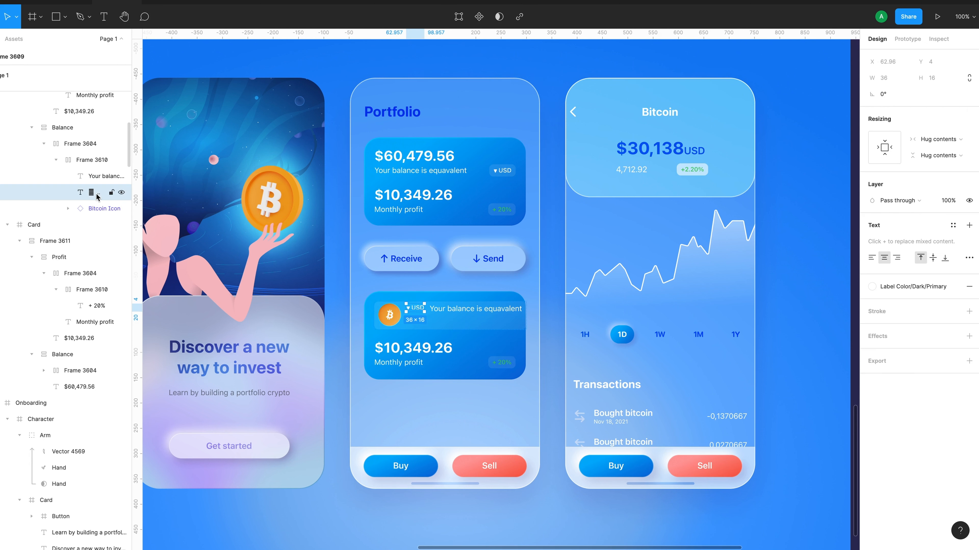
{"action": "key", "text": "Delete"}
{"action": "left_click", "coordinate": [443, 309]}
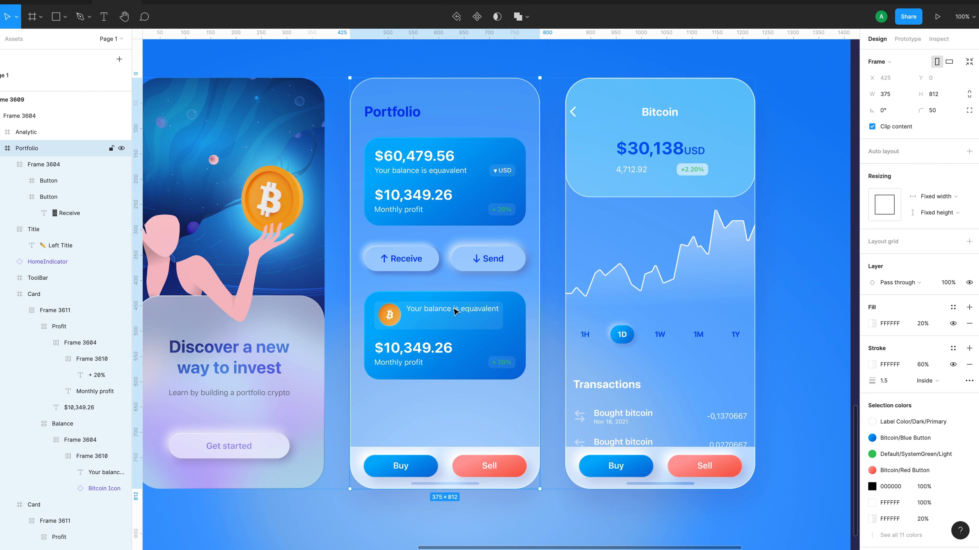
Duplicate the description text beside the Bitcoin icon into a vertical auto layout stack and give the Bitcoin title the bold Title2 text style
{"action": "double_click", "coordinate": [453, 316]}
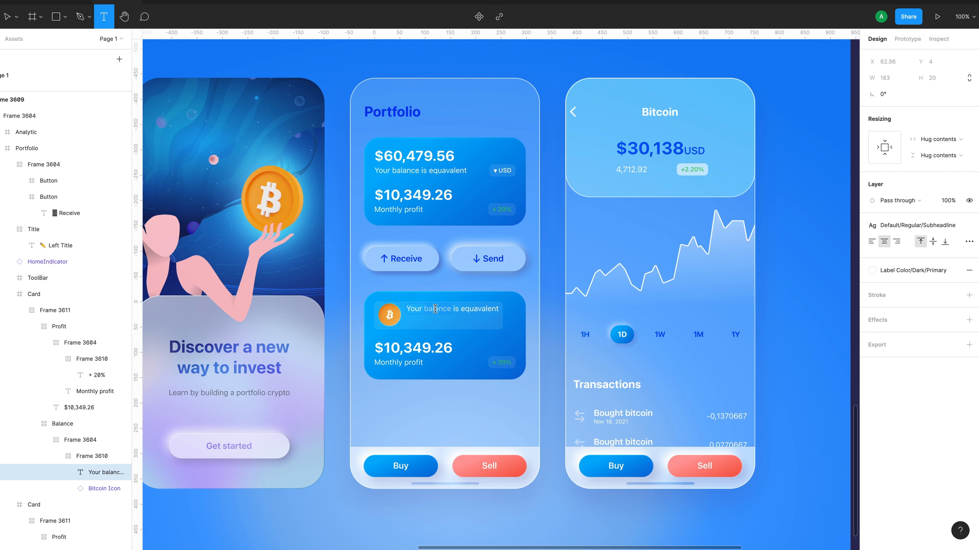
{"action": "left_click", "coordinate": [91, 457]}
{"action": "left_click", "coordinate": [93, 473]}
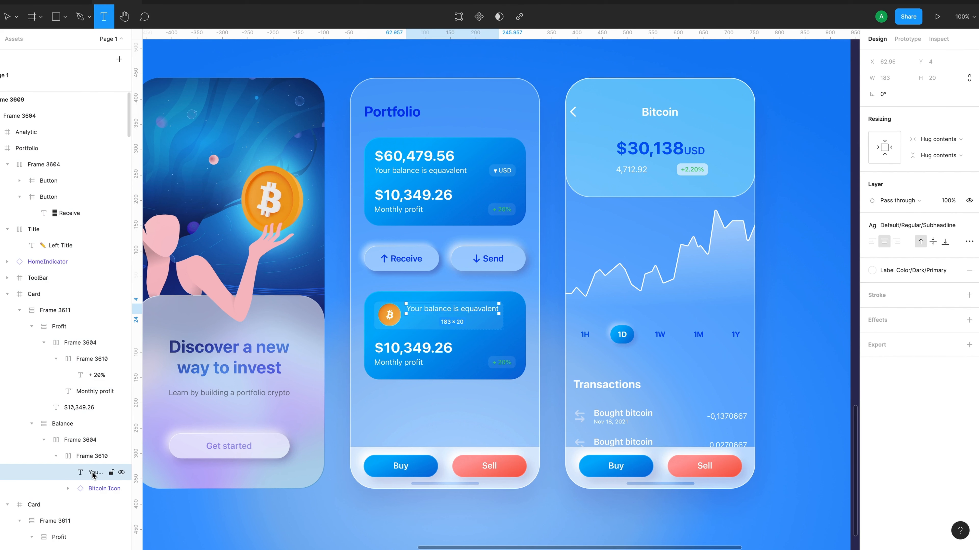
{"action": "key", "text": "ctrl+d"}
{"action": "left_click", "coordinate": [95, 490], "text": "shift"}
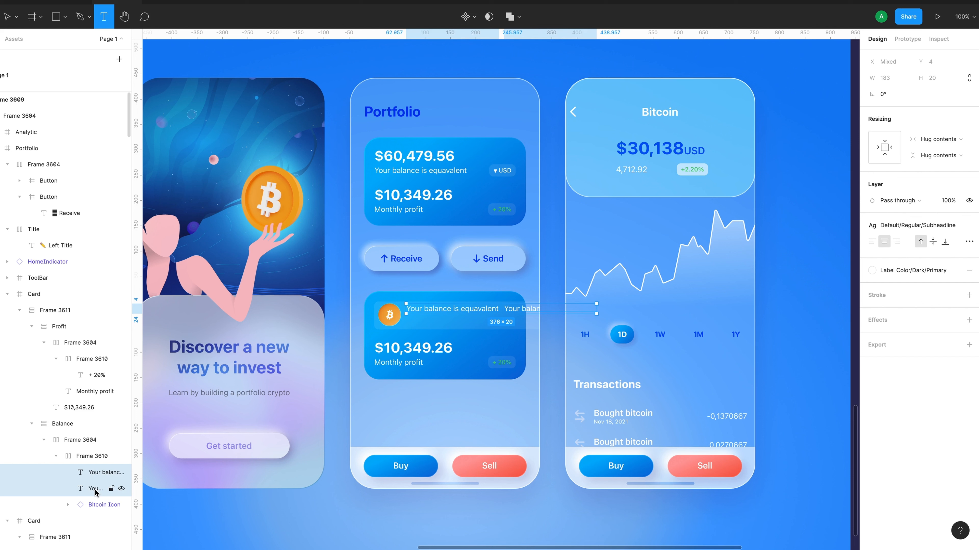
{"action": "key", "text": "ctrl+g"}
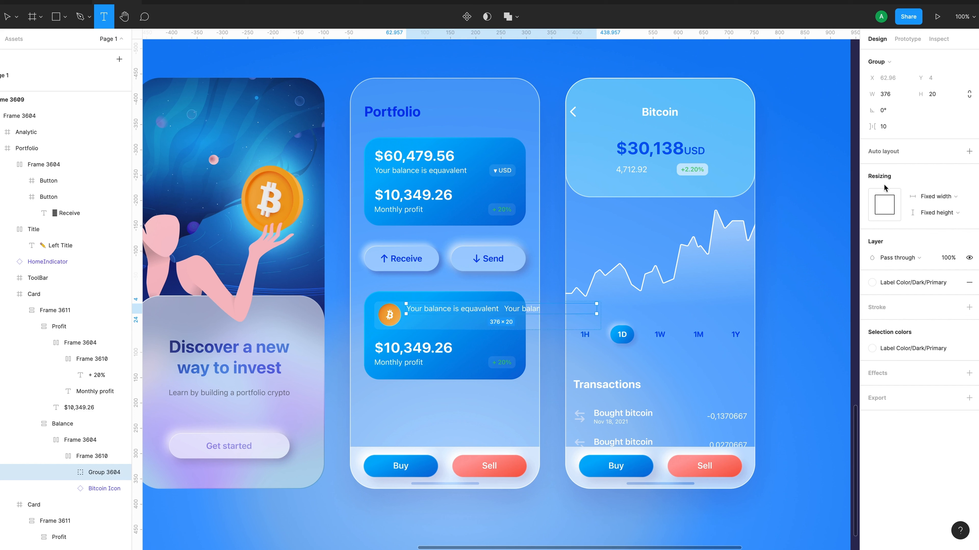
{"action": "key", "text": "shift+a"}
{"action": "left_click", "coordinate": [873, 168]}
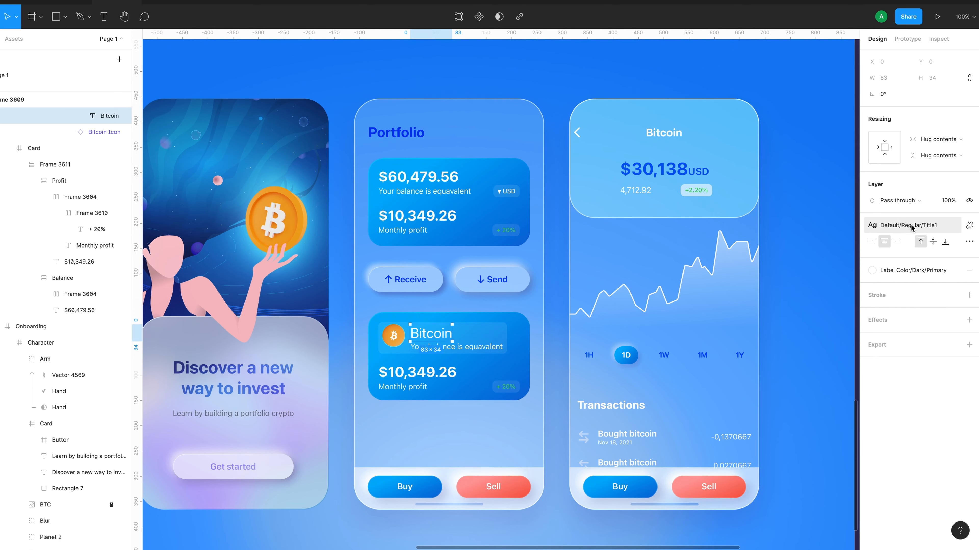
{"action": "left_click", "coordinate": [911, 228]}
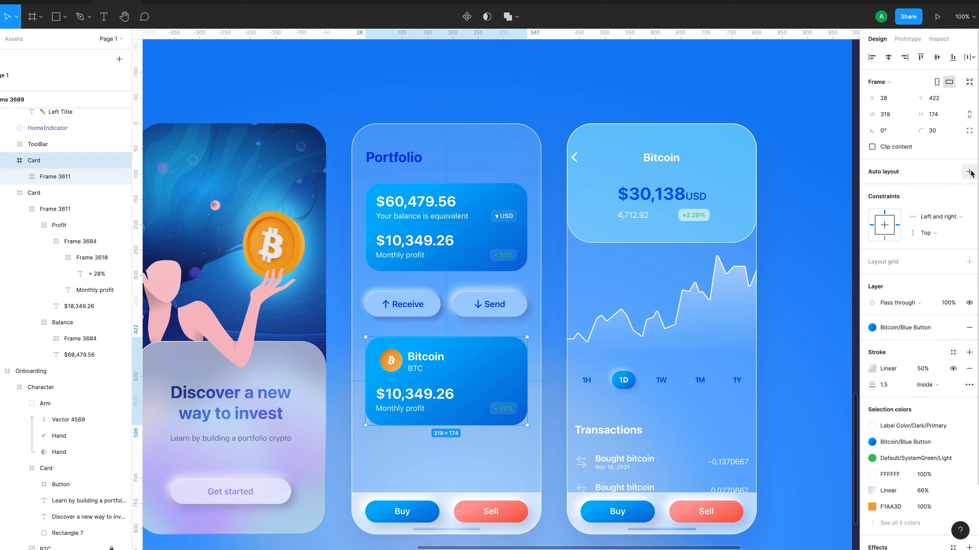
Add auto layout to the Bitcoin card and reduce its left and right padding equally so the card is 307 wide
{"action": "left_click", "coordinate": [969, 172]}
{"action": "left_click", "coordinate": [968, 188]}
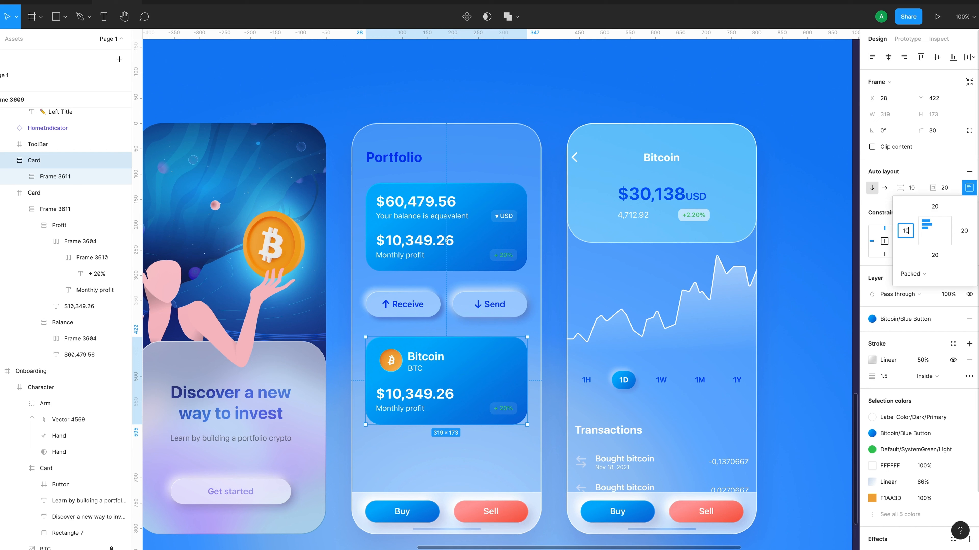
{"action": "type", "text": "10"}
{"action": "left_click", "coordinate": [964, 230]}
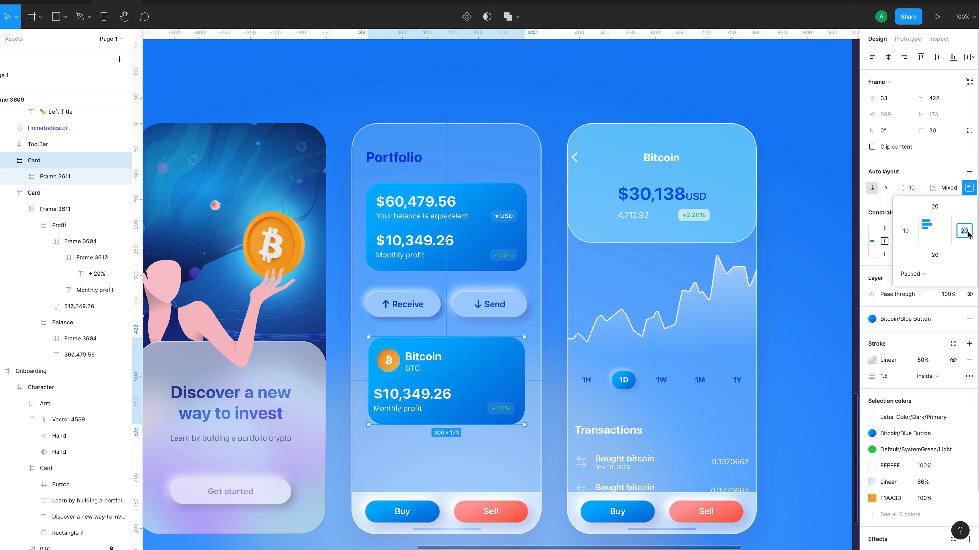
{"action": "type", "text": "1"}
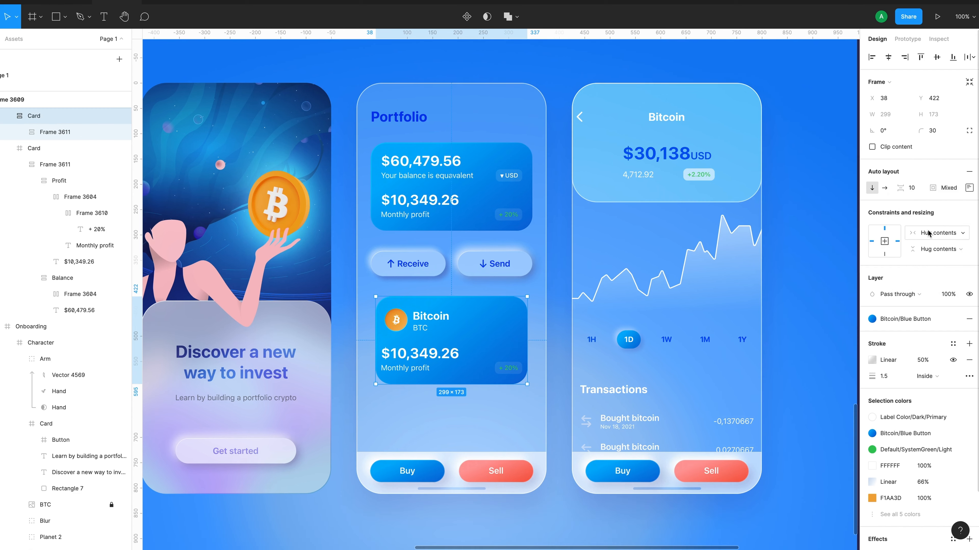
{"action": "left_click", "coordinate": [969, 188]}
{"action": "left_click", "coordinate": [910, 235]}
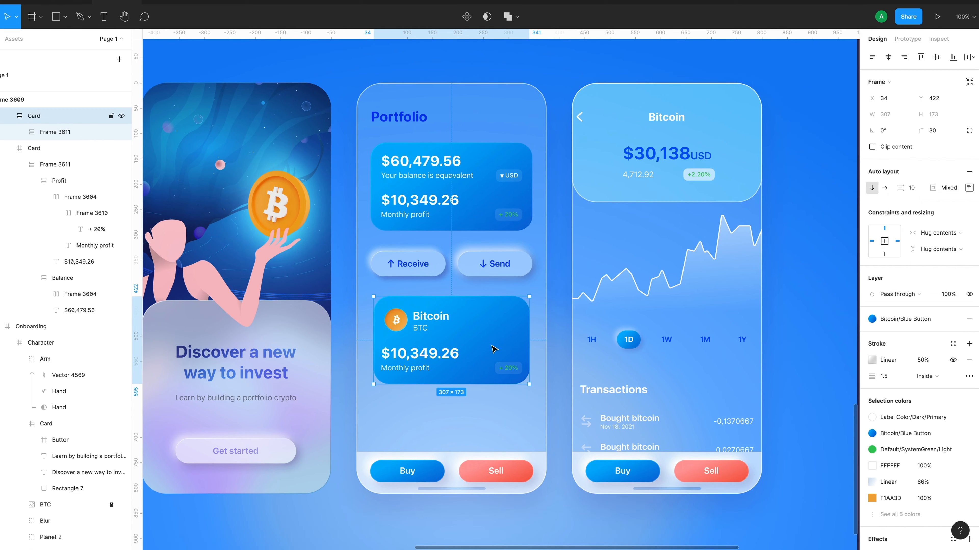
Detach the Bitcoin card's Blue Button fill style and recolour both gradient stops to white, FFFFFF
{"action": "left_click", "coordinate": [953, 319]}
{"action": "left_click", "coordinate": [872, 335]}
{"action": "left_click", "coordinate": [789, 462]}
{"action": "type", "text": "FFFFFF"}
{"action": "left_click", "coordinate": [752, 275]}
{"action": "left_click", "coordinate": [849, 274]}
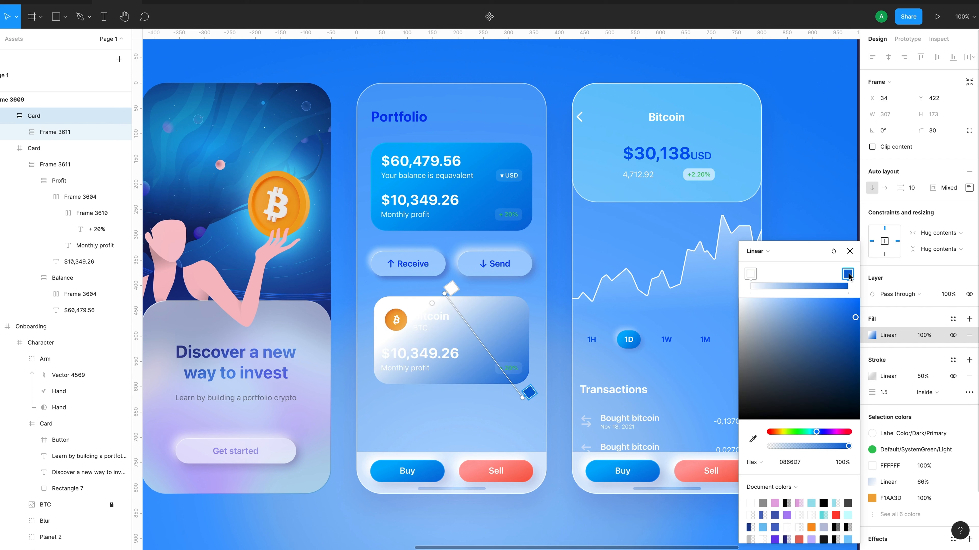
{"action": "left_click_drag", "start_coordinate": [789, 340], "coordinate": [396, 286]}
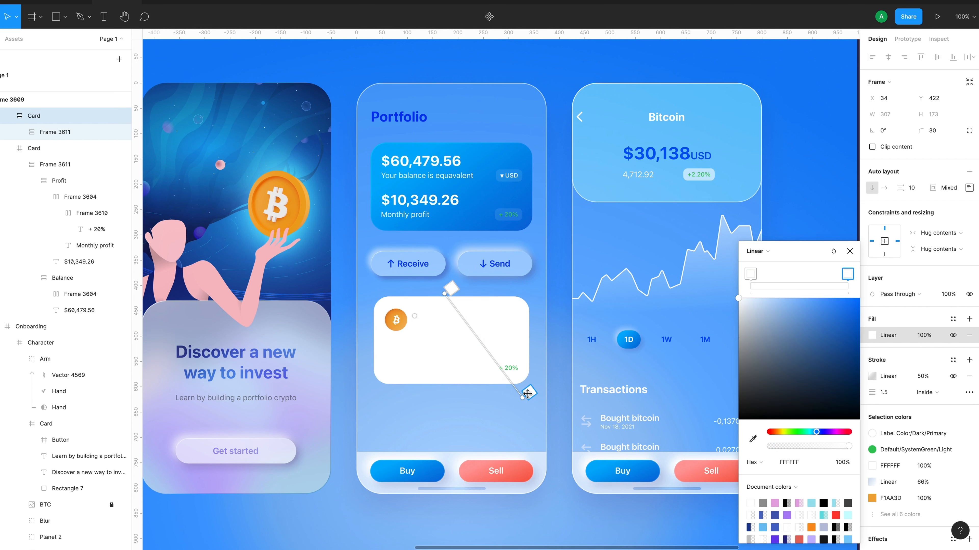
Align the card's white gradient vertically and lower the opacity of its end stop to about 55%
{"action": "left_click_drag", "start_coordinate": [524, 396], "coordinate": [451, 387]}
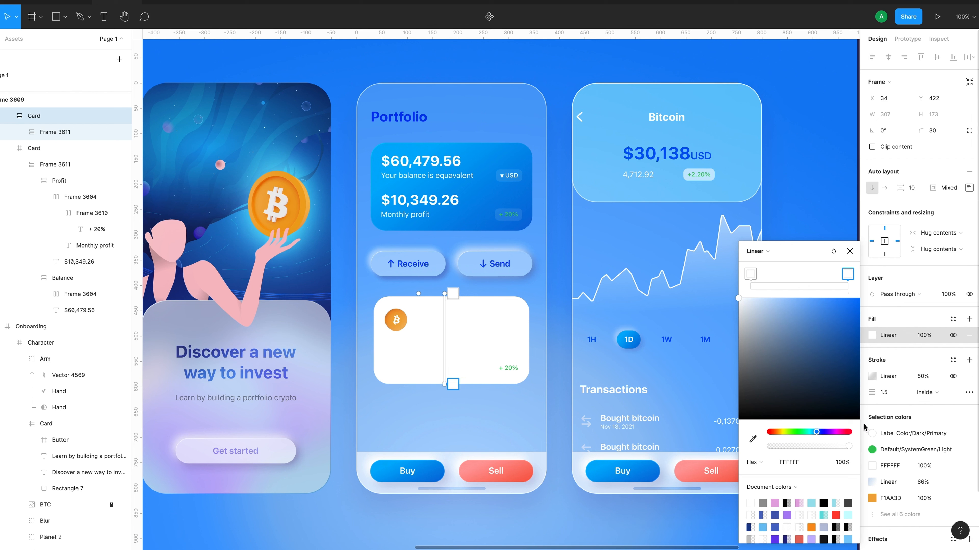
{"action": "left_click", "coordinate": [813, 446]}
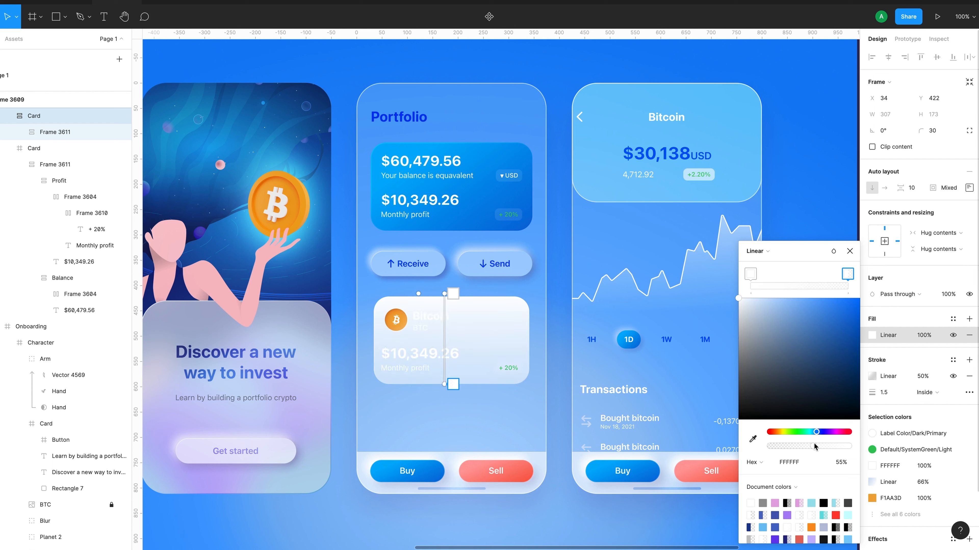
Switch the Bitcoin card's fill to solid white FFFFFF at 60% opacity
{"action": "left_click", "coordinate": [923, 335]}
{"action": "type", "text": "6"}
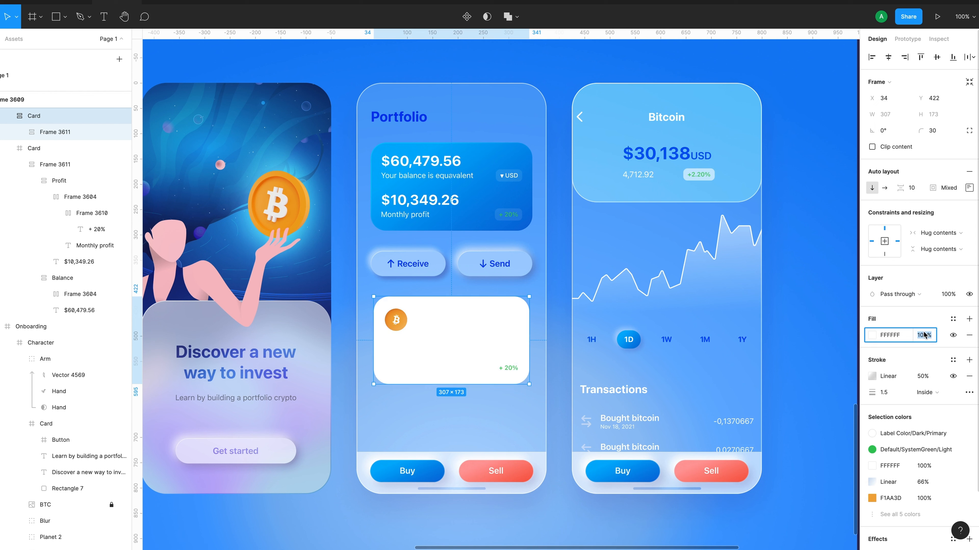
{"action": "type", "text": "60"}
{"action": "key", "text": "Return"}
Check the Bitcoin card's background blur and gradient stroke settings, and set the stroke weight to 1
{"action": "scroll", "coordinate": [920, 412], "scroll_direction": "down", "scroll_amount": 3}
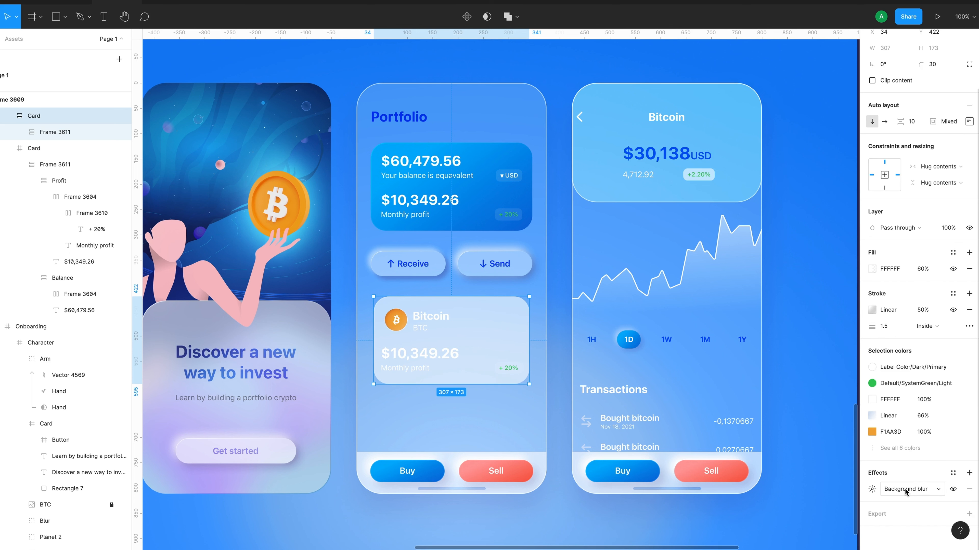
{"action": "left_click", "coordinate": [873, 489]}
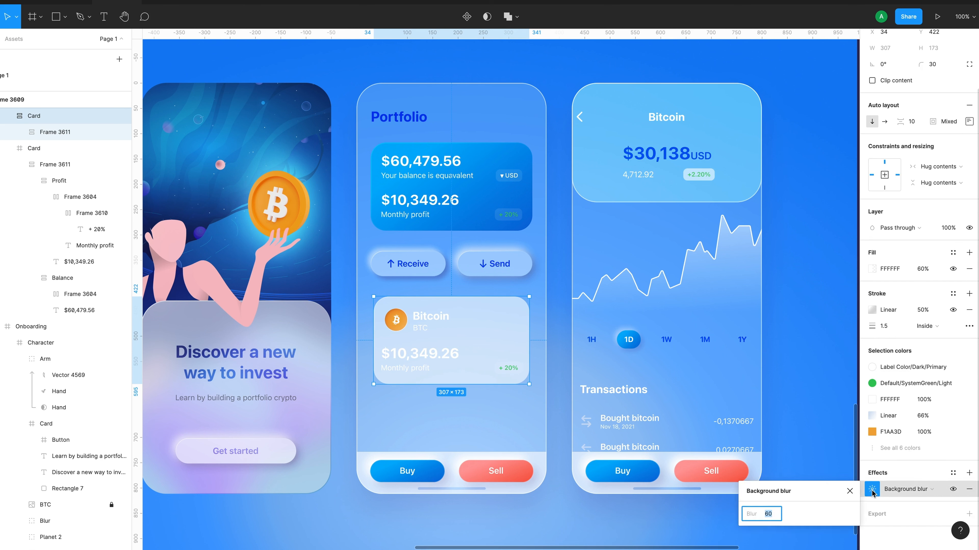
{"action": "left_click", "coordinate": [850, 491]}
{"action": "left_click", "coordinate": [898, 327]}
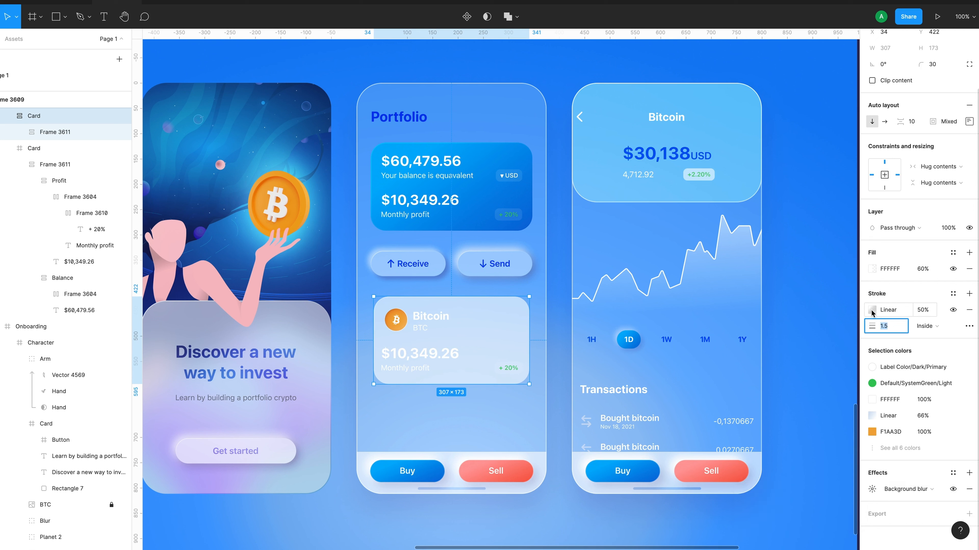
{"action": "left_click", "coordinate": [872, 309]}
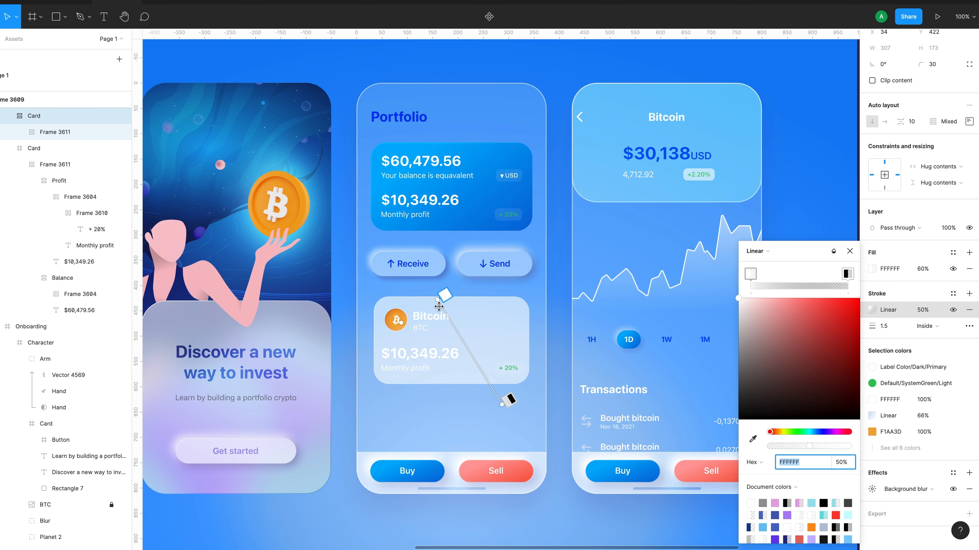
{"action": "left_click", "coordinate": [850, 251]}
{"action": "left_click", "coordinate": [888, 326]}
{"action": "type", "text": "1"}
Set the padding of the row holding the Bitcoin icon and title to 0
{"action": "left_click", "coordinate": [906, 211]}
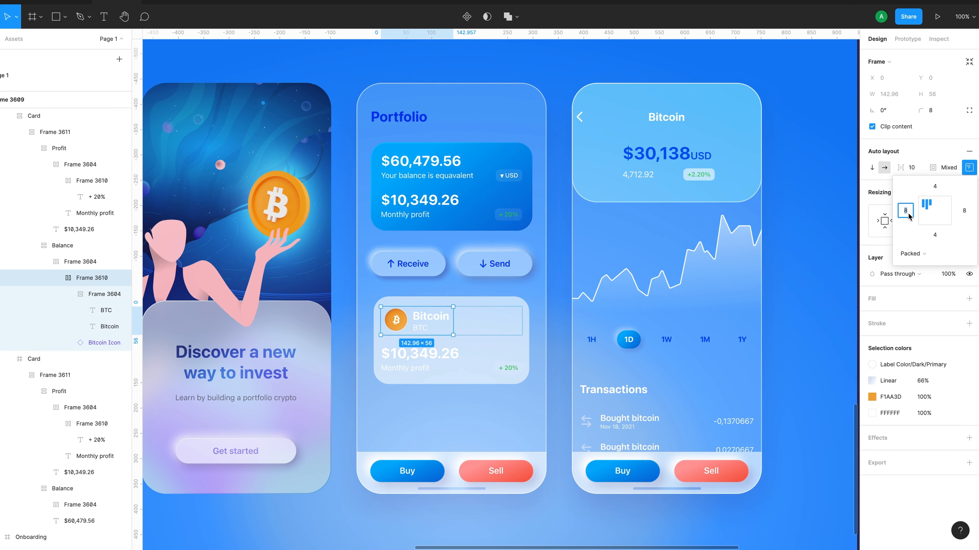
{"action": "type", "text": "0"}
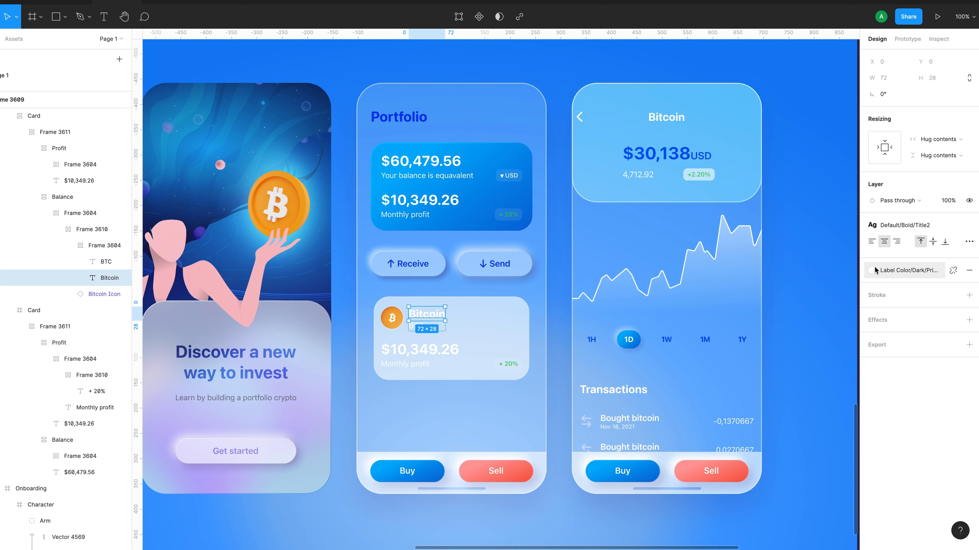
Recolour the card's Bitcoin title black and apply the second Label Color/Light style, a translucent grey, to the BTC label
{"action": "left_click", "coordinate": [875, 271]}
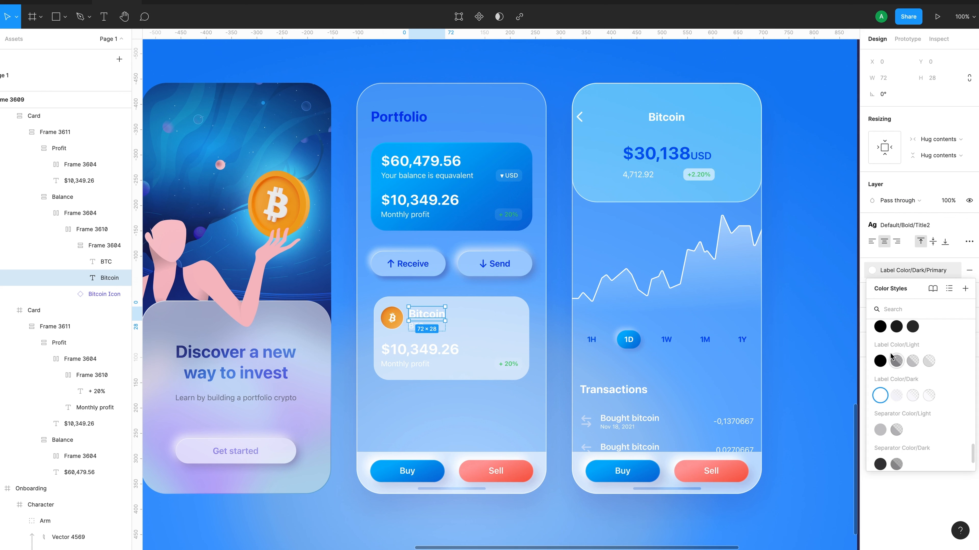
{"action": "left_click", "coordinate": [416, 326]}
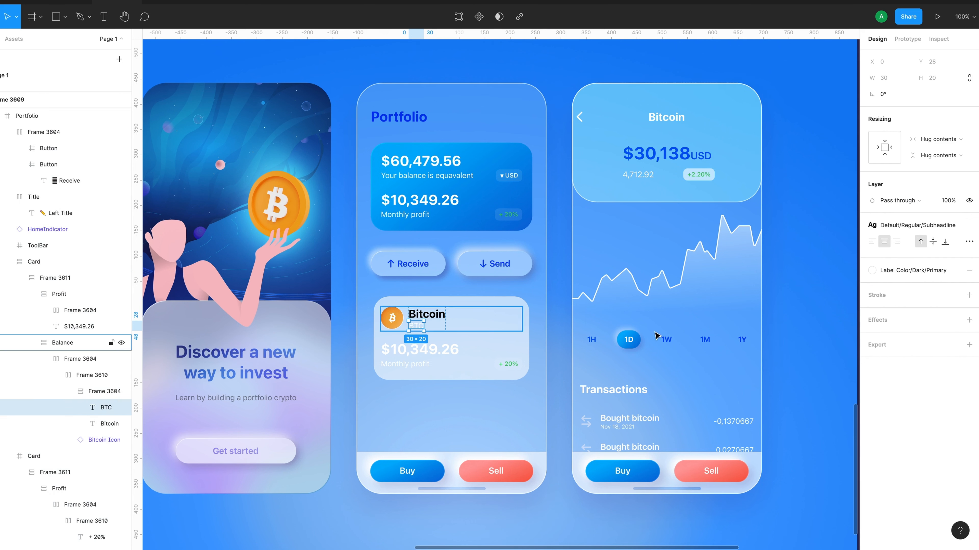
{"action": "left_click", "coordinate": [875, 273]}
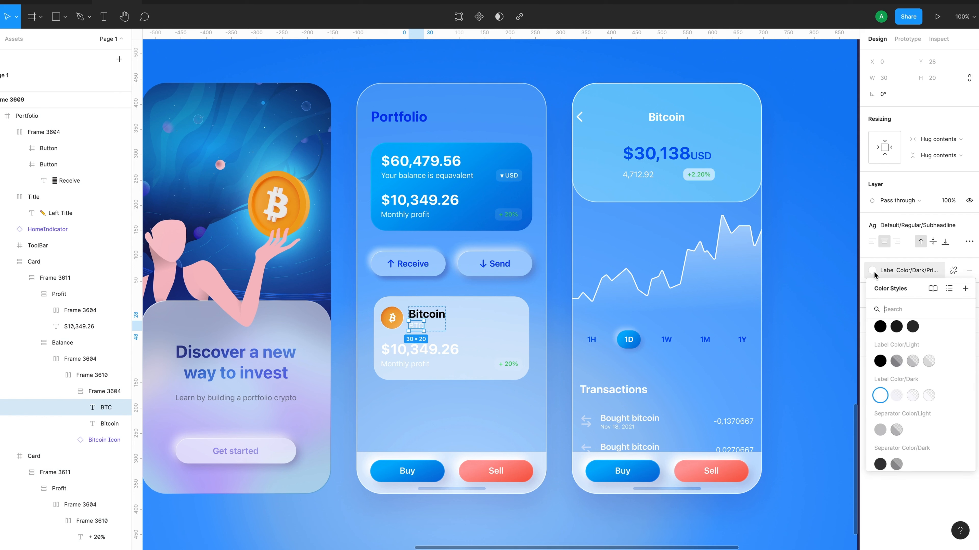
{"action": "left_click", "coordinate": [897, 361]}
Recolour the Bitcoin card's $10,349.26 amount with the black System Background/Dark style and set its text style to bold Callout
{"action": "left_click", "coordinate": [440, 386]}
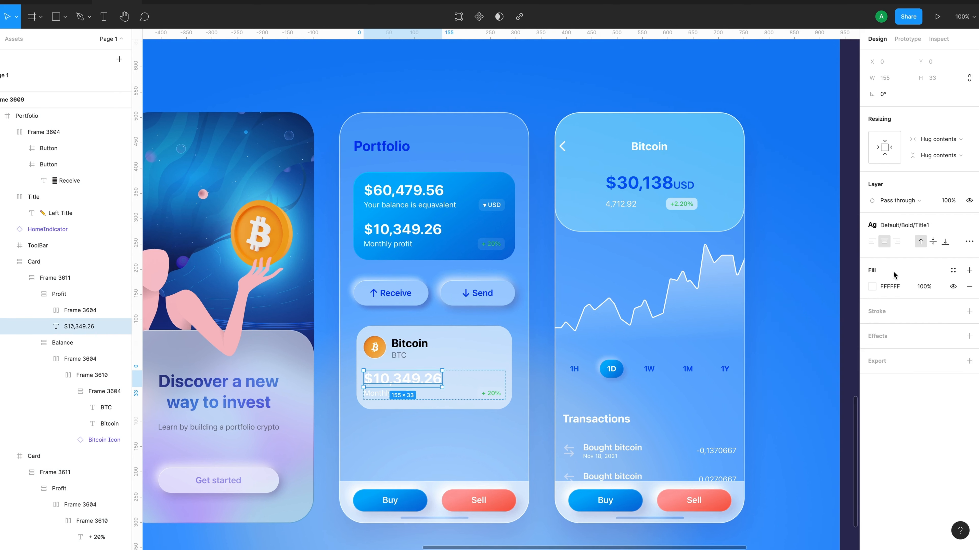
{"action": "left_click", "coordinate": [872, 287]}
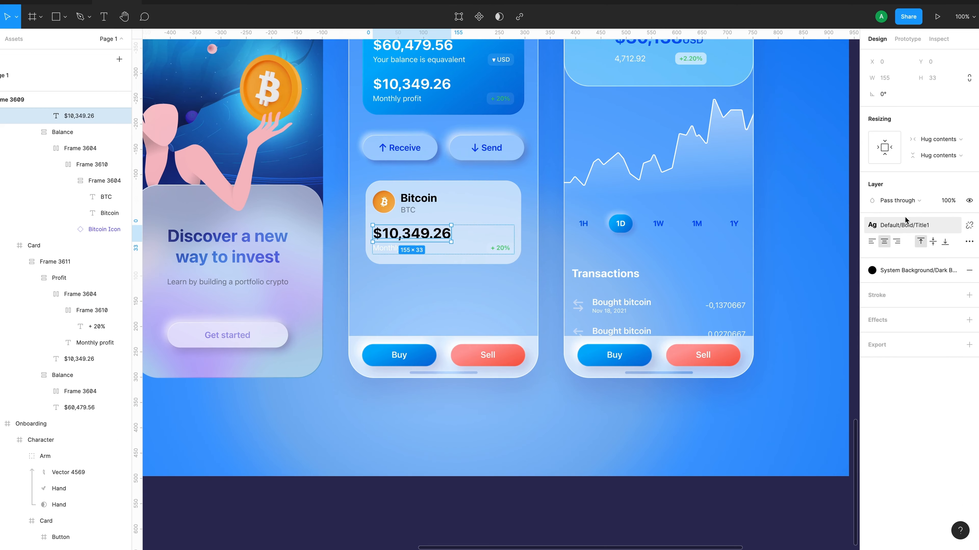
{"action": "left_click", "coordinate": [905, 223]}
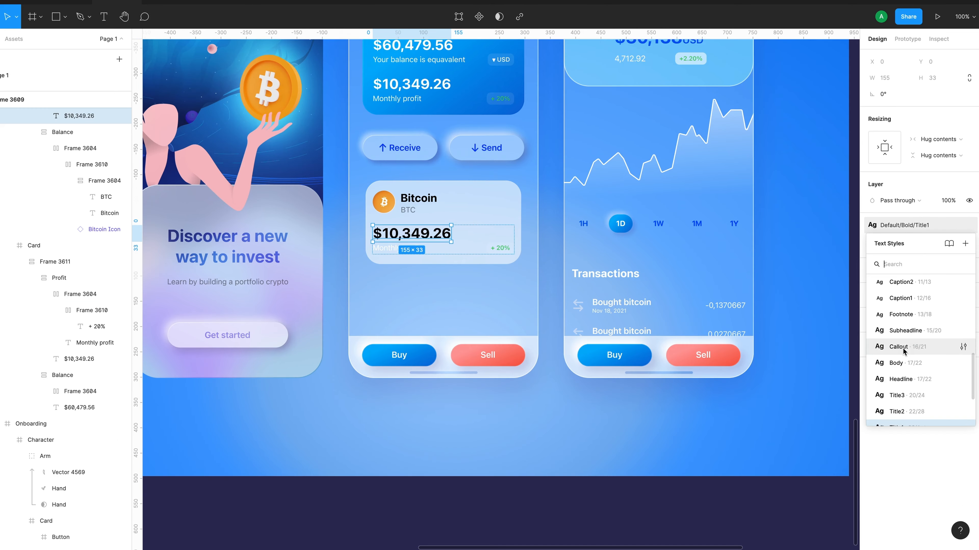
{"action": "left_click", "coordinate": [905, 349]}
Move the Monthly profit row above the $10,349.26 amount in the Bitcoin card and replace the Monthly profit text with 29,850.15
{"action": "scroll", "coordinate": [46, 217], "scroll_direction": "up", "scroll_amount": 3}
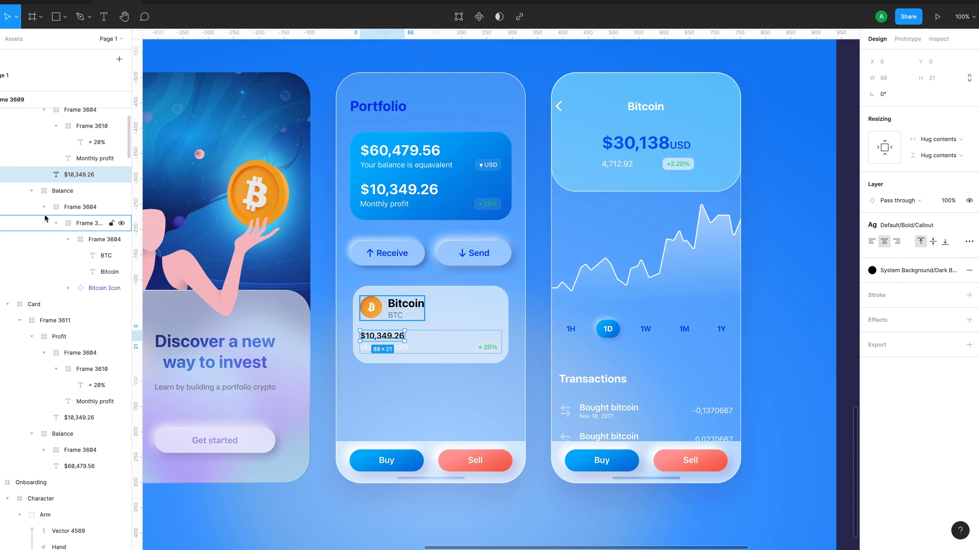
{"action": "scroll", "coordinate": [82, 158], "scroll_direction": "up", "scroll_amount": 2}
{"action": "left_click", "coordinate": [56, 187]}
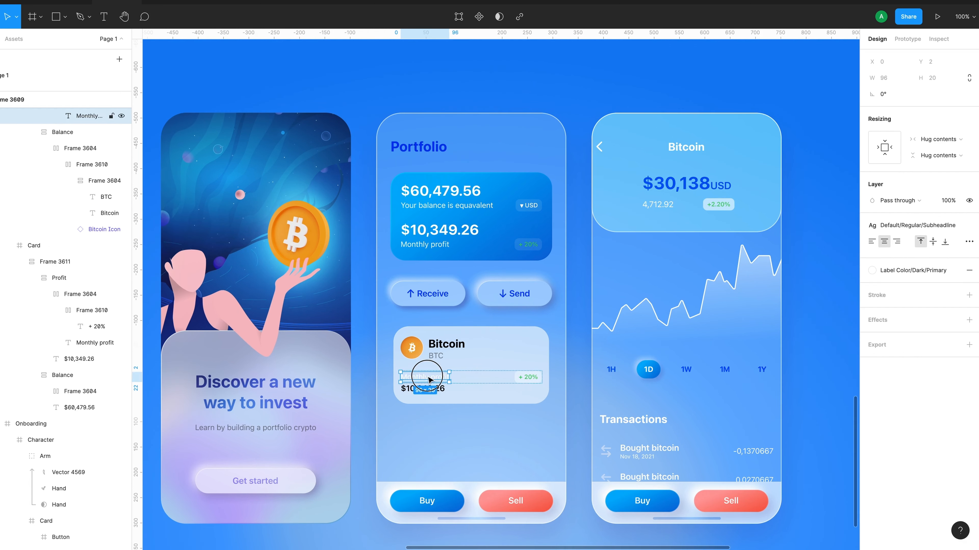
{"action": "double_click", "coordinate": [427, 376]}
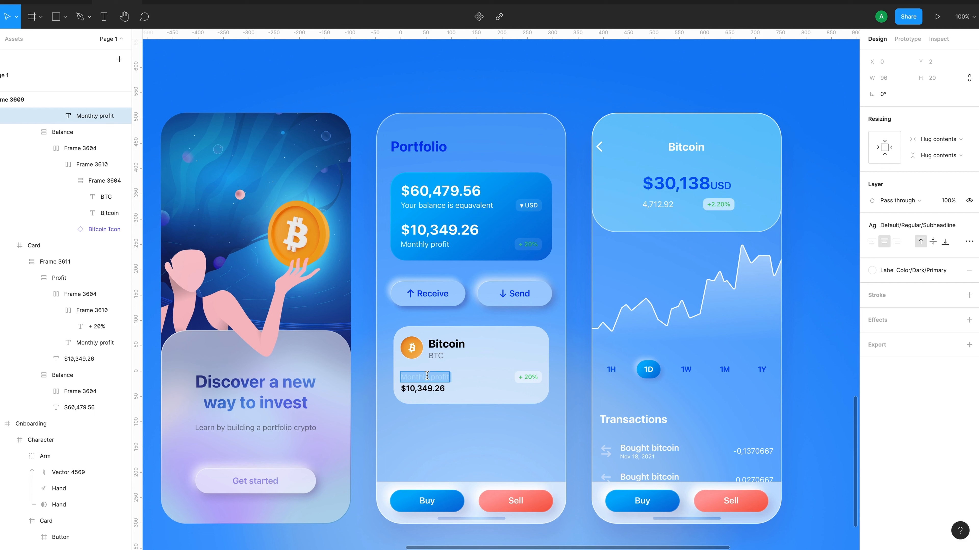
{"action": "type", "text": "29"}
Recolour the 29,850.15 text with the black Label Color/Light style and give it a bold text style
{"action": "left_click", "coordinate": [891, 271]}
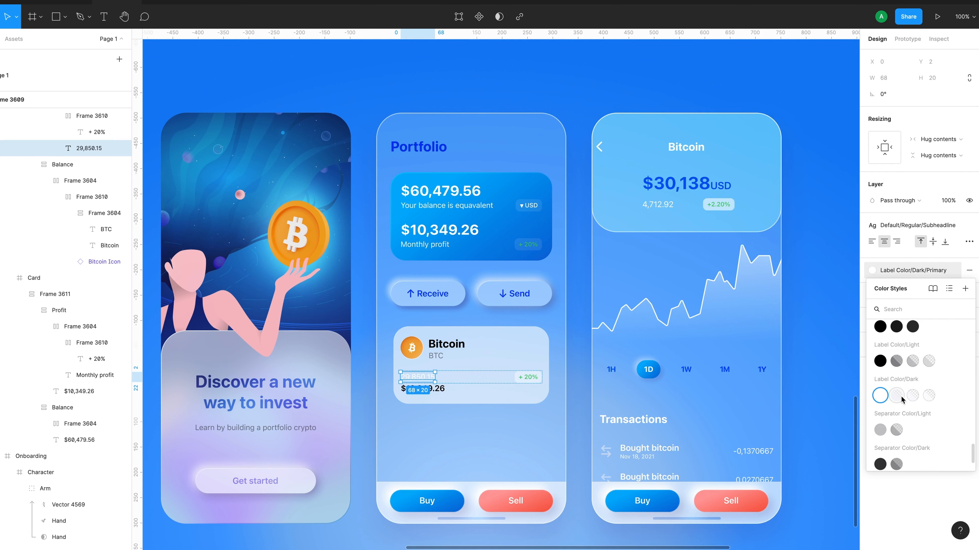
{"action": "left_click", "coordinate": [880, 361]}
{"action": "left_click", "coordinate": [917, 226]}
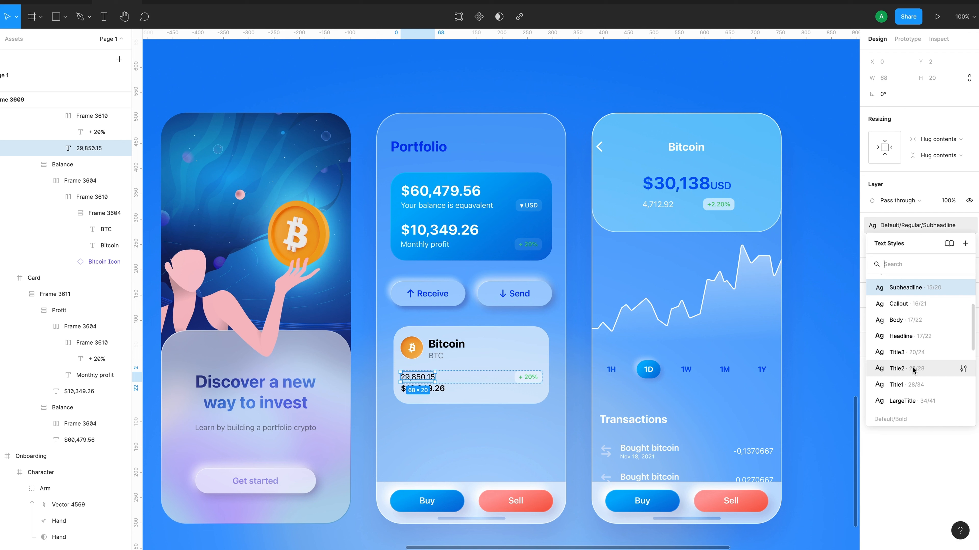
{"action": "scroll", "coordinate": [909, 397], "scroll_direction": "down", "scroll_amount": 3}
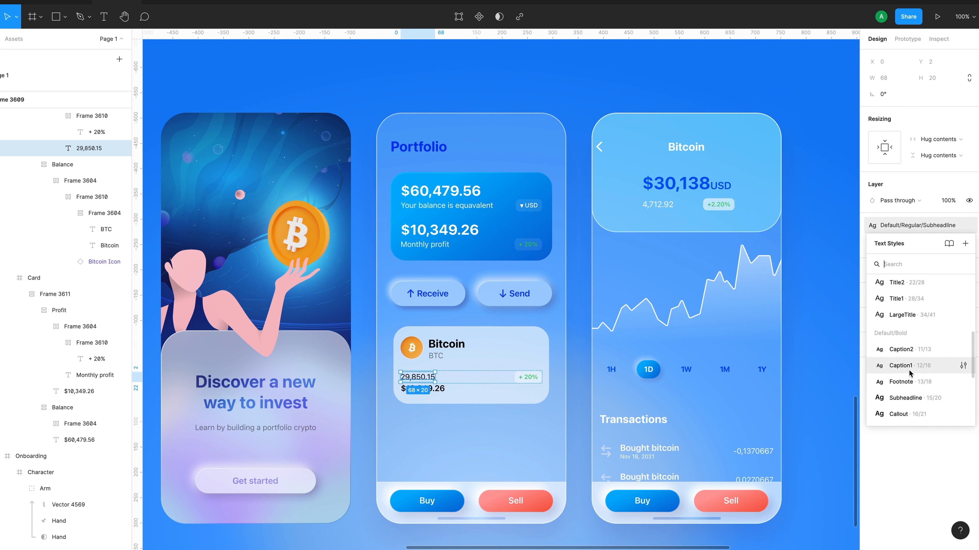
{"action": "left_click", "coordinate": [898, 390]}
Replace the $10,349.26 text in the Bitcoin card with 2.73 BTC and give it the regular Caption2 text style
{"action": "left_click", "coordinate": [424, 389]}
{"action": "left_click", "coordinate": [423, 389]}
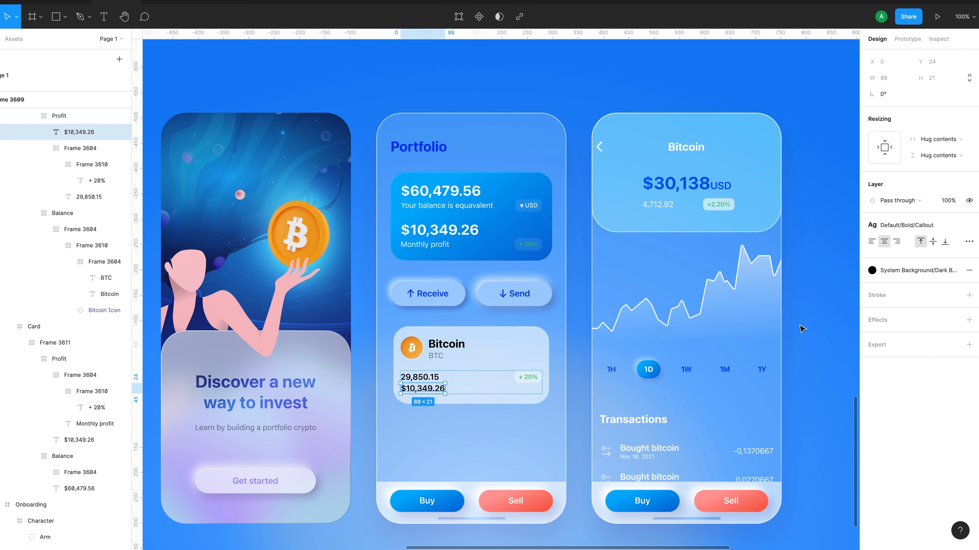
{"action": "double_click", "coordinate": [414, 387]}
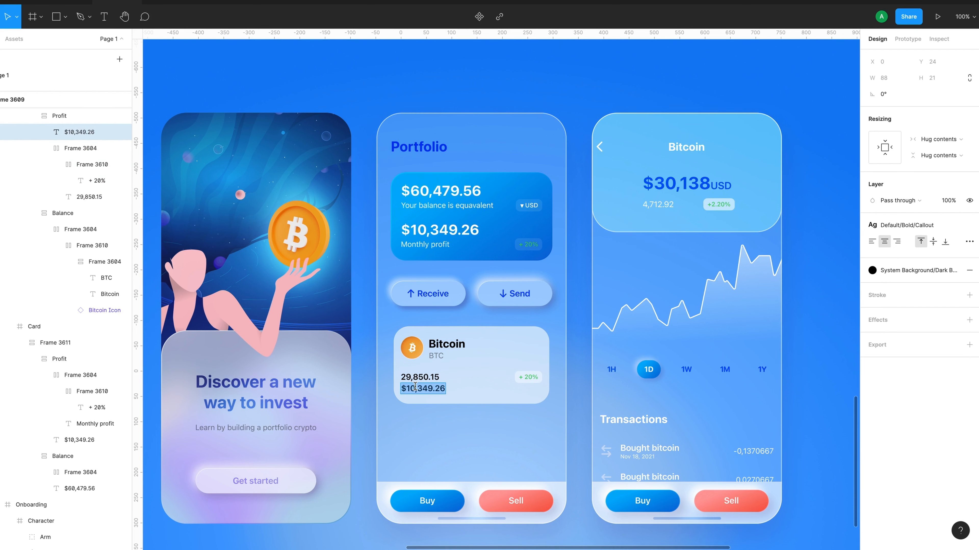
{"action": "type", "text": "2"}
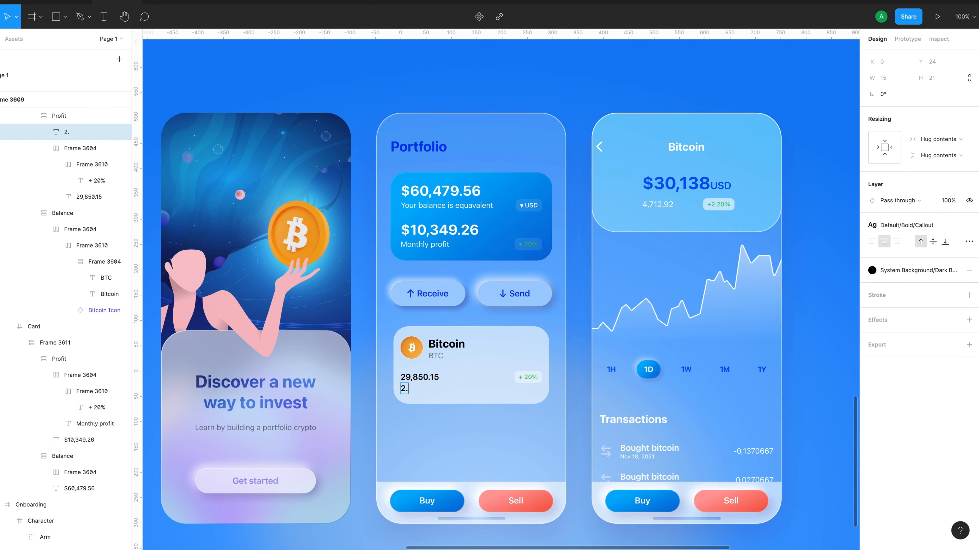
{"action": "type", "text": ".73 BTC"}
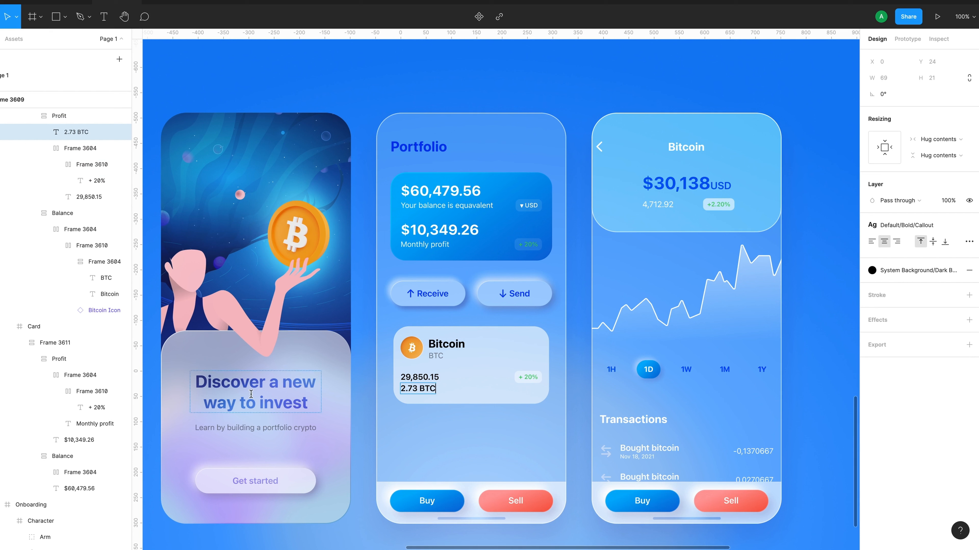
{"action": "key", "text": "Escape"}
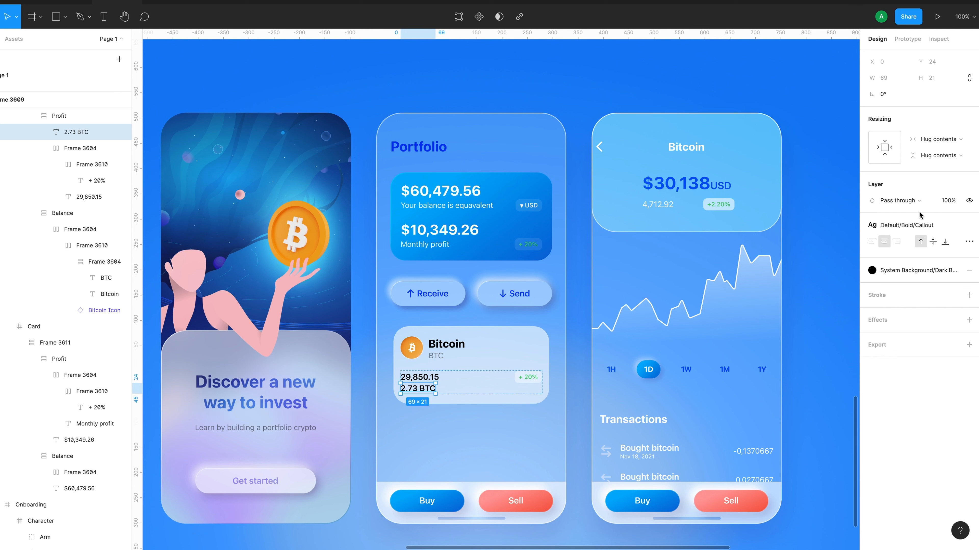
{"action": "left_click", "coordinate": [909, 226]}
{"action": "scroll", "coordinate": [909, 309], "scroll_direction": "up", "scroll_amount": 2}
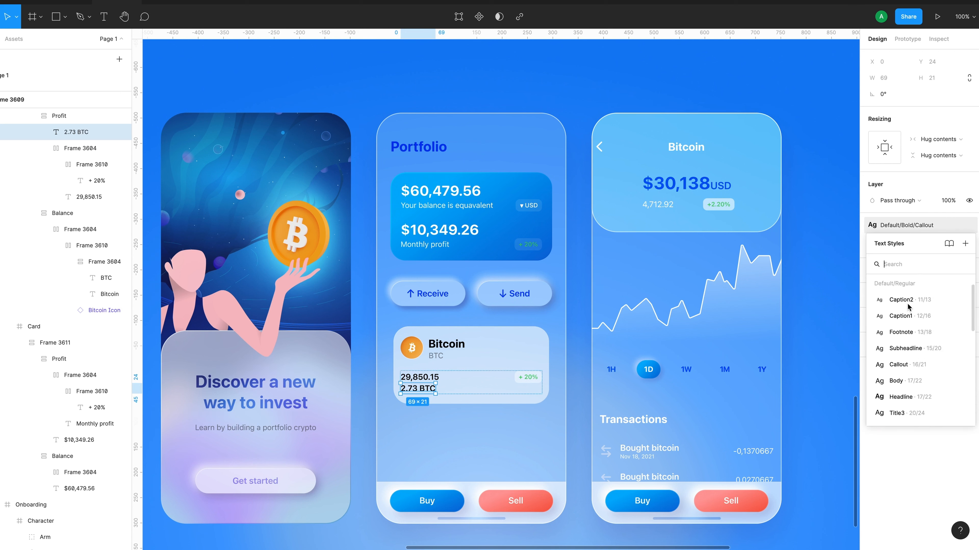
{"action": "left_click", "coordinate": [906, 329]}
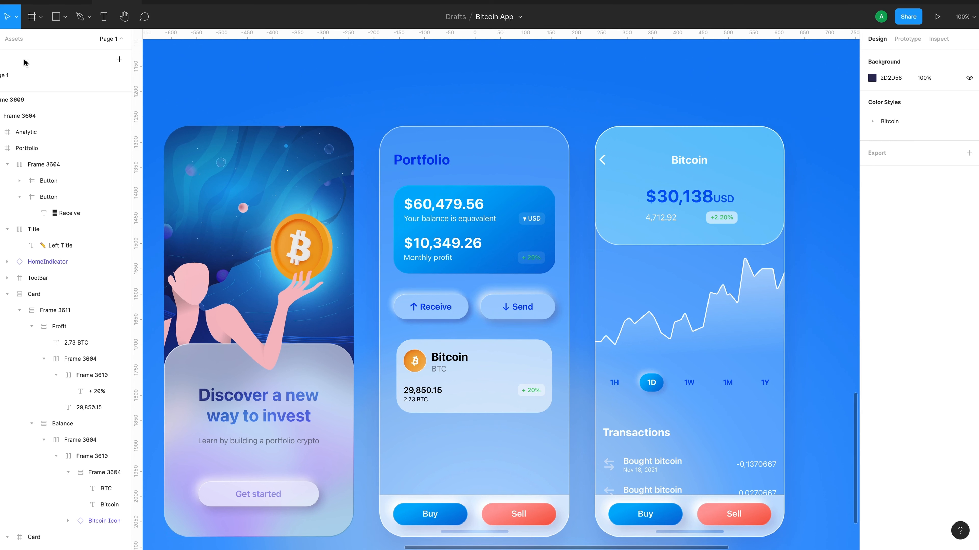
Insert the green Asset Bitcoin chart component above the 29,850.15 row in the Bitcoin card and make the card's width hug its contents
{"action": "left_click", "coordinate": [13, 40]}
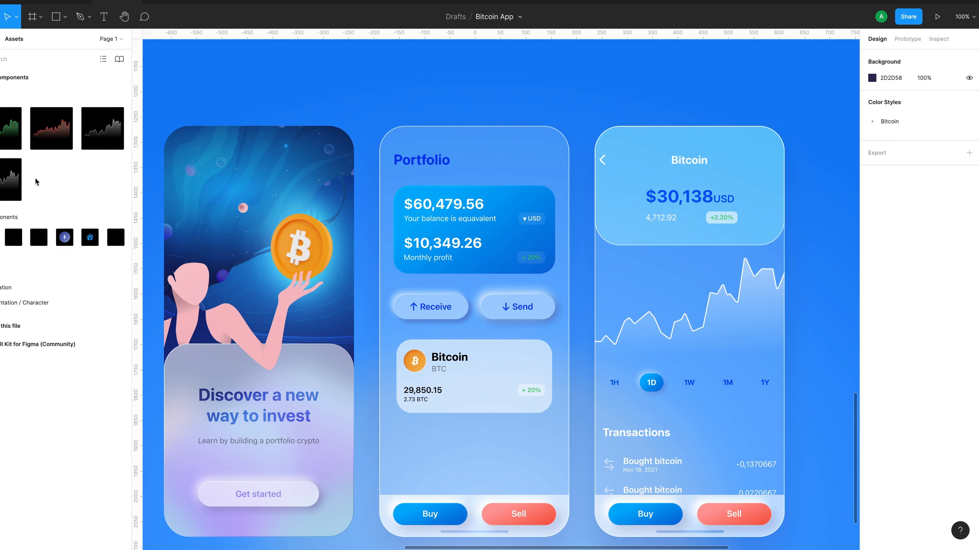
{"action": "left_click_drag", "start_coordinate": [9, 135], "coordinate": [451, 379]}
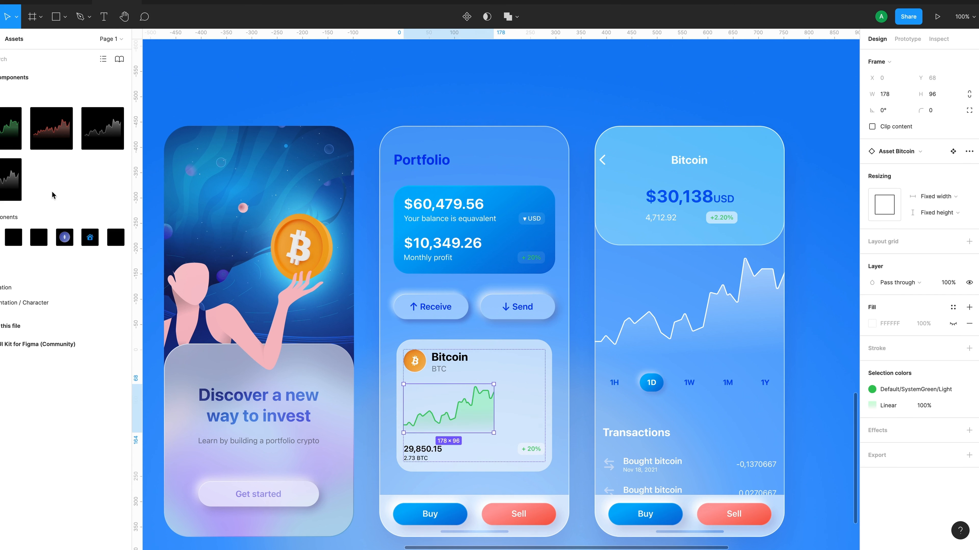
{"action": "left_click", "coordinate": [79, 294]}
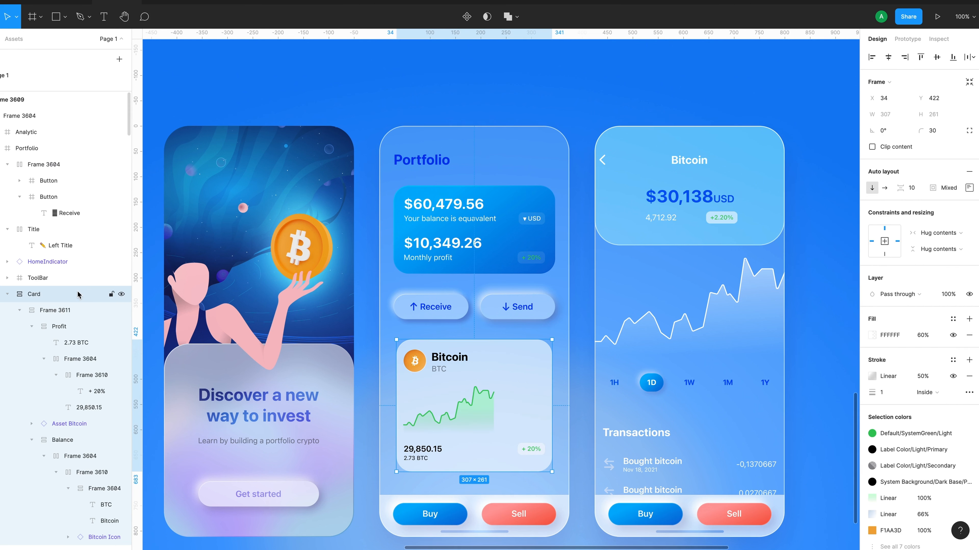
{"action": "left_click", "coordinate": [956, 234]}
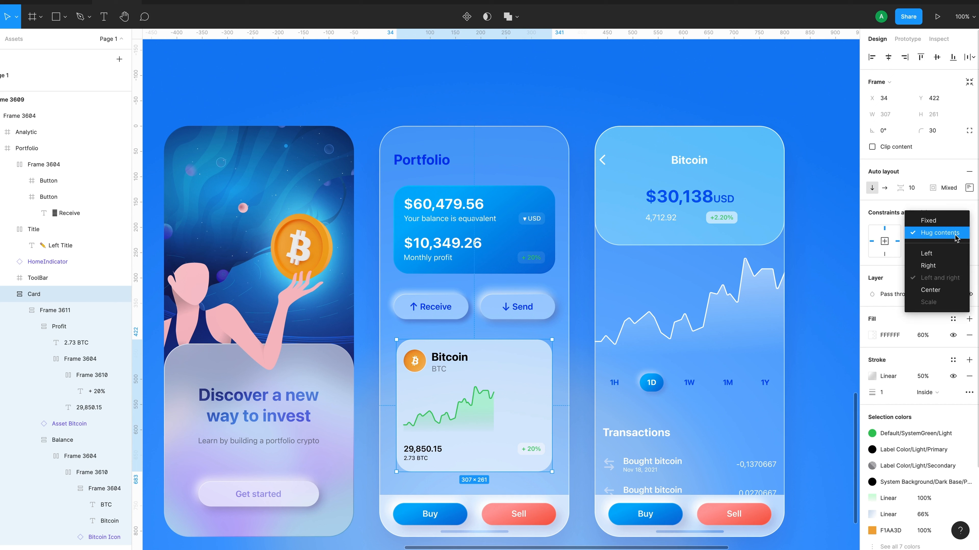
{"action": "left_click", "coordinate": [950, 218]}
{"action": "left_click", "coordinate": [943, 233]}
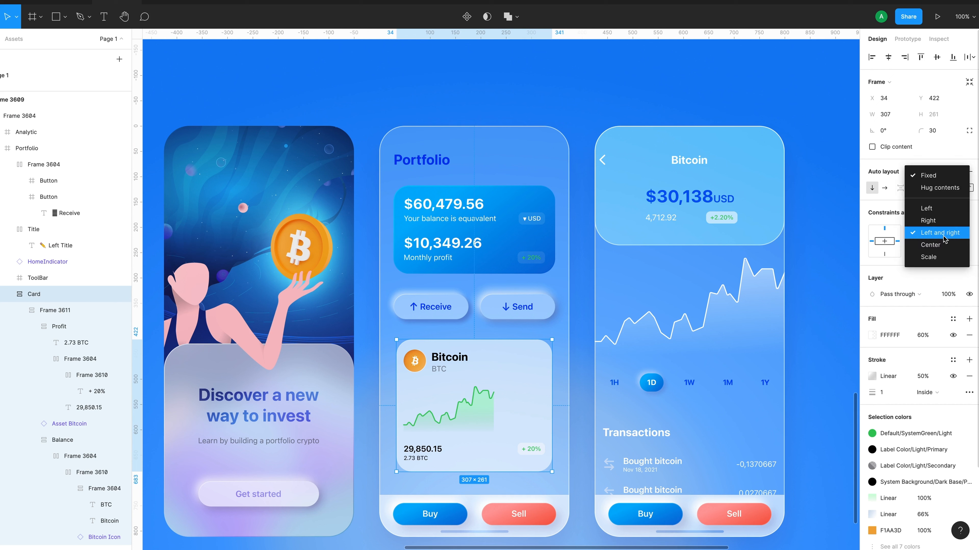
{"action": "left_click", "coordinate": [945, 188]}
{"action": "left_click", "coordinate": [54, 310]}
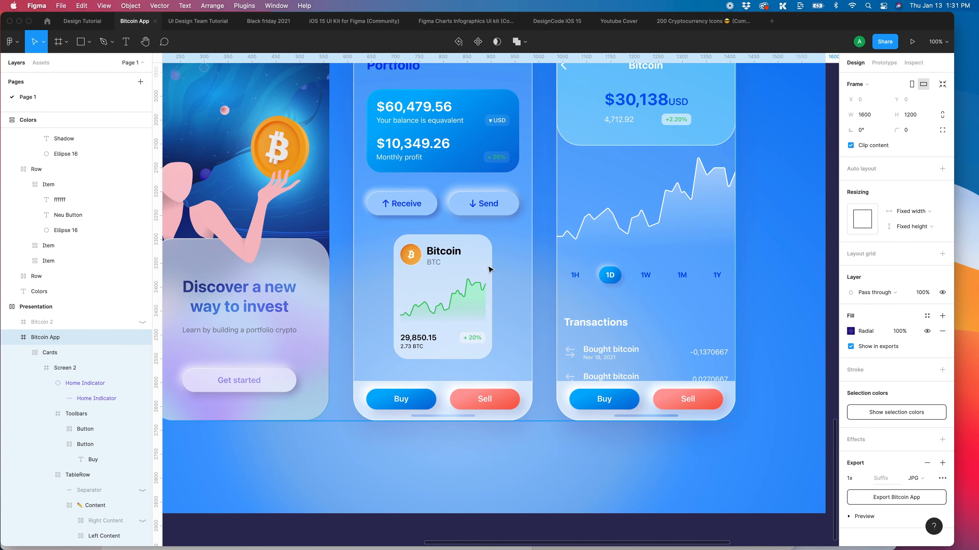
Duplicate the Bitcoin card and combine both cards in a horizontal auto layout with a spacing of 20
{"action": "left_click", "coordinate": [467, 263]}
{"action": "scroll", "coordinate": [86, 228], "scroll_direction": "down", "scroll_amount": 2}
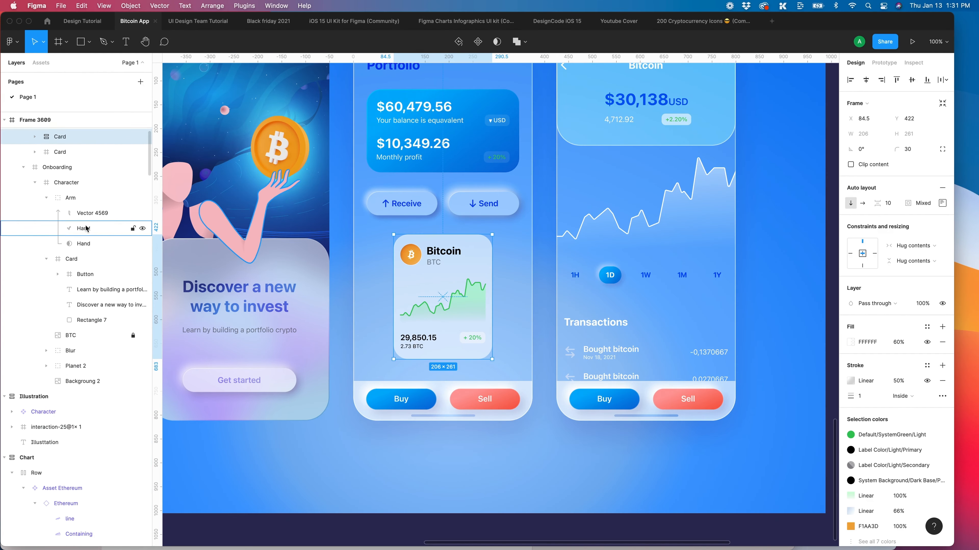
{"action": "key", "text": "super+d"}
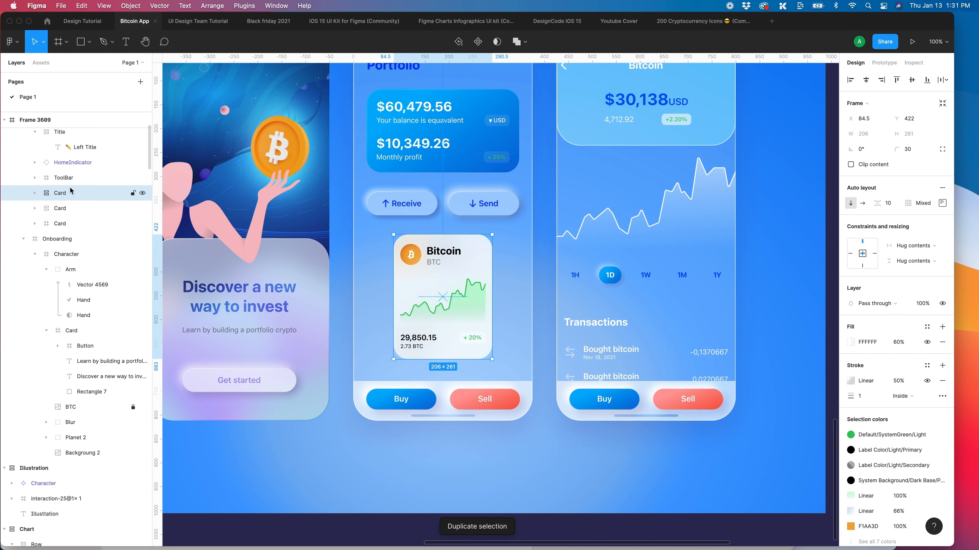
{"action": "left_click", "coordinate": [75, 208], "text": "shift"}
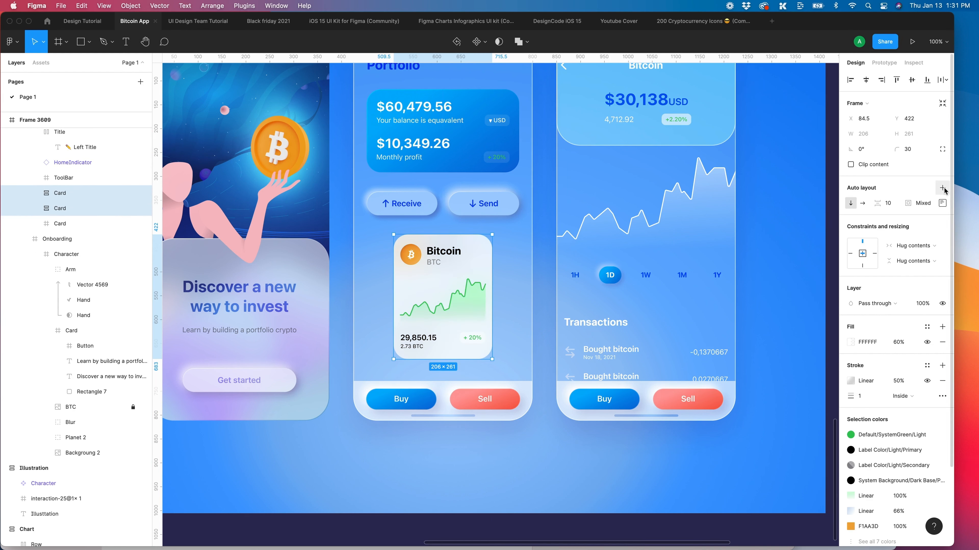
{"action": "left_click", "coordinate": [943, 188]}
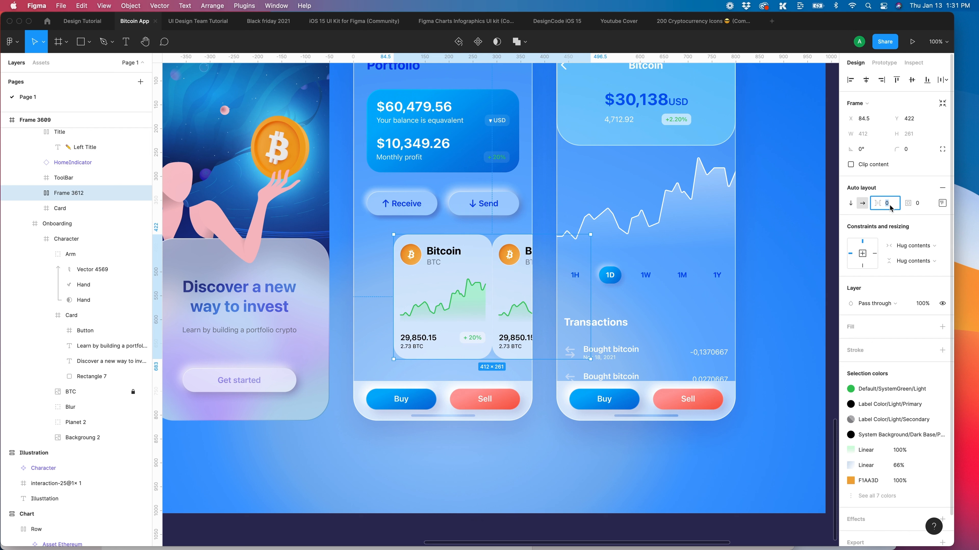
{"action": "type", "text": "20"}
{"action": "key", "text": "Return"}
Centre the row of two coin cards horizontally in the Portfolio screen
{"action": "left_click", "coordinate": [865, 81]}
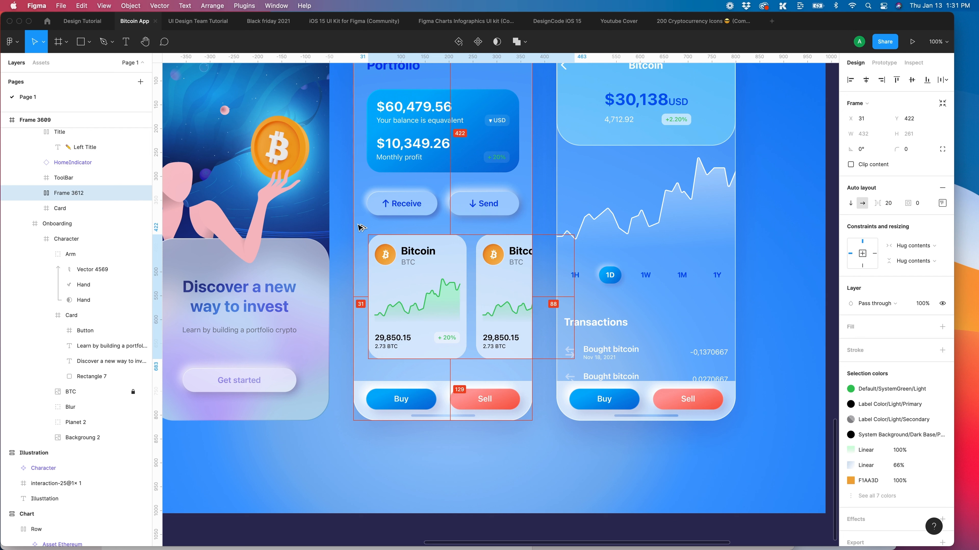
{"action": "key", "text": "Left"}
{"action": "key", "text": "Left"}
{"action": "key", "text": "Left"}
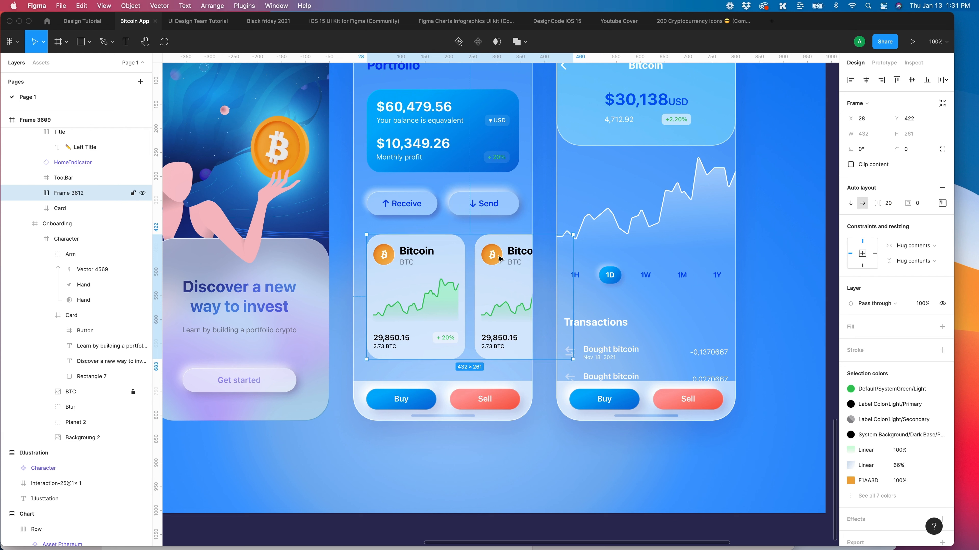
{"action": "left_click", "coordinate": [866, 80]}
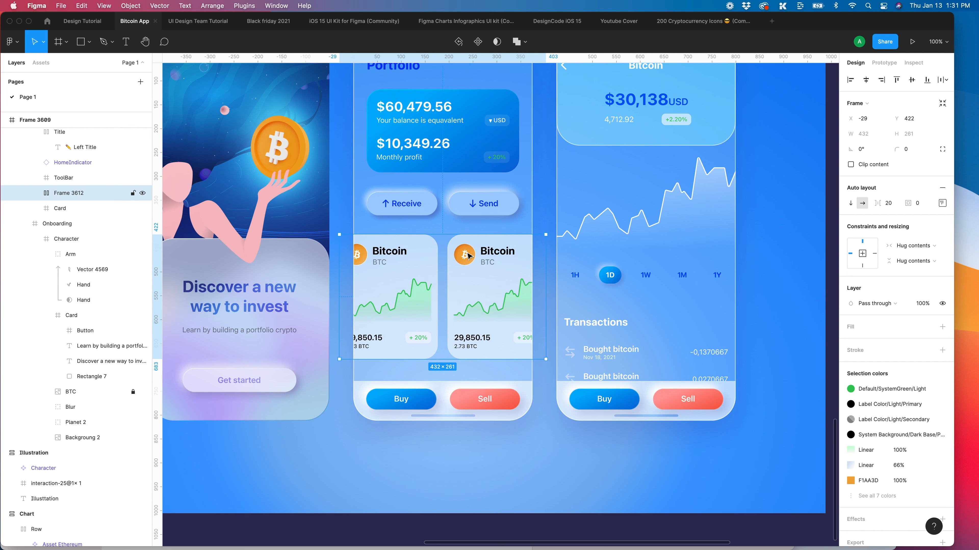
Swap the second card's Bitcoin icon instance for the Ethereum Icon component
{"action": "left_click", "coordinate": [466, 255], "text": "super"}
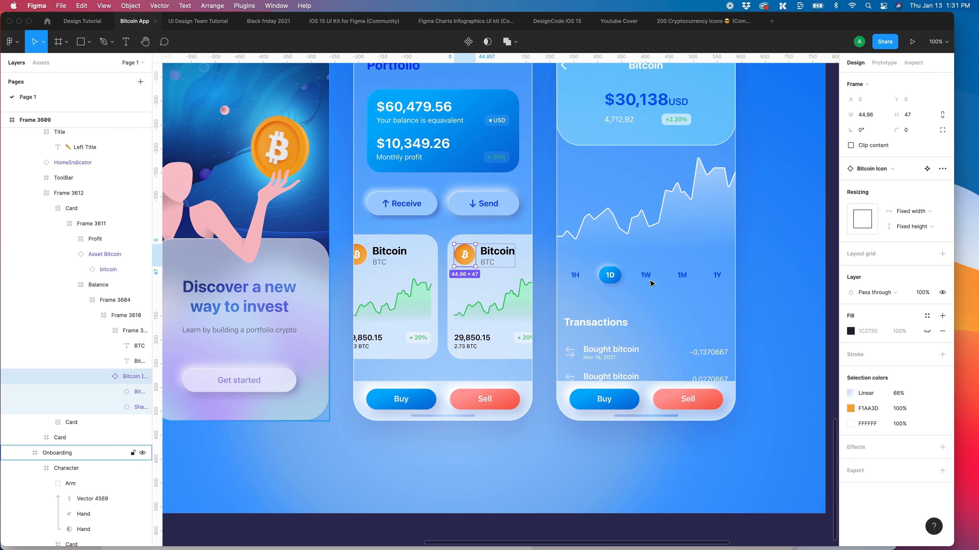
{"action": "left_click", "coordinate": [892, 169]}
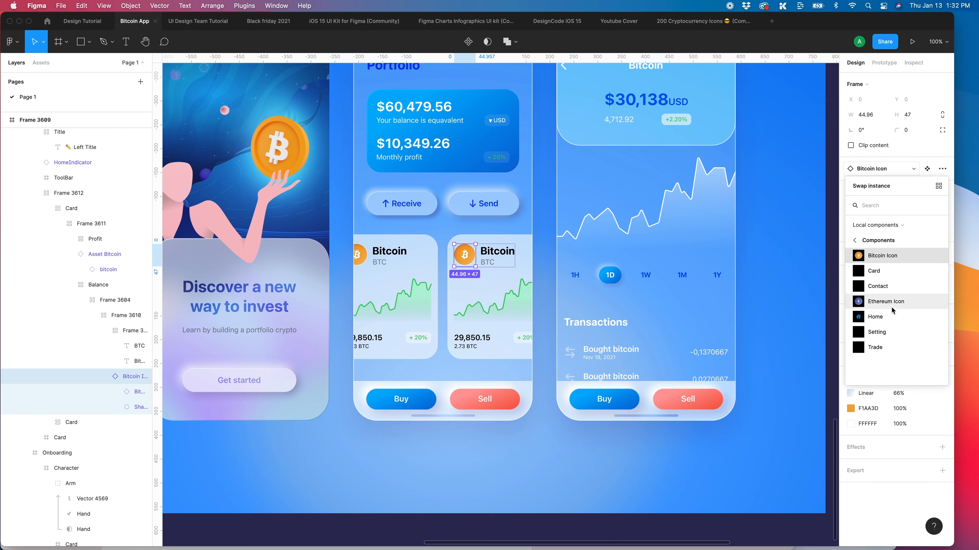
{"action": "left_click", "coordinate": [886, 302]}
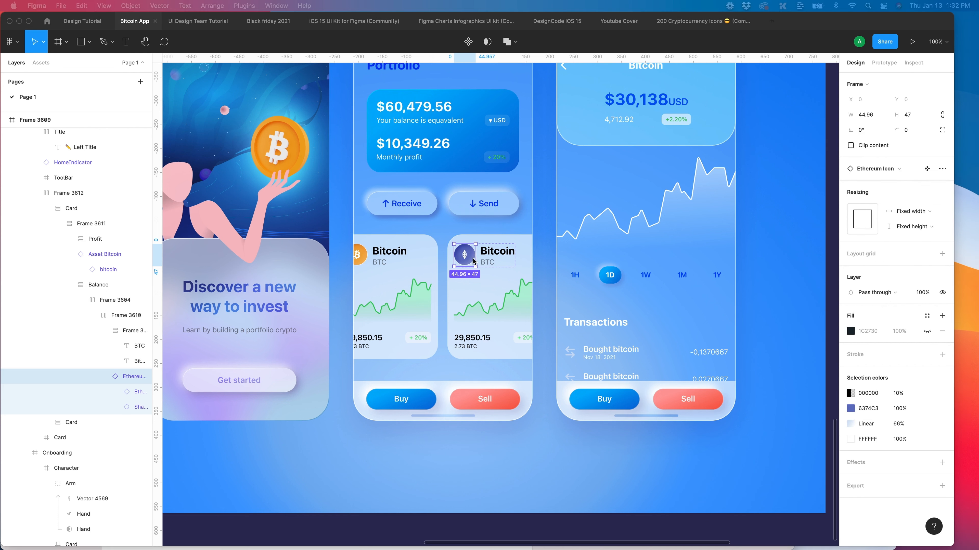
Replace the second card's title with Ethereum and its BTC label with ETH
{"action": "double_click", "coordinate": [493, 253]}
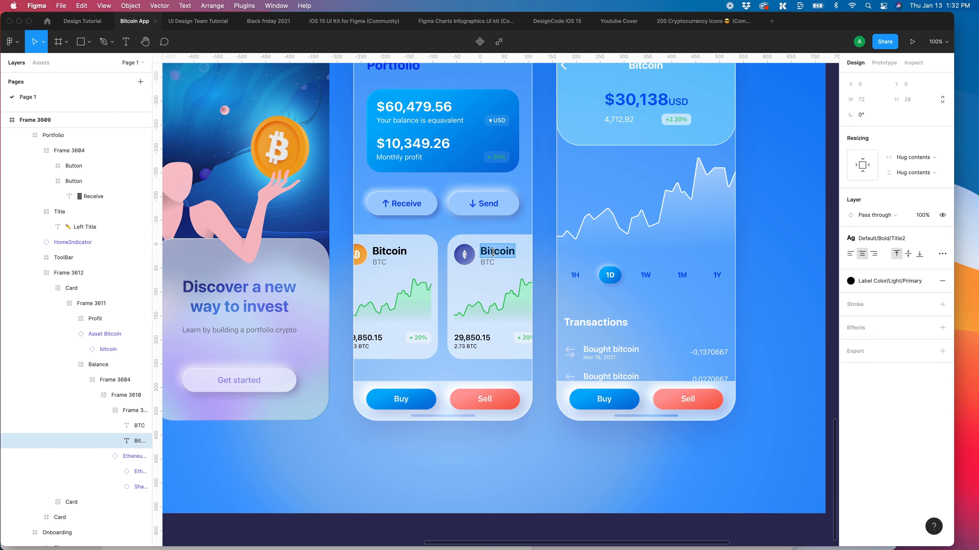
{"action": "left_click", "coordinate": [493, 252]}
{"action": "left_click_drag", "start_coordinate": [487, 253], "coordinate": [512, 253]}
{"action": "key", "text": "BackSpace"}
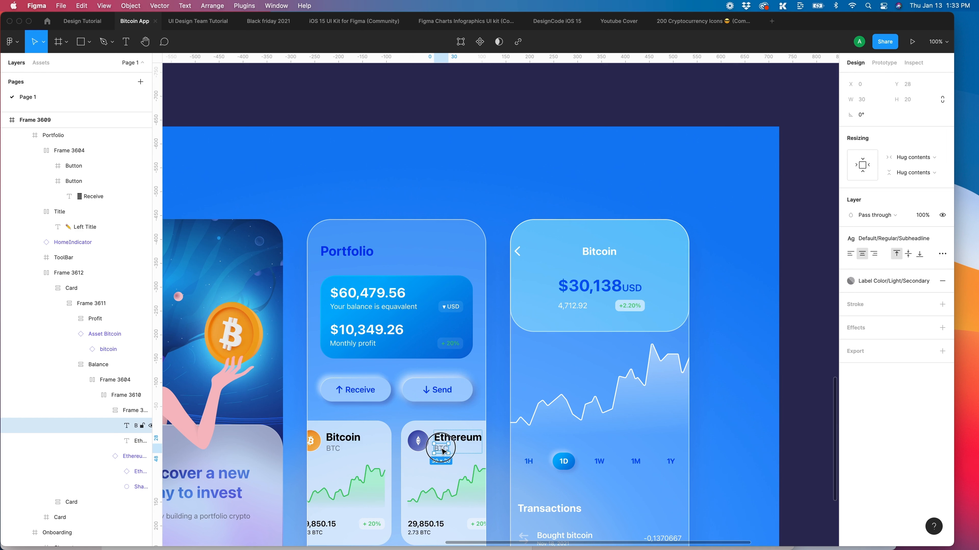
{"action": "type", "text": "ETH"}
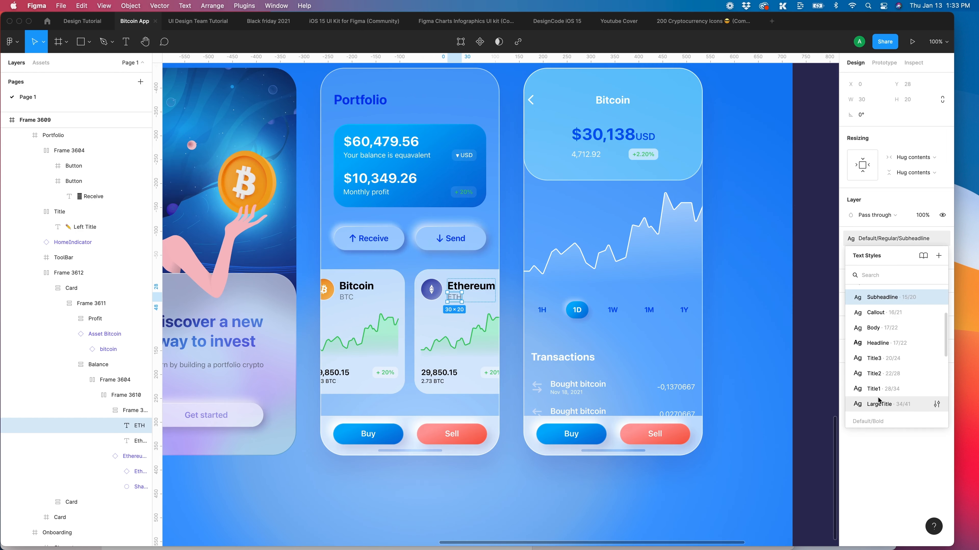
Apply the bold Subheadline text style to the ETH label and open the text styles for the first card's BTC label
{"action": "scroll", "coordinate": [879, 400], "scroll_direction": "down", "scroll_amount": 2}
{"action": "scroll", "coordinate": [894, 339], "scroll_direction": "down", "scroll_amount": 4}
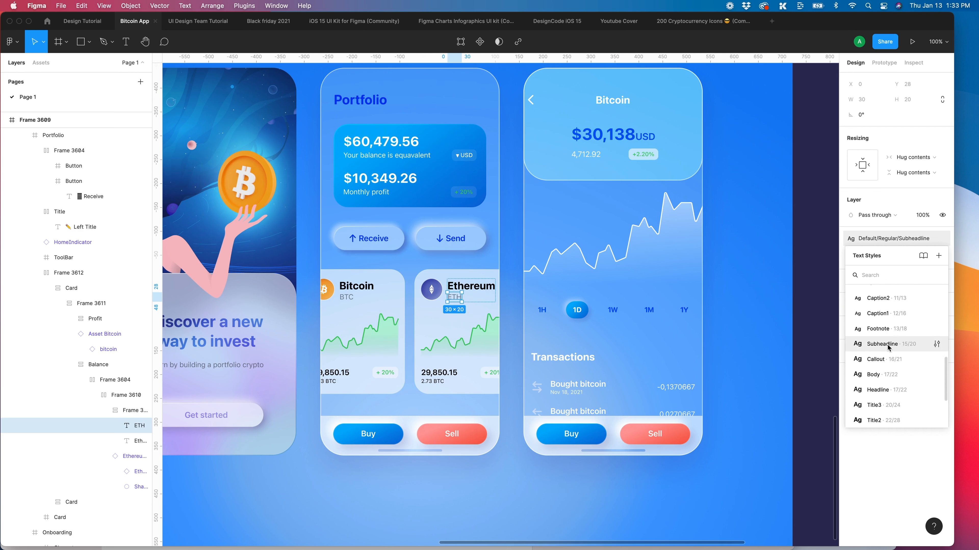
{"action": "left_click", "coordinate": [883, 344]}
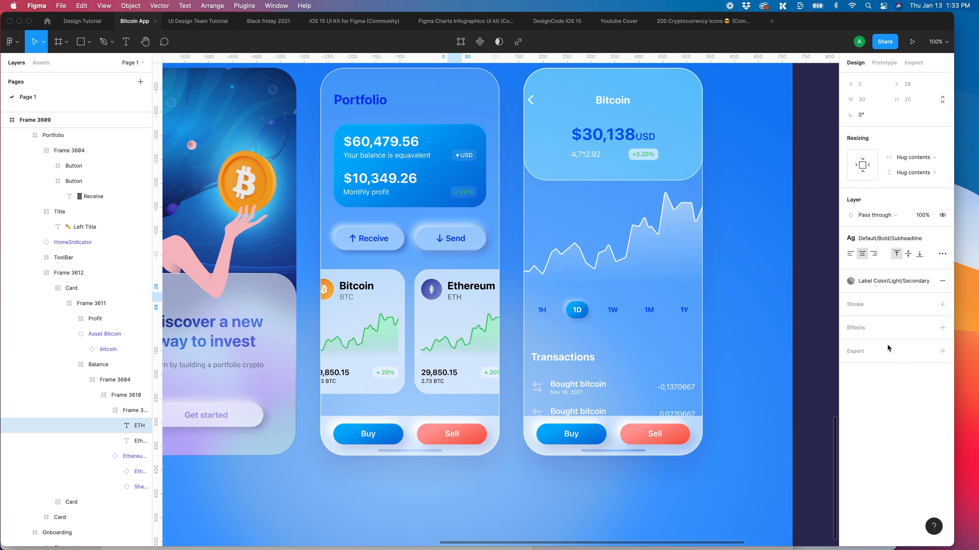
{"action": "left_click", "coordinate": [349, 298]}
{"action": "left_click", "coordinate": [874, 240]}
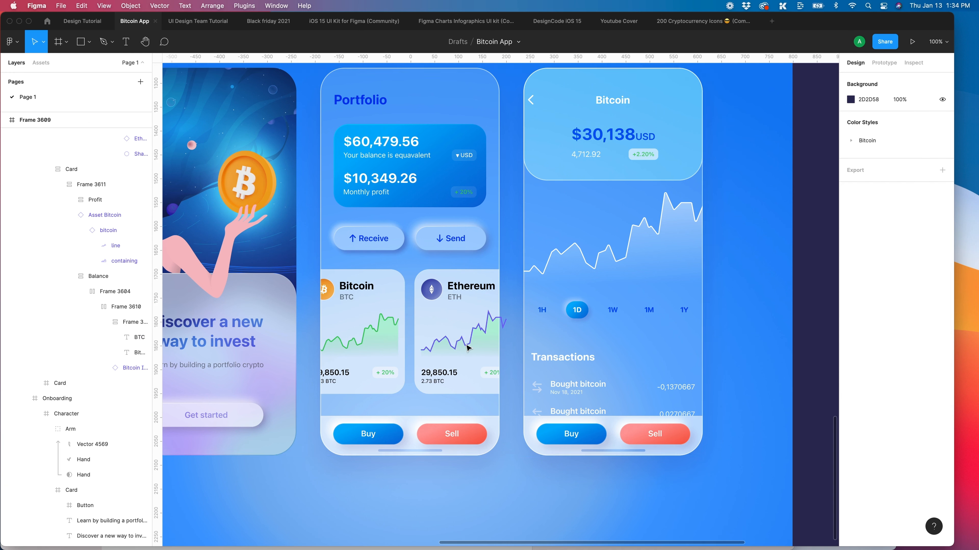
Swap the chart instance in the Ethereum card for the Asset Ethereum component
{"action": "left_click", "coordinate": [467, 345], "text": "super"}
{"action": "scroll", "coordinate": [114, 277], "scroll_direction": "up", "scroll_amount": 3}
{"action": "left_click", "coordinate": [105, 210]}
{"action": "left_click", "coordinate": [882, 169]}
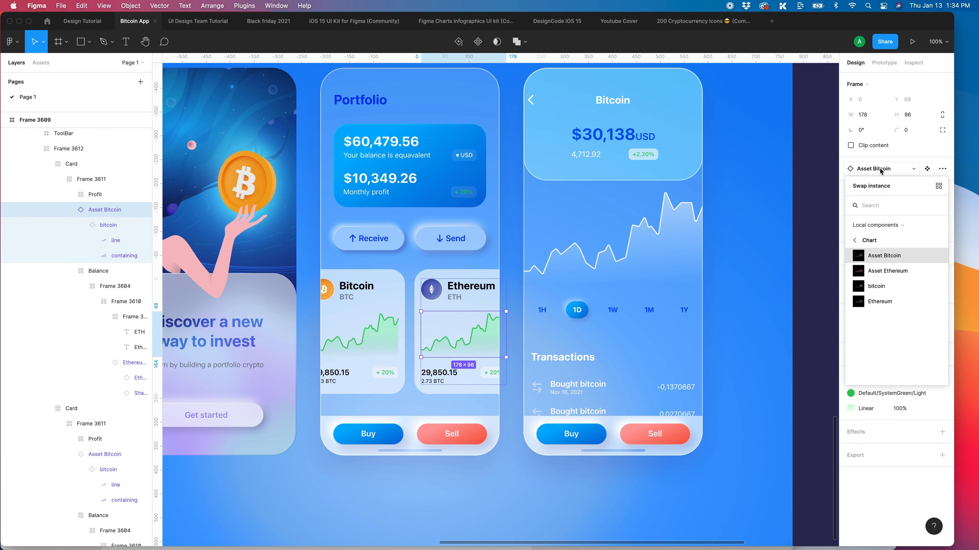
{"action": "left_click", "coordinate": [885, 270]}
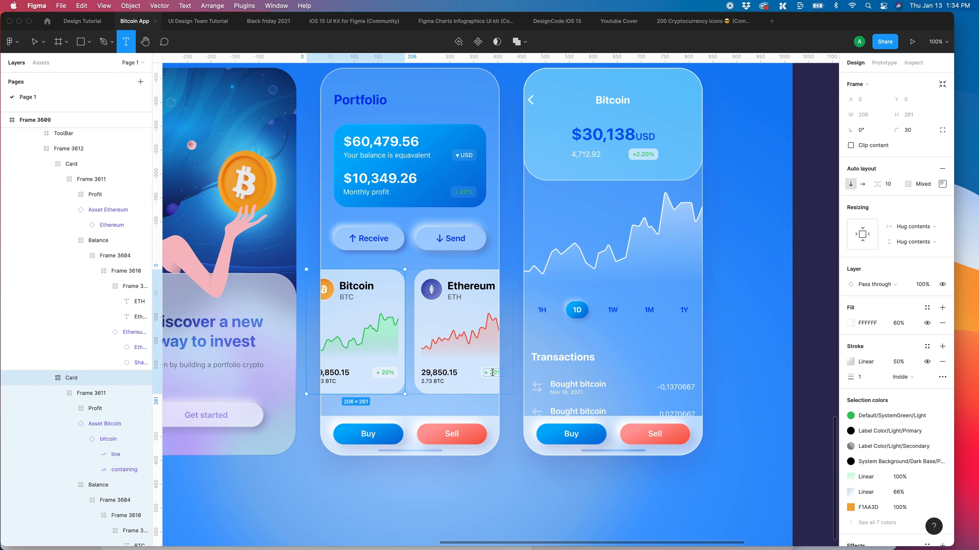
Replace the Ethereum card's values with + 10% in the badge, 18,650.65 as the amount and 1.73 ETH as the holding
{"action": "double_click", "coordinate": [492, 373]}
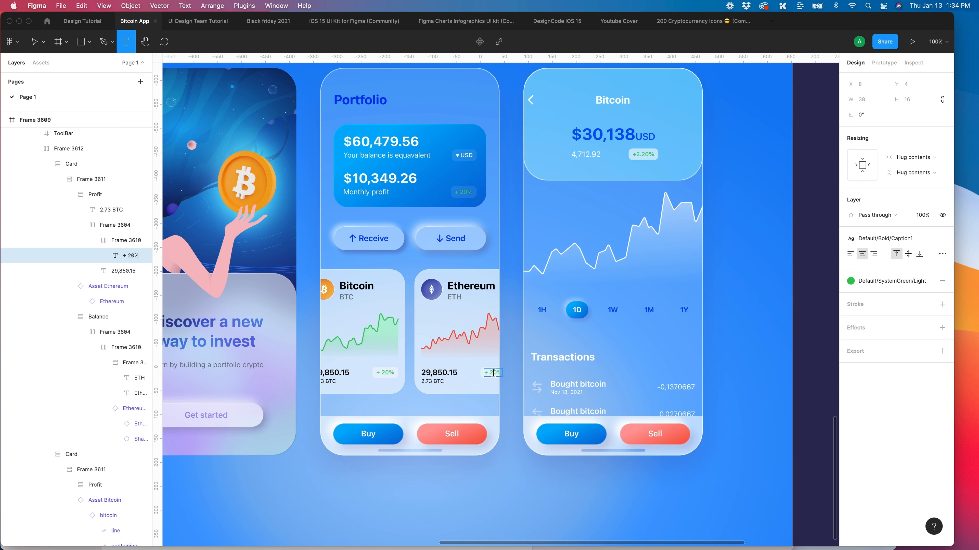
{"action": "type", "text": "1"}
{"action": "left_click", "coordinate": [438, 373]}
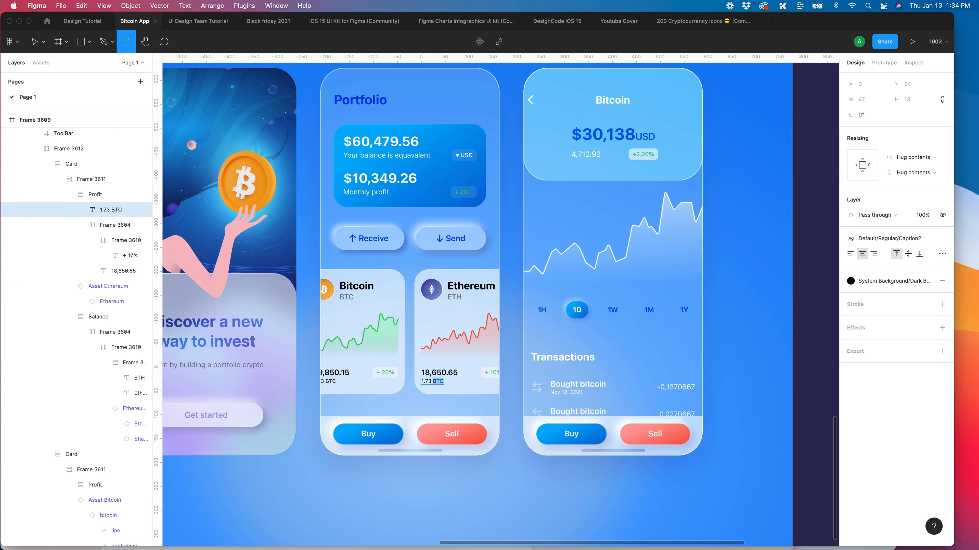
{"action": "type", "text": "ETH"}
{"action": "key", "text": "Escape"}
{"action": "key", "text": "Escape"}
{"action": "scroll", "coordinate": [426, 476], "scroll_direction": "down", "scroll_amount": 1}
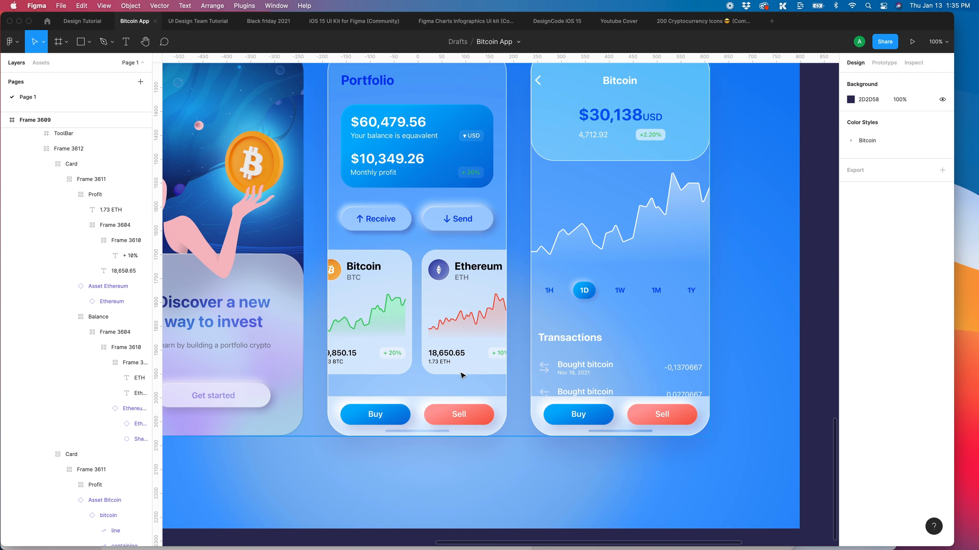
Change the percentage in the Ethereum card's badge to - 10%
{"action": "key", "text": "t"}
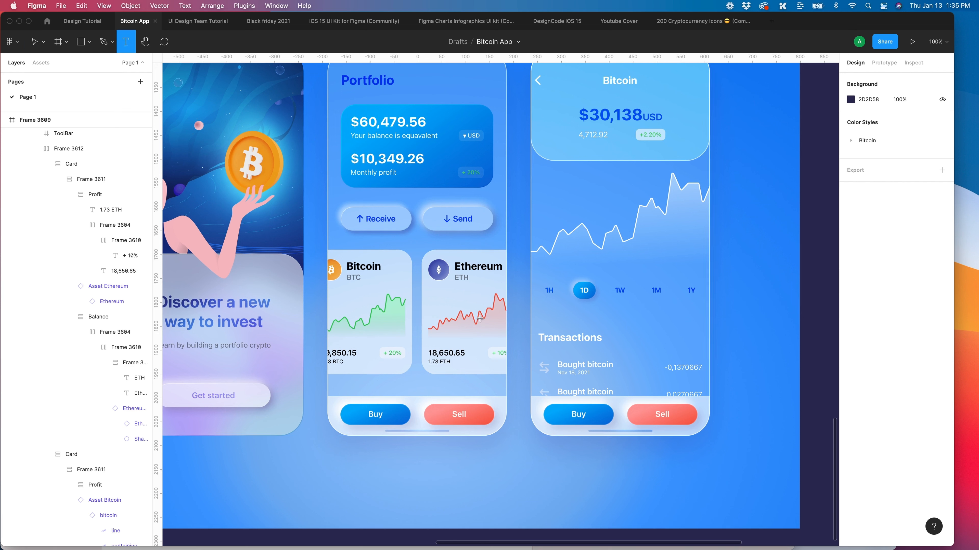
{"action": "left_click", "coordinate": [496, 352]}
{"action": "key", "text": "BackSpace"}
{"action": "key", "text": "BackSpace"}
{"action": "type", "text": "="}
{"action": "key", "text": "BackSpace"}
{"action": "key", "text": "BackSpace"}
{"action": "type", "text": "-"}
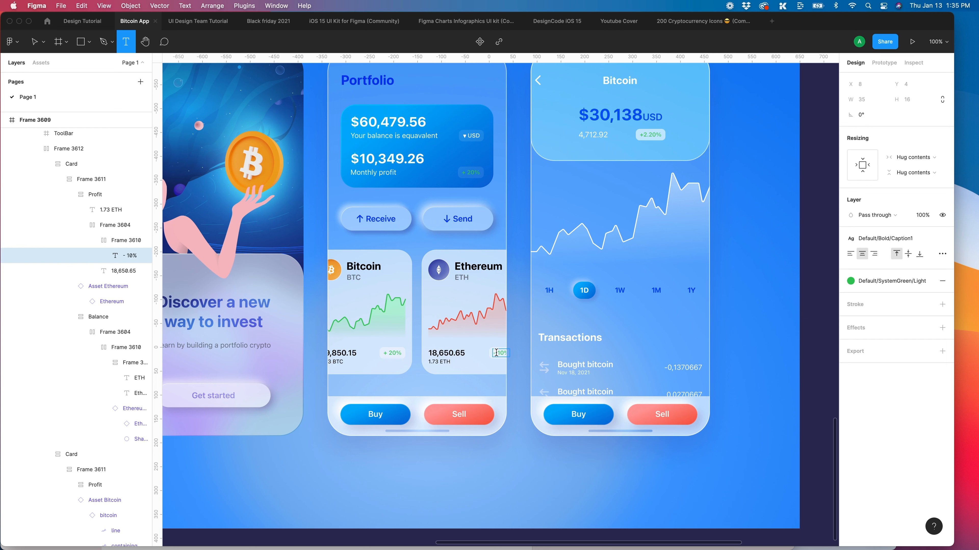
{"action": "key", "text": "Escape"}
{"action": "key", "text": "Escape"}
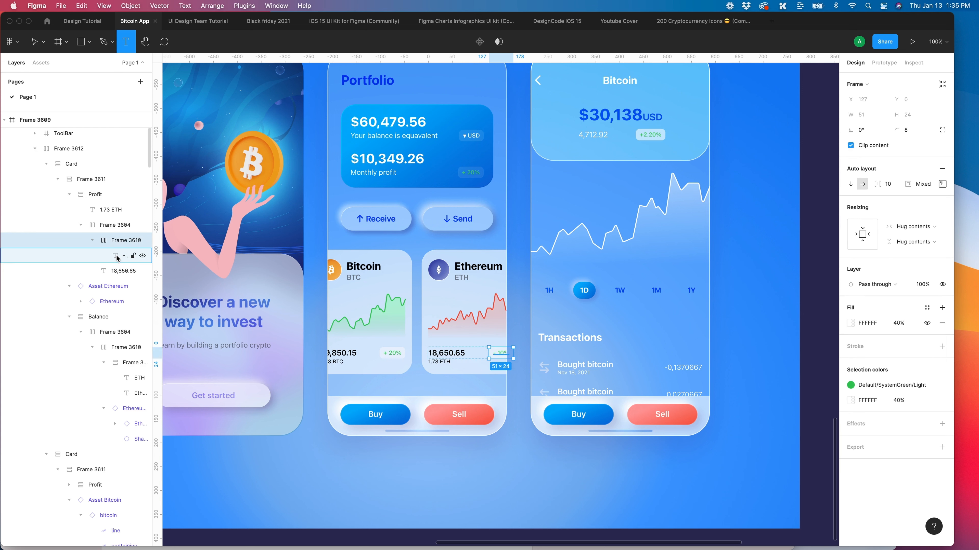
Apply the Default/SystemRed colour style to the - 10% text in the Ethereum card's badge
{"action": "left_click", "coordinate": [117, 258]}
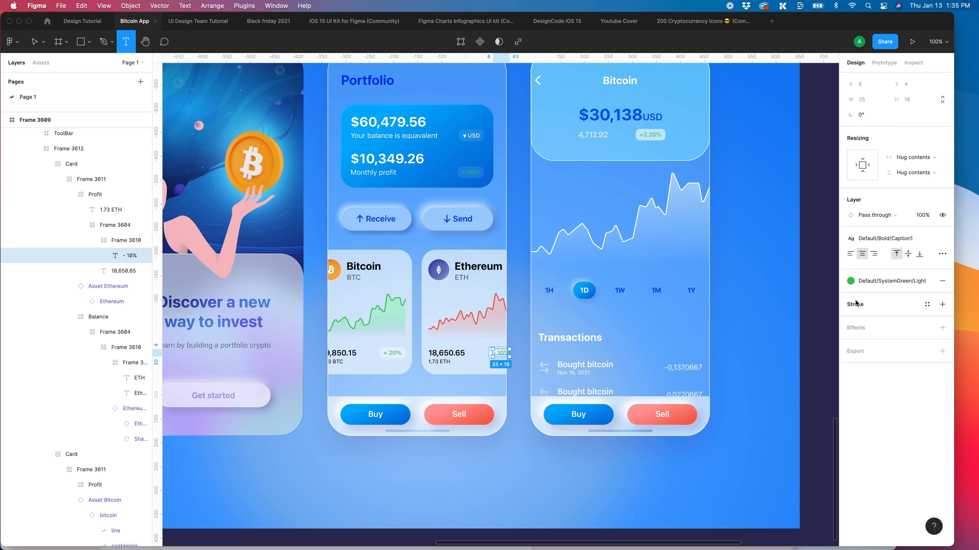
{"action": "left_click", "coordinate": [852, 281]}
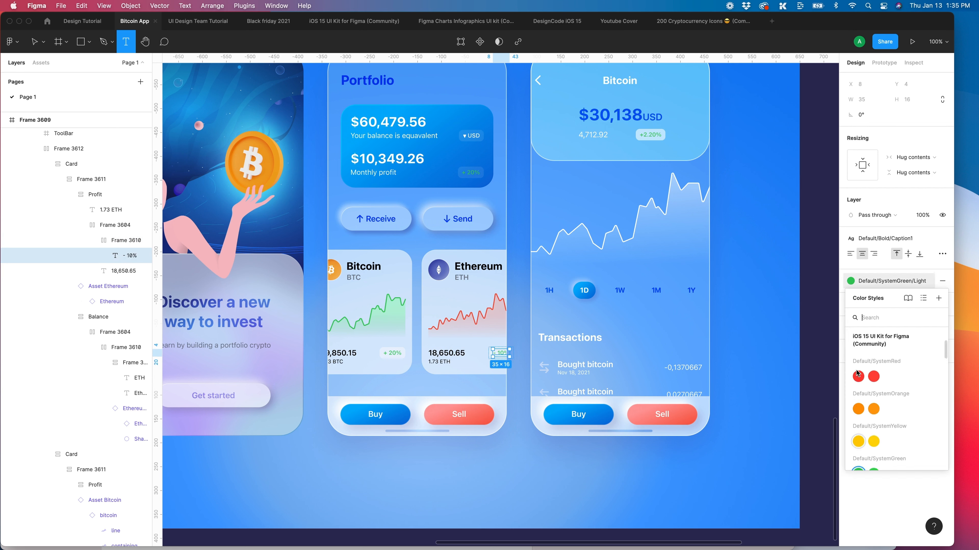
{"action": "left_click", "coordinate": [857, 372]}
Shift the row of Bitcoin and Ethereum cards horizontally so it starts at X 28 on the Portfolio screen
{"action": "left_click", "coordinate": [445, 311]}
{"action": "double_click", "coordinate": [445, 312]}
{"action": "double_click", "coordinate": [445, 312]}
{"action": "key", "text": "alt+Right"}
{"action": "key", "text": "alt+Right"}
{"action": "key", "text": "alt+Right"}
{"action": "key", "text": "alt+Right"}
{"action": "key", "text": "alt+Right"}
{"action": "key", "text": "alt+Right"}
{"action": "key", "text": "alt+Right"}
{"action": "key", "text": "alt+Right"}
{"action": "key", "text": "alt+Right"}
{"action": "key", "text": "alt+Right"}
{"action": "key", "text": "alt+Right"}
{"action": "key", "text": "alt+Right"}
{"action": "key", "text": "alt+Right"}
{"action": "key", "text": "alt+Right"}
{"action": "key", "text": "alt+Right"}
{"action": "key", "text": "alt+Right"}
{"action": "key", "text": "alt+Right"}
{"action": "key", "text": "alt+Right"}
{"action": "key", "text": "alt+Right"}
{"action": "key", "text": "alt+Right"}
{"action": "key", "text": "alt+Left"}
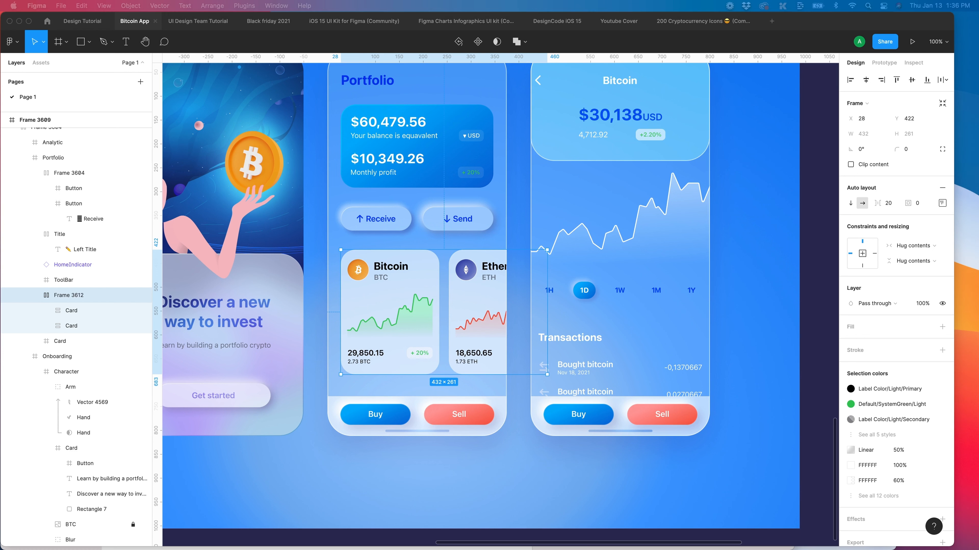
{"action": "left_click", "coordinate": [345, 476]}
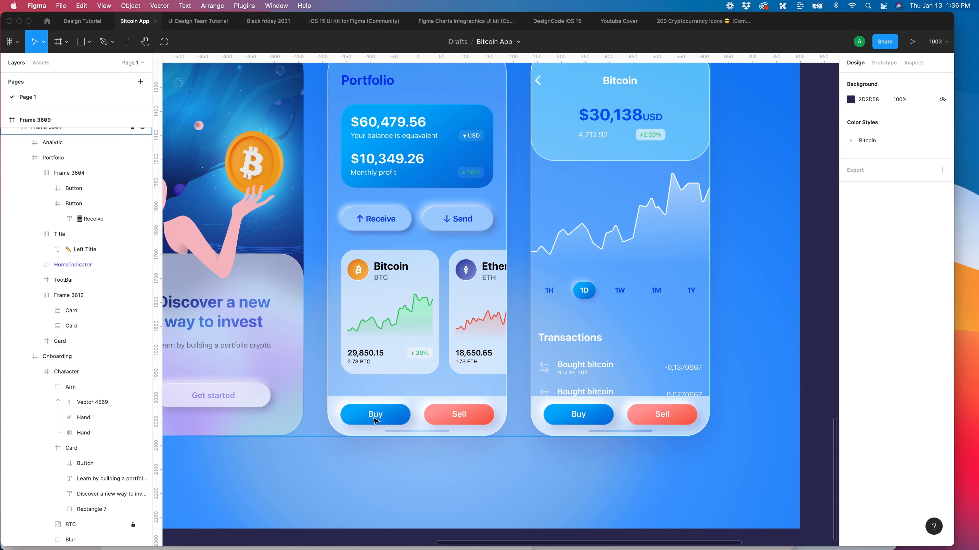
Delete the frame holding the Buy and Sell buttons from the Portfolio screen's ToolBar
{"action": "scroll", "coordinate": [345, 447], "scroll_direction": "up", "scroll_amount": 3}
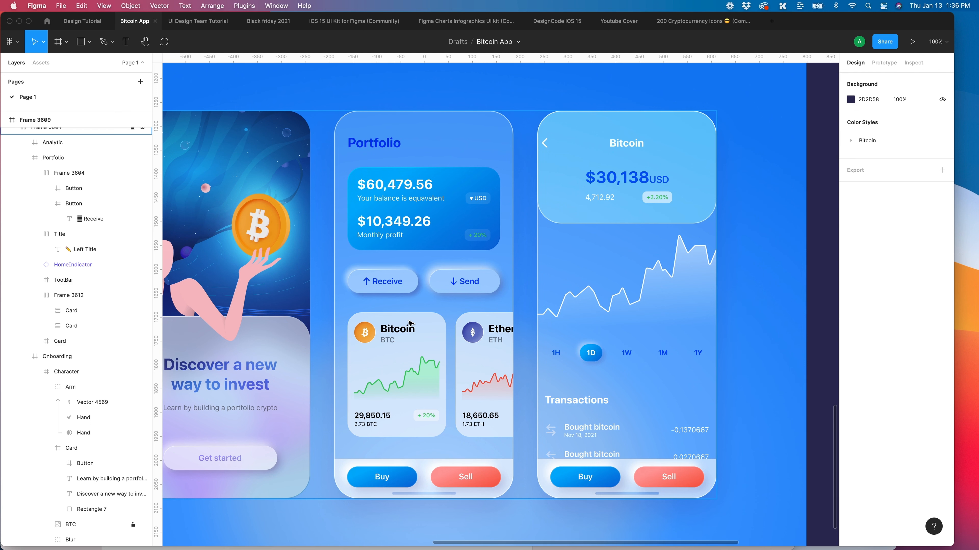
{"action": "scroll", "coordinate": [409, 323], "scroll_direction": "down", "scroll_amount": 3}
{"action": "scroll", "coordinate": [408, 322], "scroll_direction": "down", "scroll_amount": 3}
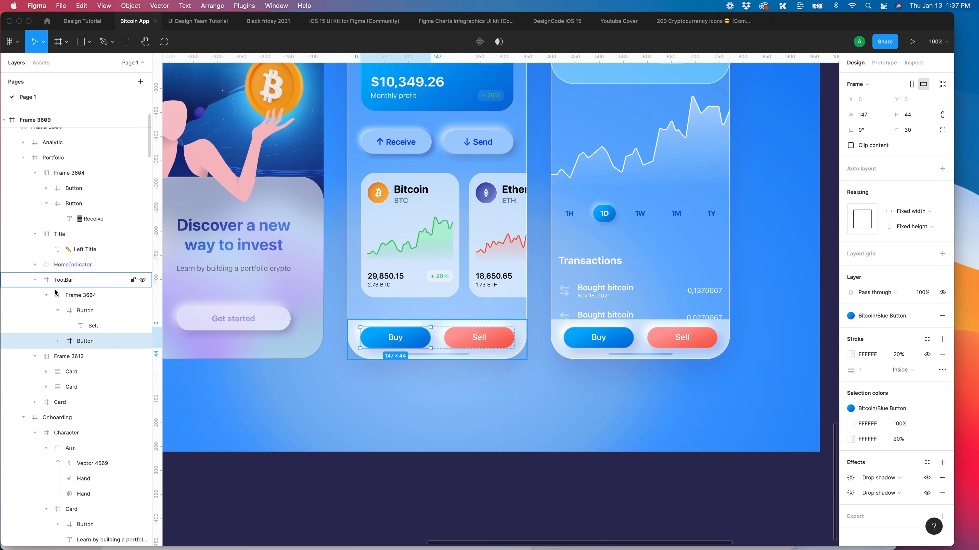
{"action": "left_click", "coordinate": [46, 297]}
{"action": "left_click", "coordinate": [80, 296]}
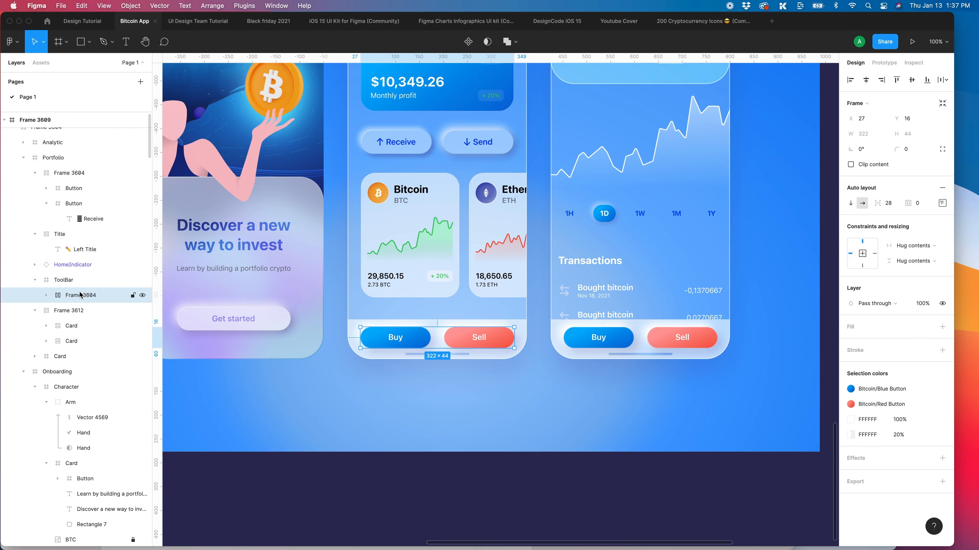
{"action": "key", "text": "Delete"}
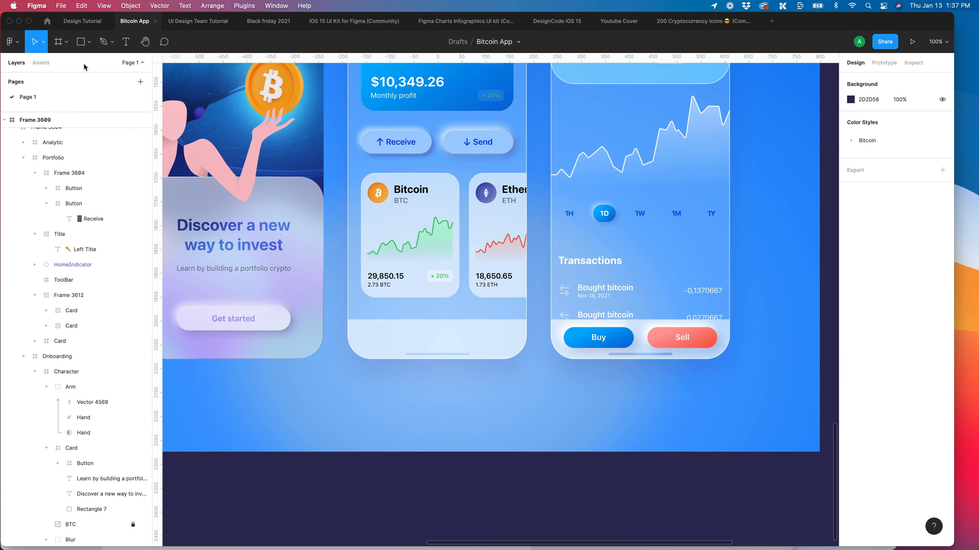
Search the assets for tab and place a five-tab TabBar component just below the Portfolio screen
{"action": "left_click", "coordinate": [43, 64]}
{"action": "left_click", "coordinate": [40, 82]}
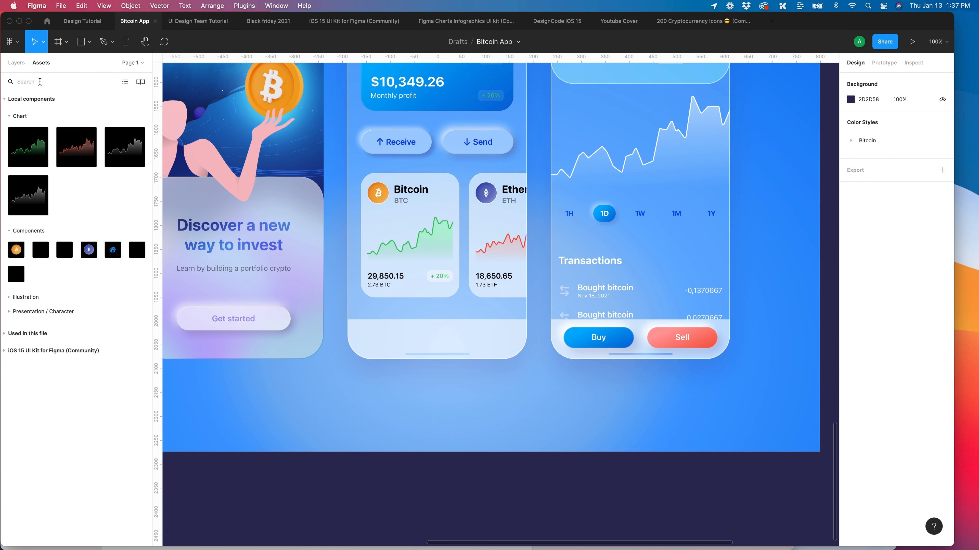
{"action": "type", "text": "t"}
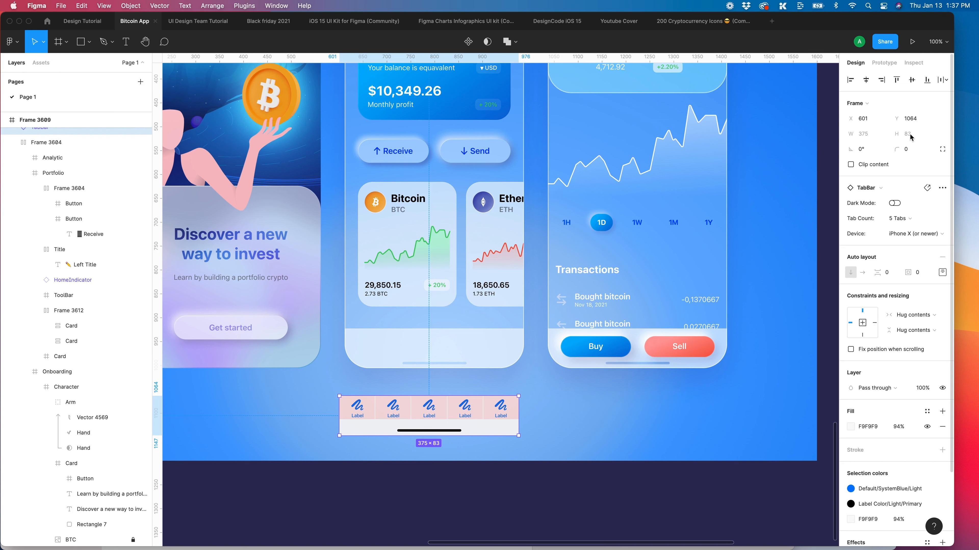
Insert the local Home icon component into the start of the Portfolio screen's empty ToolBar
{"action": "left_click", "coordinate": [505, 349]}
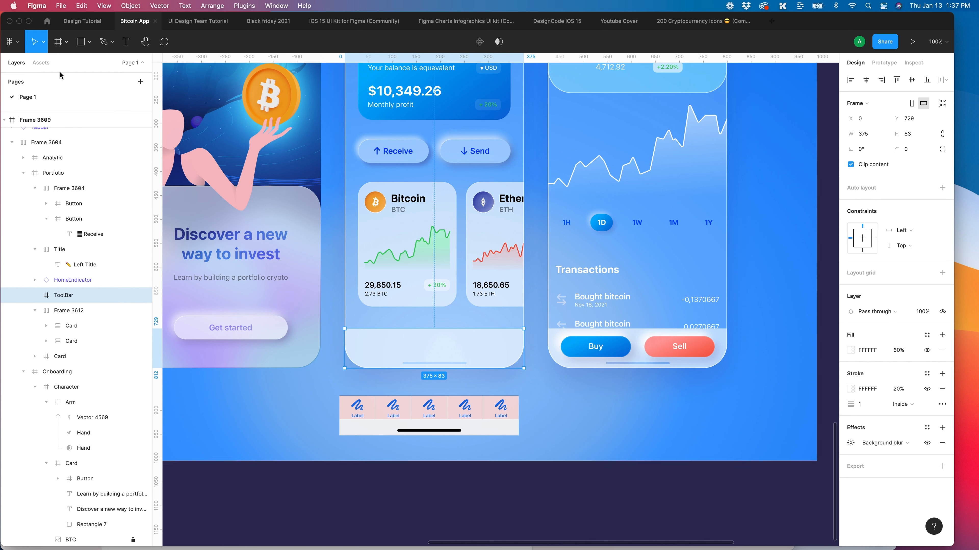
{"action": "left_click", "coordinate": [42, 66]}
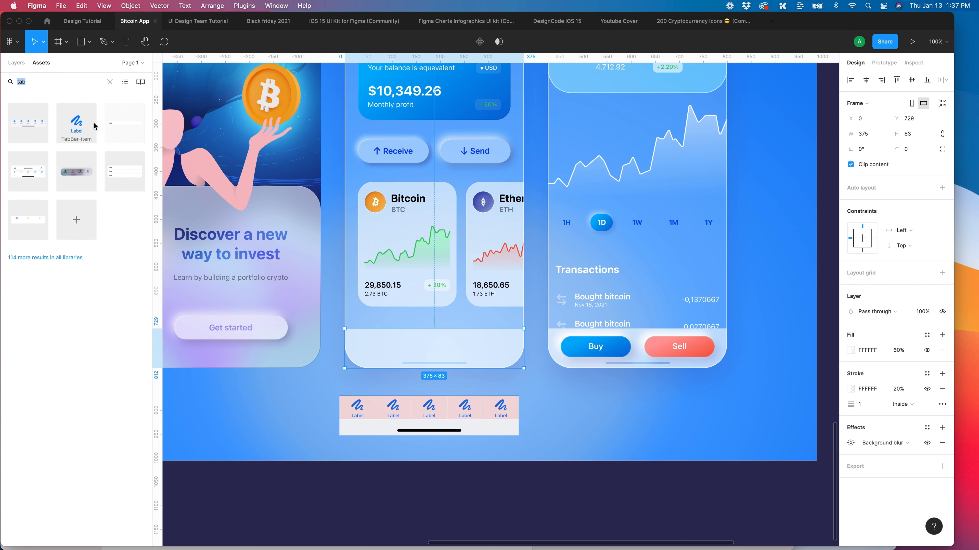
{"action": "type", "text": "id"}
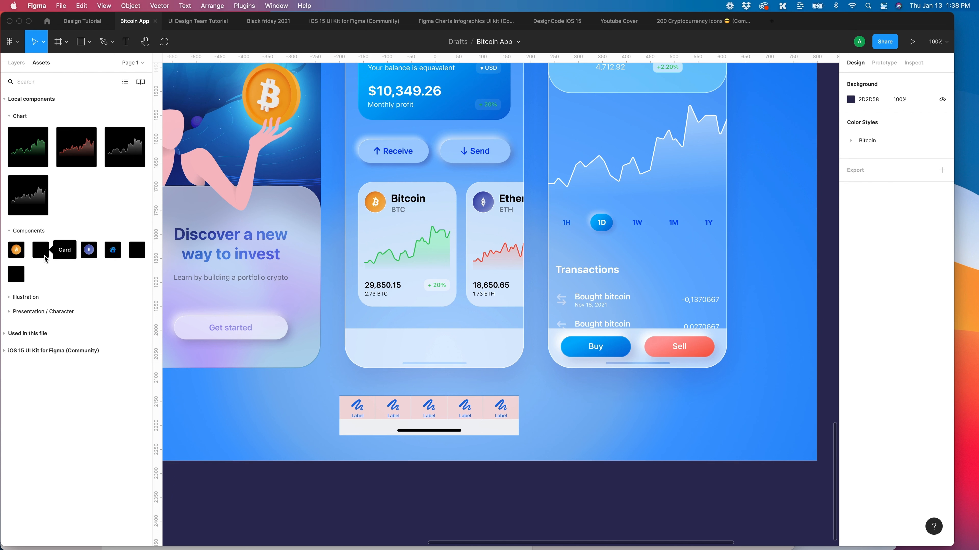
{"action": "left_click_drag", "start_coordinate": [115, 251], "coordinate": [362, 334]}
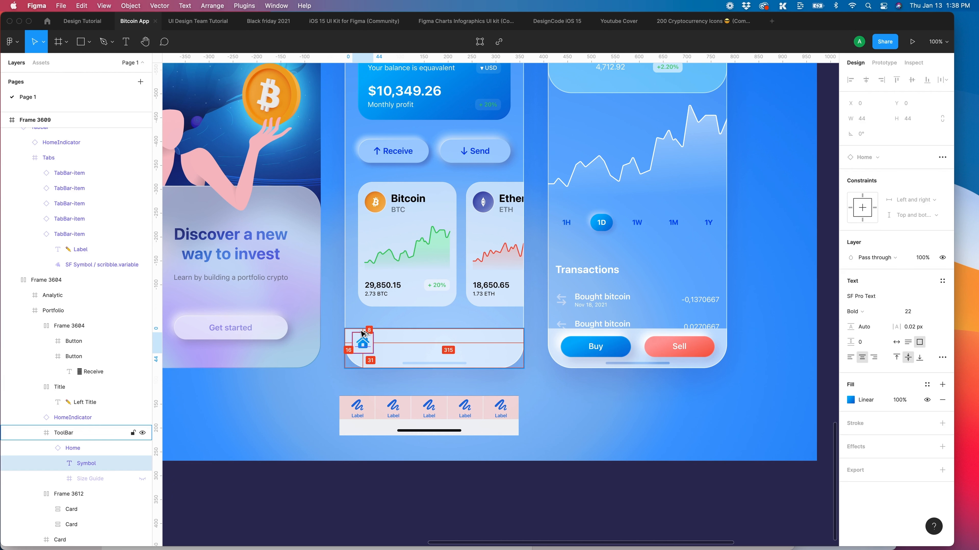
Position the Home icon at X 18, Y 14 inside the ToolBar
{"action": "scroll", "coordinate": [358, 388], "scroll_direction": "up", "scroll_amount": 3}
{"action": "left_click", "coordinate": [360, 441]}
{"action": "key", "text": "Right"}
{"action": "key", "text": "Right"}
{"action": "key", "text": "Down"}
{"action": "key", "text": "Down"}
{"action": "key", "text": "Down"}
{"action": "key", "text": "Down"}
{"action": "key", "text": "Down"}
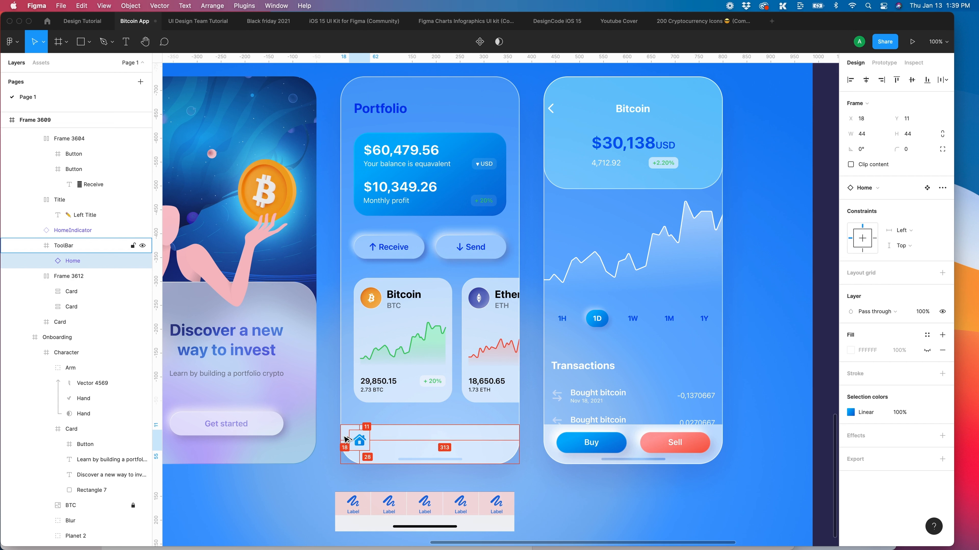
{"action": "key", "text": "Down"}
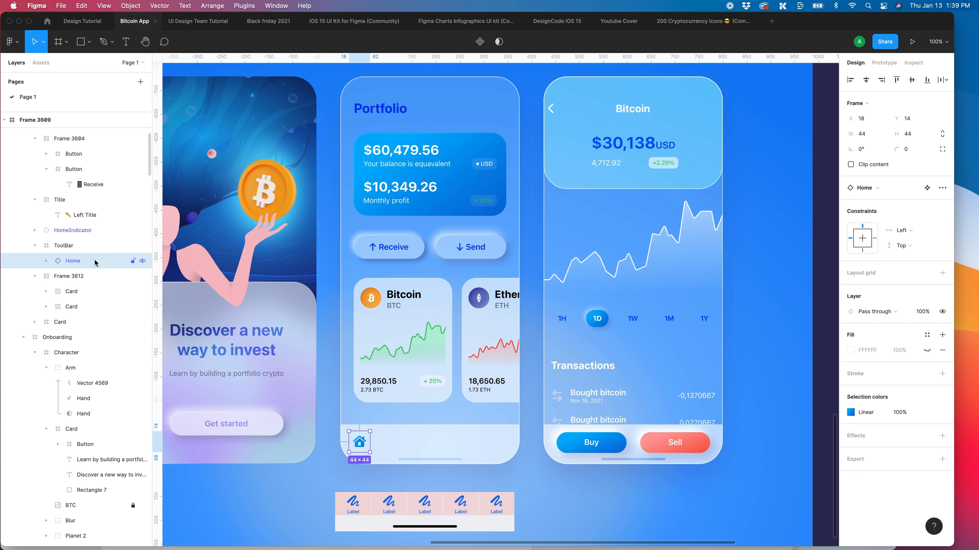
Duplicate the Home icon at X 58 in the ToolBar and swap the copy for the Card component
{"action": "left_click", "coordinate": [79, 277]}
{"action": "left_click", "coordinate": [80, 264]}
{"action": "key", "text": "super+d"}
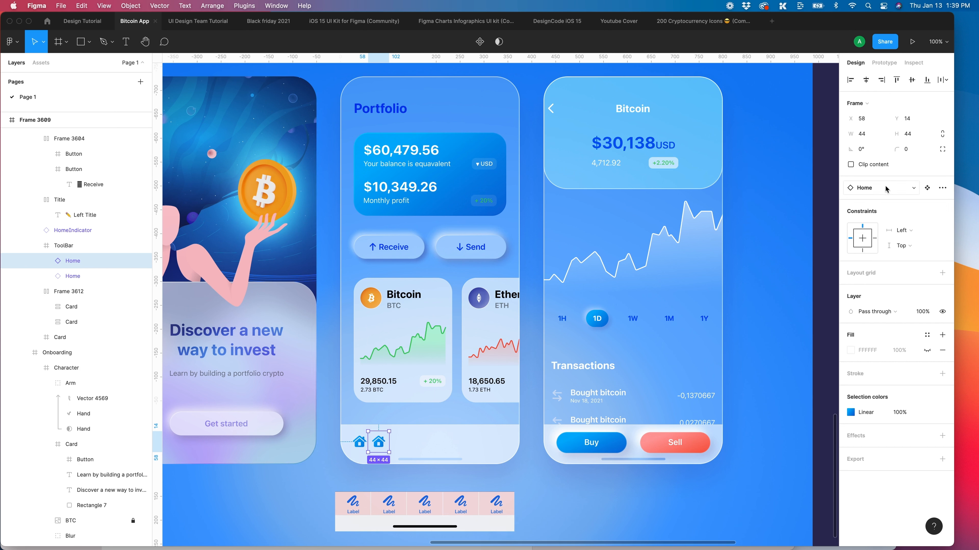
{"action": "left_click", "coordinate": [885, 188]}
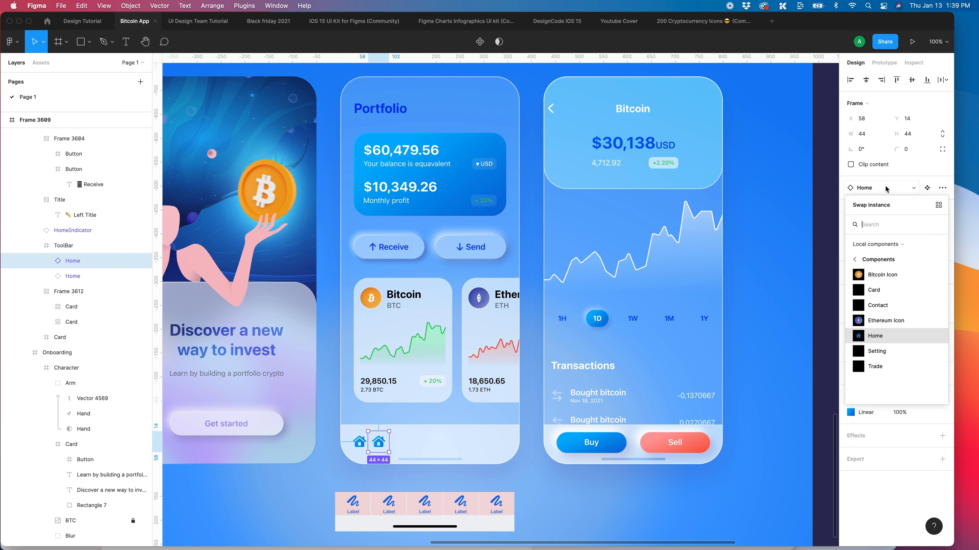
{"action": "left_click", "coordinate": [895, 294]}
Duplicate the Card icon at X 108 and group the three ToolBar icons in a horizontal auto layout with spacing 20
{"action": "key", "text": "super+d"}
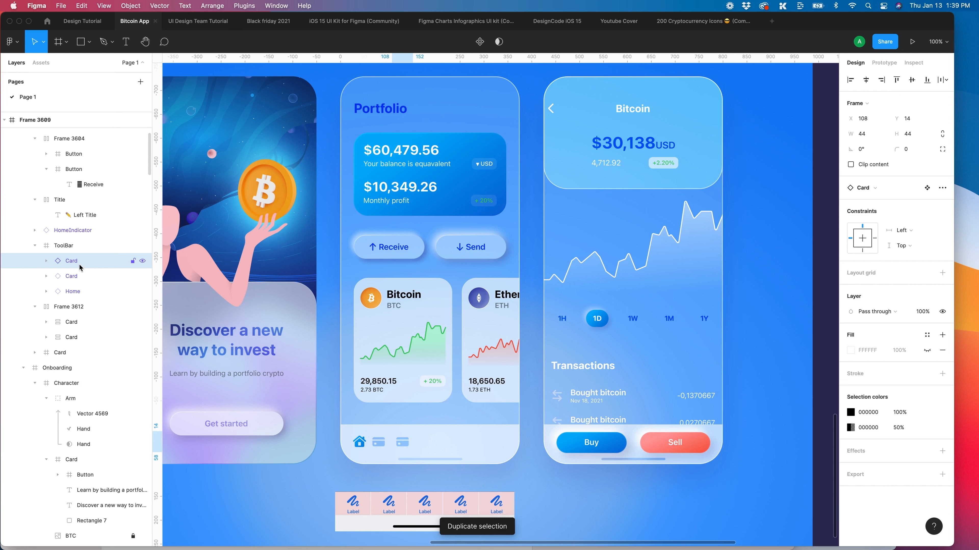
{"action": "left_click", "coordinate": [77, 292], "text": "shift"}
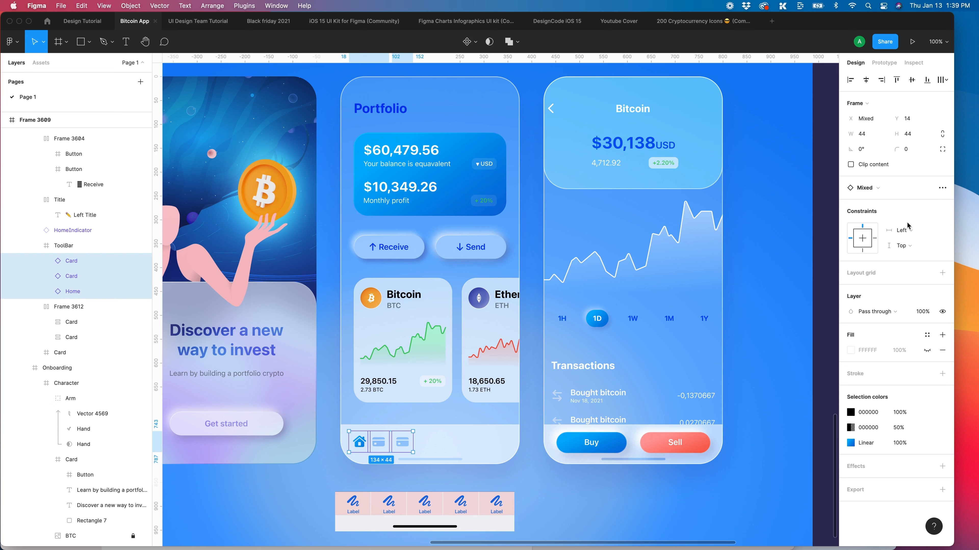
{"action": "key", "text": "shift+a"}
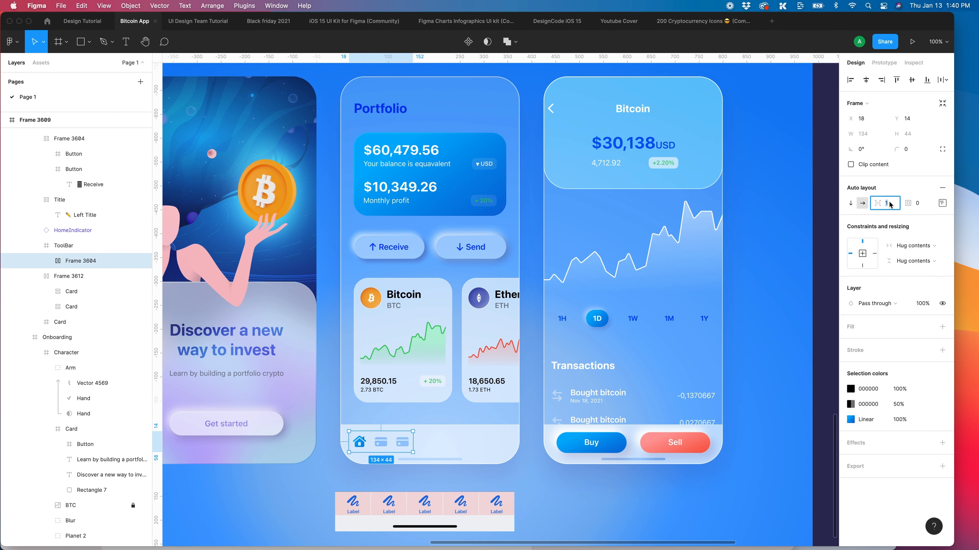
{"action": "type", "text": "20"}
{"action": "key", "text": "Return"}
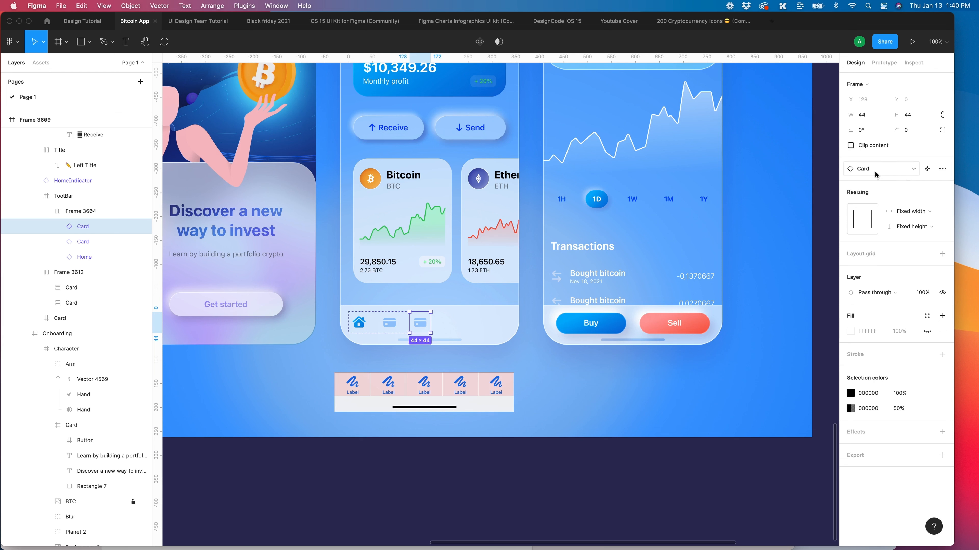
Swap the third ToolBar icon for the Trade component and duplicate it twice to make five icons
{"action": "left_click", "coordinate": [902, 173]}
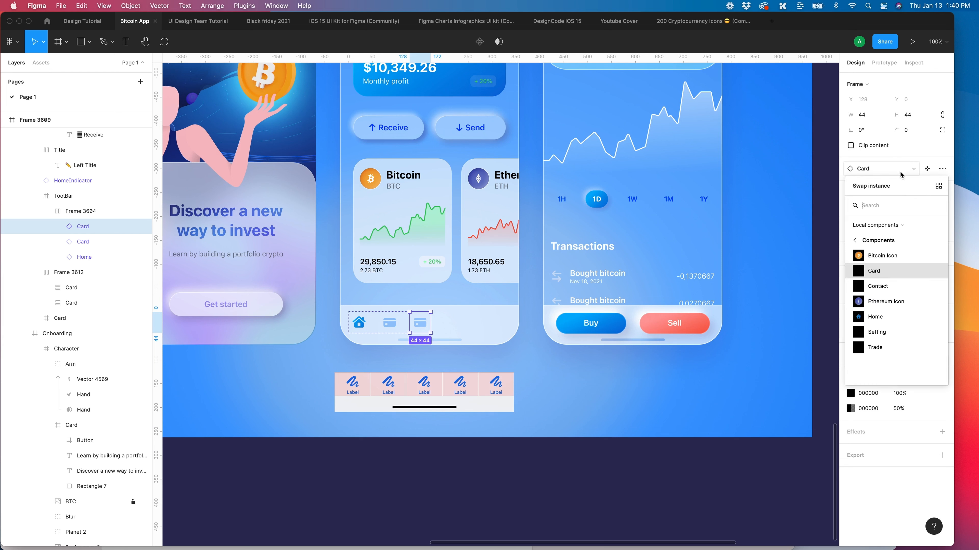
{"action": "left_click", "coordinate": [878, 346]}
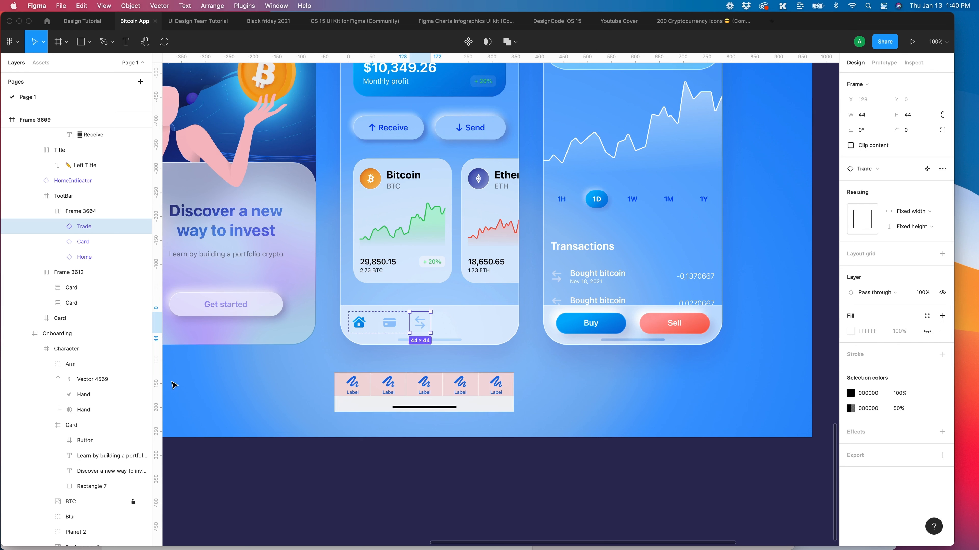
{"action": "key", "text": "super+d"}
{"action": "key", "text": "super+d"}
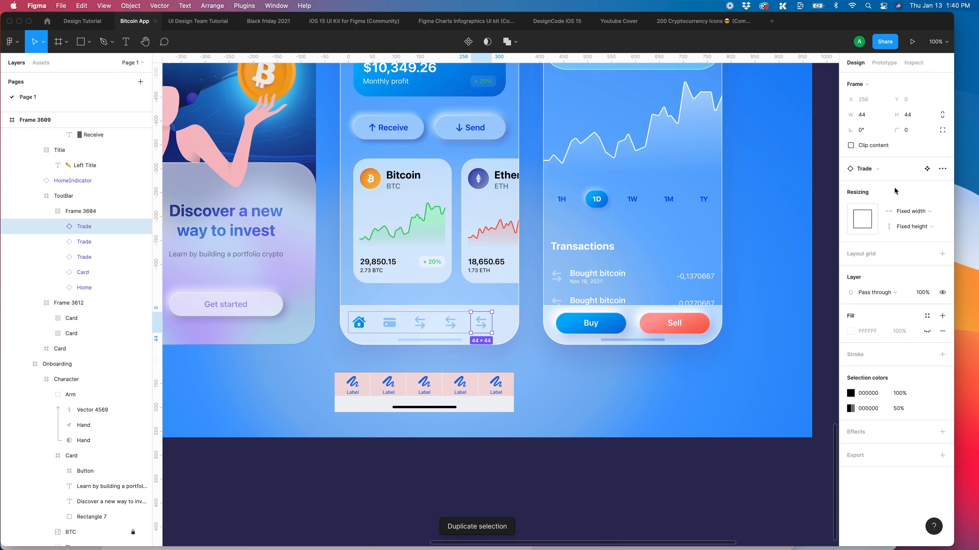
Swap the fifth ToolBar icon for the Setting component and the fourth for the Contact component
{"action": "left_click", "coordinate": [883, 174]}
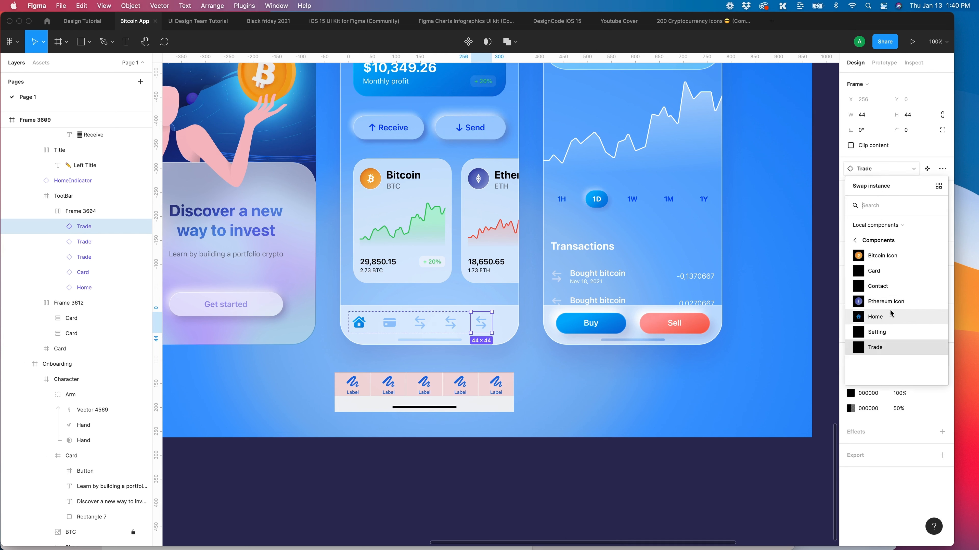
{"action": "left_click", "coordinate": [877, 332]}
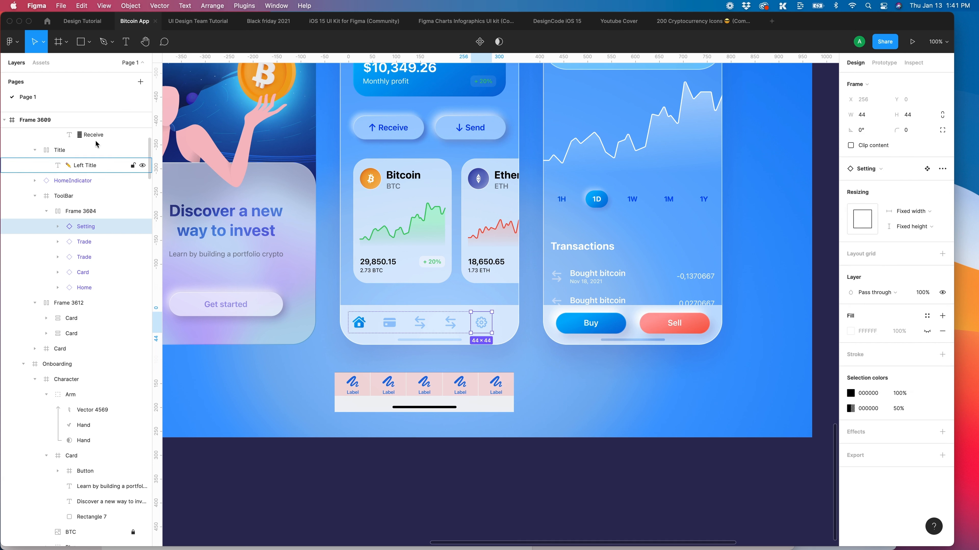
{"action": "left_click", "coordinate": [92, 246]}
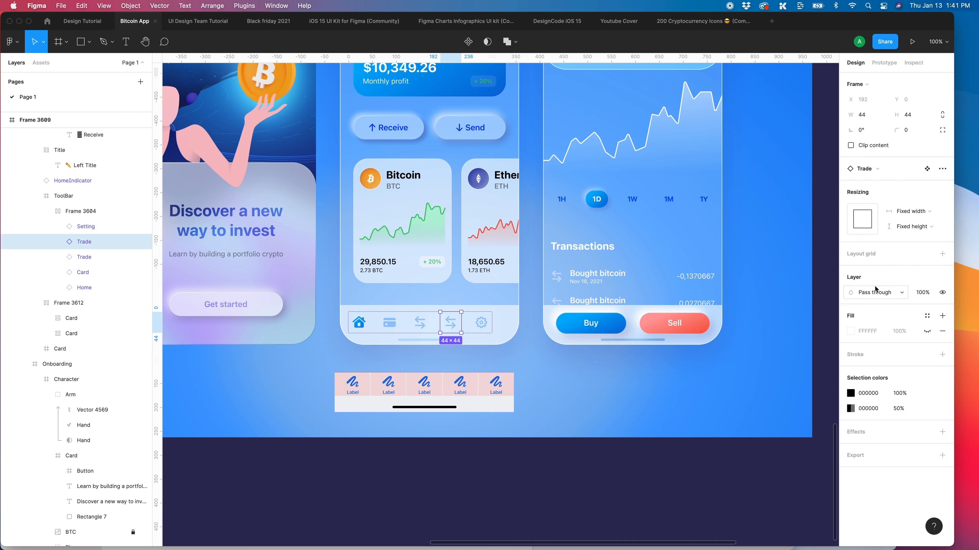
{"action": "left_click", "coordinate": [893, 170]}
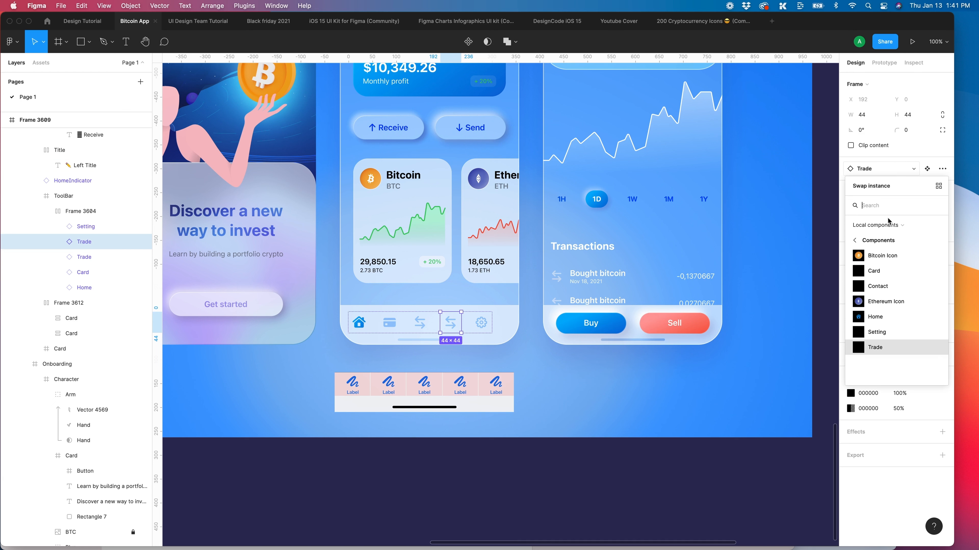
{"action": "left_click", "coordinate": [895, 286]}
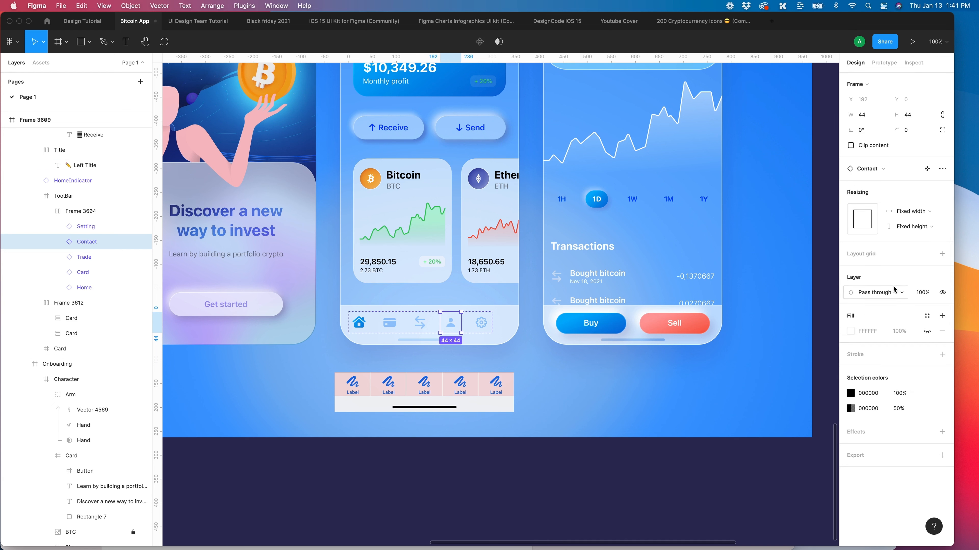
Set the width of the ToolBar's icon row frame to 340
{"action": "key", "text": "Escape"}
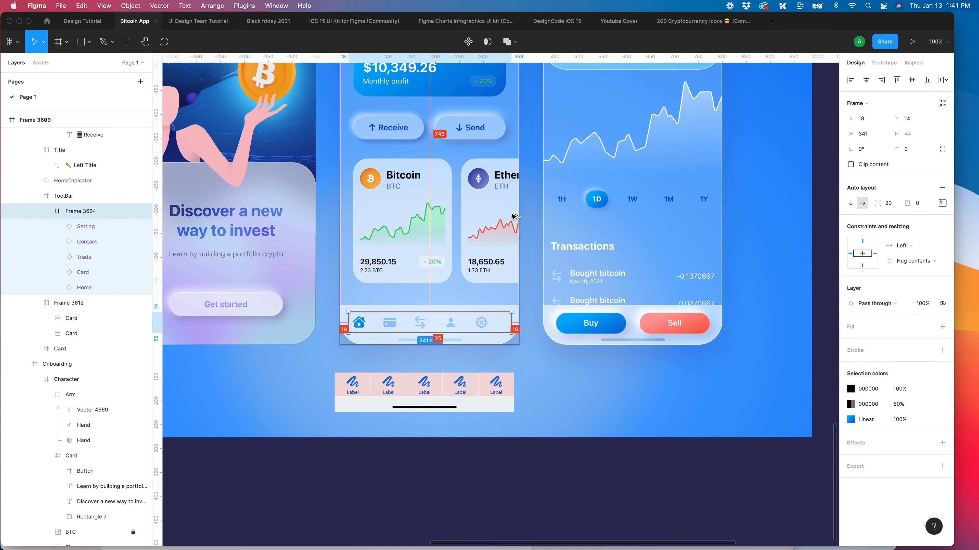
{"action": "left_click", "coordinate": [874, 137]}
{"action": "key", "text": "Down"}
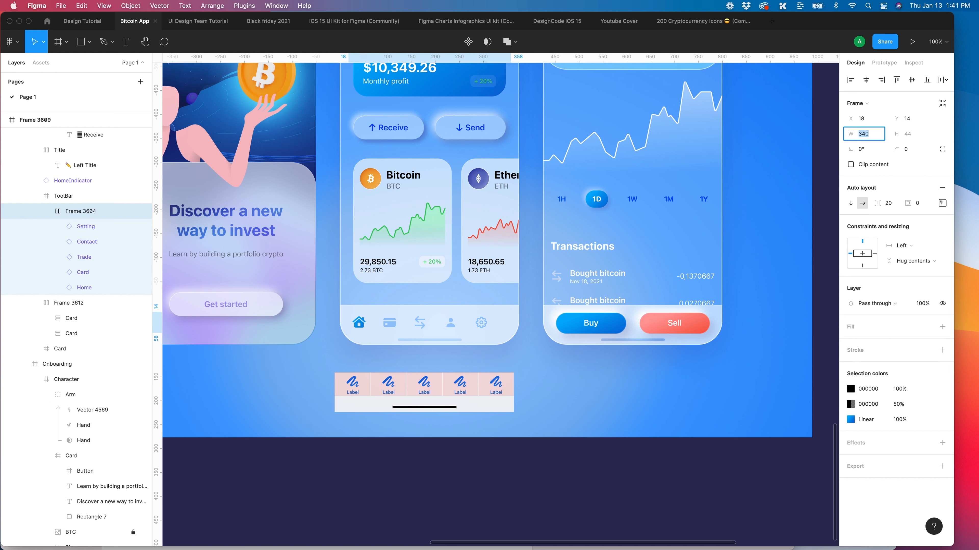
Set the ToolBar icon row's width to 339 and its auto layout spacing to Auto so the five icons spread evenly
{"action": "key", "text": "Down"}
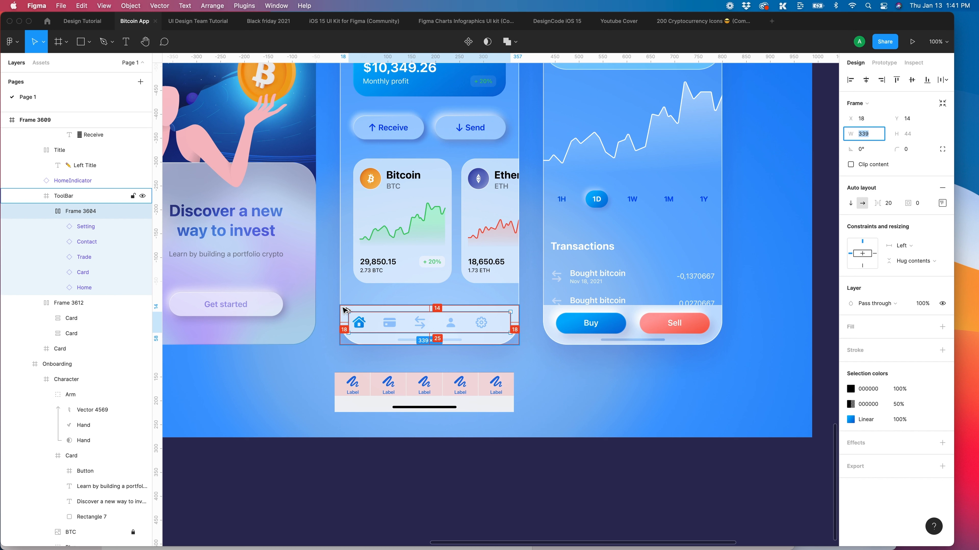
{"action": "left_click", "coordinate": [88, 211]}
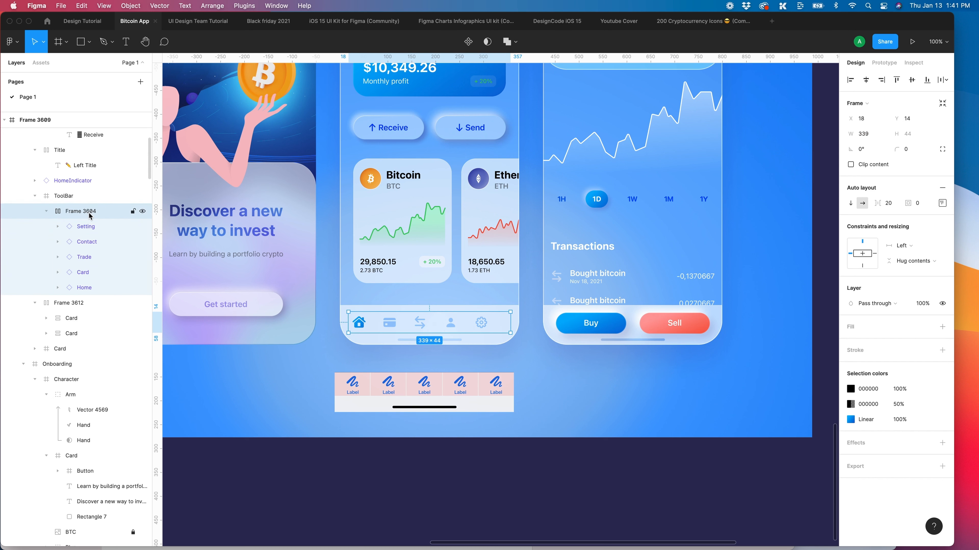
{"action": "left_click", "coordinate": [942, 203]}
{"action": "left_click", "coordinate": [898, 285]}
{"action": "left_click", "coordinate": [930, 299]}
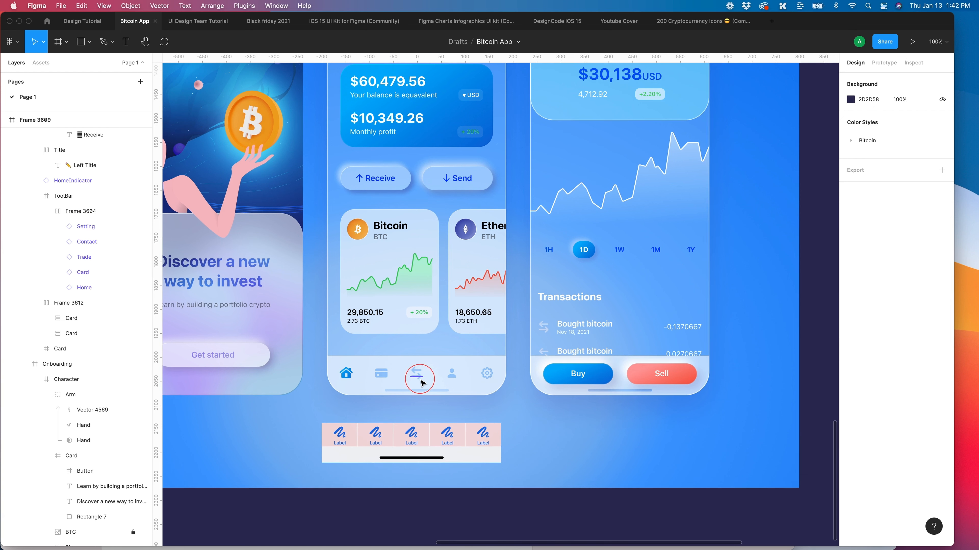
Show the hidden ellipse behind the symbol of the ToolBar's Trade icon and select it
{"action": "left_click", "coordinate": [417, 376], "text": "super"}
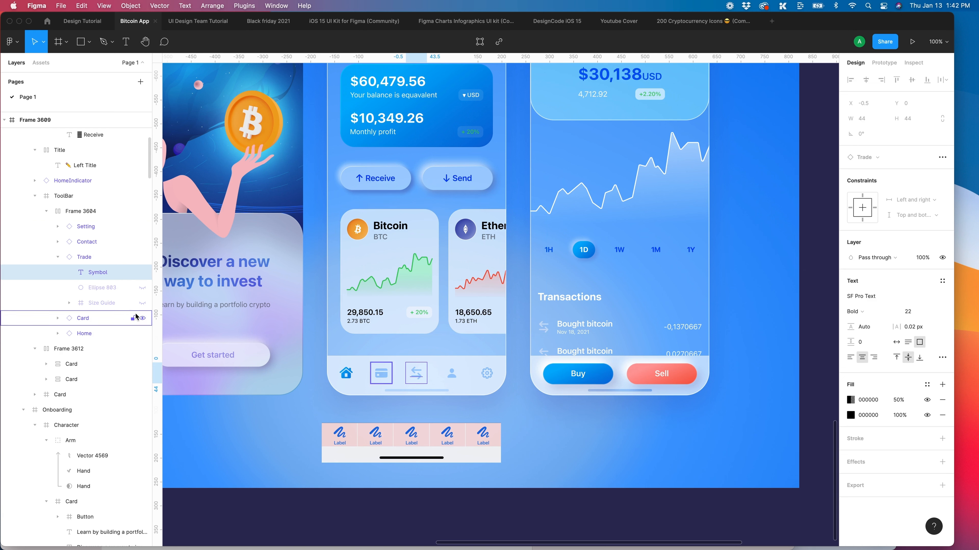
{"action": "left_click", "coordinate": [142, 289]}
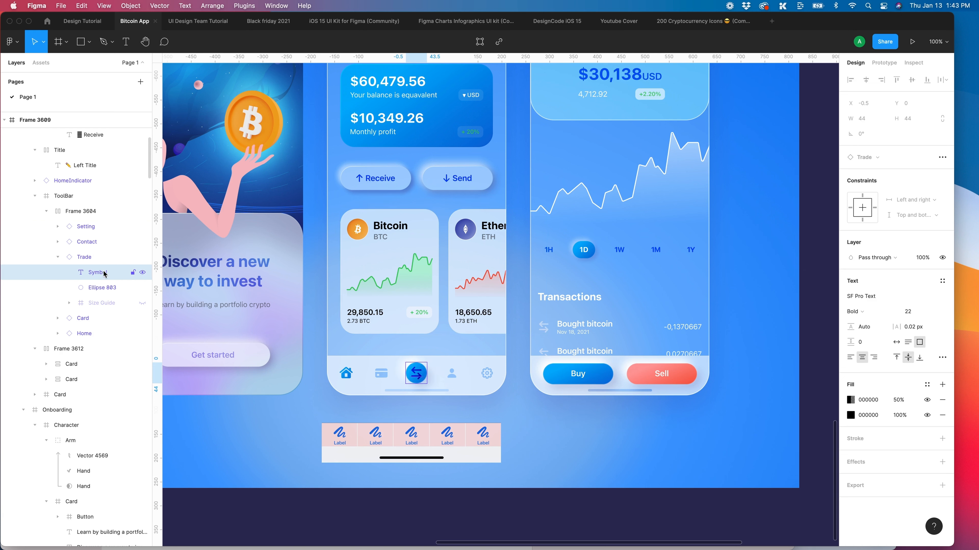
{"action": "left_click", "coordinate": [96, 290]}
Examine the settings of the two drop shadows on the Trade icon's ellipse
{"action": "key", "text": "super+equal"}
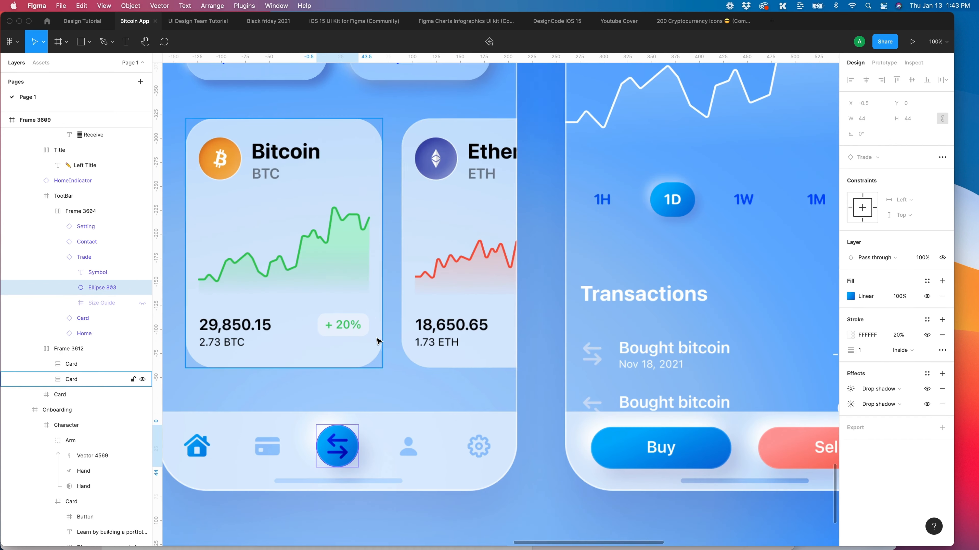
{"action": "scroll", "coordinate": [450, 395], "scroll_direction": "down", "scroll_amount": 3}
{"action": "scroll", "coordinate": [449, 395], "scroll_direction": "left", "scroll_amount": 1}
{"action": "left_click", "coordinate": [443, 332]}
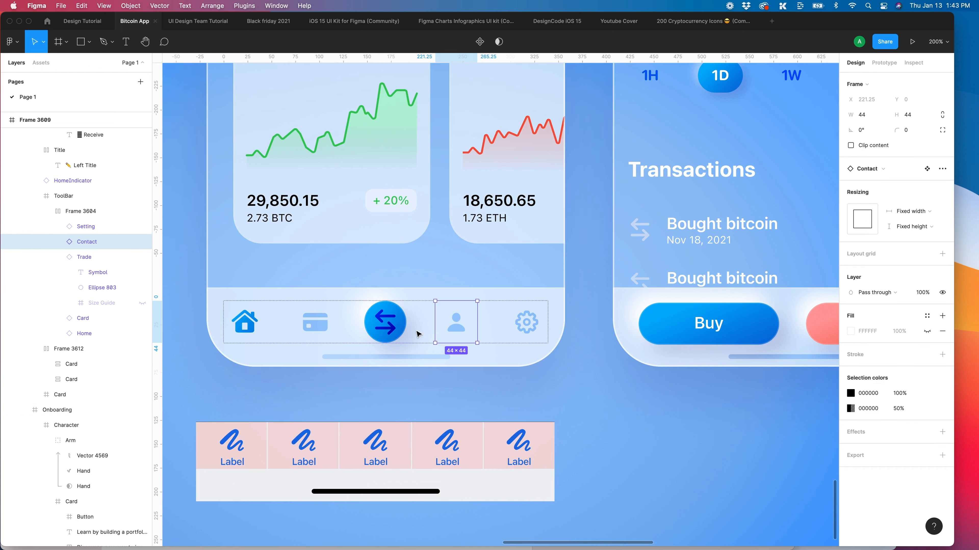
{"action": "left_click", "coordinate": [405, 326]}
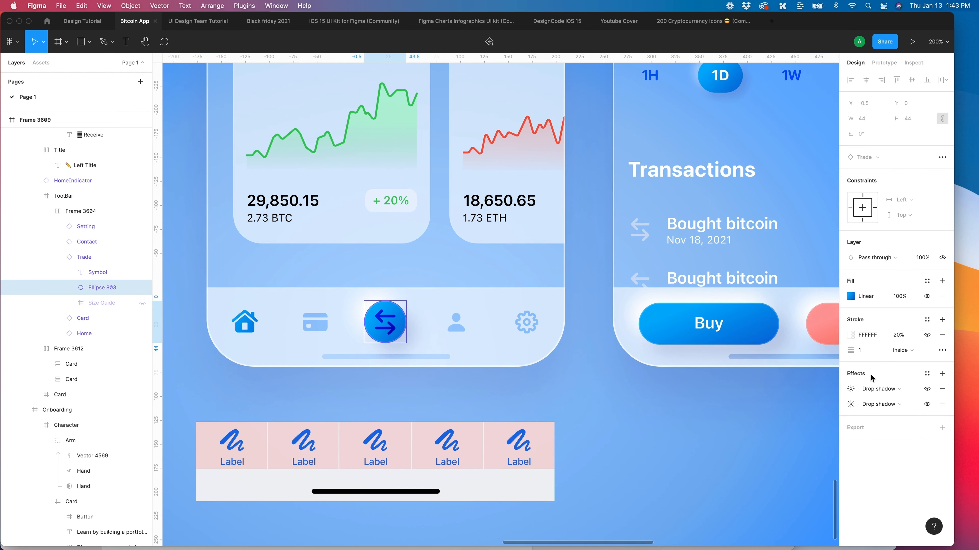
{"action": "left_click", "coordinate": [850, 388]}
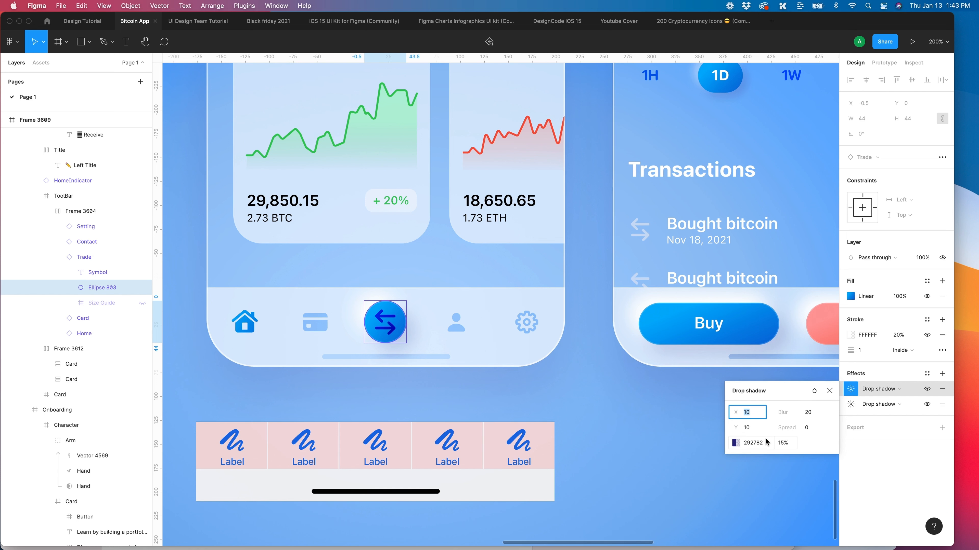
{"action": "left_click", "coordinate": [851, 404]}
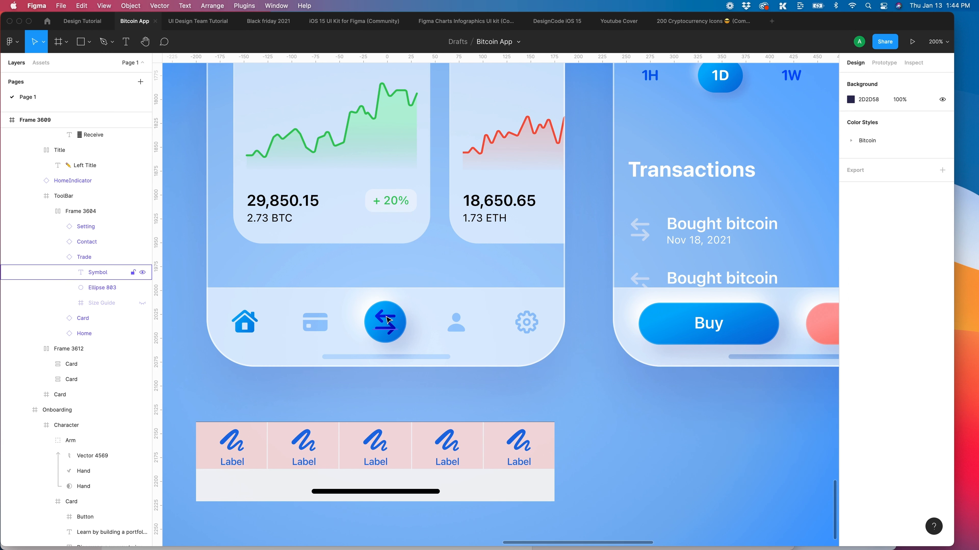
Apply the Label Color/Dark/Primary style to the fill of the Trade icon's symbol
{"action": "left_click", "coordinate": [387, 319]}
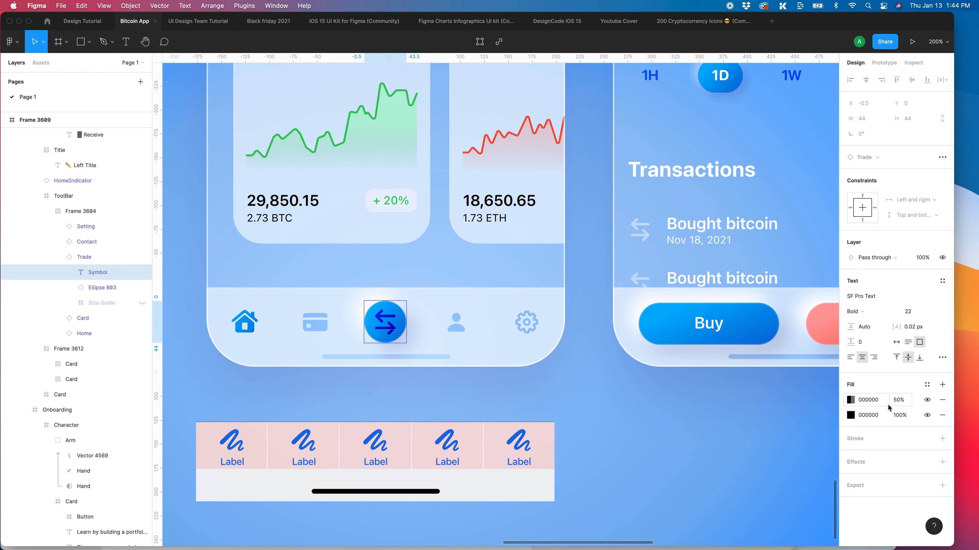
{"action": "left_click", "coordinate": [927, 384]}
{"action": "scroll", "coordinate": [892, 462], "scroll_direction": "down", "scroll_amount": 5}
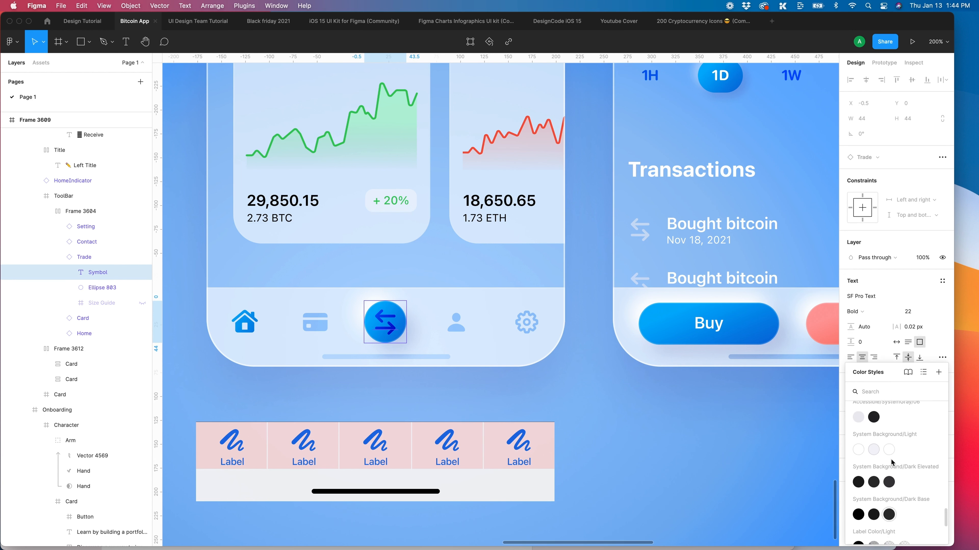
{"action": "scroll", "coordinate": [892, 462], "scroll_direction": "down", "scroll_amount": 5}
{"action": "left_click", "coordinate": [858, 489]}
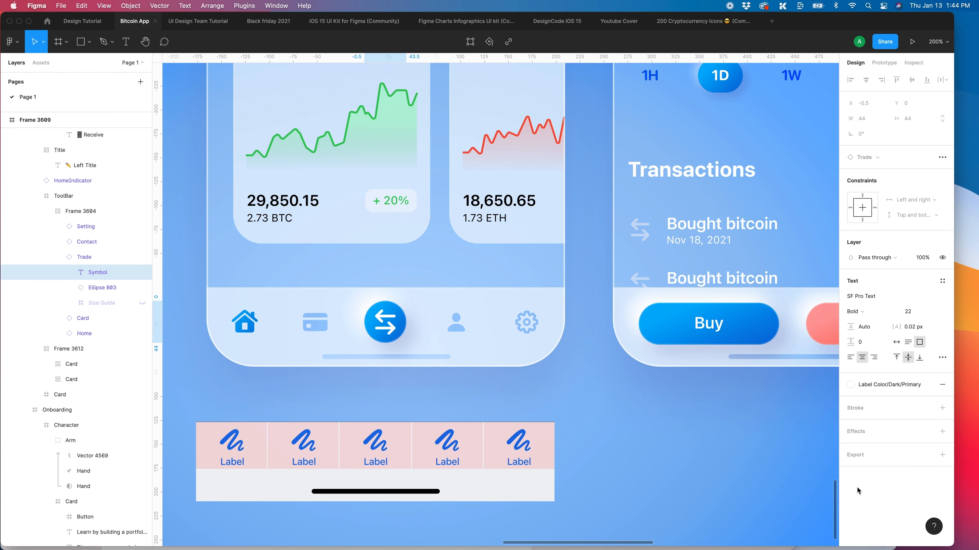
{"action": "left_click", "coordinate": [563, 395]}
Set the ToolBar's constraints to Left and right and Bottom, and add auto layout with a fixed height of 83
{"action": "key", "text": "shift+0"}
{"action": "left_click", "coordinate": [96, 195]}
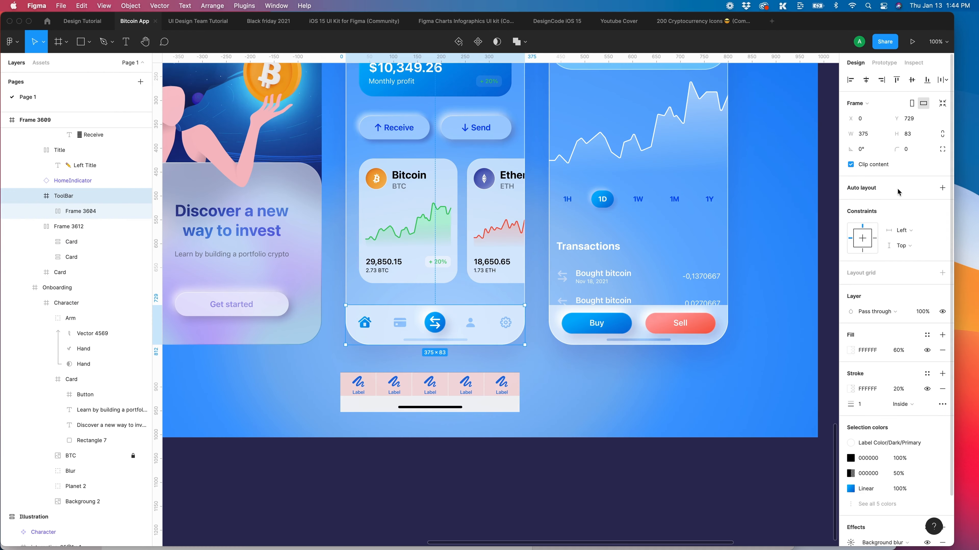
{"action": "left_click", "coordinate": [82, 183]}
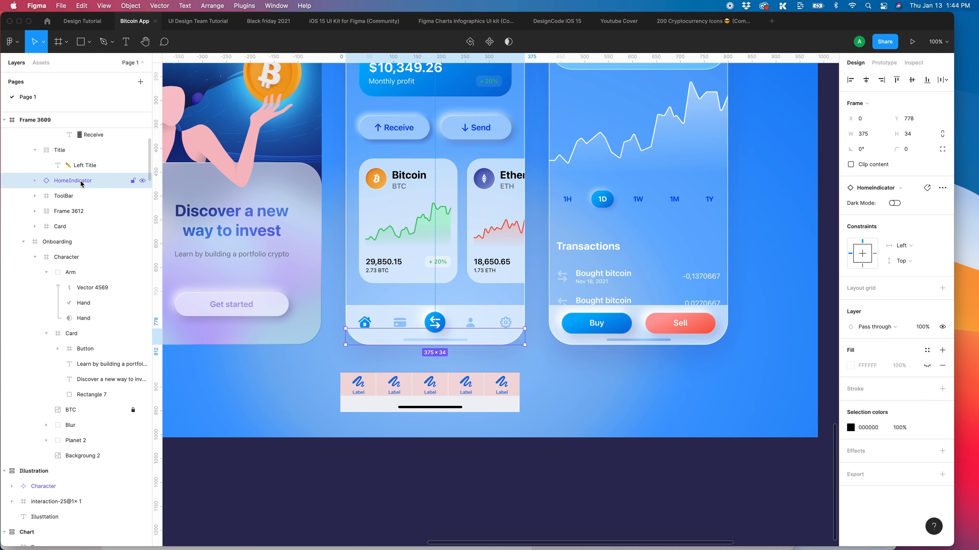
{"action": "left_click", "coordinate": [76, 212]}
{"action": "left_click", "coordinate": [76, 203]}
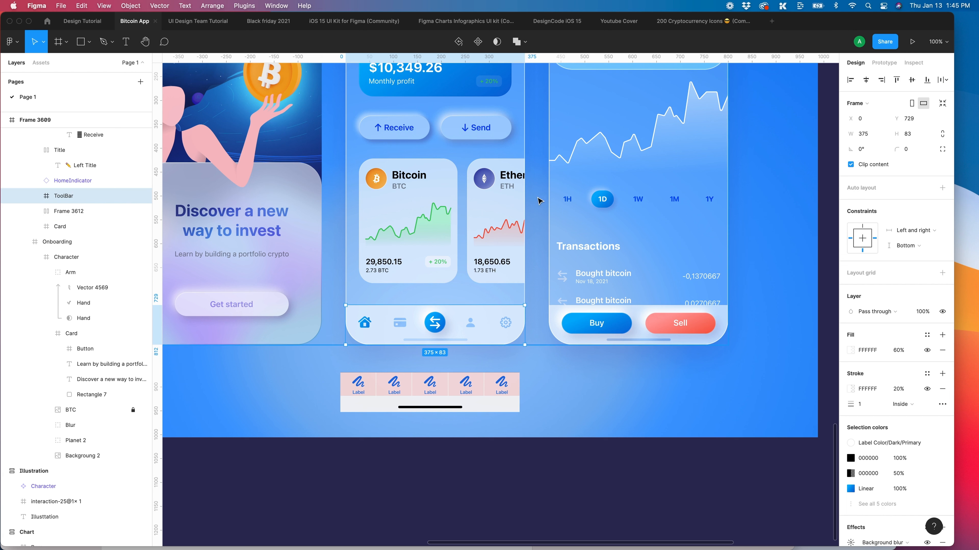
{"action": "left_click", "coordinate": [942, 188]}
{"action": "left_click", "coordinate": [915, 245]}
{"action": "left_click", "coordinate": [917, 234]}
{"action": "left_click", "coordinate": [916, 261]}
{"action": "left_click", "coordinate": [925, 250]}
{"action": "left_click", "coordinate": [917, 135]}
{"action": "type", "text": "83"}
{"action": "key", "text": "Return"}
Set the ToolBar's icon row to fill the container horizontally
{"action": "key", "text": "Return"}
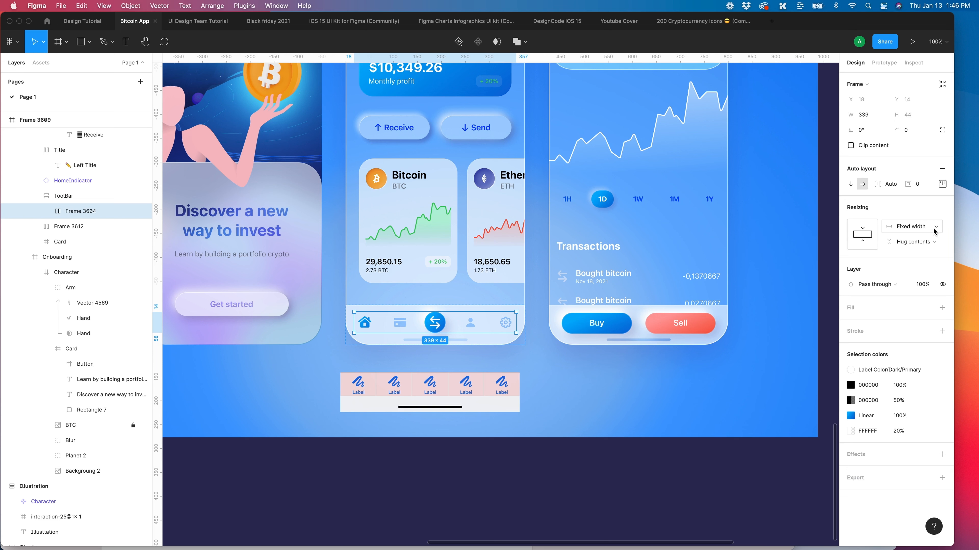
{"action": "left_click", "coordinate": [934, 231]}
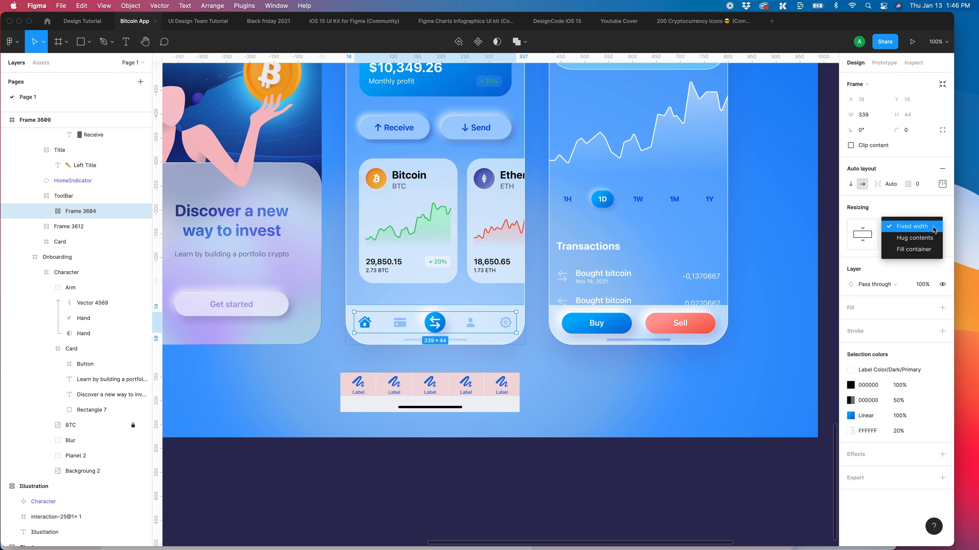
{"action": "left_click", "coordinate": [928, 251]}
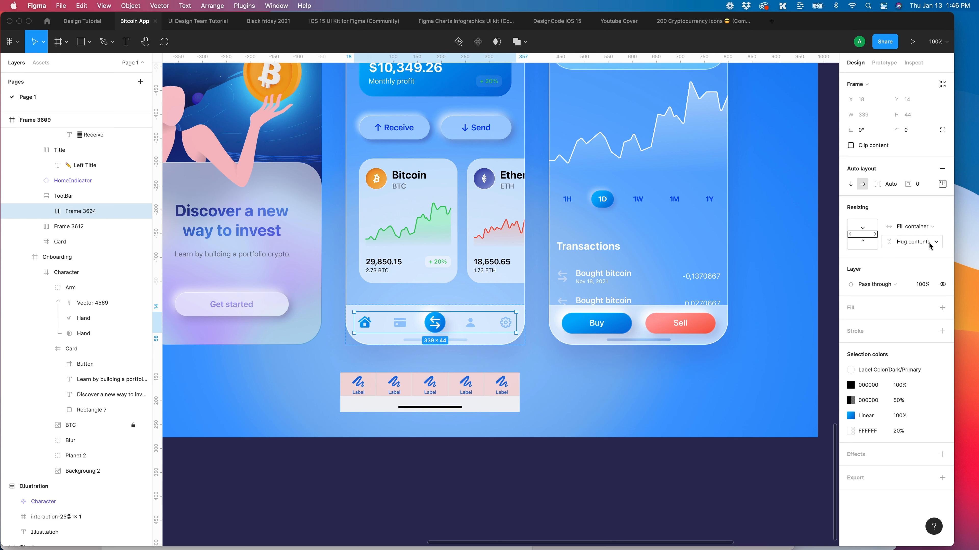
{"action": "key", "text": "shift+Return"}
{"action": "mouse_move", "coordinate": [521, 318]}
{"action": "left_mouse_down"}
{"action": "mouse_move", "coordinate": [532, 330]}
{"action": "mouse_move", "coordinate": [459, 327]}
{"action": "mouse_move", "coordinate": [524, 327]}
{"action": "left_mouse_up"}
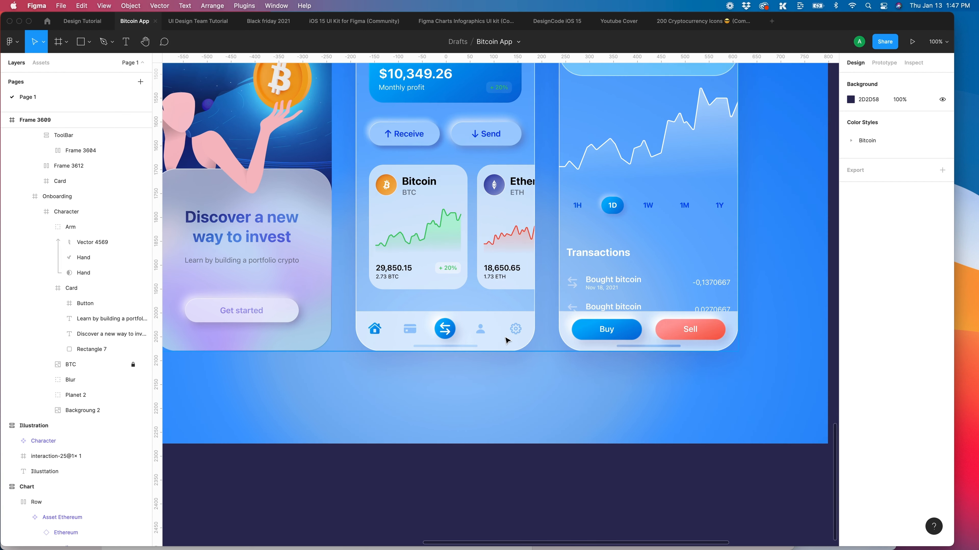
Add a drop shadow to the ToolBar with a blur of 10 and a Y offset of -10
{"action": "left_click", "coordinate": [507, 323]}
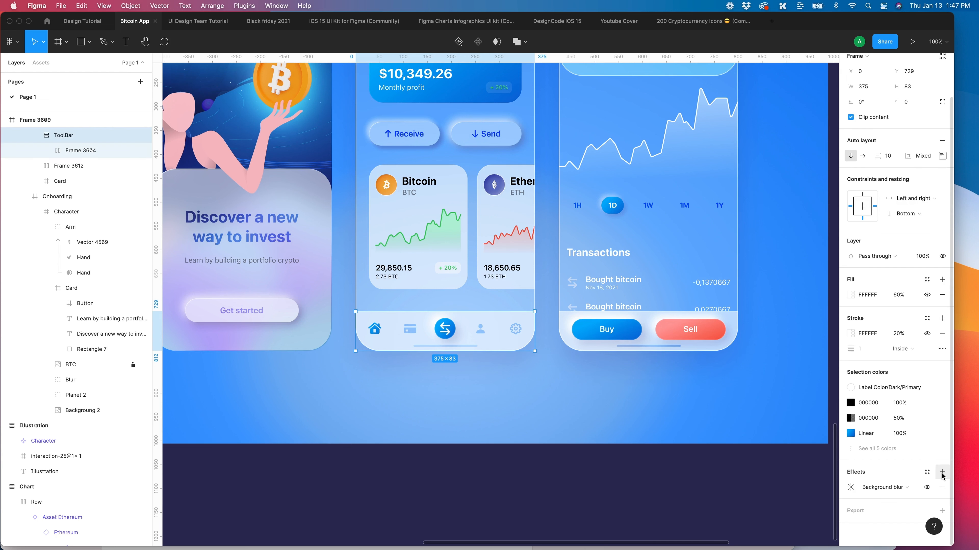
{"action": "left_click", "coordinate": [851, 487]}
{"action": "left_click", "coordinate": [795, 473]}
{"action": "type", "text": "10"}
{"action": "key", "text": "Tab"}
{"action": "type", "text": "-"}
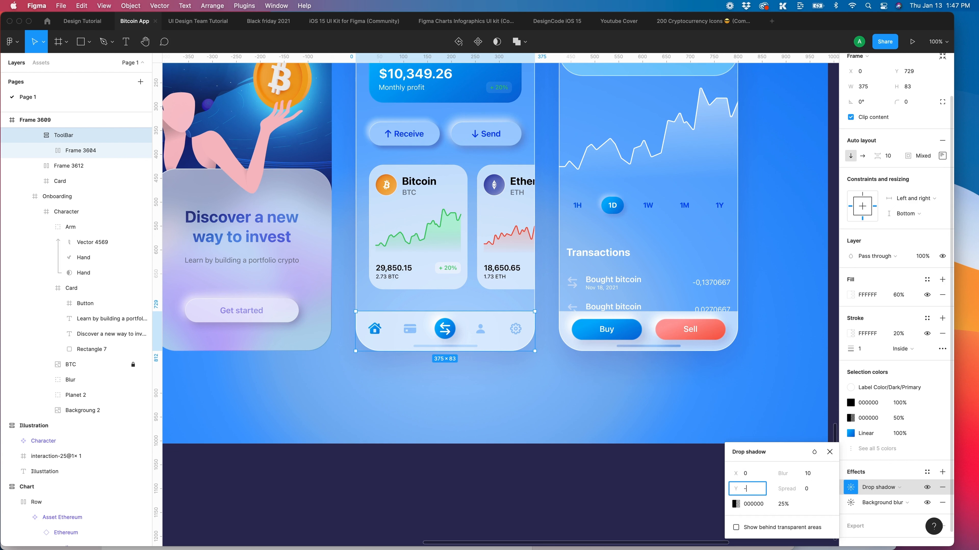
{"action": "type", "text": "10"}
{"action": "key", "text": "Return"}
Set the ToolBar shadow's Y offset to -5 and its blur to 20, and change its color
{"action": "left_click", "coordinate": [755, 492]}
{"action": "type", "text": "-"}
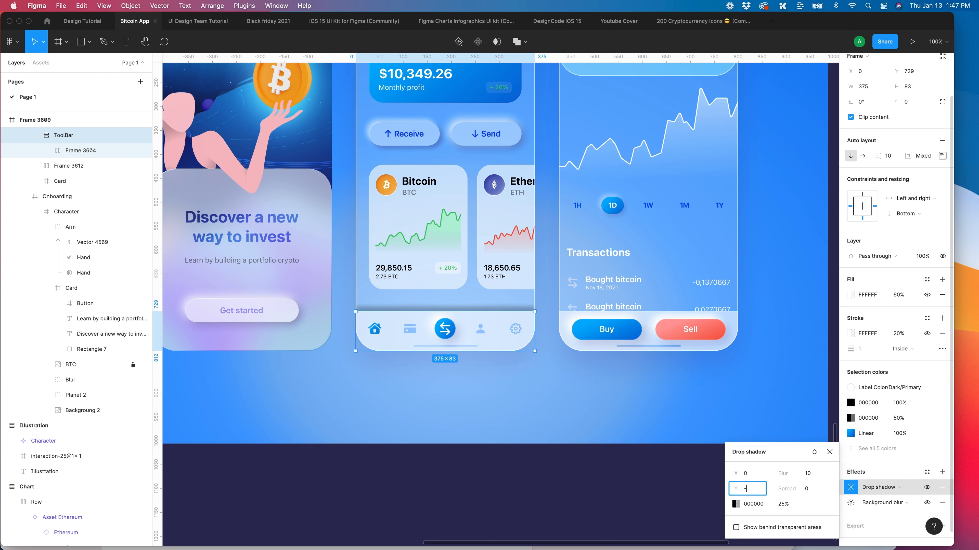
{"action": "type", "text": "5"}
{"action": "key", "text": "Return"}
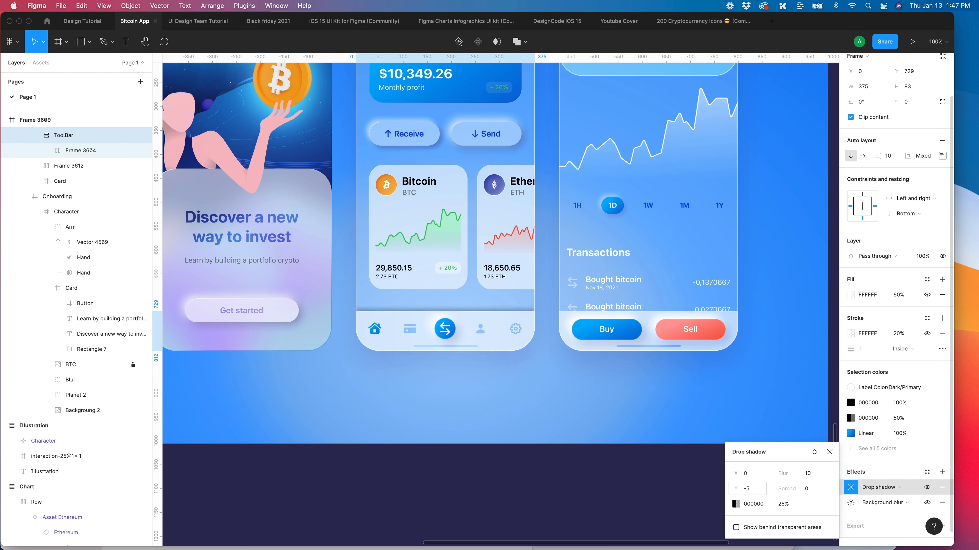
{"action": "left_click", "coordinate": [808, 475]}
{"action": "type", "text": "20"}
{"action": "key", "text": "Return"}
{"action": "left_click", "coordinate": [754, 508]}
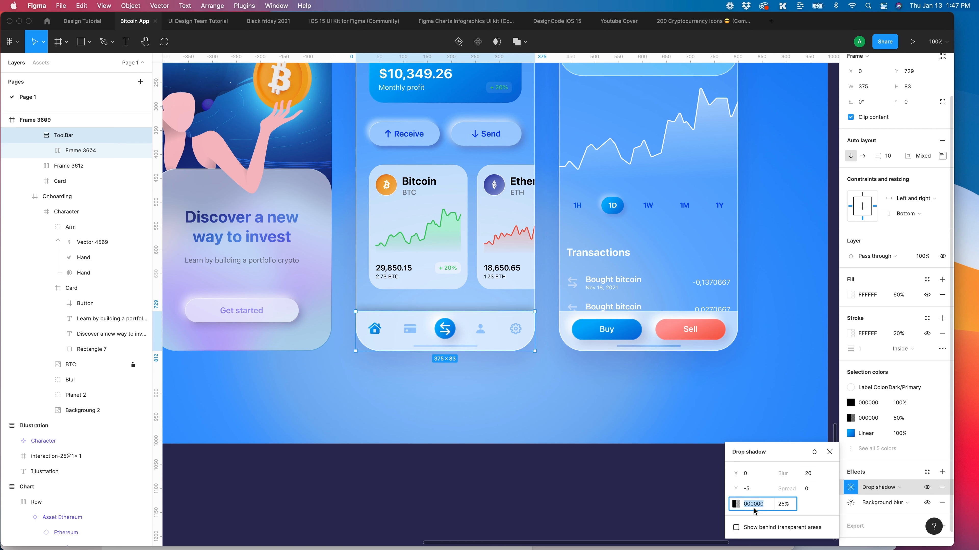
{"action": "type", "text": "4"}
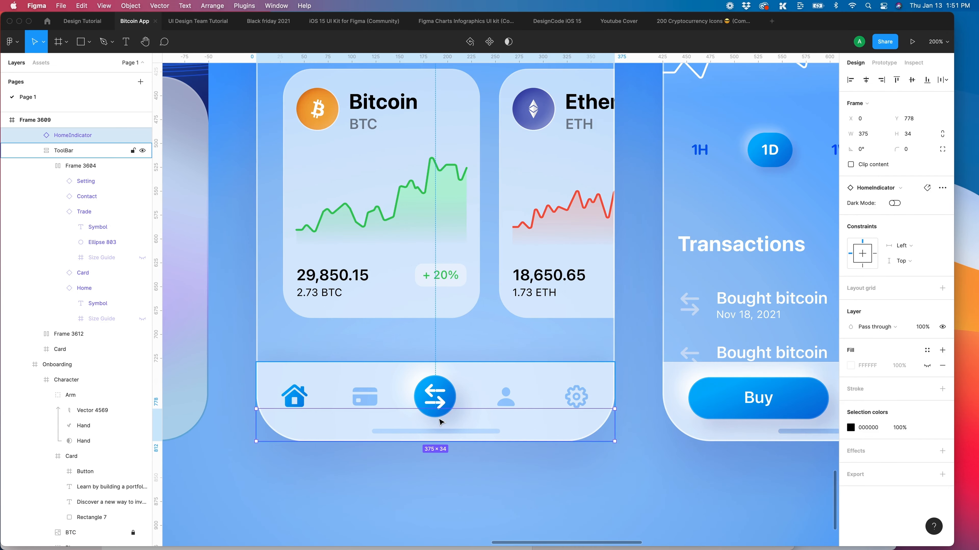
Copy the properties of the Trade icon's ellipse onto the Home icon's symbol
{"action": "left_click", "coordinate": [422, 400], "text": "super"}
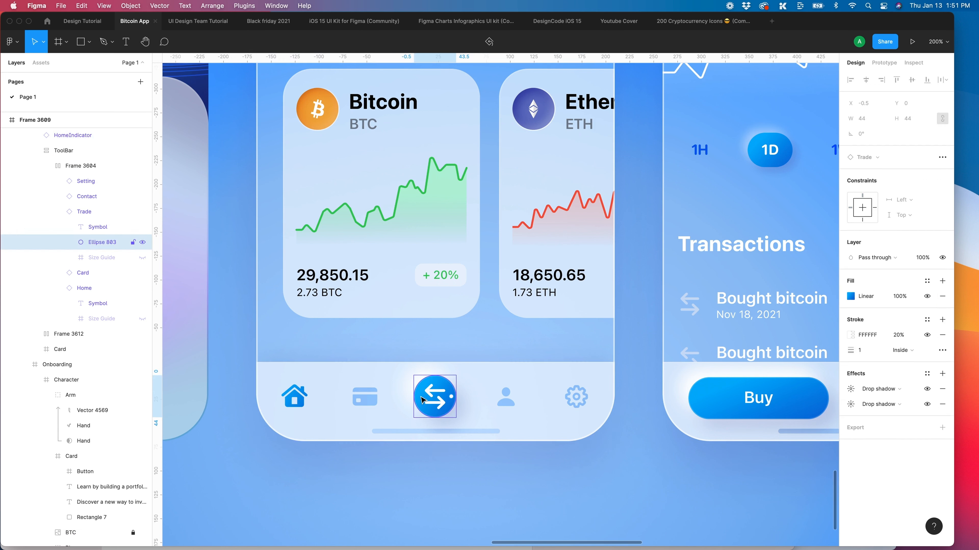
{"action": "left_click", "coordinate": [303, 399], "text": "super"}
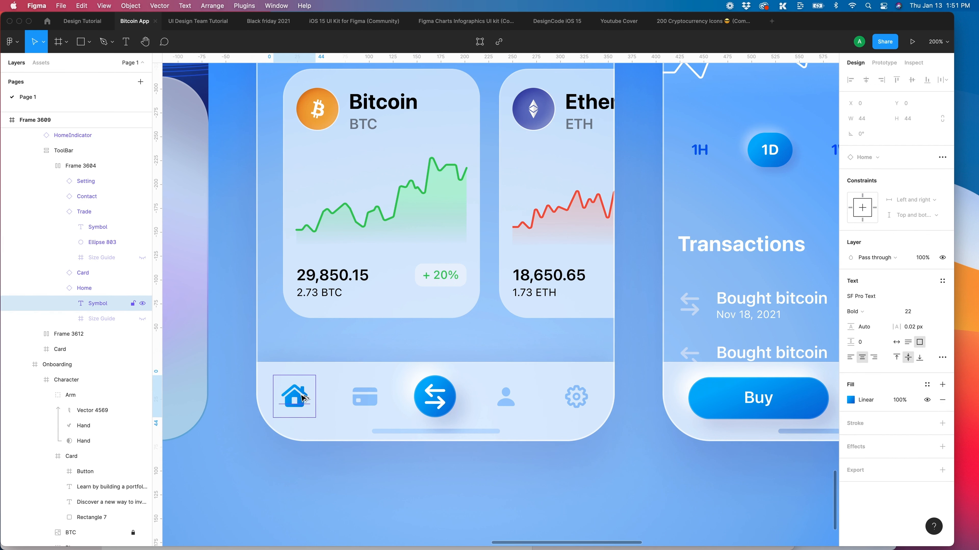
{"action": "key", "text": "super+alt+v"}
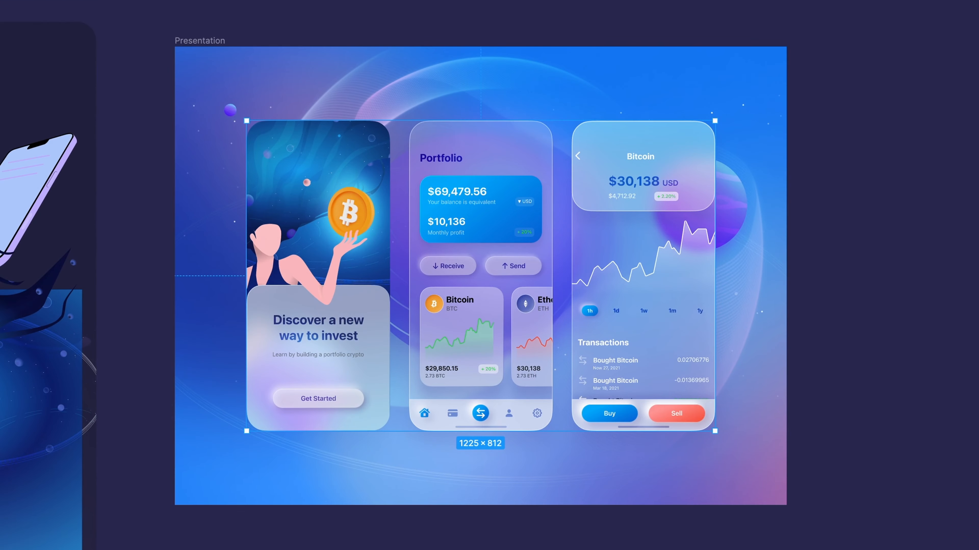
Hide the phone screens in the Presentation frame and paste its BG group into Frame 3609
{"action": "key", "text": "ctrl+shift+h"}
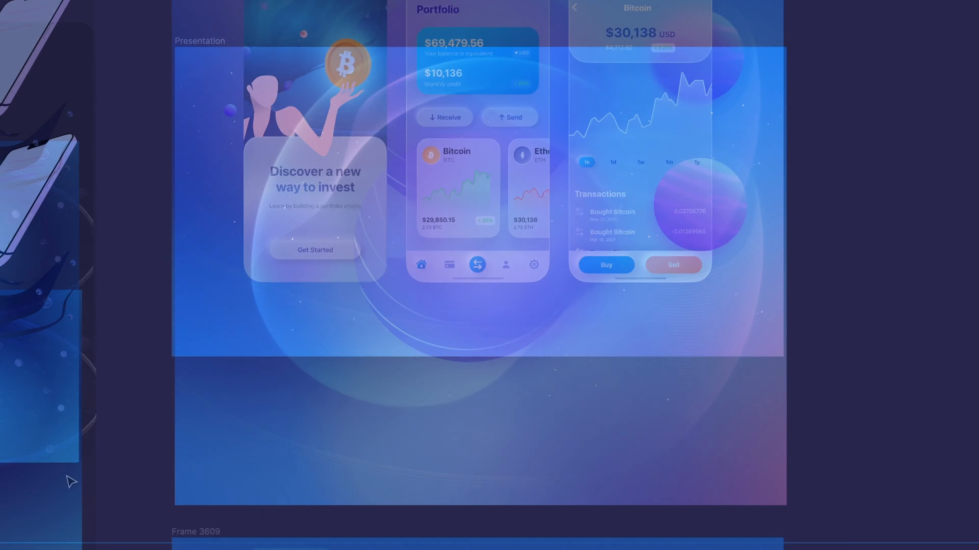
{"action": "scroll", "coordinate": [102, 503], "scroll_direction": "down", "scroll_amount": 10}
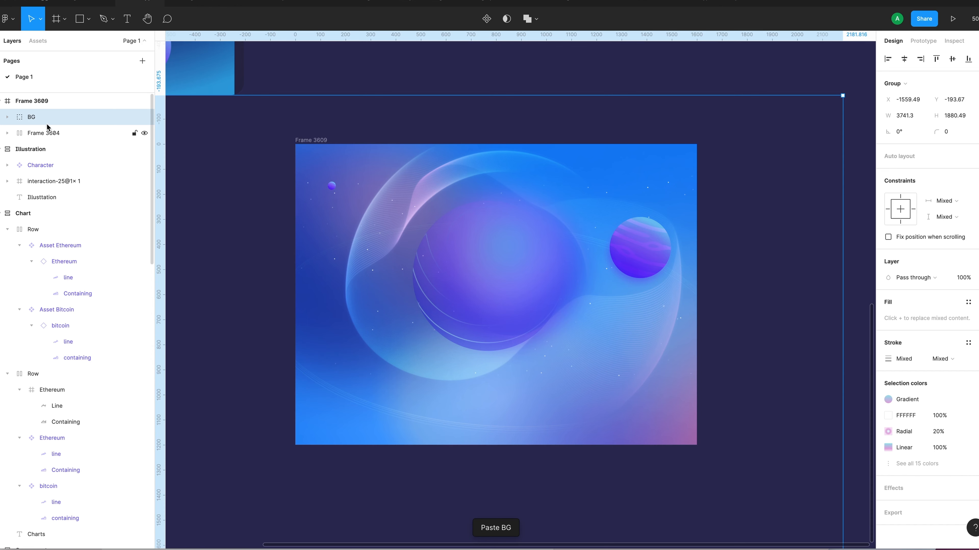
Move Frame 3604 with the phone screens above the BG group in Frame 3609's layer order
{"action": "left_click", "coordinate": [45, 133]}
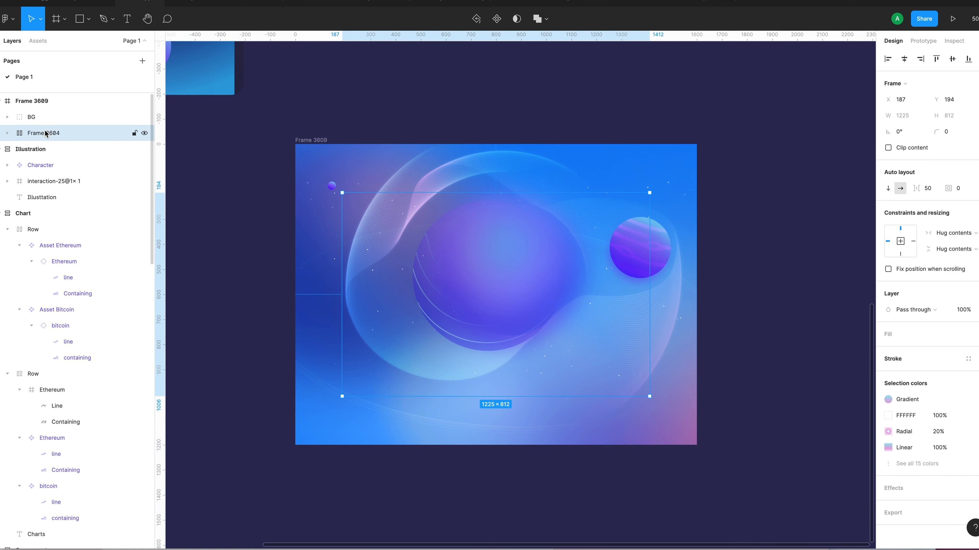
{"action": "left_click_drag", "start_coordinate": [46, 133], "coordinate": [44, 123]}
{"action": "left_click_drag", "start_coordinate": [42, 110], "coordinate": [42, 110]}
{"action": "left_click", "coordinate": [228, 367]}
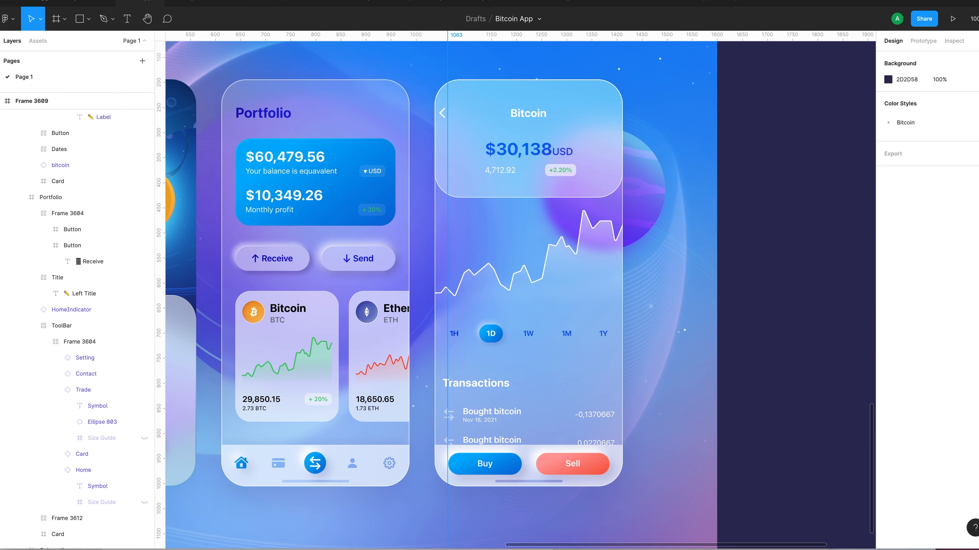
Set the auto layout spacing mode of the Analytic ToolBar's Buy and Sell button row (Frame 3604) to Space between
{"action": "left_click", "coordinate": [476, 460]}
{"action": "left_click", "coordinate": [476, 460], "text": "super"}
{"action": "scroll", "coordinate": [92, 192], "scroll_direction": "up", "scroll_amount": 3}
{"action": "left_click", "coordinate": [92, 189]}
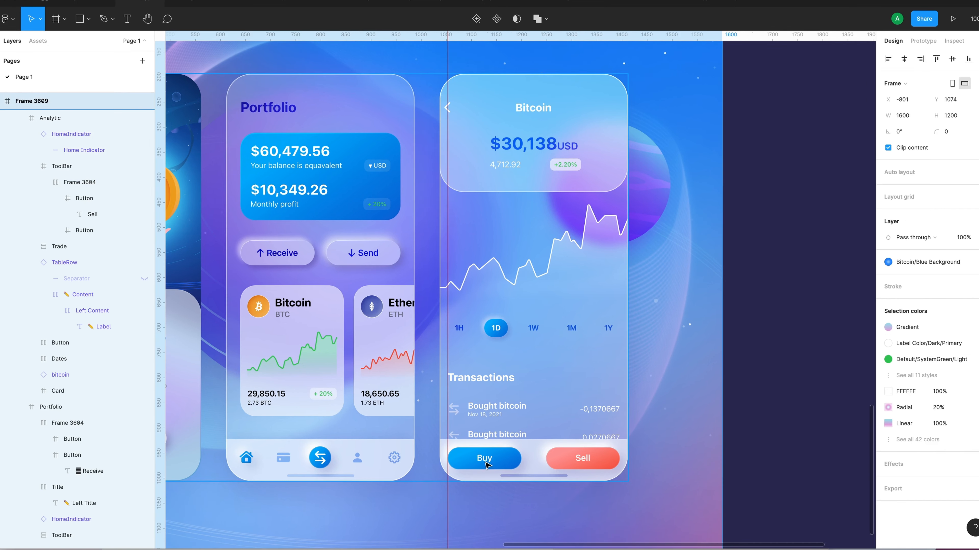
{"action": "left_click", "coordinate": [467, 457], "text": "super"}
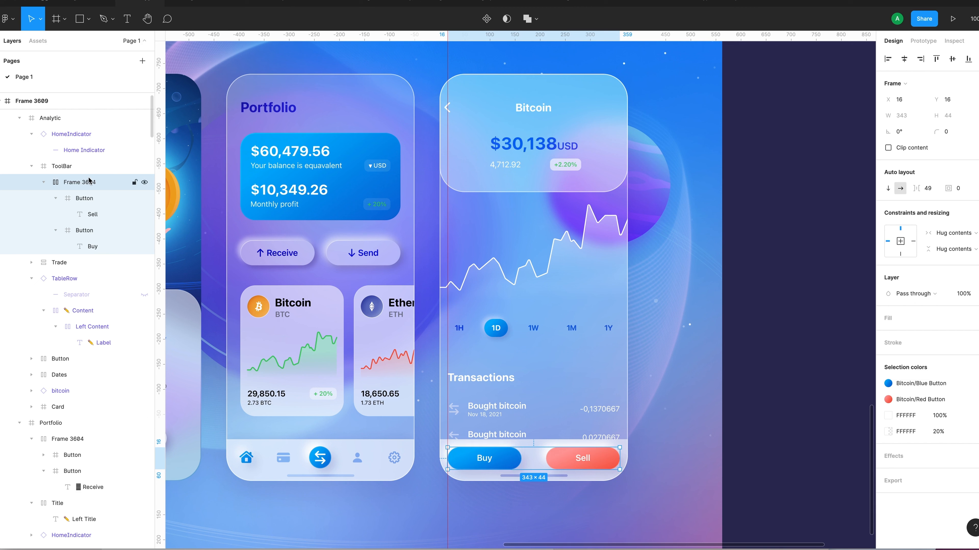
{"action": "left_click", "coordinate": [948, 188]}
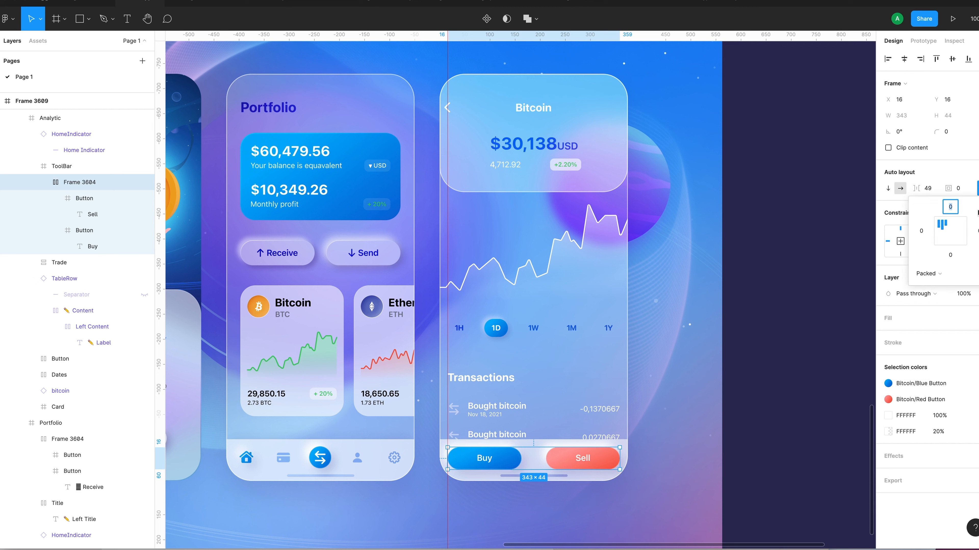
{"action": "left_click", "coordinate": [928, 273]}
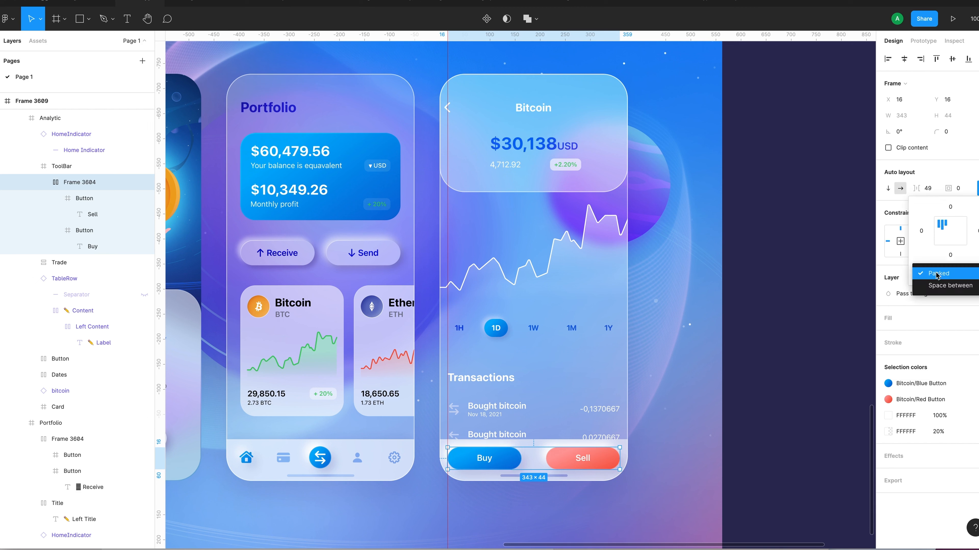
{"action": "left_click", "coordinate": [940, 285]}
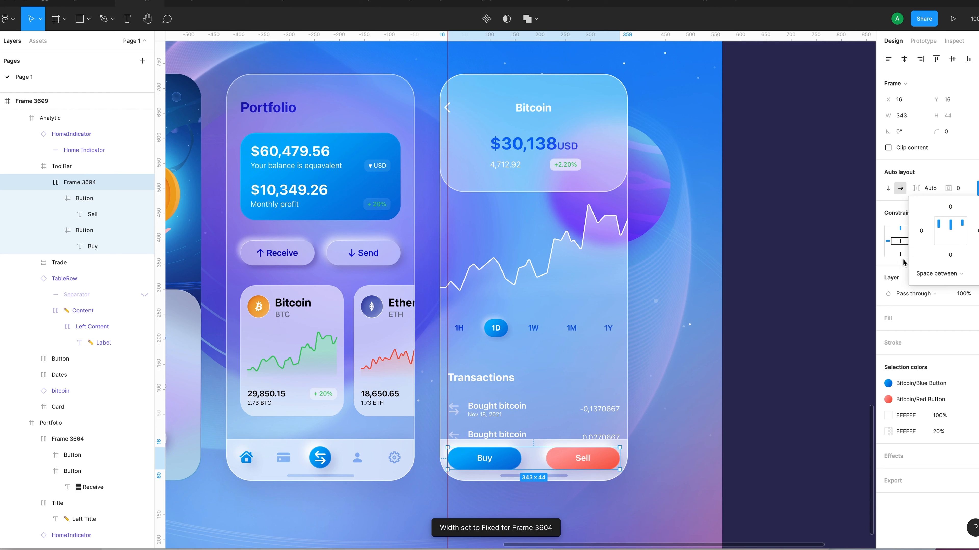
Add auto layout to the Analytic screen's ToolBar and give it a fixed height of 83
{"action": "left_click", "coordinate": [77, 170]}
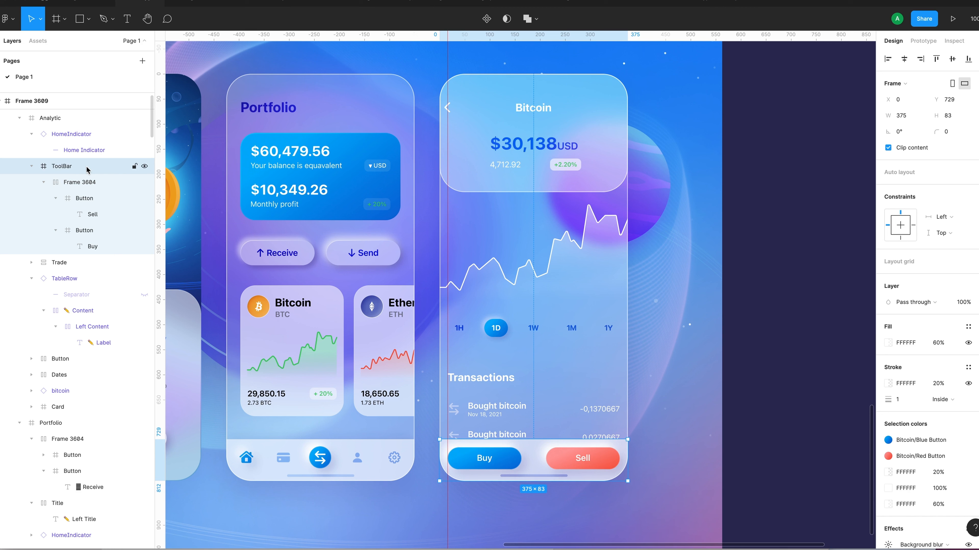
{"action": "key", "text": "shift+a"}
{"action": "left_click", "coordinate": [954, 249]}
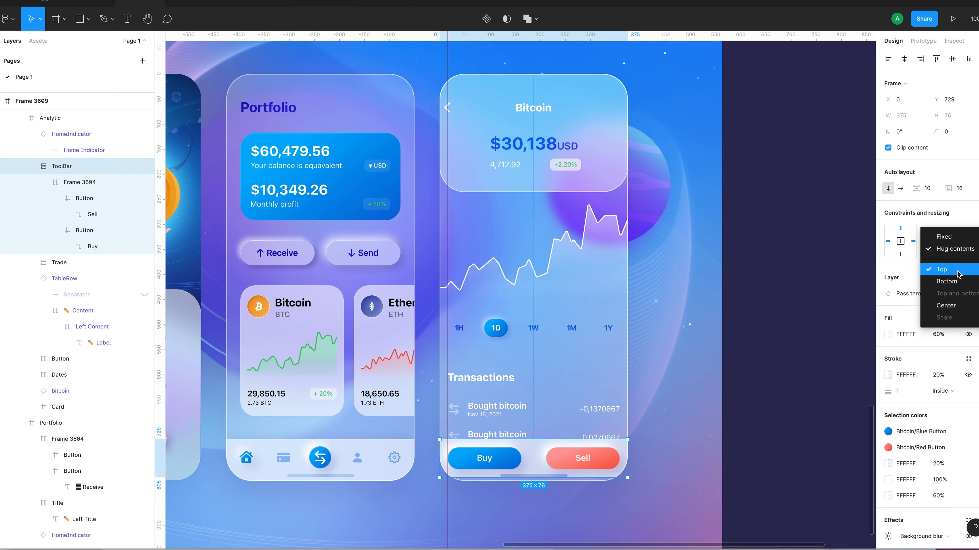
{"action": "left_click", "coordinate": [958, 236]}
{"action": "left_click", "coordinate": [959, 118]}
{"action": "type", "text": "82"}
{"action": "key", "text": "Return"}
{"action": "left_click", "coordinate": [967, 60]}
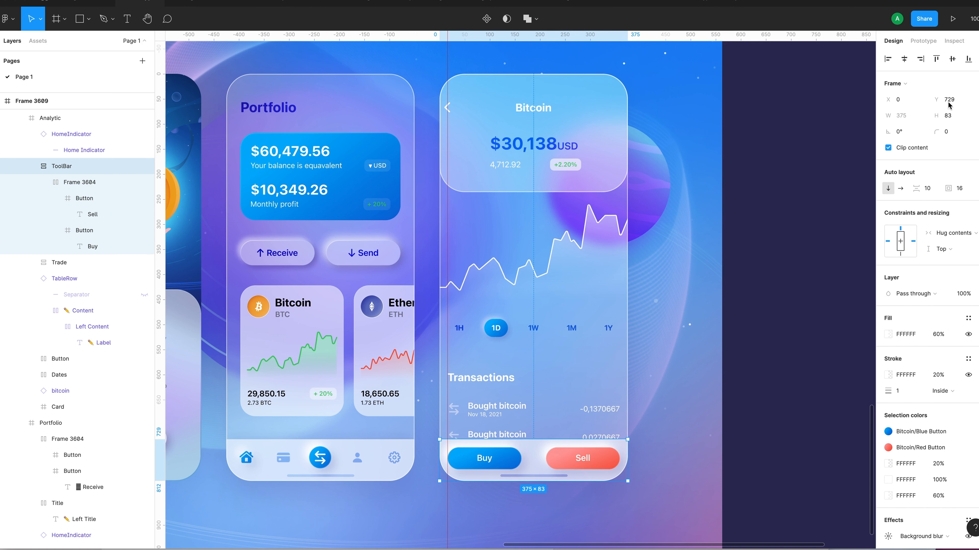
Set the Buy and Sell button row's horizontal resizing to Fill container inside the ToolBar
{"action": "double_click", "coordinate": [512, 461]}
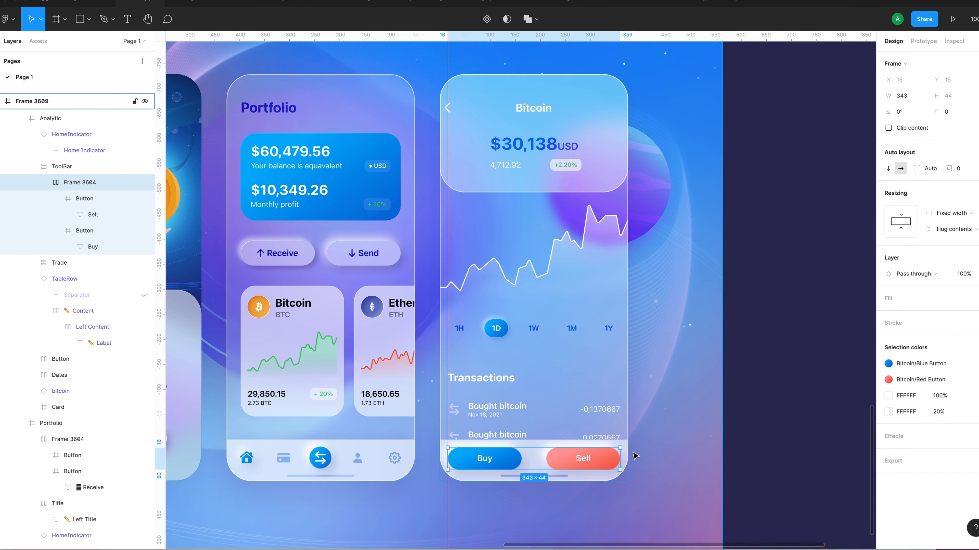
{"action": "left_click", "coordinate": [967, 214]}
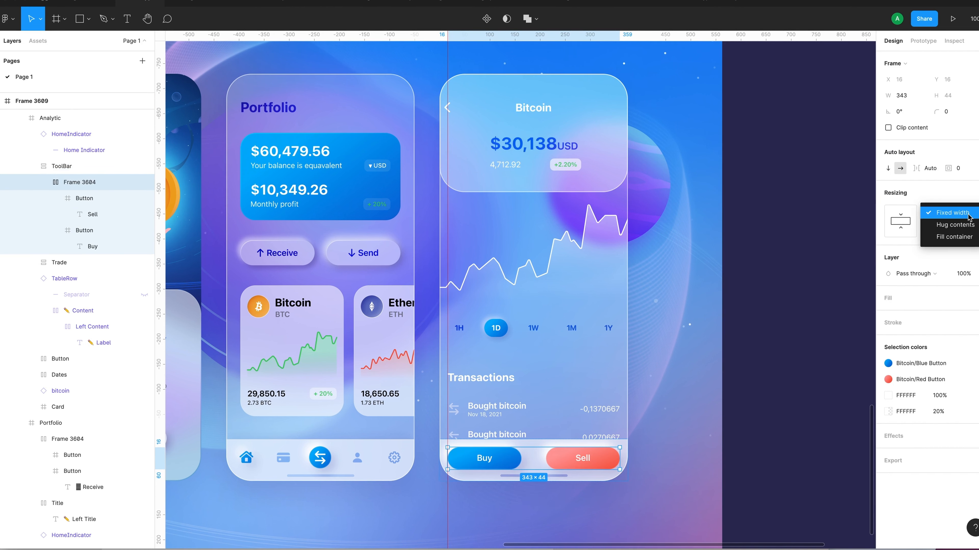
{"action": "left_click", "coordinate": [967, 237]}
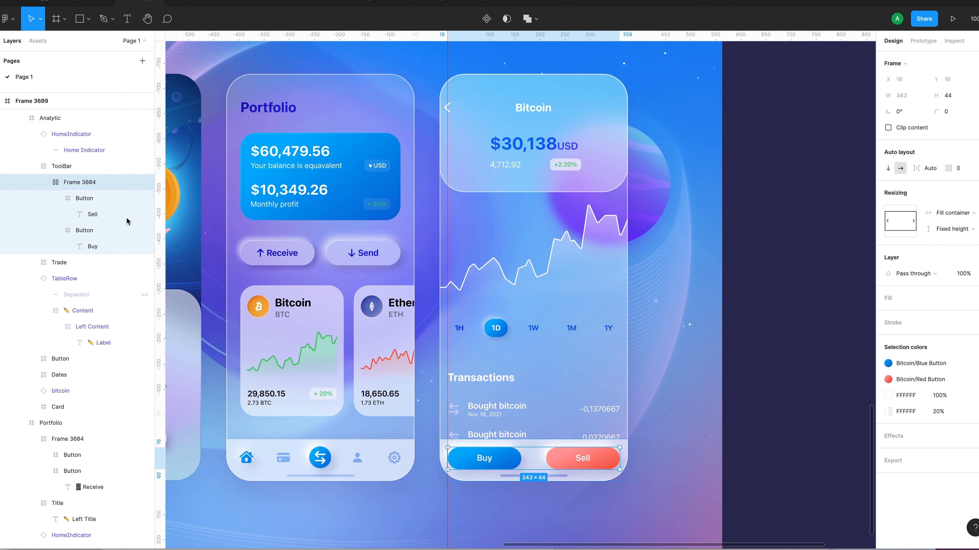
{"action": "left_click", "coordinate": [102, 170]}
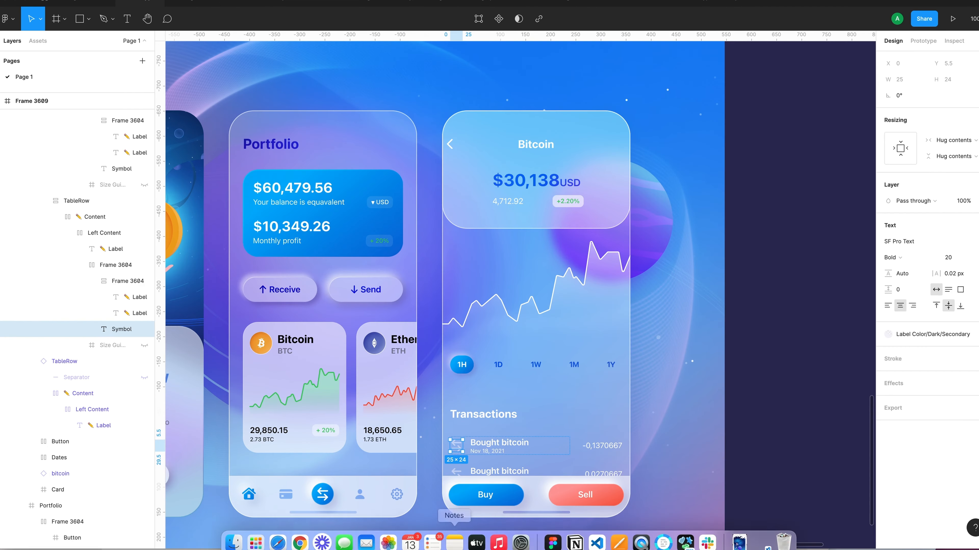
Deselect the transaction symbol and hide the interface to review the three phone screens over the background in Frame 3609
{"action": "scroll", "coordinate": [547, 421], "scroll_direction": "left", "scroll_amount": 5}
{"action": "scroll", "coordinate": [548, 421], "scroll_direction": "down", "scroll_amount": 3}
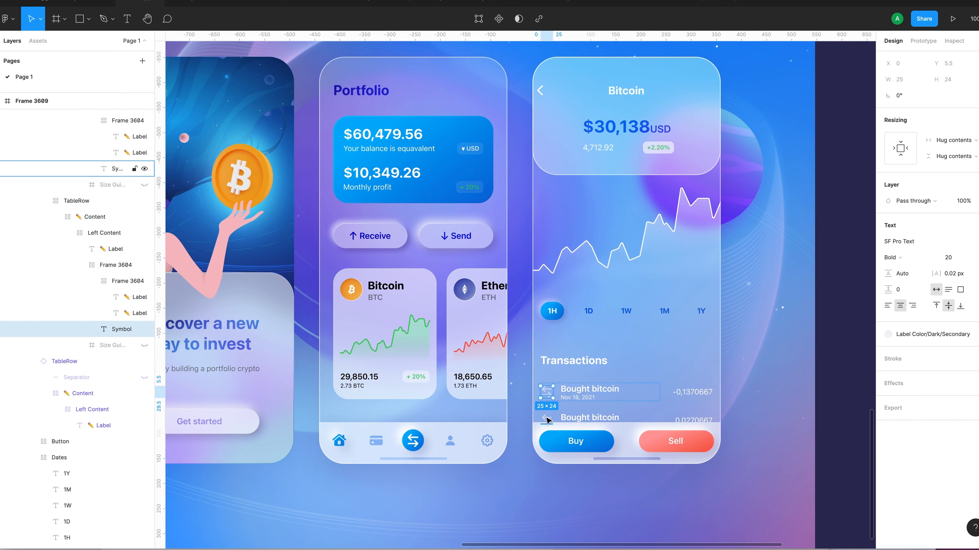
{"action": "left_click", "coordinate": [738, 499]}
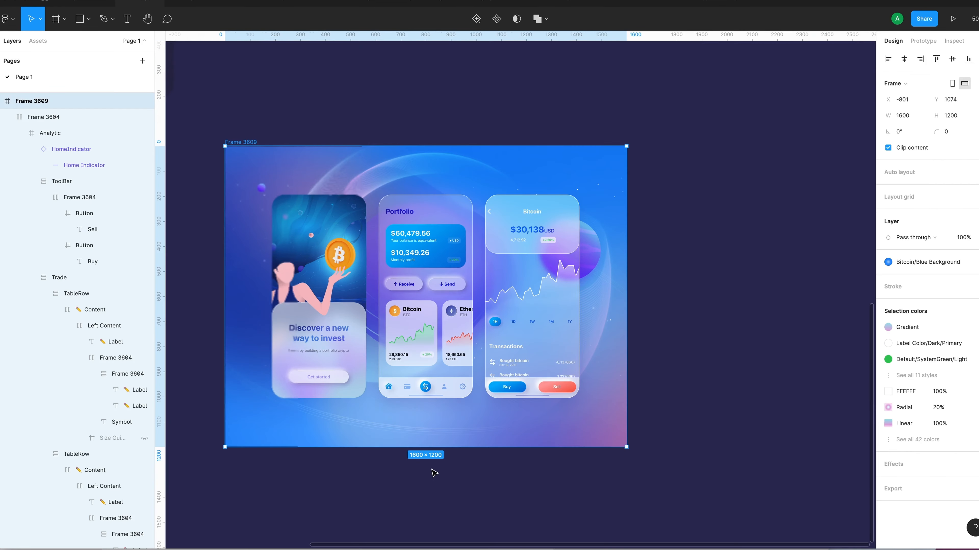
{"action": "scroll", "coordinate": [432, 469], "scroll_direction": "left", "scroll_amount": 1}
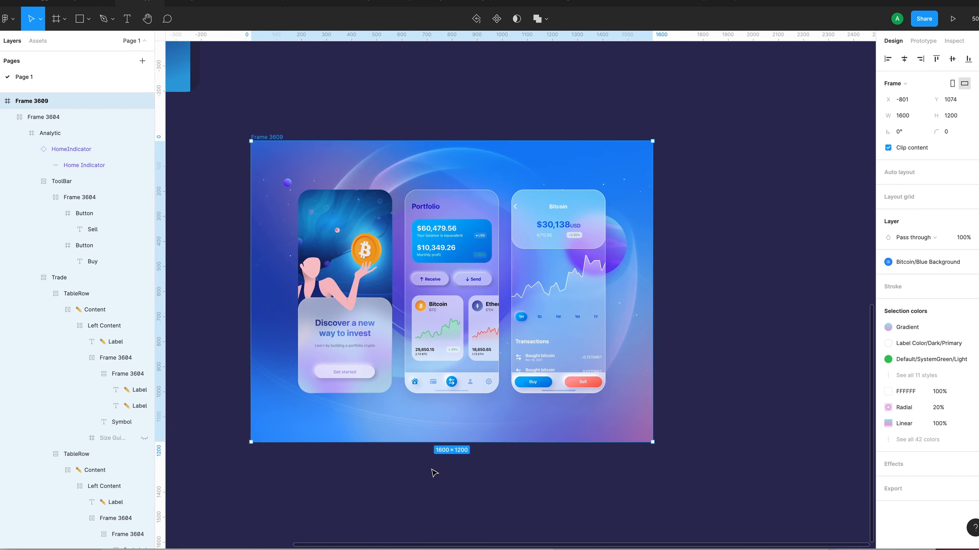
{"action": "key", "text": "super+backslash"}
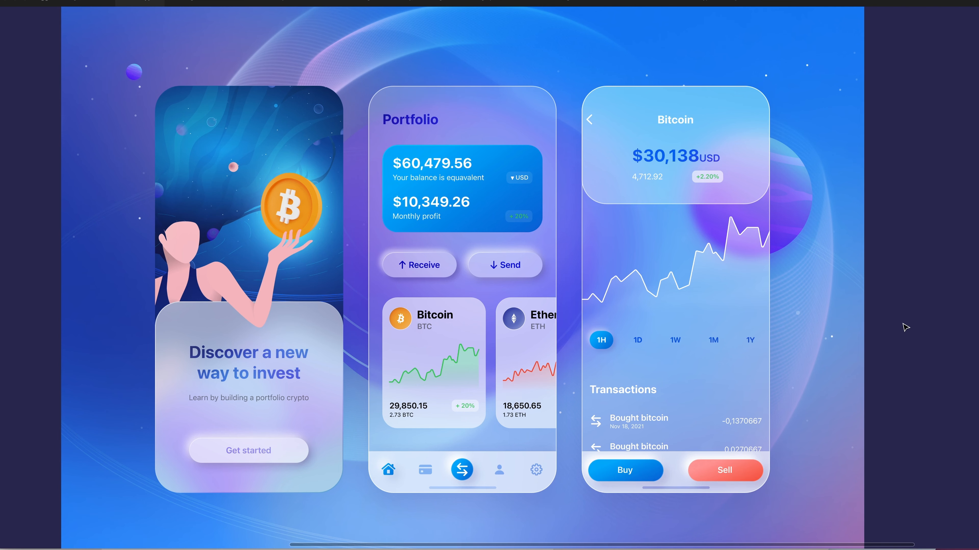